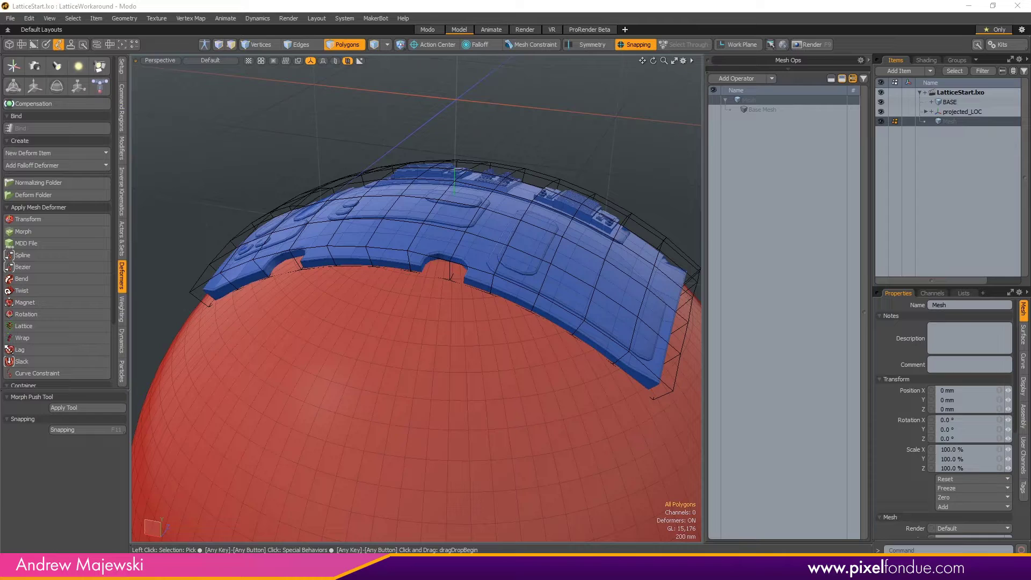
Try a precision of 4 for the Wrap Influence on the Space Panel 03 mesh.
{"action": "left_click_drag", "start_coordinate": [563, 276], "coordinate": [514, 264], "text": "alt"}
{"action": "right_click_drag", "start_coordinate": [514, 264], "coordinate": [567, 298], "text": "alt"}
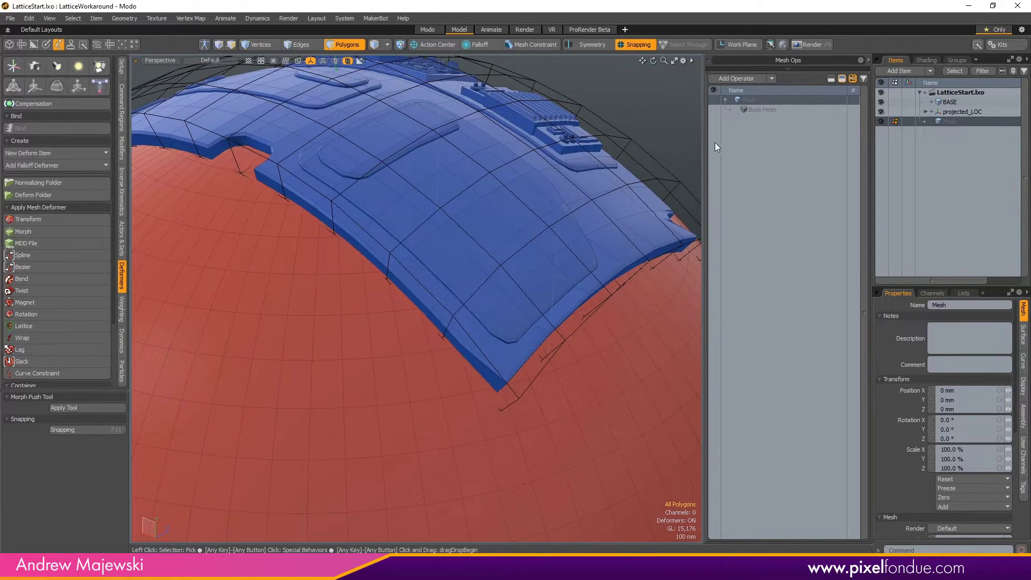
{"action": "key", "text": "5"}
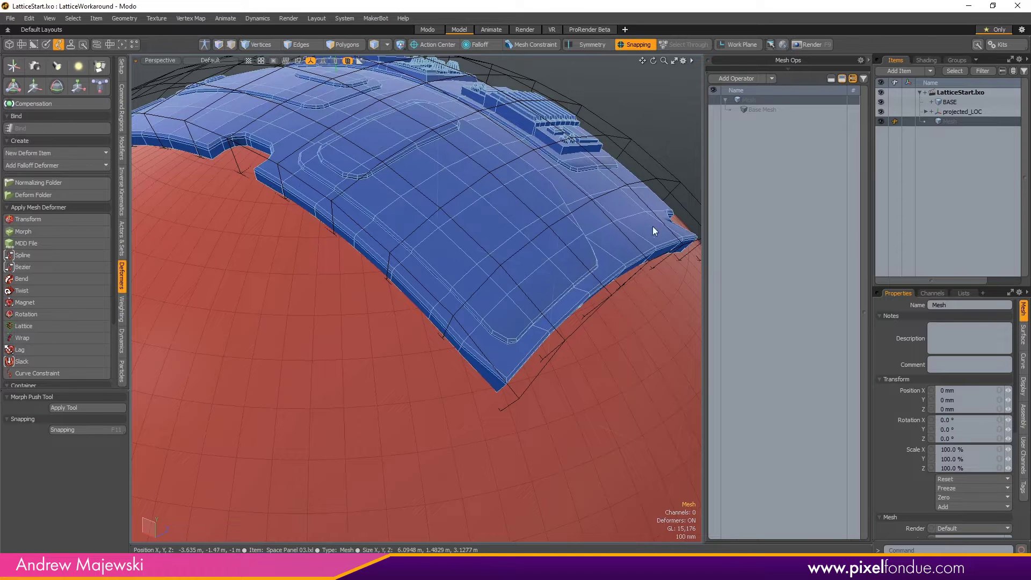
{"action": "left_click", "coordinate": [644, 229]}
{"action": "left_click", "coordinate": [773, 120]}
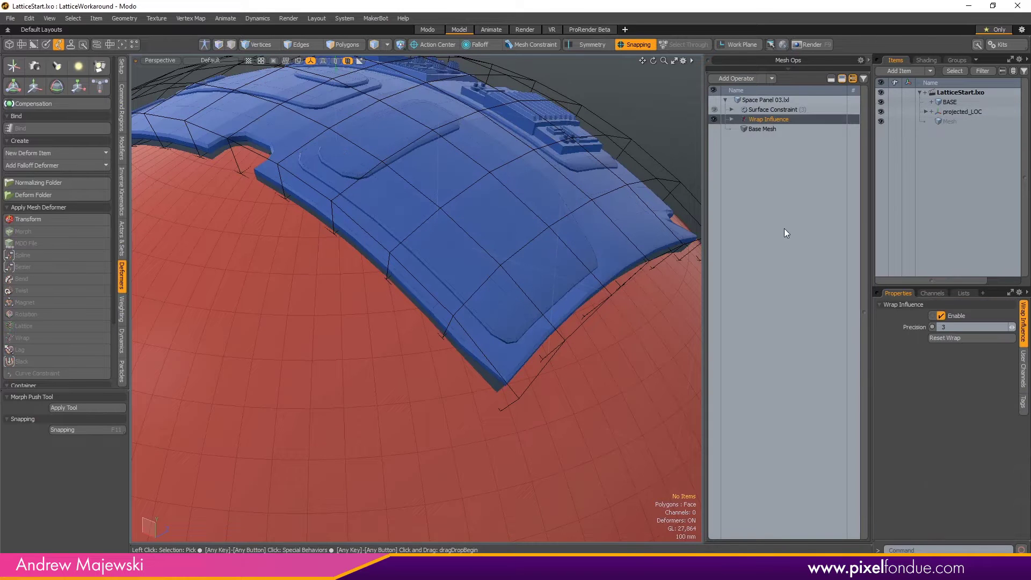
{"action": "left_click", "coordinate": [1013, 329]}
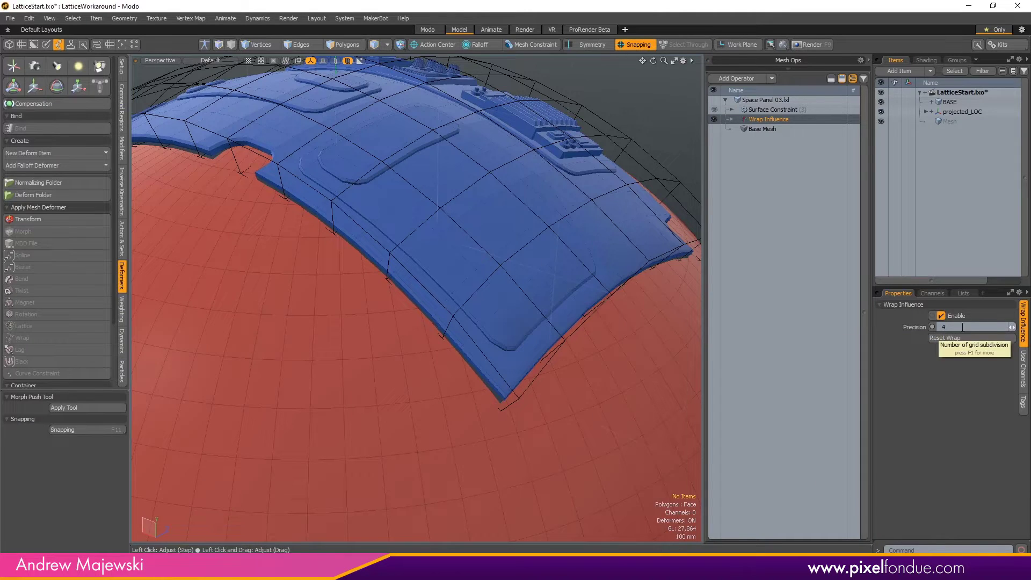
Examine how the wrapped panel's corners and outer edges sit on the sphere and inside the cage.
{"action": "left_click_drag", "start_coordinate": [594, 359], "coordinate": [572, 323], "text": "alt+shift"}
{"action": "scroll", "coordinate": [573, 321], "scroll_direction": "up", "scroll_amount": 3}
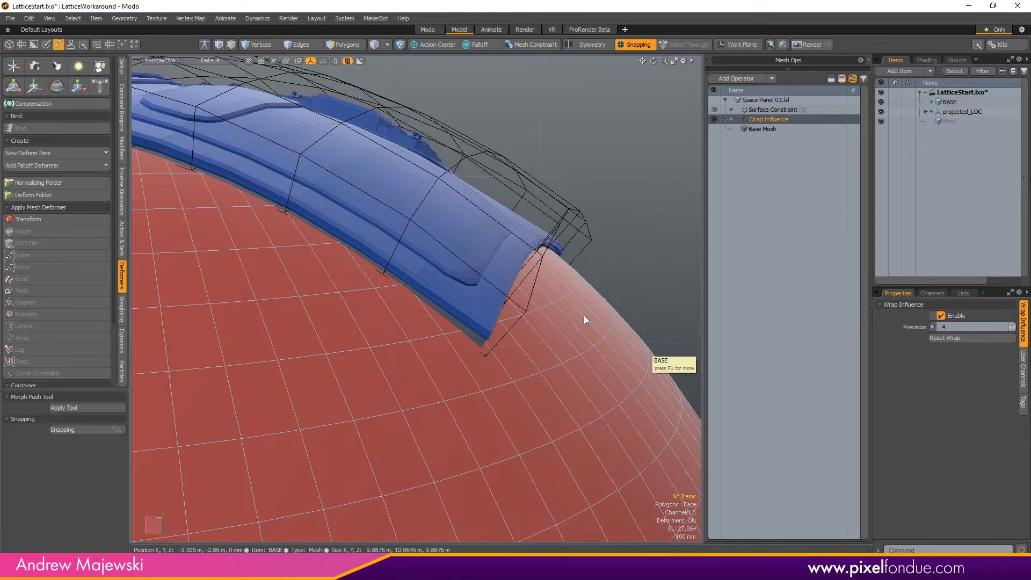
{"action": "mouse_move", "coordinate": [570, 304]}
{"action": "left_mouse_down", "text": "alt"}
{"action": "mouse_move", "coordinate": [548, 307]}
{"action": "mouse_move", "coordinate": [577, 290]}
{"action": "mouse_move", "coordinate": [588, 306]}
{"action": "left_mouse_up", "text": "alt"}
{"action": "scroll", "coordinate": [548, 306], "scroll_direction": "up", "scroll_amount": 2}
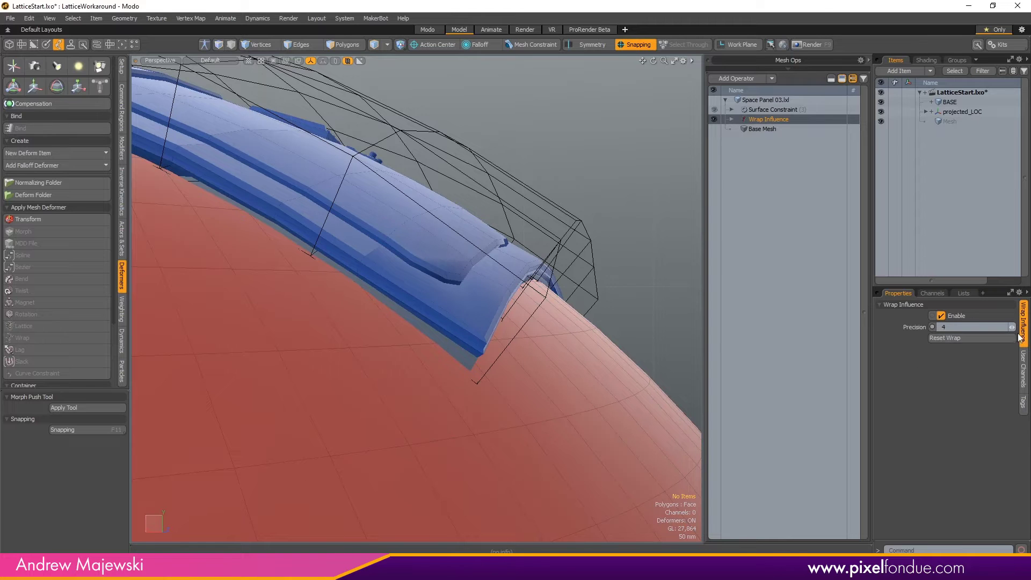
{"action": "left_click_drag", "start_coordinate": [524, 314], "coordinate": [525, 286], "text": "alt"}
{"action": "left_click", "coordinate": [779, 99]}
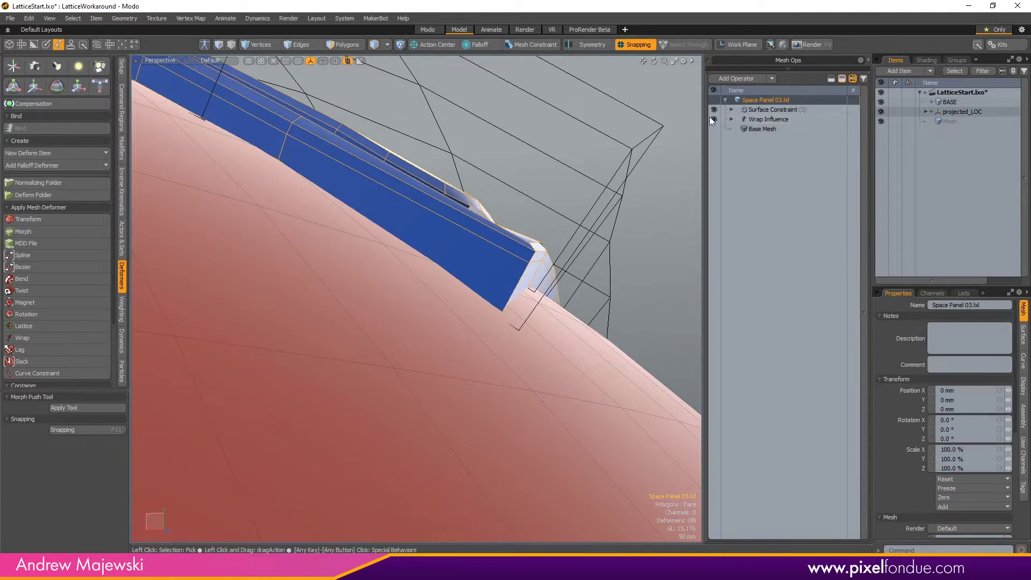
{"action": "left_click", "coordinate": [710, 118]}
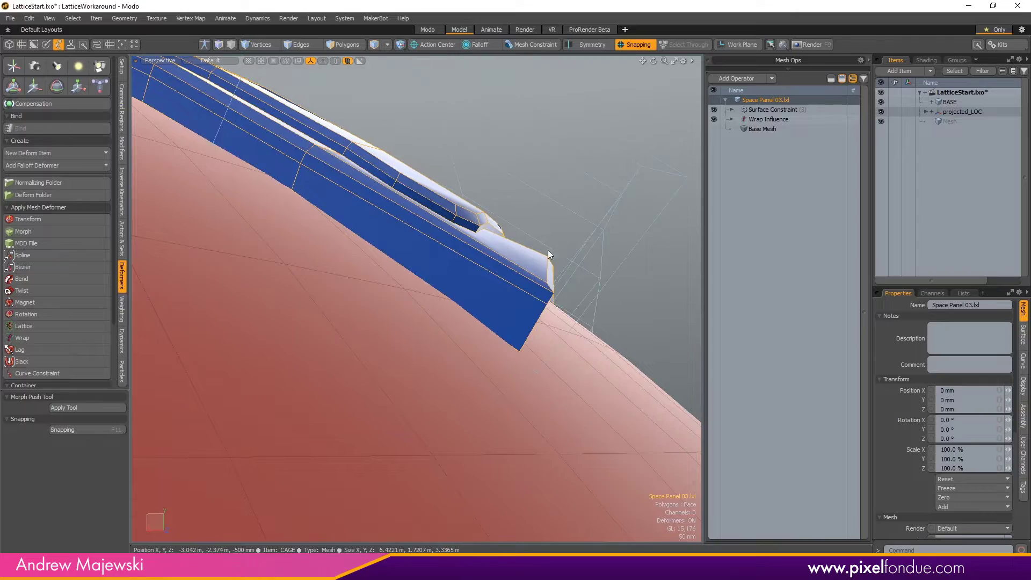
{"action": "left_click_drag", "start_coordinate": [508, 252], "coordinate": [570, 246], "text": "alt"}
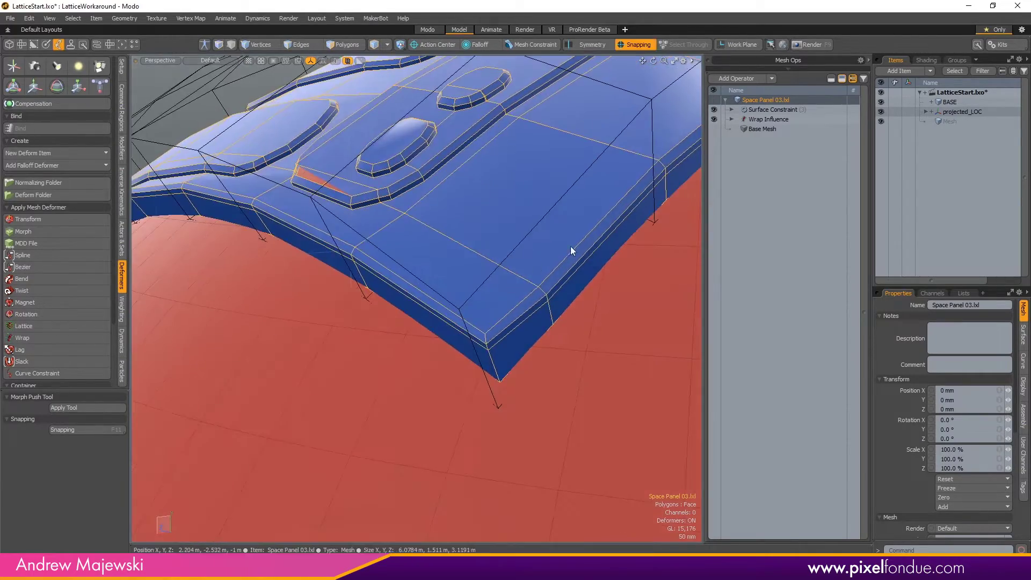
{"action": "right_click_drag", "start_coordinate": [574, 286], "coordinate": [508, 290], "text": "alt"}
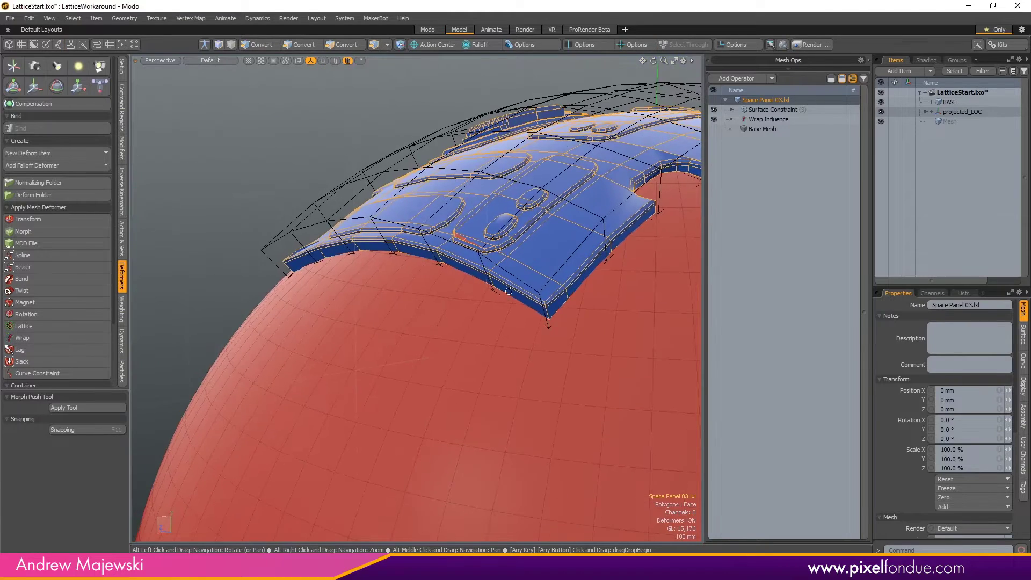
{"action": "left_click_drag", "start_coordinate": [508, 290], "coordinate": [472, 359], "text": "alt"}
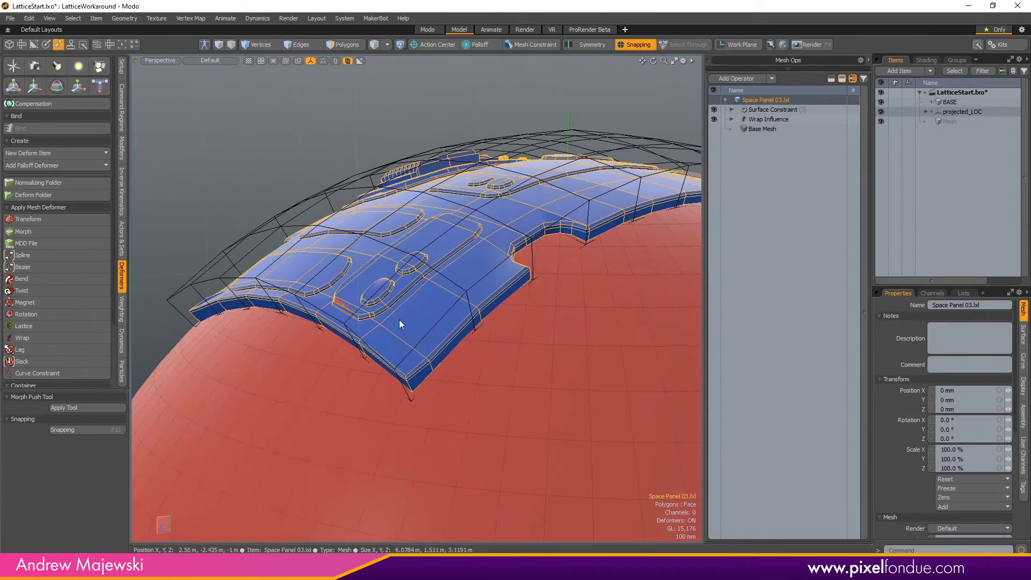
{"action": "left_click_drag", "start_coordinate": [563, 304], "coordinate": [553, 343], "text": "alt"}
Set the Wrap Influence precision to 3 and display the panel's Surface Constraint settings.
{"action": "left_click", "coordinate": [782, 120]}
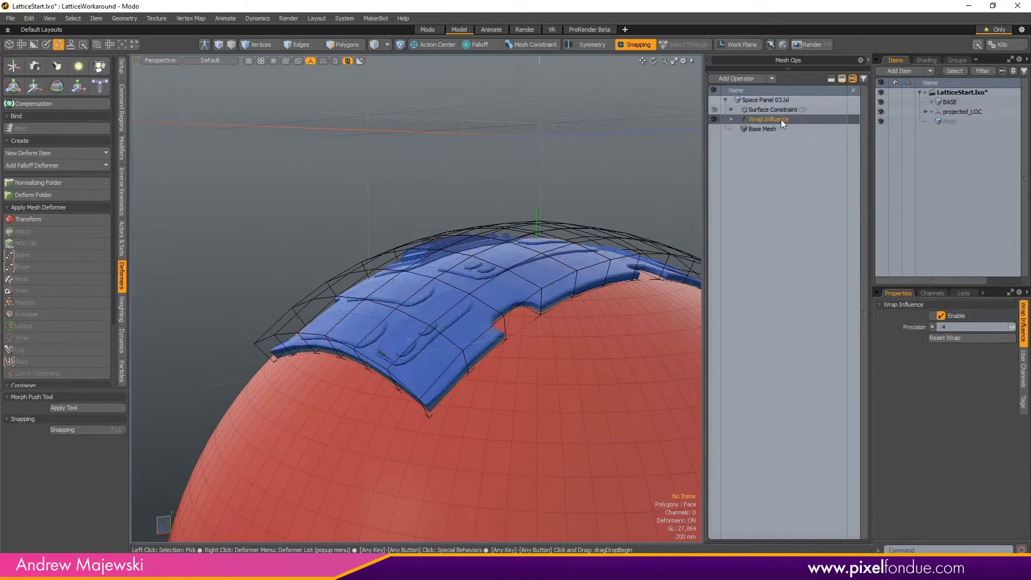
{"action": "left_click", "coordinate": [1013, 331]}
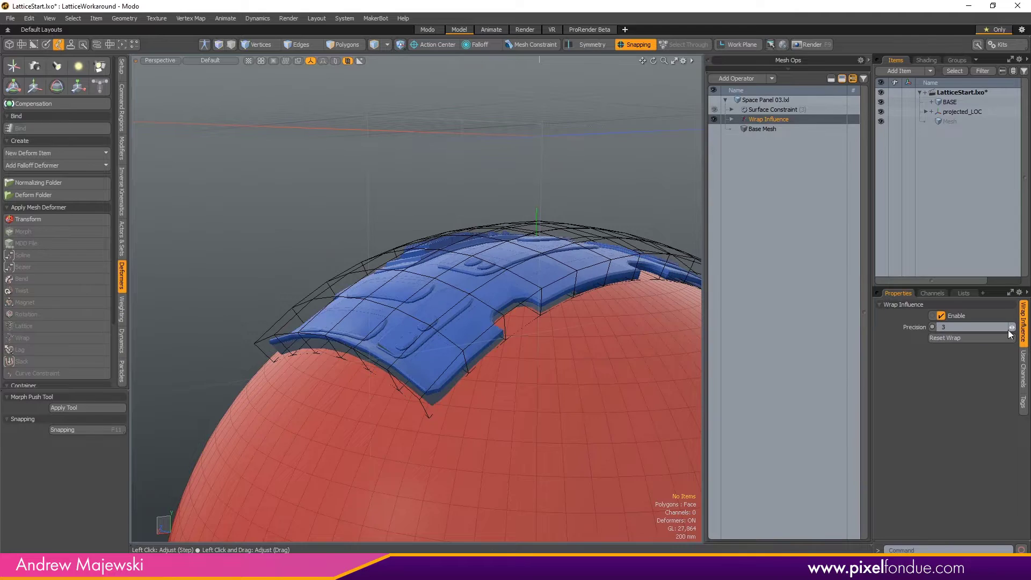
{"action": "left_click", "coordinate": [766, 112]}
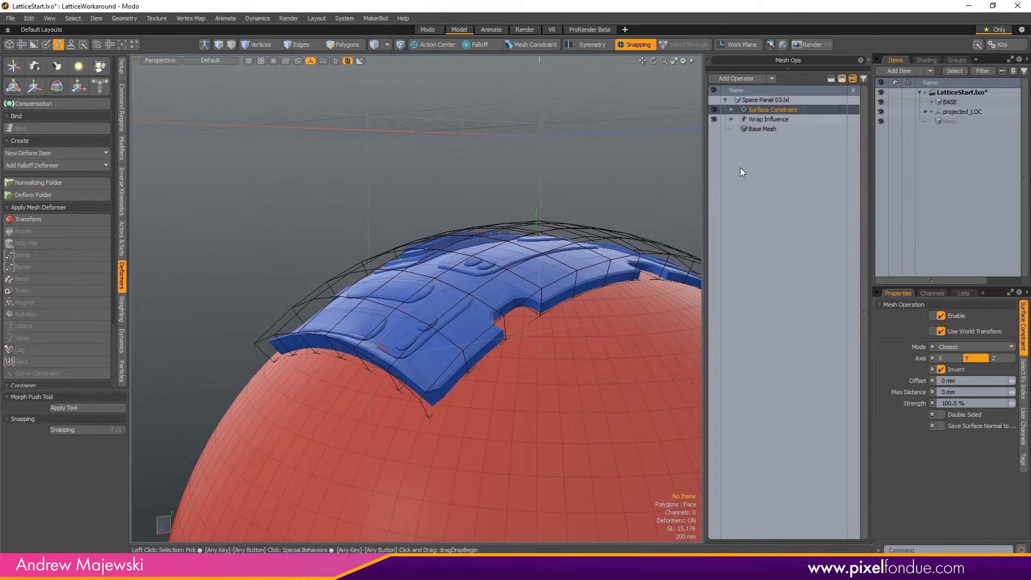
Examine the panel's end corners up close, comparing the side wall and bevelled edge with the sphere surface.
{"action": "left_click_drag", "start_coordinate": [483, 389], "coordinate": [392, 366], "text": "alt"}
{"action": "scroll", "coordinate": [392, 366], "scroll_direction": "up", "scroll_amount": 5}
{"action": "left_click_drag", "start_coordinate": [511, 424], "coordinate": [499, 386], "text": "alt"}
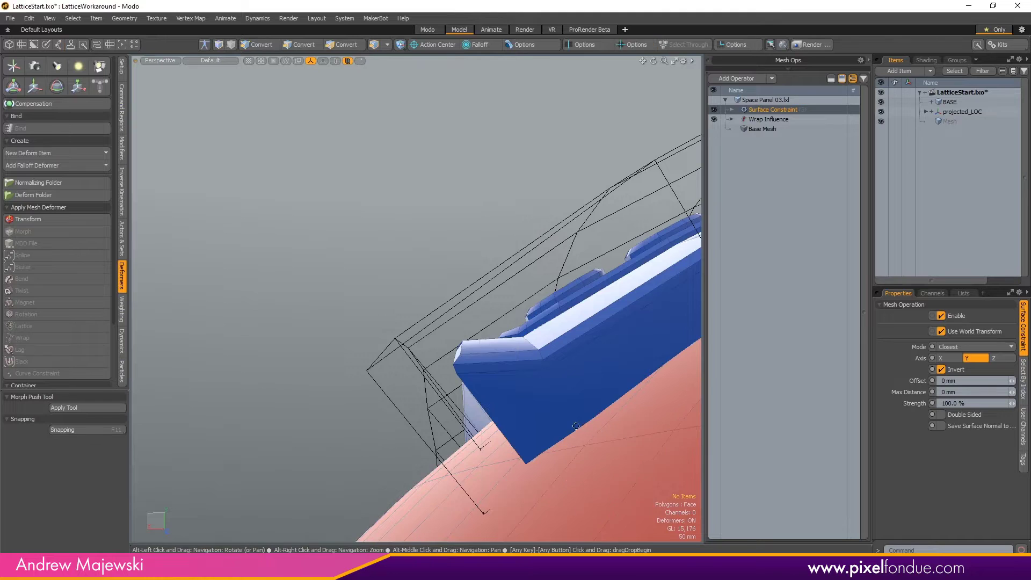
{"action": "left_click_drag", "start_coordinate": [576, 426], "coordinate": [584, 273], "text": "alt"}
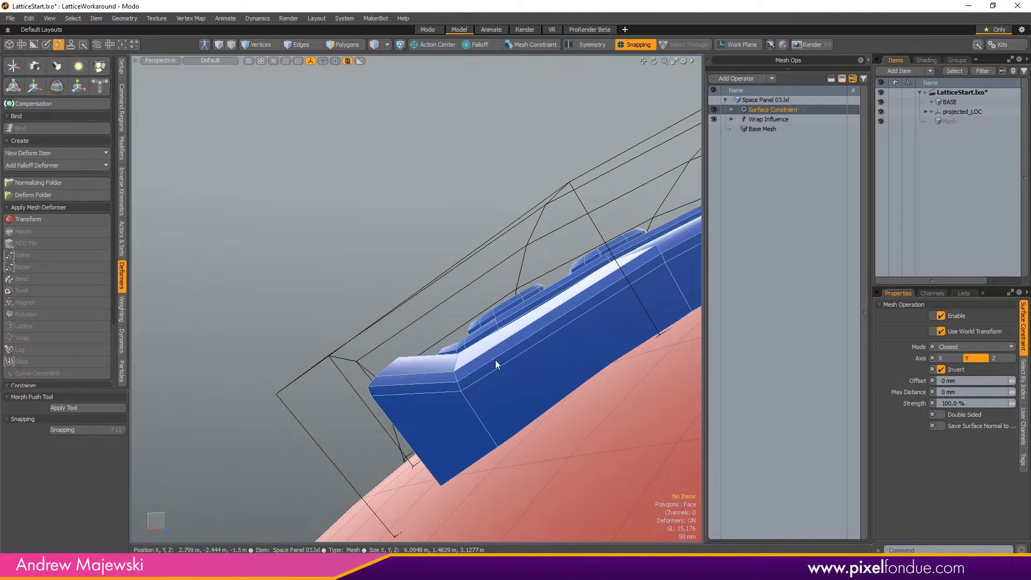
{"action": "left_click_drag", "start_coordinate": [495, 360], "coordinate": [542, 340], "text": "alt"}
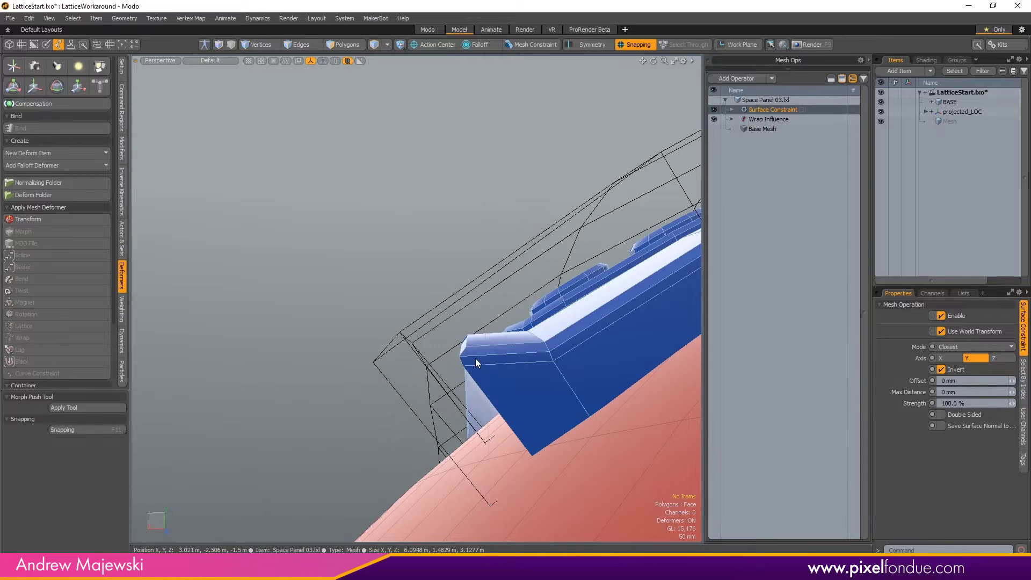
{"action": "left_click_drag", "start_coordinate": [511, 340], "coordinate": [486, 352], "text": "alt"}
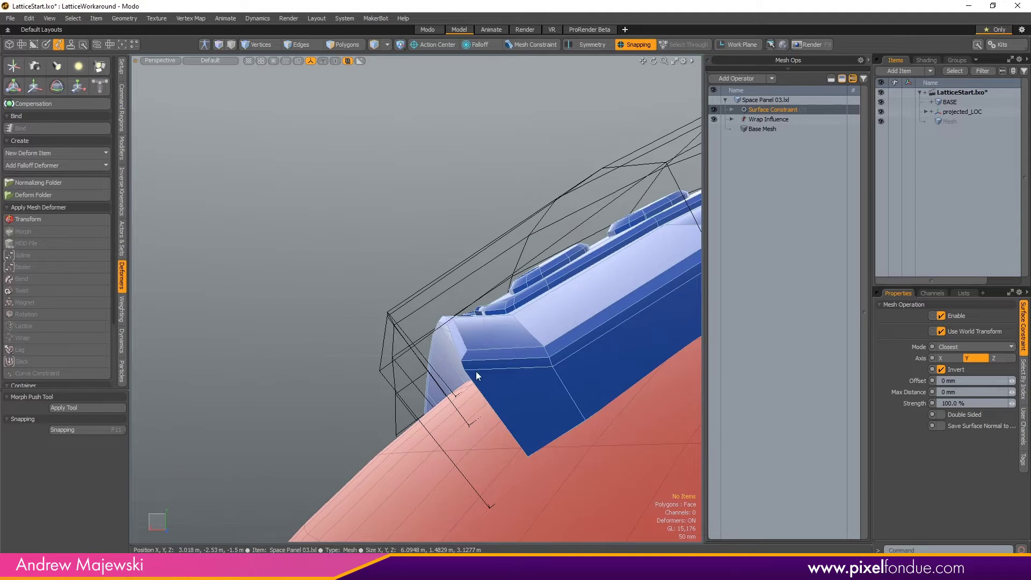
{"action": "left_click_drag", "start_coordinate": [498, 353], "coordinate": [553, 344], "text": "alt"}
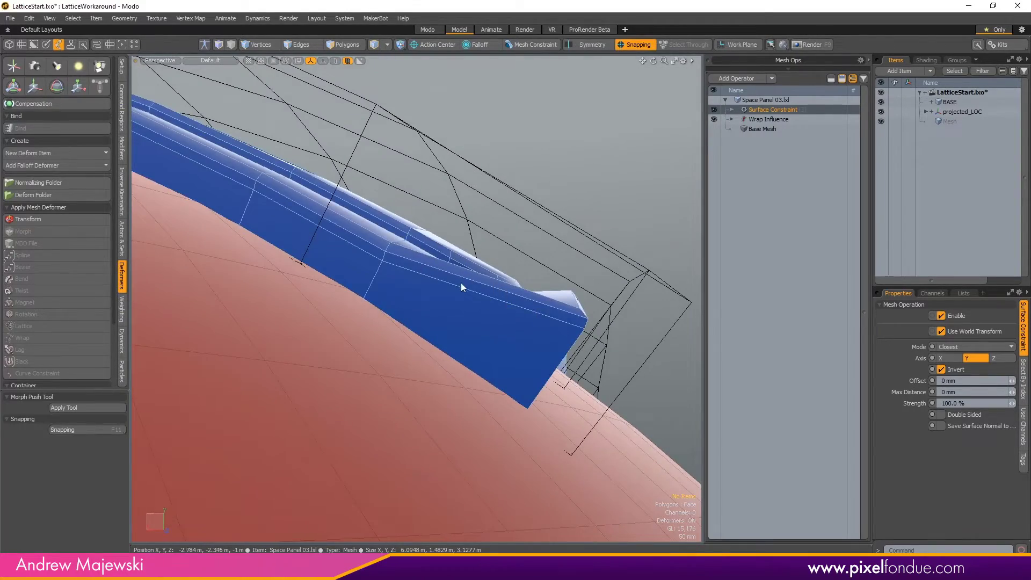
{"action": "left_click_drag", "start_coordinate": [461, 282], "coordinate": [550, 331], "text": "alt"}
Try to use Polygon Slice on the Space Panel 03 mesh in the Top view.
{"action": "left_click", "coordinate": [523, 359]}
{"action": "key", "text": "ctrl+space"}
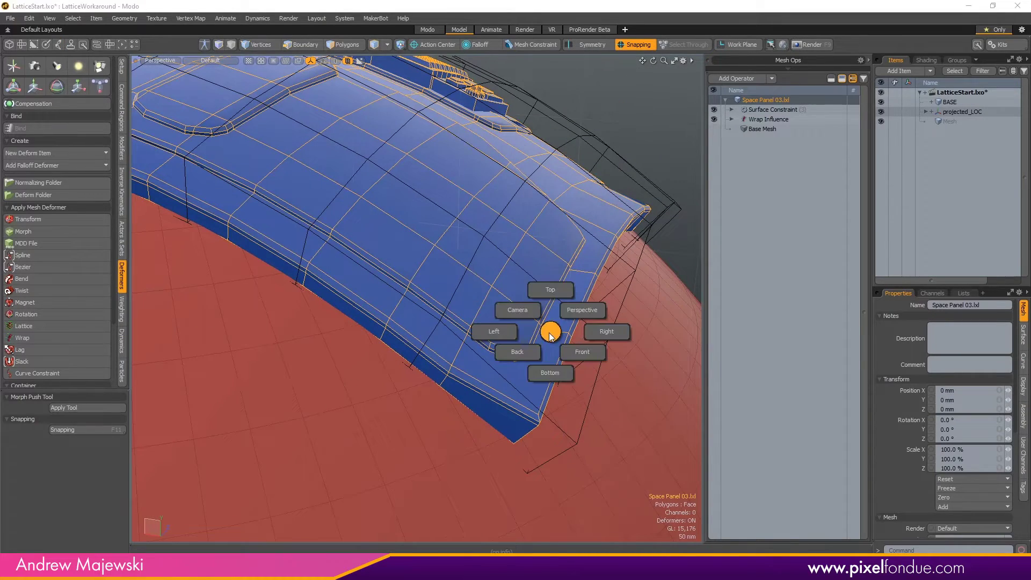
{"action": "left_click", "coordinate": [543, 284]}
{"action": "right_click_drag", "start_coordinate": [543, 284], "coordinate": [598, 211], "text": "alt"}
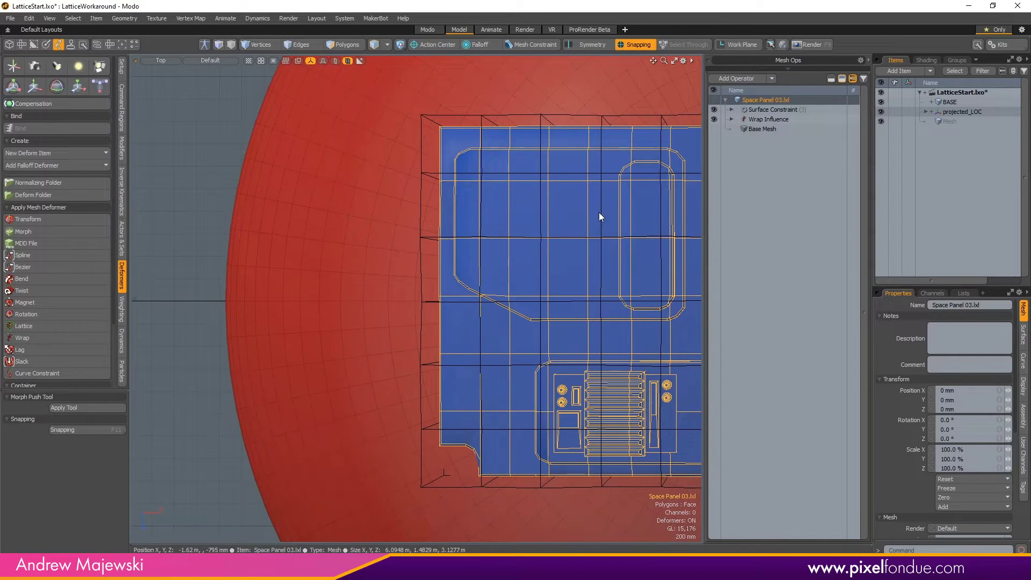
{"action": "left_click", "coordinate": [637, 45]}
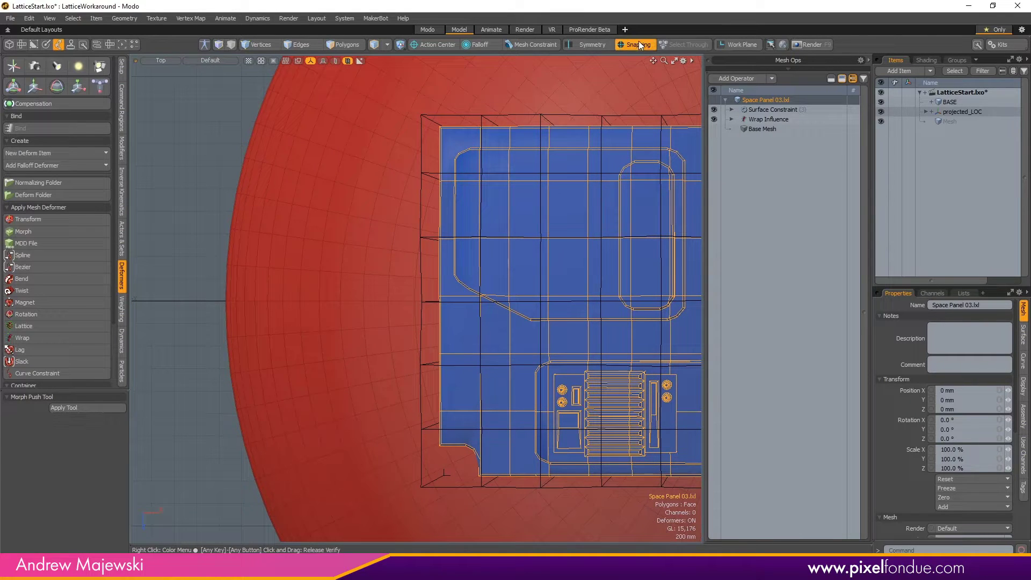
{"action": "right_click", "coordinate": [634, 46]}
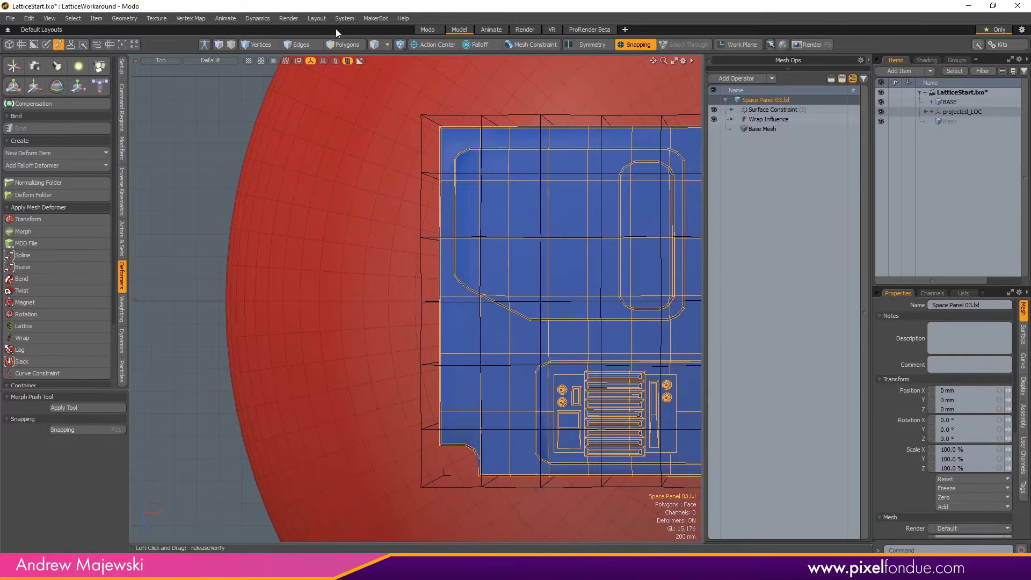
{"action": "key", "text": "3"}
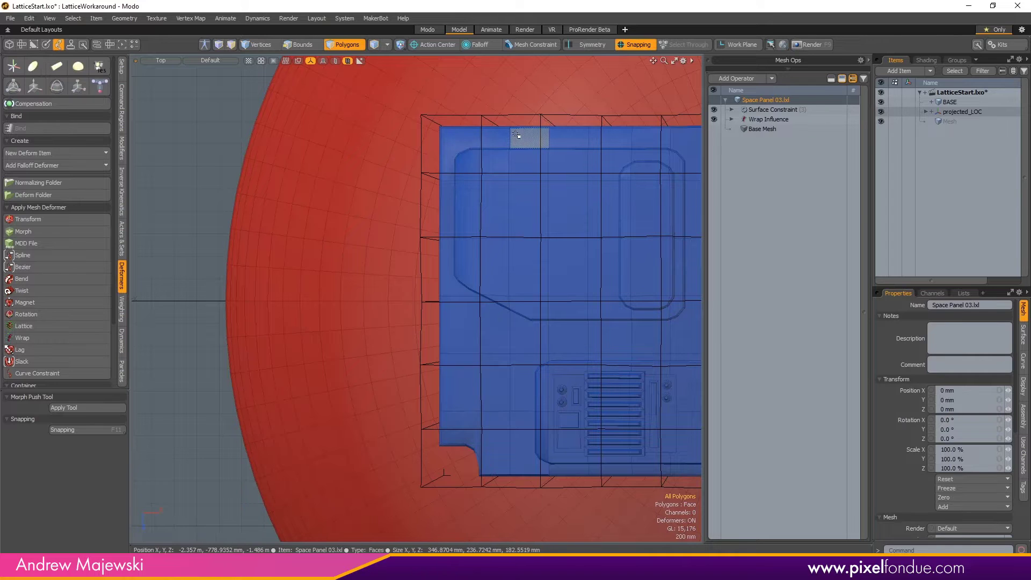
{"action": "key", "text": "shift+c"}
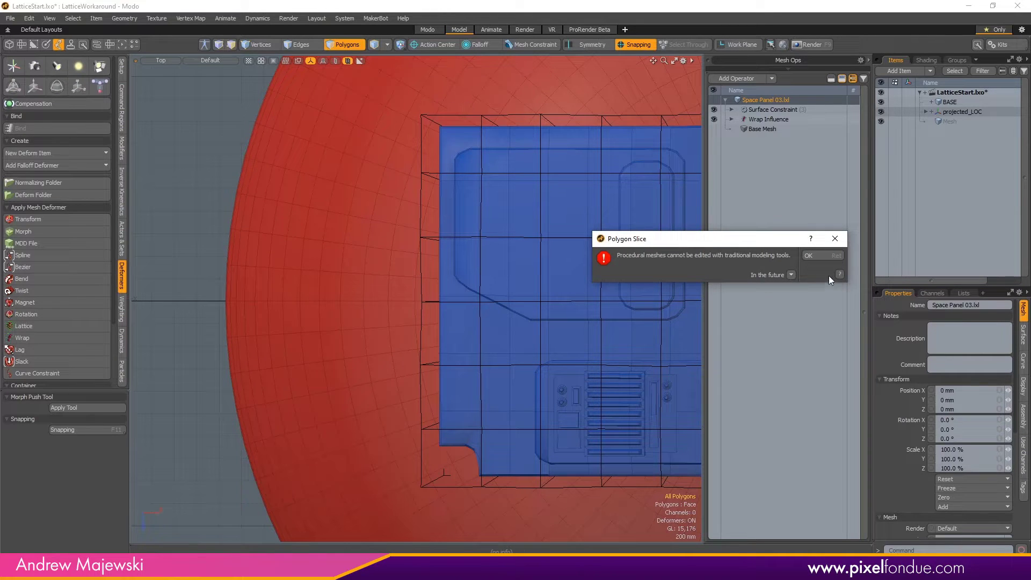
{"action": "left_click", "coordinate": [823, 256]}
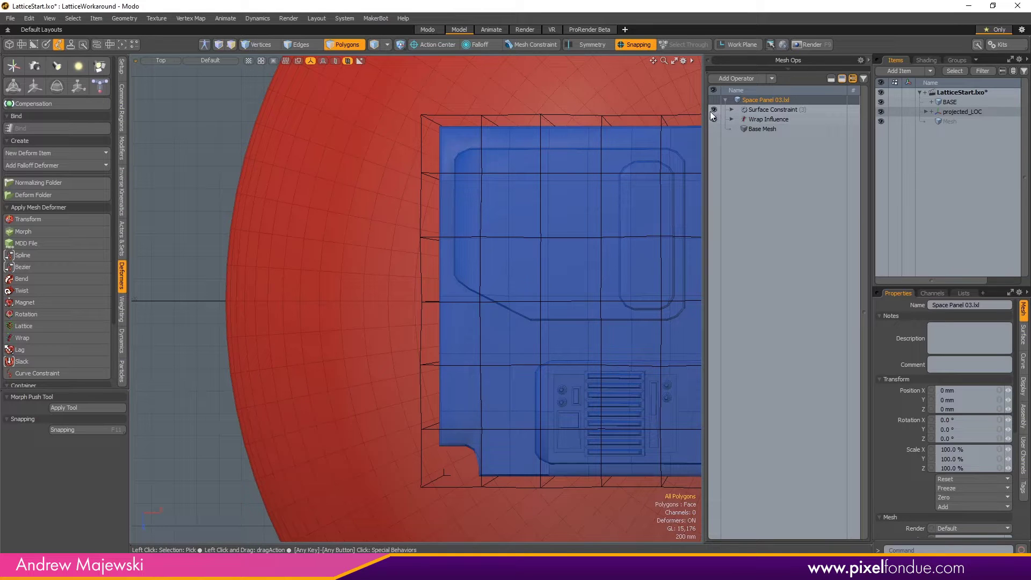
Disable Space Panel 03's Surface Constraint and Wrap Influence, plus the CAGE mesh's UPPER and LOWER points Surface Constraints.
{"action": "left_click_drag", "start_coordinate": [713, 109], "coordinate": [714, 119]}
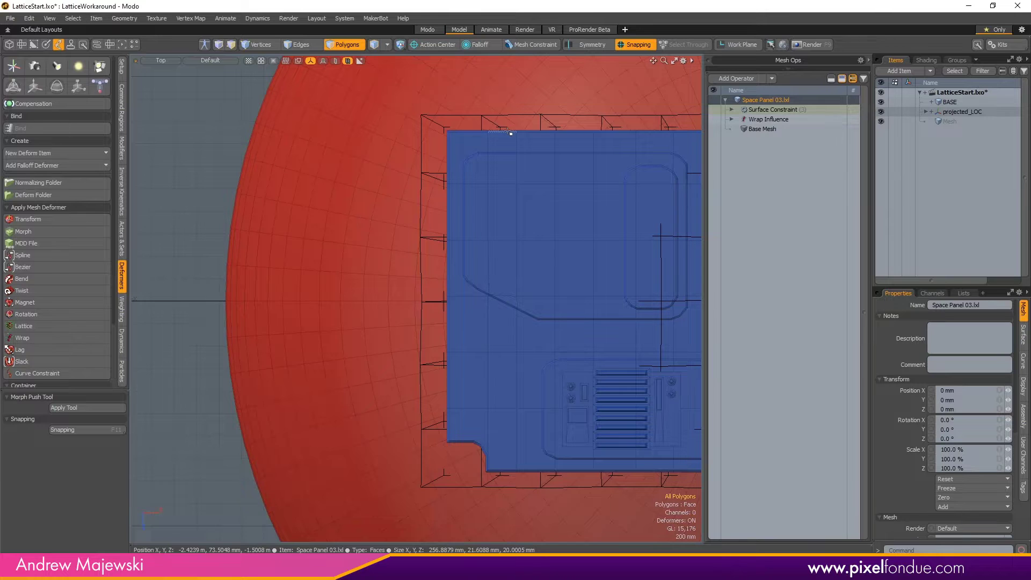
{"action": "left_click", "coordinate": [433, 116]}
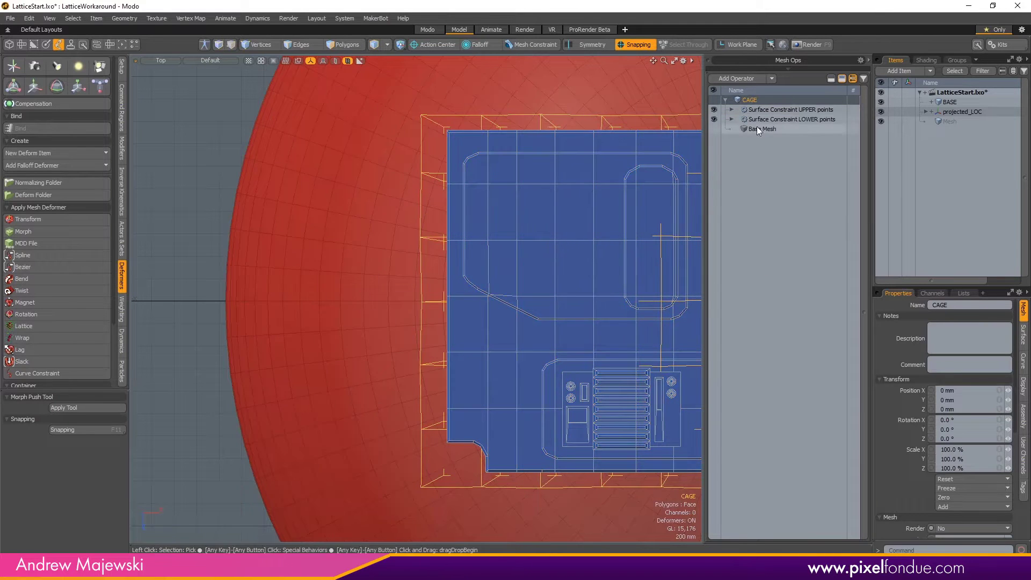
{"action": "left_click_drag", "start_coordinate": [712, 109], "coordinate": [714, 119]}
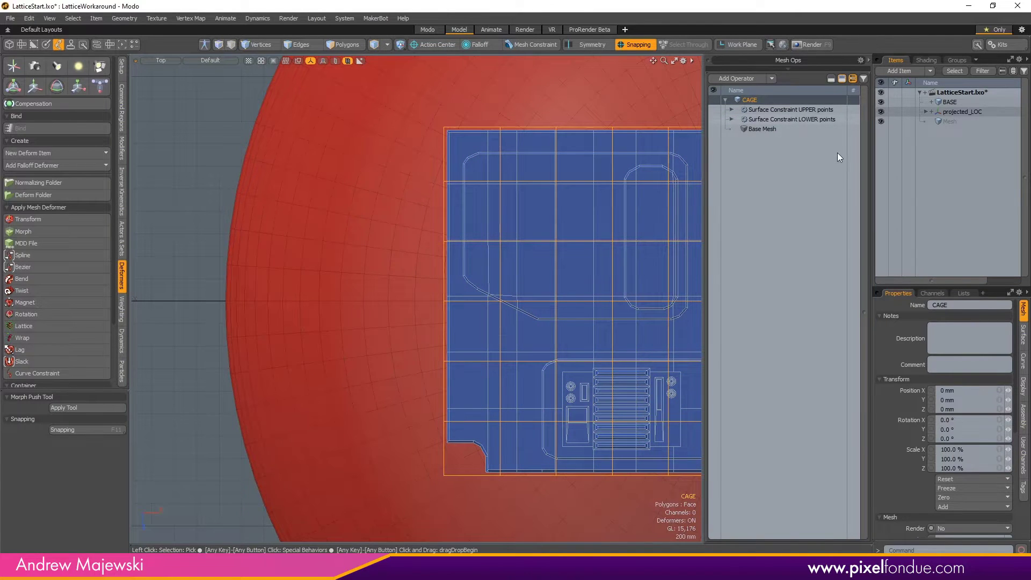
Select the Base Mesh of Space Panel 03 in its operator stack after checking the flattened panel in perspective.
{"action": "key", "text": "ctrl+space"}
{"action": "left_click", "coordinate": [593, 180]}
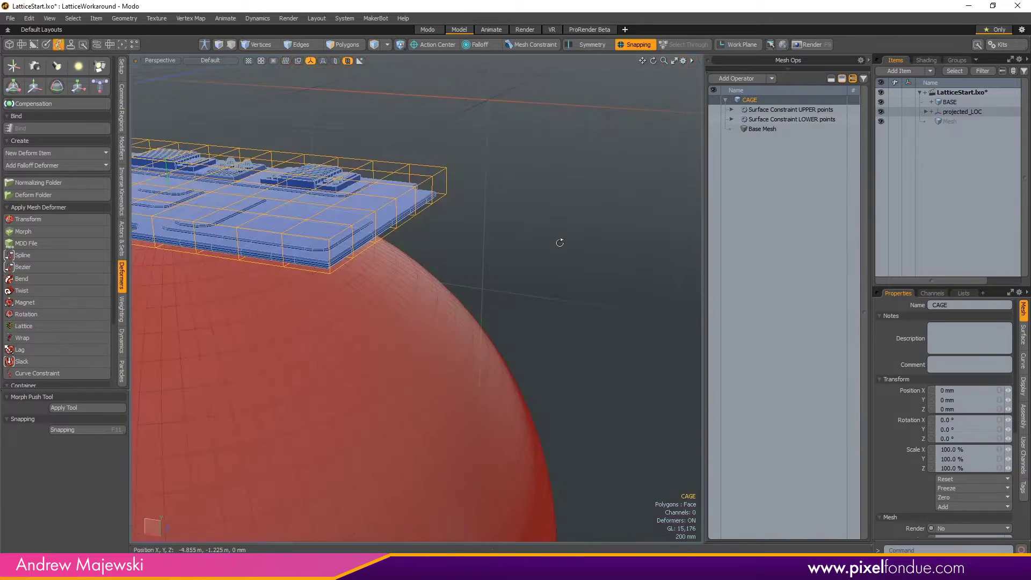
{"action": "left_click_drag", "start_coordinate": [559, 243], "coordinate": [537, 215], "text": "alt"}
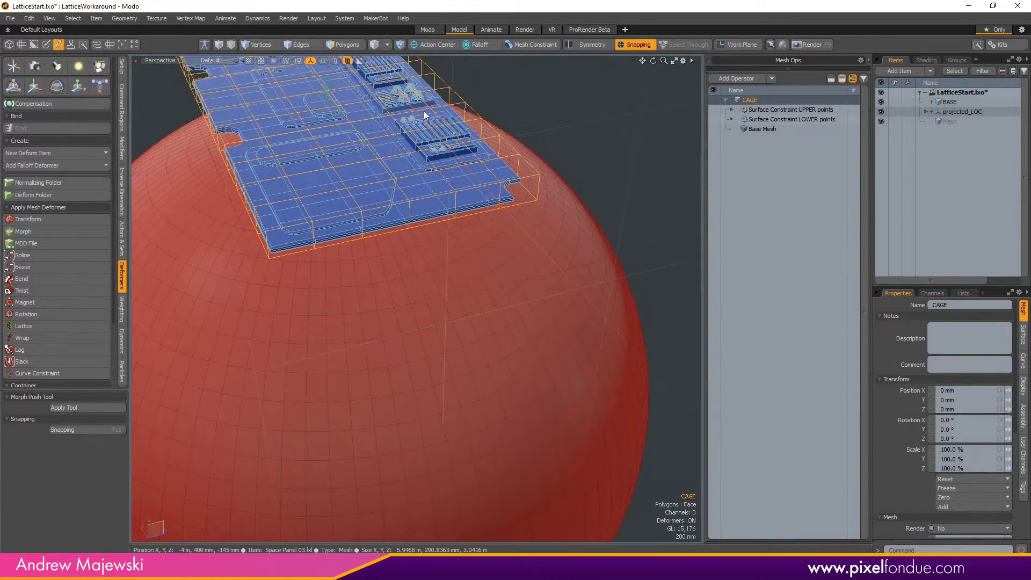
{"action": "left_click", "coordinate": [487, 156]}
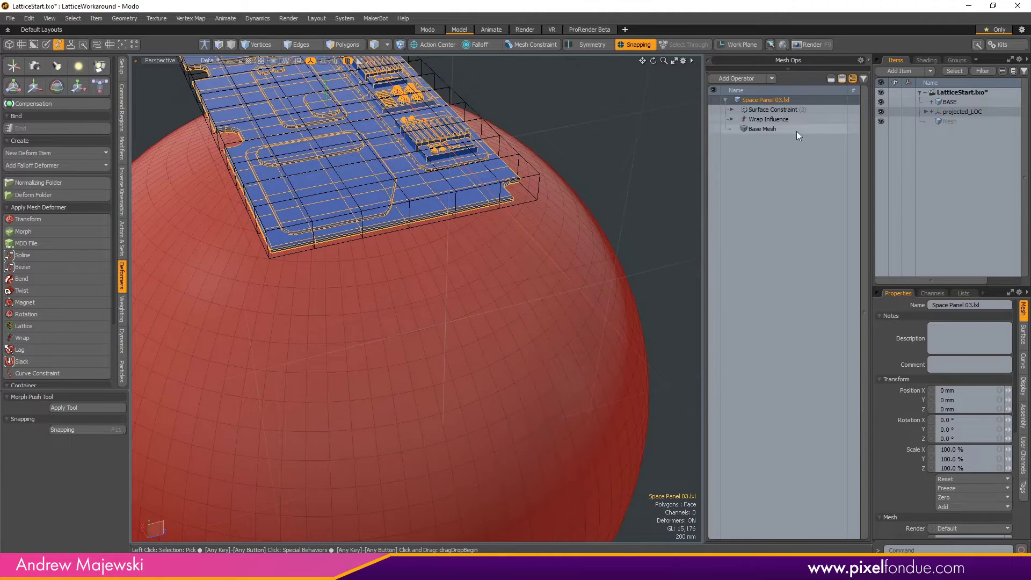
{"action": "left_click", "coordinate": [762, 130]}
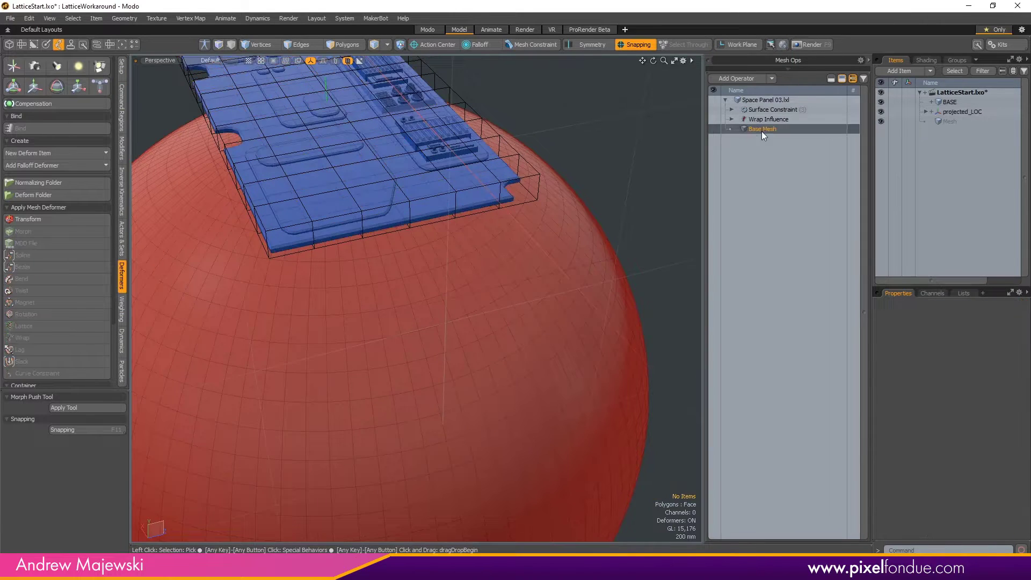
Slice the Space Panel 03 base mesh across its left end in the Top view with Polygon Slice at X about -2.79 m.
{"action": "left_click_drag", "start_coordinate": [500, 115], "coordinate": [575, 204], "text": "alt"}
{"action": "key", "text": "ctrl+space"}
{"action": "left_click", "coordinate": [569, 159]}
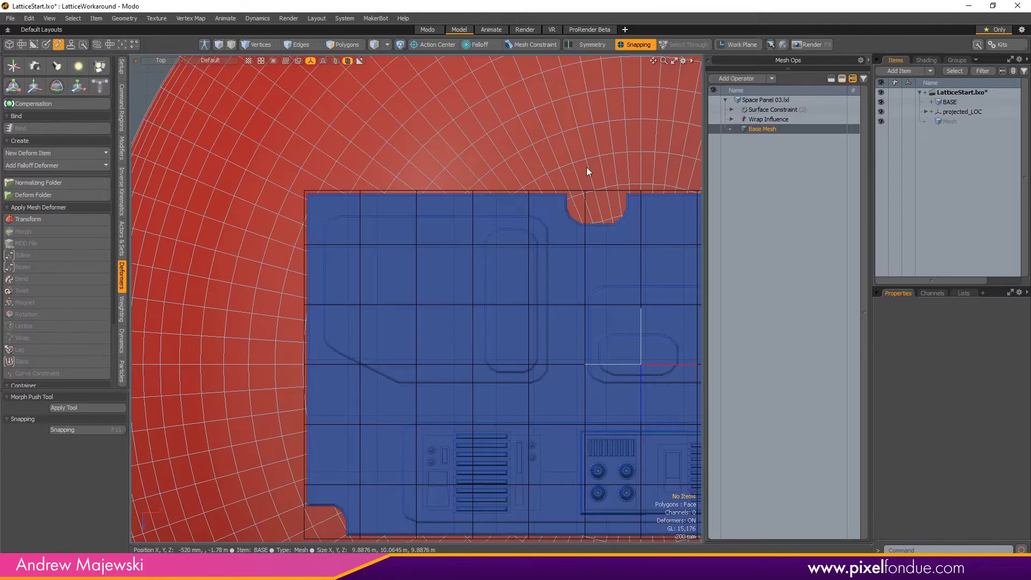
{"action": "scroll", "coordinate": [411, 151], "scroll_direction": "up", "scroll_amount": 3}
{"action": "left_click_drag", "start_coordinate": [411, 150], "coordinate": [412, 203], "text": "alt"}
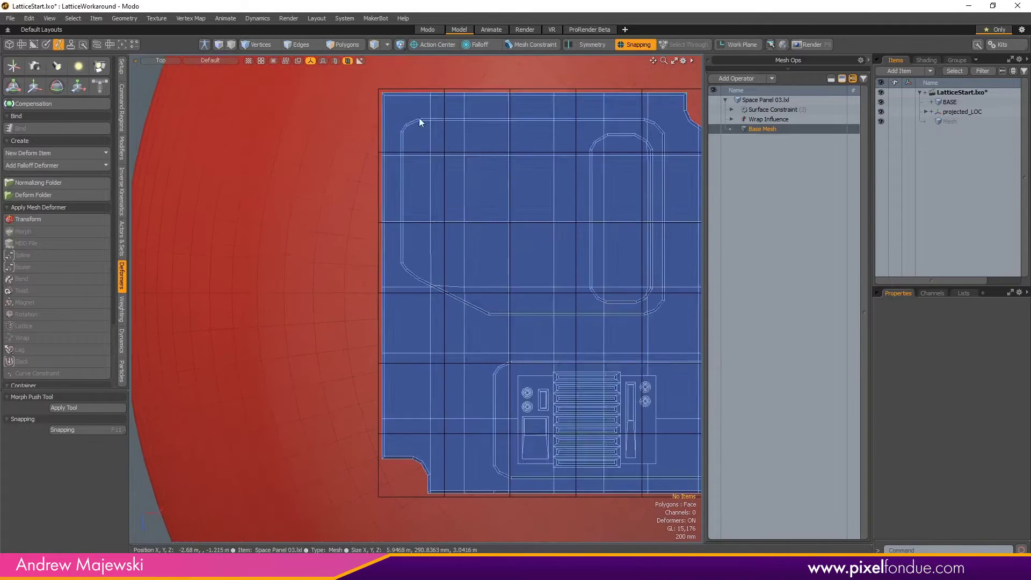
{"action": "left_click_drag", "start_coordinate": [414, 276], "coordinate": [539, 205], "text": "alt"}
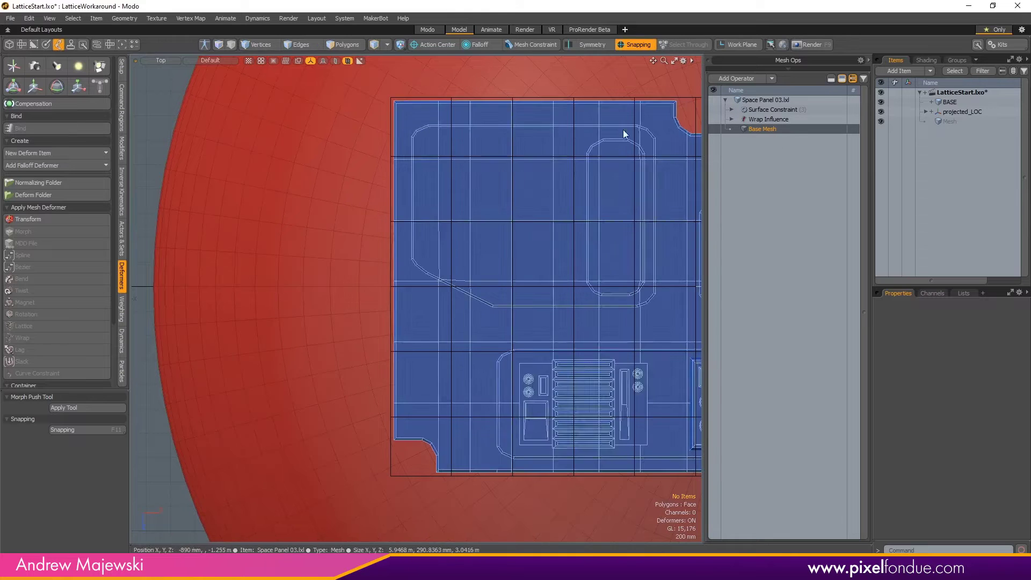
{"action": "left_click", "coordinate": [346, 47]}
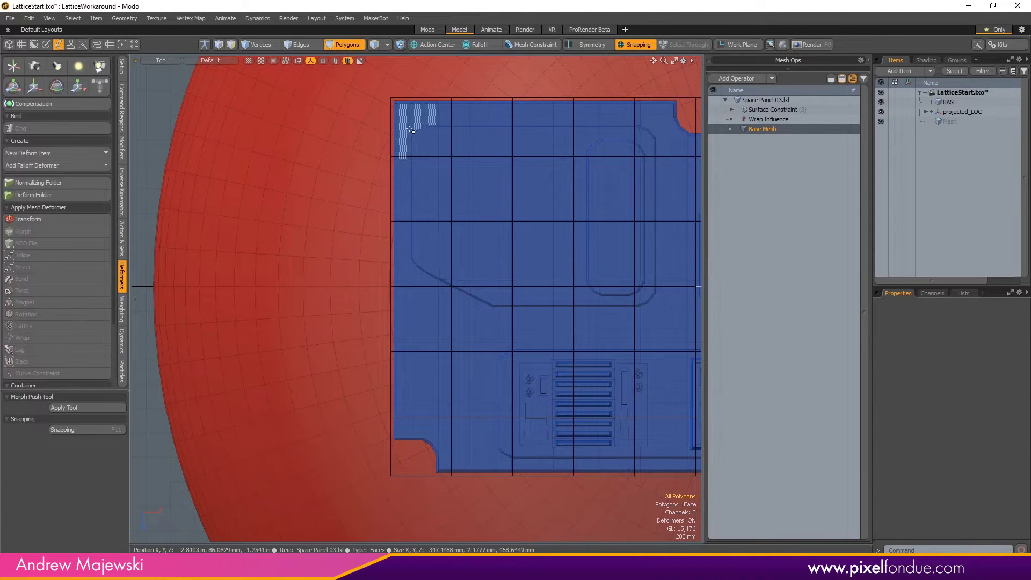
{"action": "key", "text": "shift+c"}
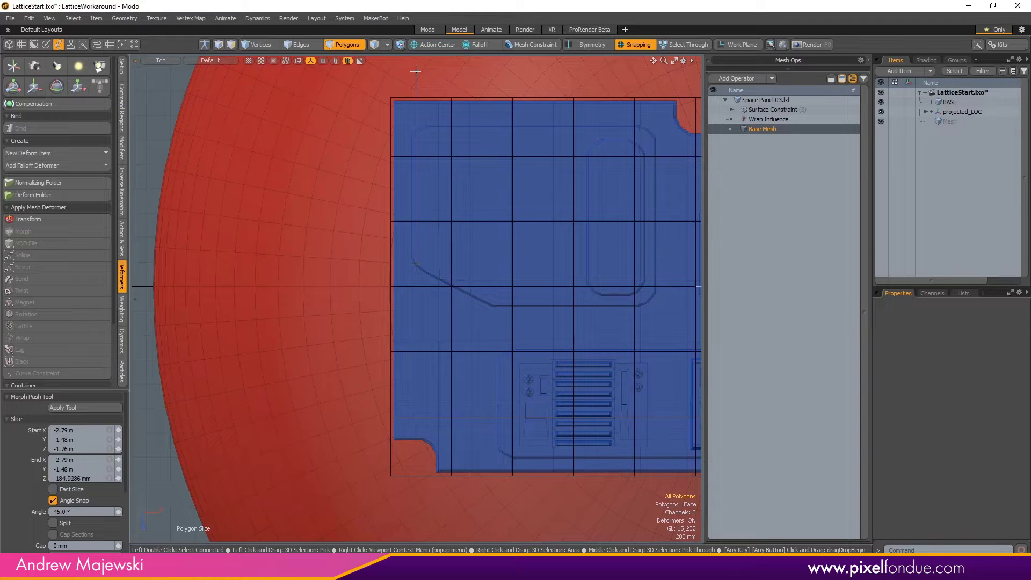
{"action": "scroll", "coordinate": [43, 469], "scroll_direction": "down", "scroll_amount": 2}
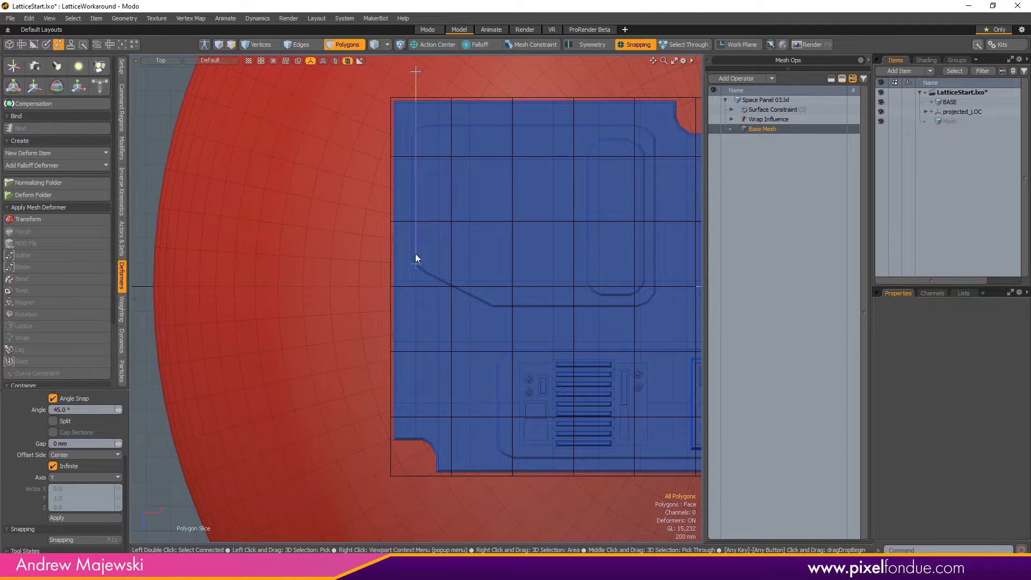
{"action": "key", "text": "space"}
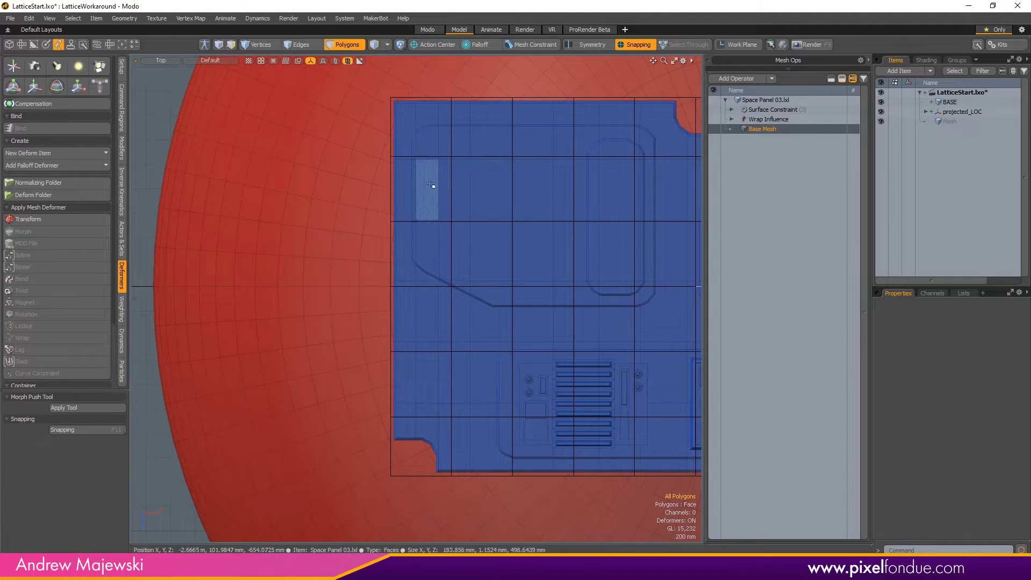
Slice the panel along both long edges through the rounded notches, at Z about -1.33 m and 1.33 m.
{"action": "left_click_drag", "start_coordinate": [468, 340], "coordinate": [163, 253], "text": "alt"}
{"action": "scroll", "coordinate": [439, 290], "scroll_direction": "down", "scroll_amount": 2}
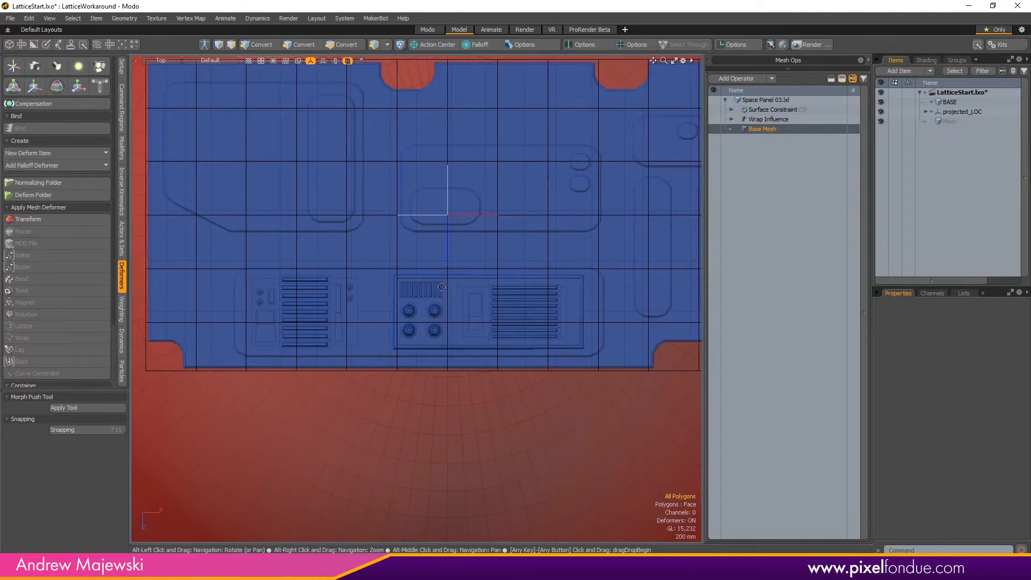
{"action": "left_click_drag", "start_coordinate": [642, 244], "coordinate": [547, 351], "text": "alt"}
{"action": "scroll", "coordinate": [542, 343], "scroll_direction": "down", "scroll_amount": 1}
{"action": "left_click_drag", "start_coordinate": [485, 310], "coordinate": [535, 307], "text": "alt"}
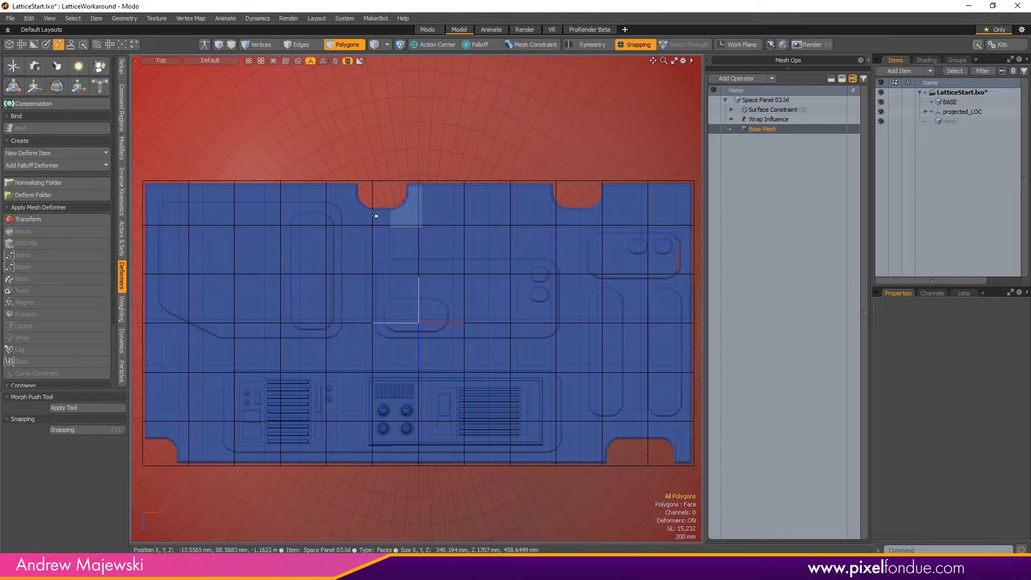
{"action": "scroll", "coordinate": [349, 201], "scroll_direction": "down", "scroll_amount": 1}
{"action": "key", "text": "c"}
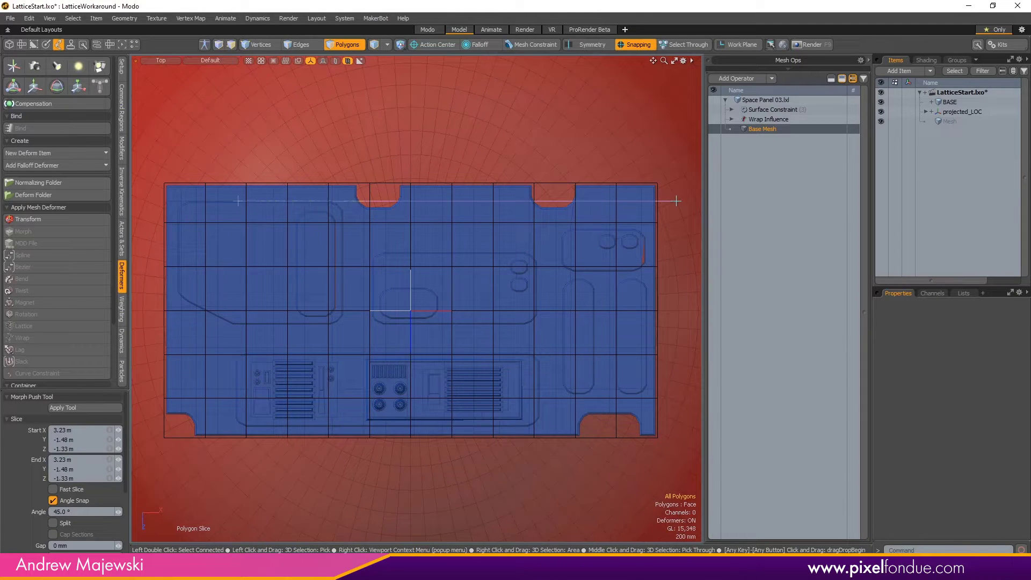
{"action": "key", "text": "space"}
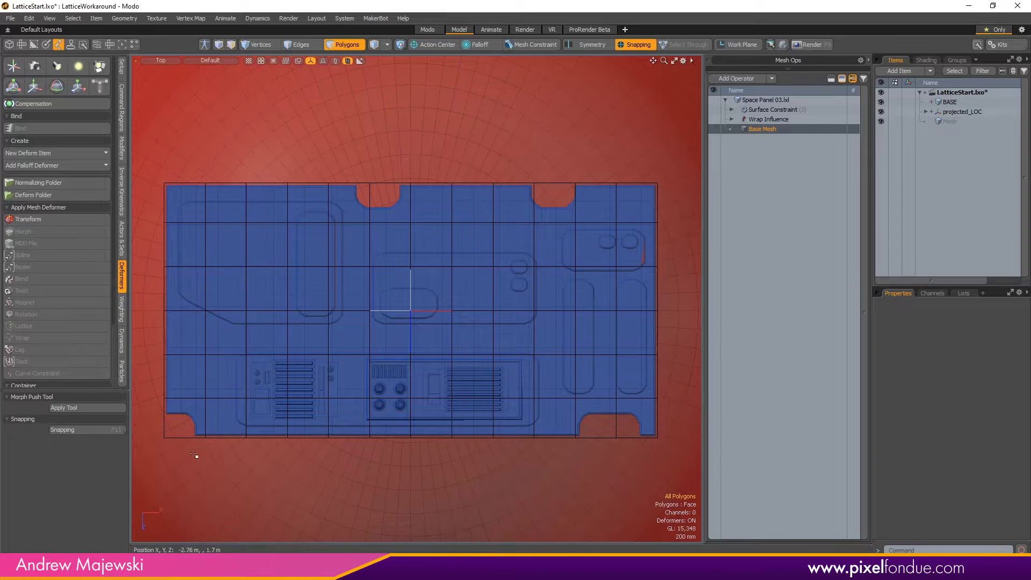
{"action": "key", "text": "shift+c"}
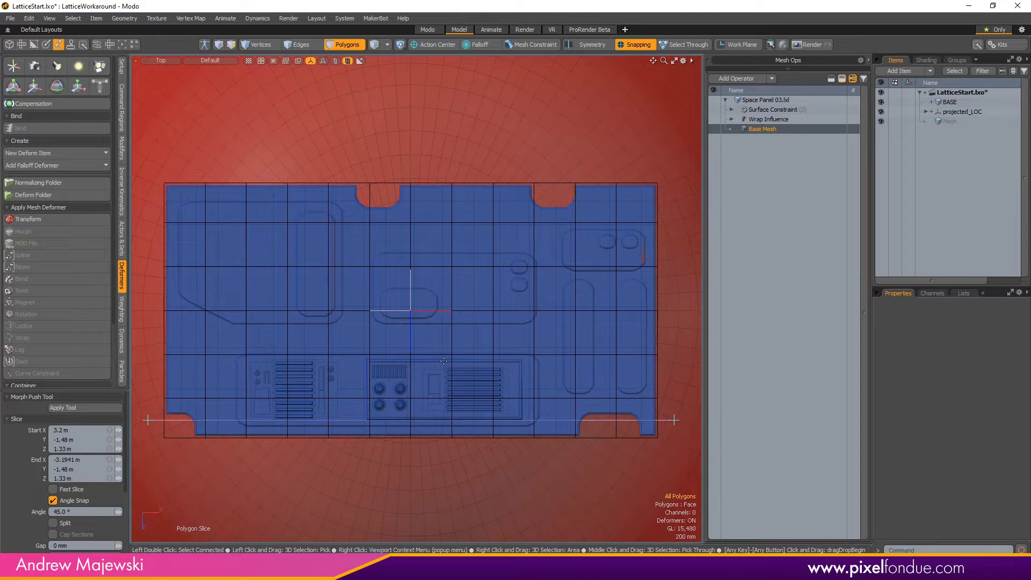
{"action": "key", "text": "space"}
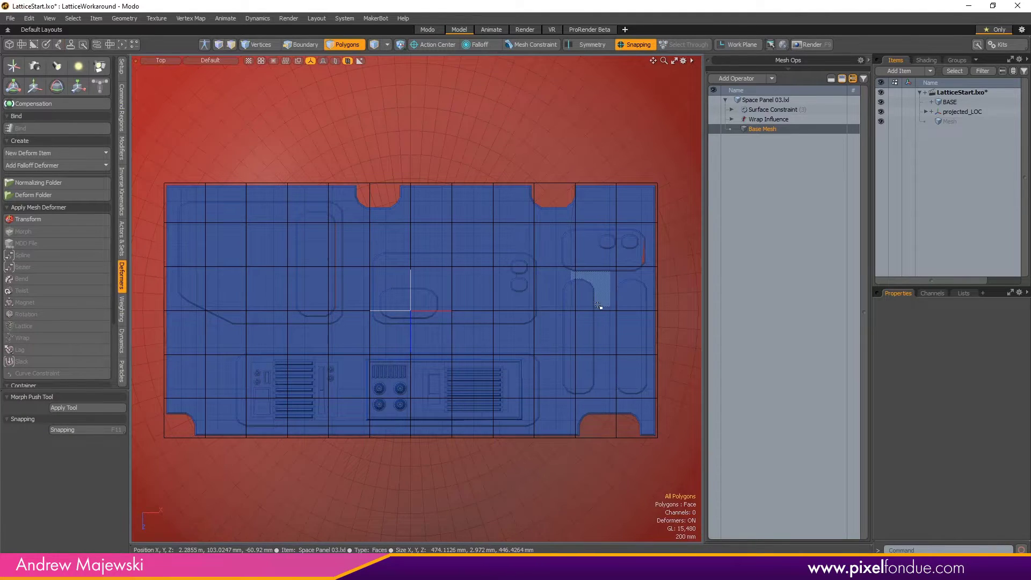
Inspect the sliced panel in perspective and re-enable Space Panel 03's Wrap Influence and Surface Constraint.
{"action": "key", "text": "ctrl+space"}
{"action": "left_click", "coordinate": [628, 283]}
{"action": "left_click_drag", "start_coordinate": [403, 375], "coordinate": [462, 330], "text": "alt"}
{"action": "middle_click_drag", "start_coordinate": [461, 330], "coordinate": [525, 336], "text": "alt"}
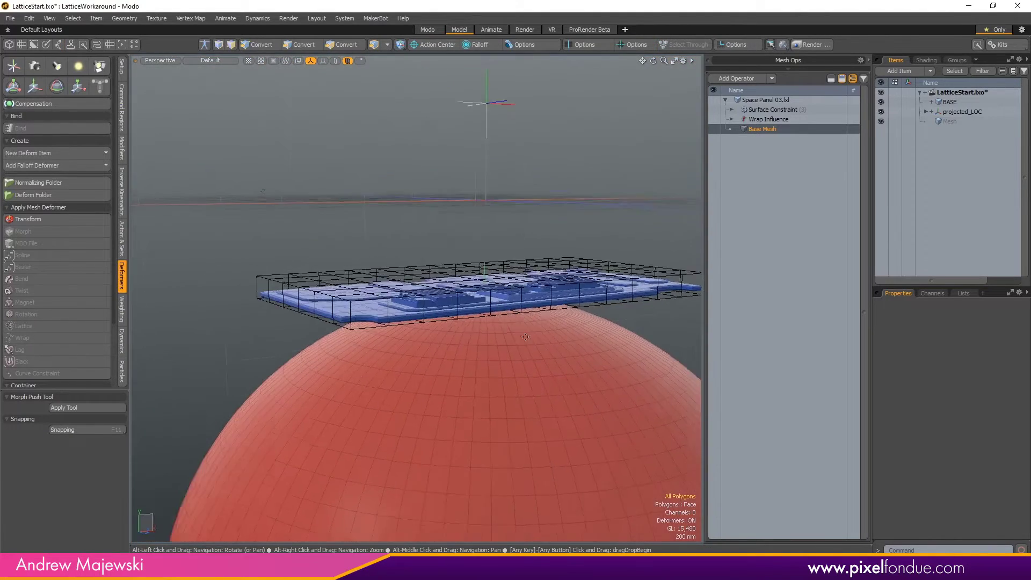
{"action": "left_click_drag", "start_coordinate": [526, 337], "coordinate": [616, 280], "text": "alt"}
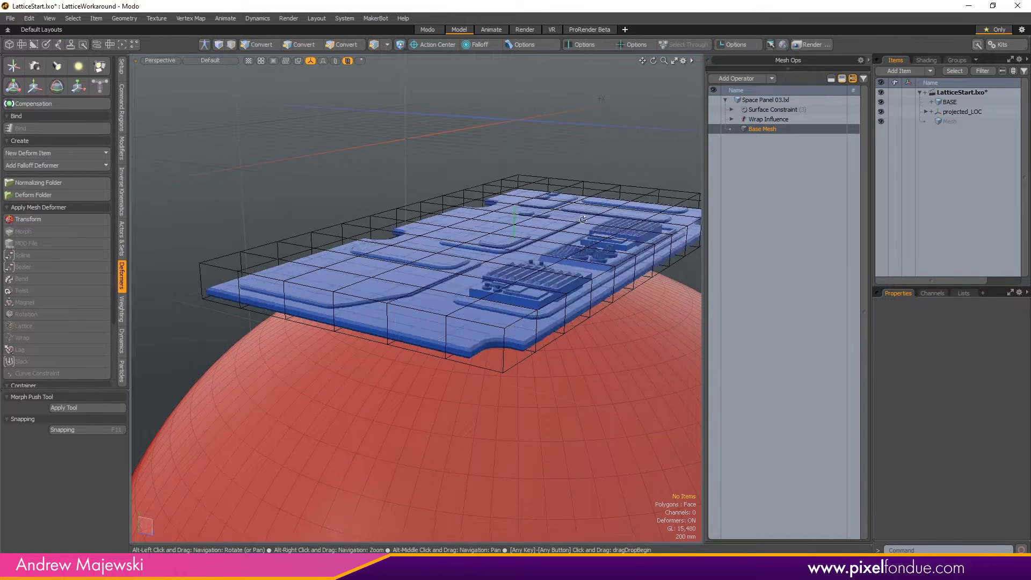
{"action": "left_click_drag", "start_coordinate": [542, 237], "coordinate": [612, 228], "text": "alt"}
{"action": "left_click", "coordinate": [715, 119]}
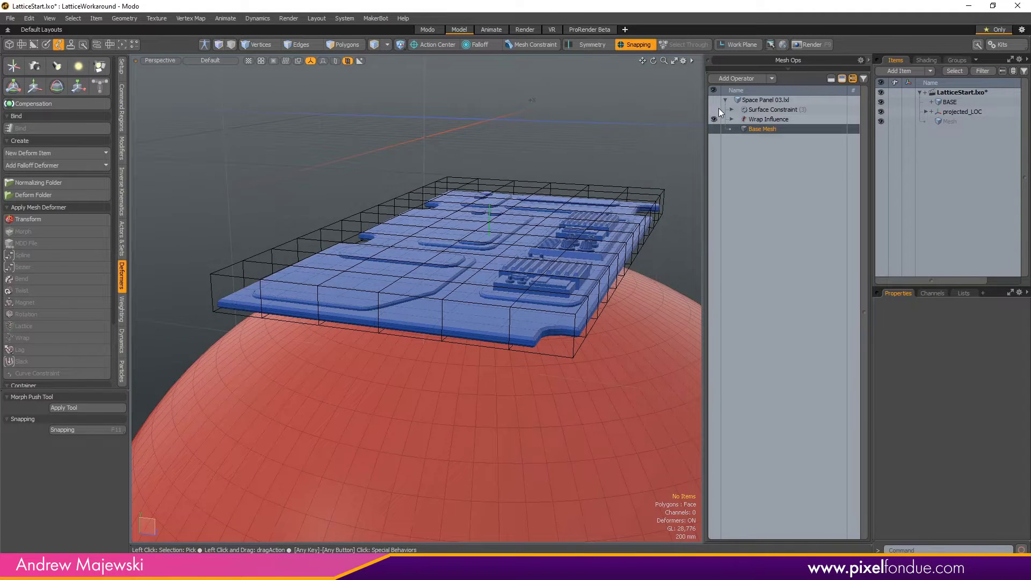
{"action": "left_click", "coordinate": [715, 109]}
{"action": "left_click_drag", "start_coordinate": [618, 175], "coordinate": [541, 251], "text": "alt"}
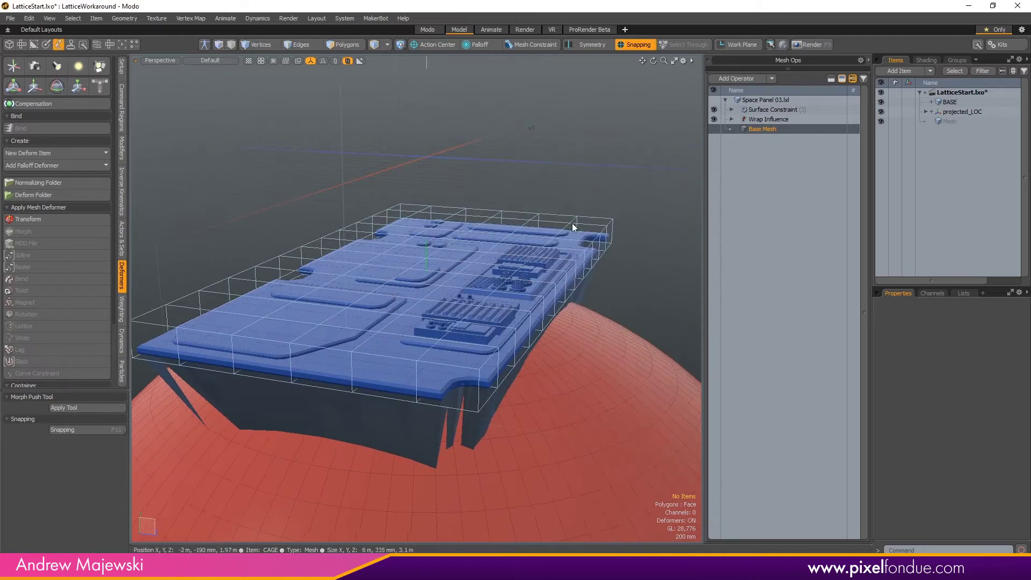
Re-enable the UPPER and LOWER points Surface Constraints of the CAGE mesh.
{"action": "left_click", "coordinate": [591, 221]}
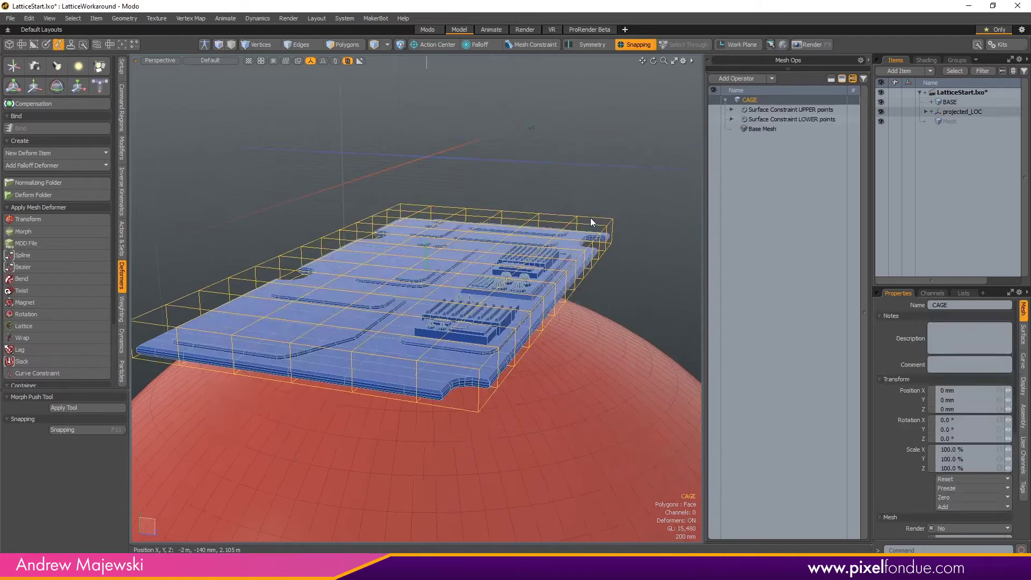
{"action": "left_click", "coordinate": [714, 109]}
{"action": "left_click", "coordinate": [714, 119]}
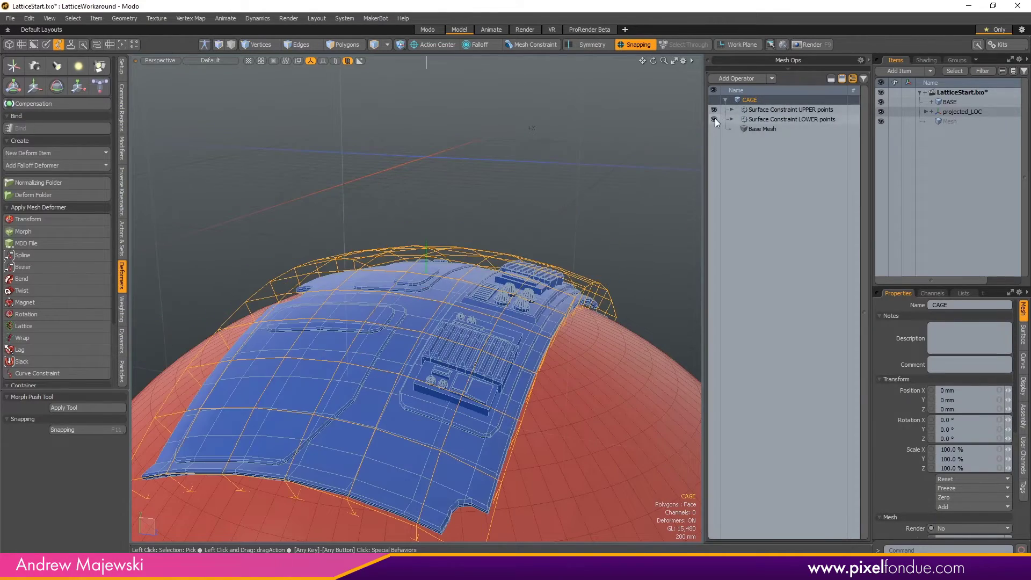
Examine the wrapped panel's end corner up close, comparing its bent edge with the sphere surface and the surrounding cage.
{"action": "left_click_drag", "start_coordinate": [613, 175], "coordinate": [530, 274], "text": "alt"}
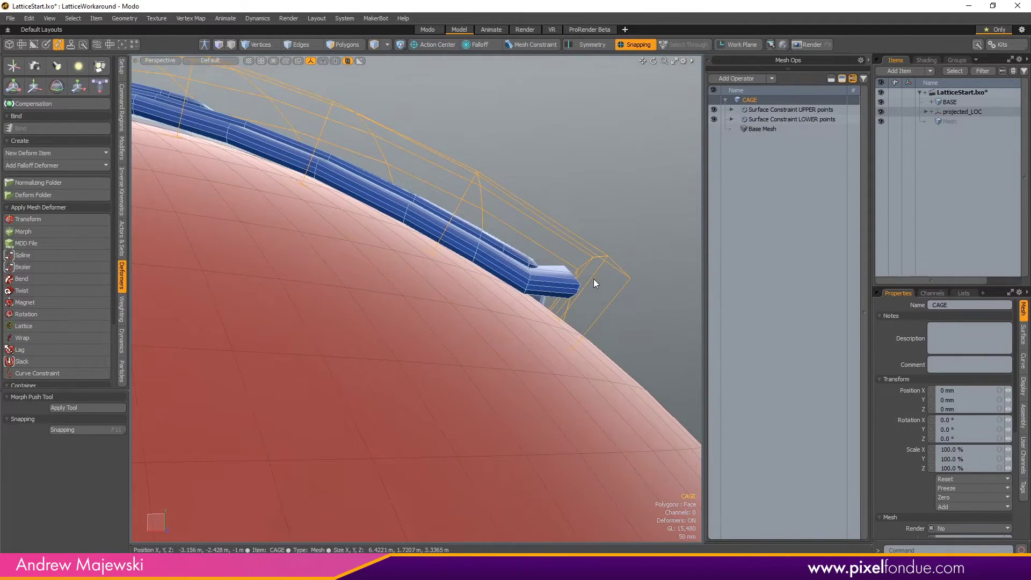
{"action": "right_click_drag", "start_coordinate": [546, 266], "coordinate": [482, 266], "text": "alt"}
{"action": "middle_click_drag", "start_coordinate": [483, 265], "coordinate": [516, 274], "text": "alt"}
{"action": "right_click_drag", "start_coordinate": [400, 282], "coordinate": [430, 316], "text": "alt"}
{"action": "left_click_drag", "start_coordinate": [430, 316], "coordinate": [601, 289], "text": "alt"}
{"action": "left_click_drag", "start_coordinate": [319, 306], "coordinate": [406, 281], "text": "alt"}
{"action": "middle_click_drag", "start_coordinate": [407, 281], "coordinate": [394, 269], "text": "alt"}
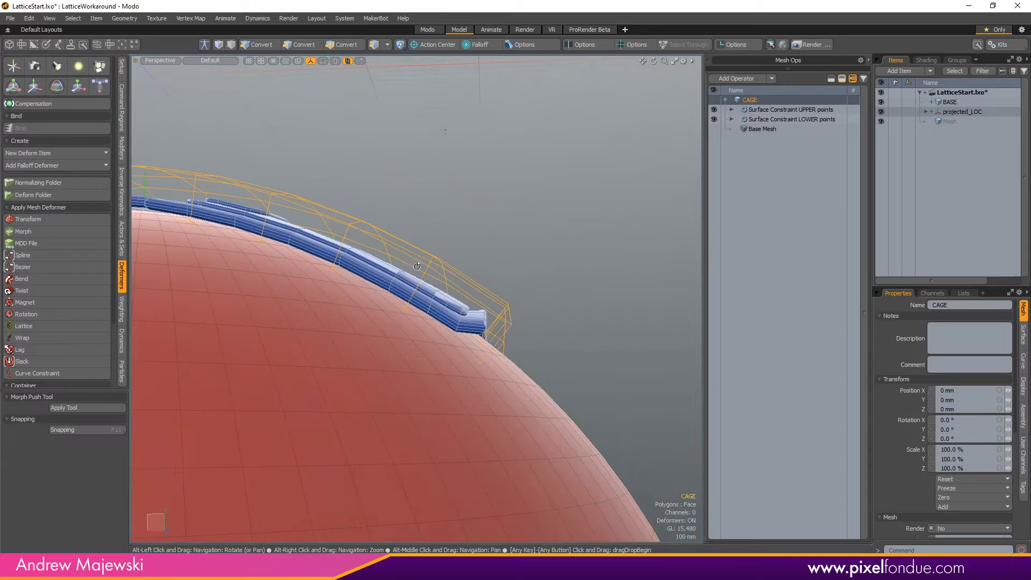
{"action": "right_click_drag", "start_coordinate": [439, 309], "coordinate": [534, 327], "text": "alt"}
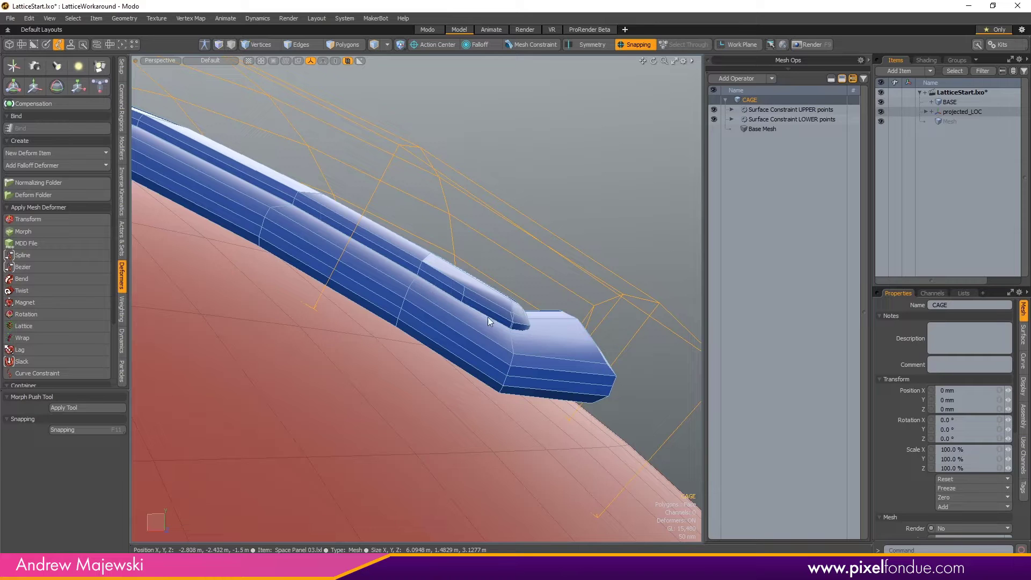
{"action": "left_click_drag", "start_coordinate": [540, 324], "coordinate": [463, 264], "text": "alt+shift"}
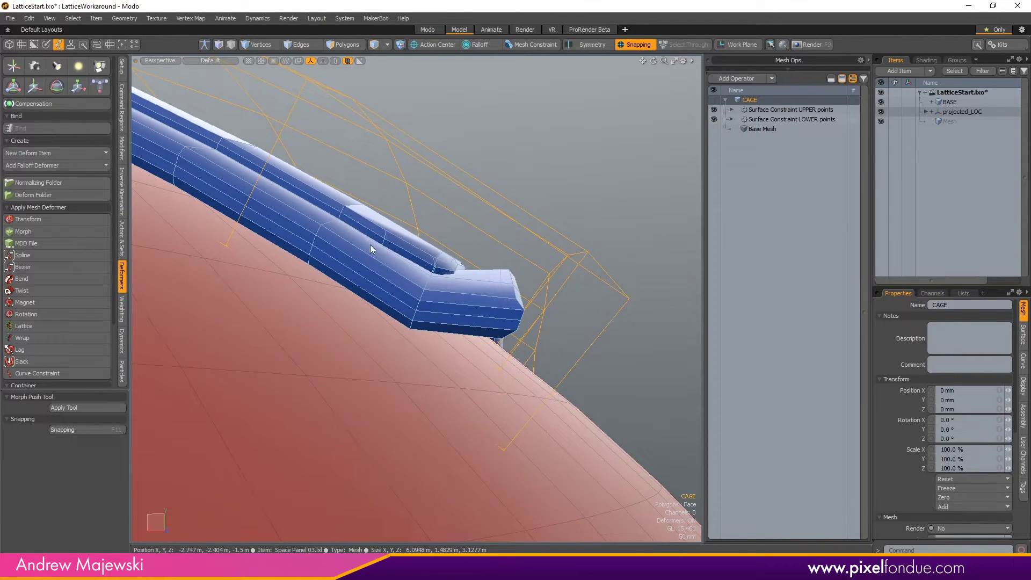
{"action": "left_click_drag", "start_coordinate": [406, 329], "coordinate": [564, 265], "text": "alt"}
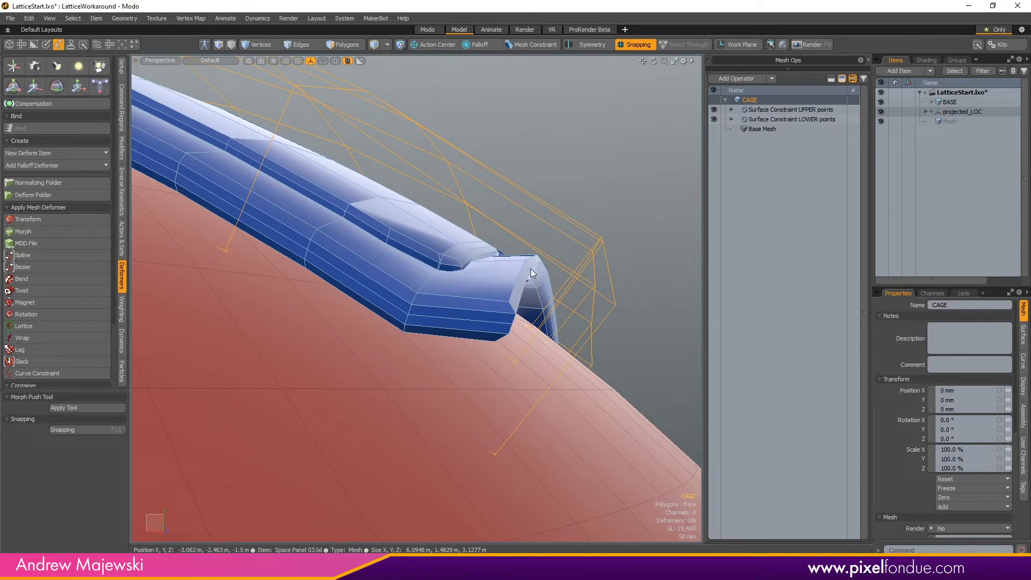
Disable the CAGE's UPPER and LOWER points Surface Constraints, plus Space Panel 03's Wrap Influence and Surface Constraint.
{"action": "left_click", "coordinate": [714, 110]}
{"action": "left_click", "coordinate": [714, 119]}
{"action": "left_click_drag", "start_coordinate": [559, 159], "coordinate": [678, 100], "text": "alt"}
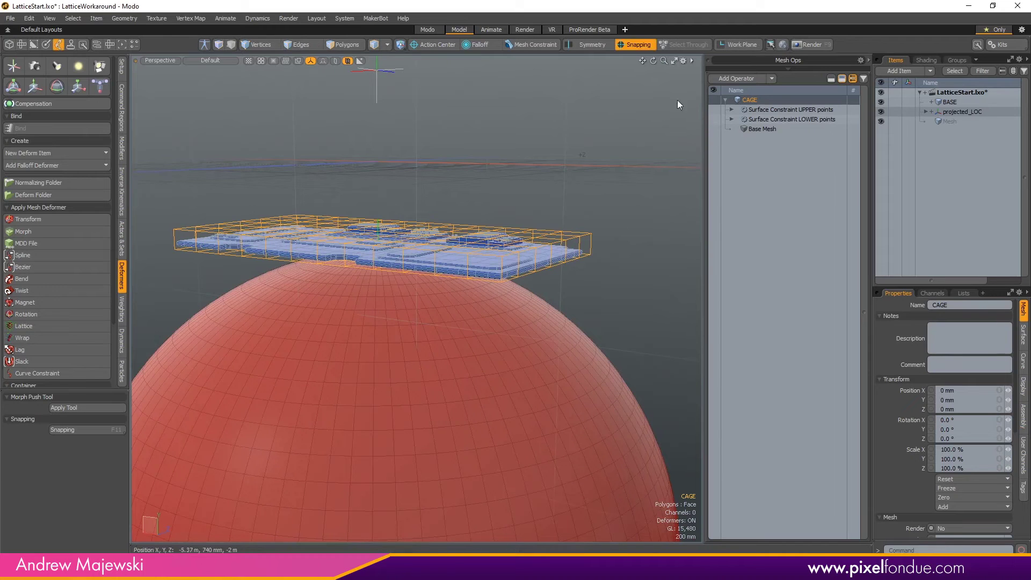
{"action": "left_click", "coordinate": [561, 253]}
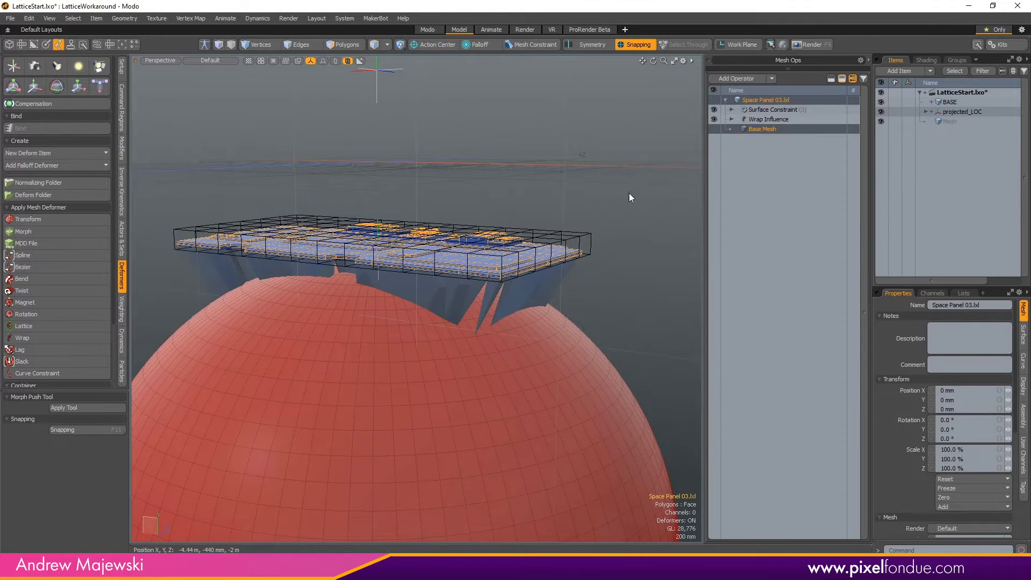
{"action": "left_click", "coordinate": [714, 120]}
{"action": "left_click", "coordinate": [714, 109]}
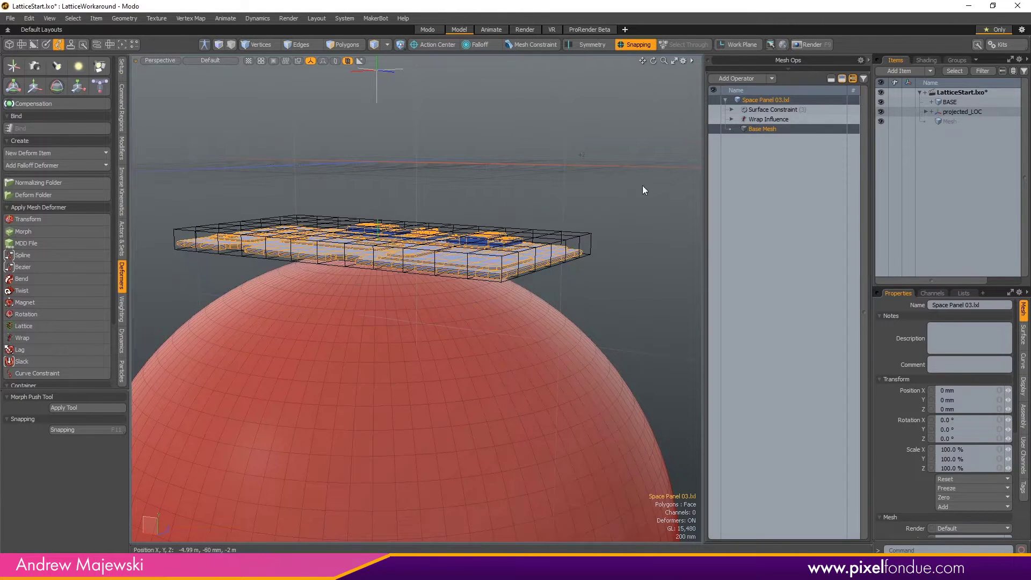
Select the CAGE mesh around the flattened panel and make its Base Mesh the active layer in the operator stack.
{"action": "mouse_move", "coordinate": [643, 185]}
{"action": "right_mouse_down", "text": "alt"}
{"action": "mouse_move", "coordinate": [602, 259]}
{"action": "mouse_move", "coordinate": [647, 193]}
{"action": "right_mouse_up", "text": "alt"}
{"action": "left_click", "coordinate": [645, 211]}
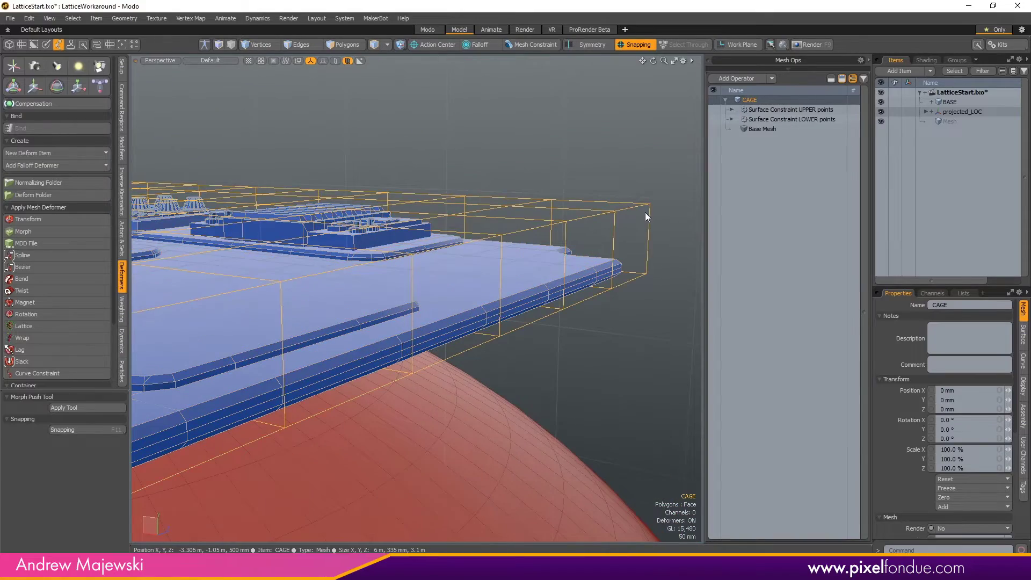
{"action": "left_click_drag", "start_coordinate": [673, 207], "coordinate": [631, 184], "text": "alt"}
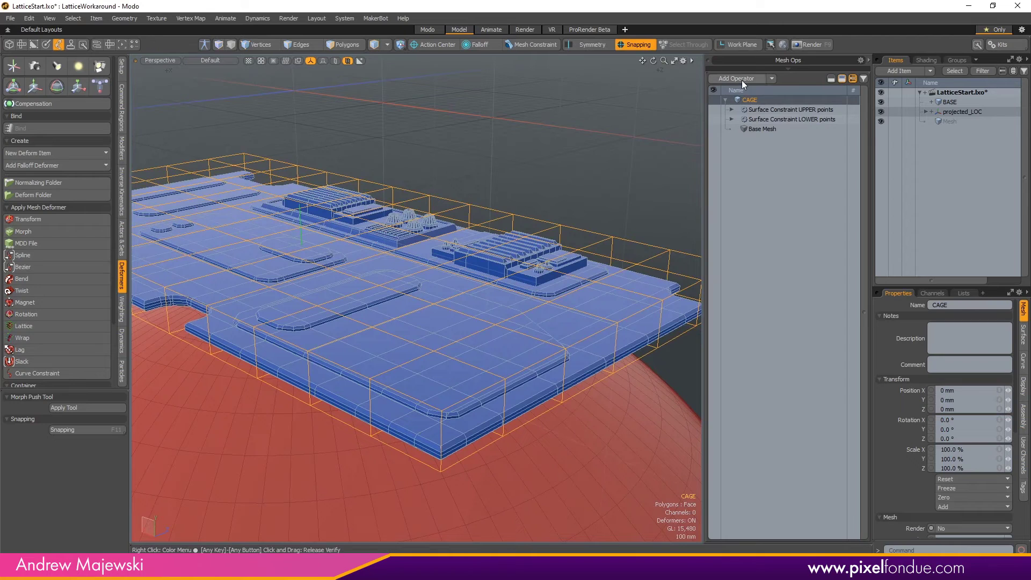
{"action": "left_click", "coordinate": [753, 128]}
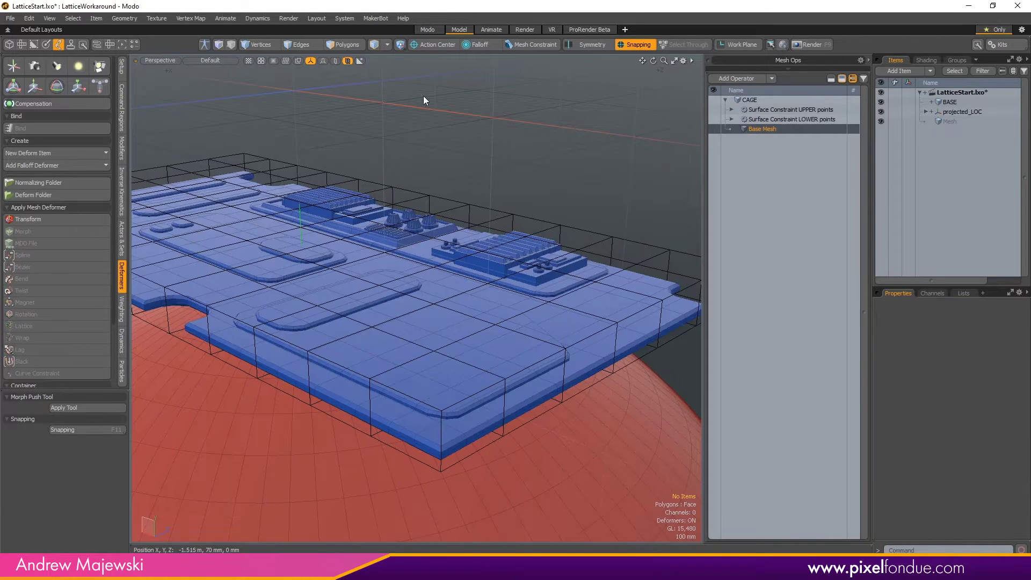
Add a Polygon Flip mesh operation above the CAGE's Base Mesh.
{"action": "left_click", "coordinate": [744, 80]}
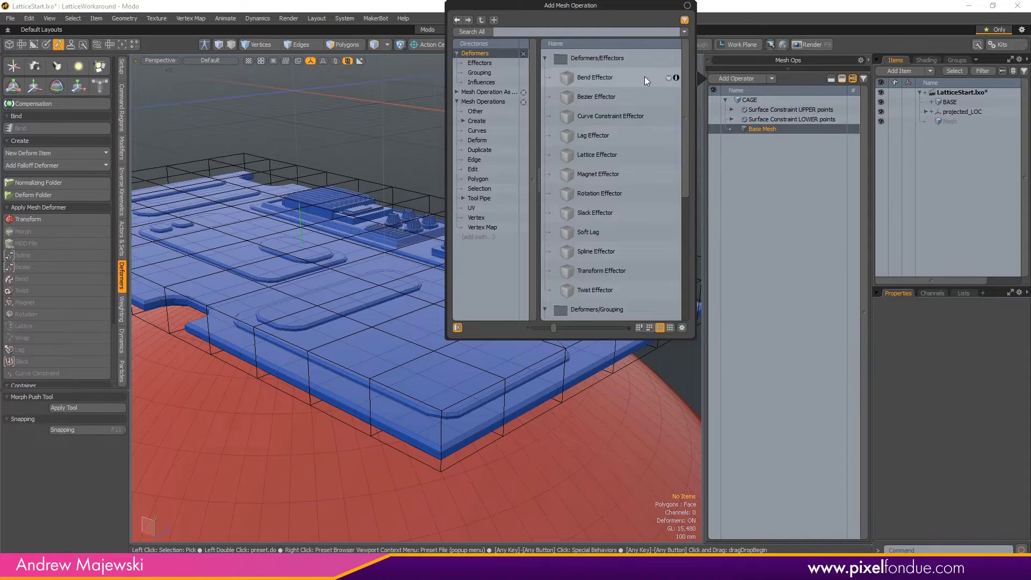
{"action": "type", "text": "polyf"}
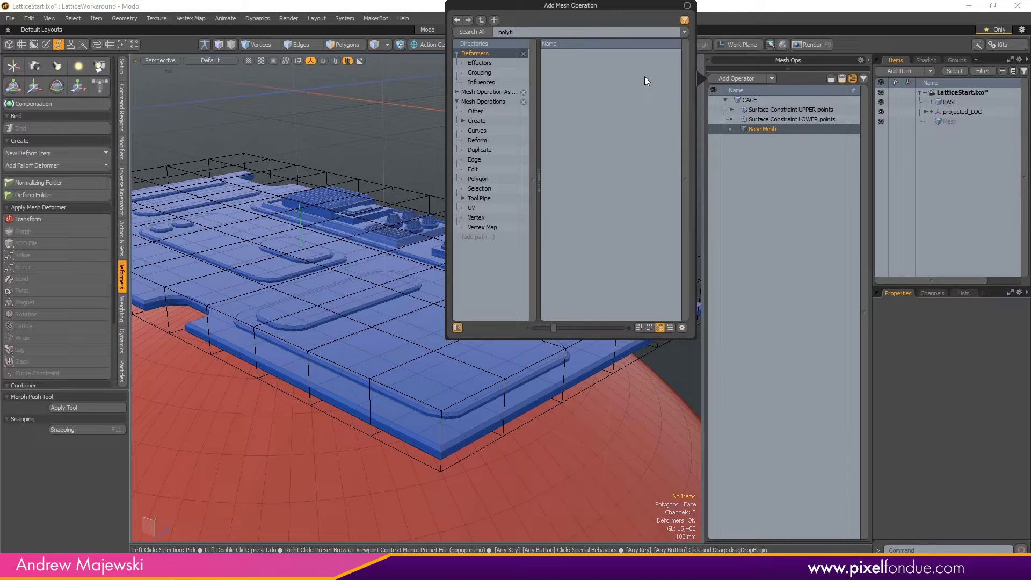
{"action": "type", "text": "i"}
{"action": "key", "text": "BackSpace"}
{"action": "key", "text": "BackSpace"}
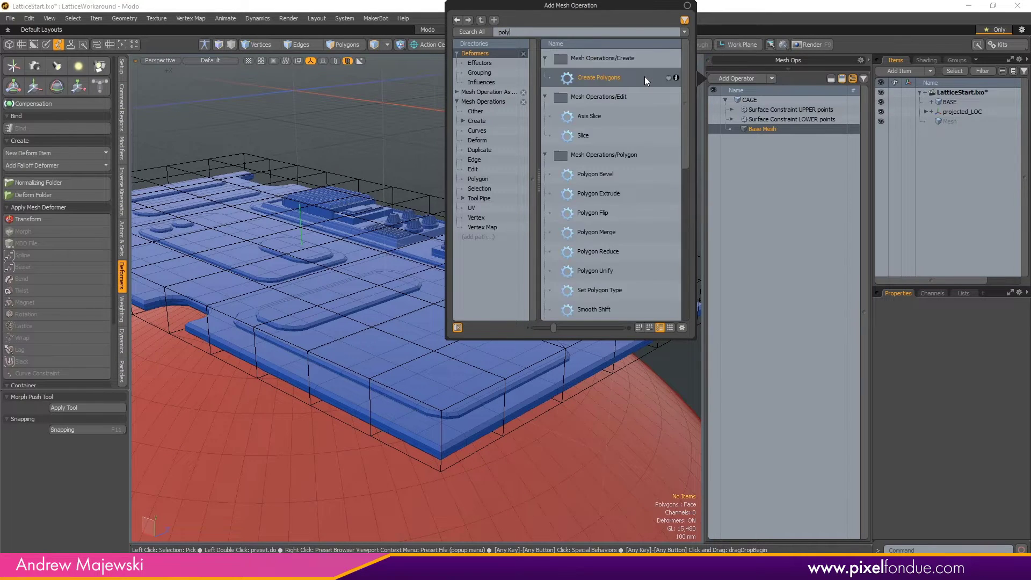
{"action": "key", "text": "BackSpace"}
{"action": "key", "text": "BackSpace"}
{"action": "key", "text": "BackSpace"}
{"action": "key", "text": "BackSpace"}
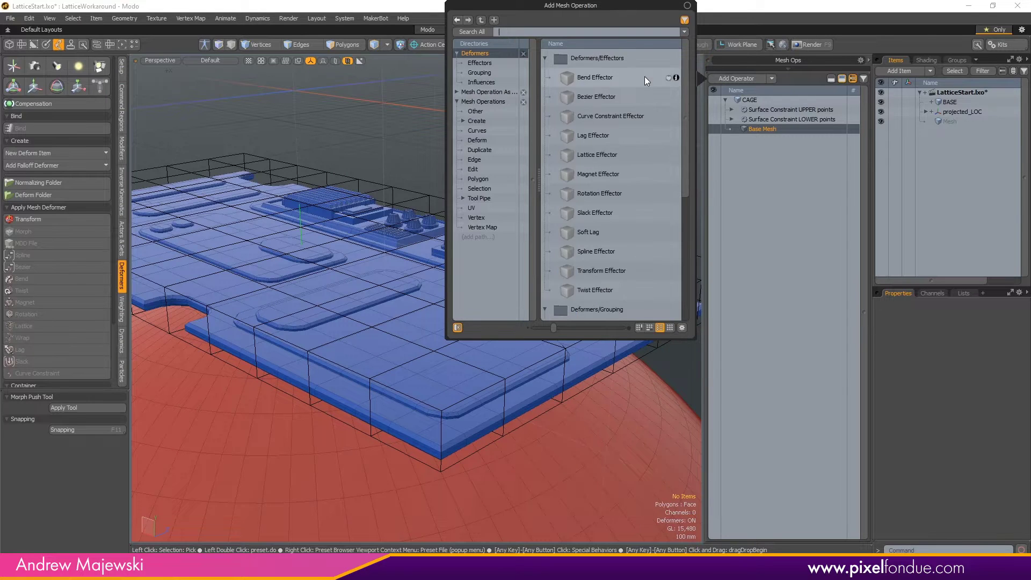
{"action": "type", "text": "flip"}
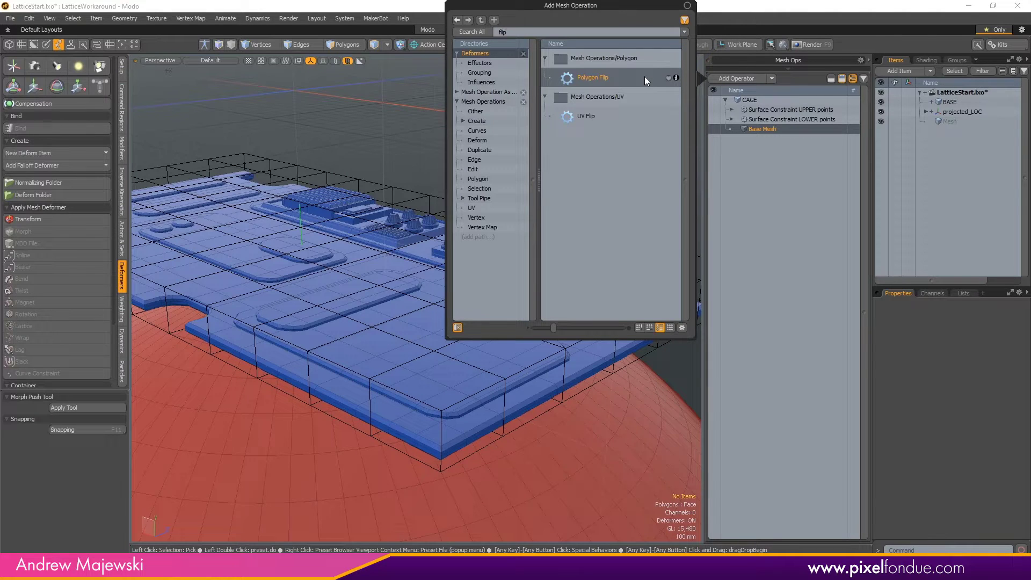
{"action": "double_click", "coordinate": [603, 77]}
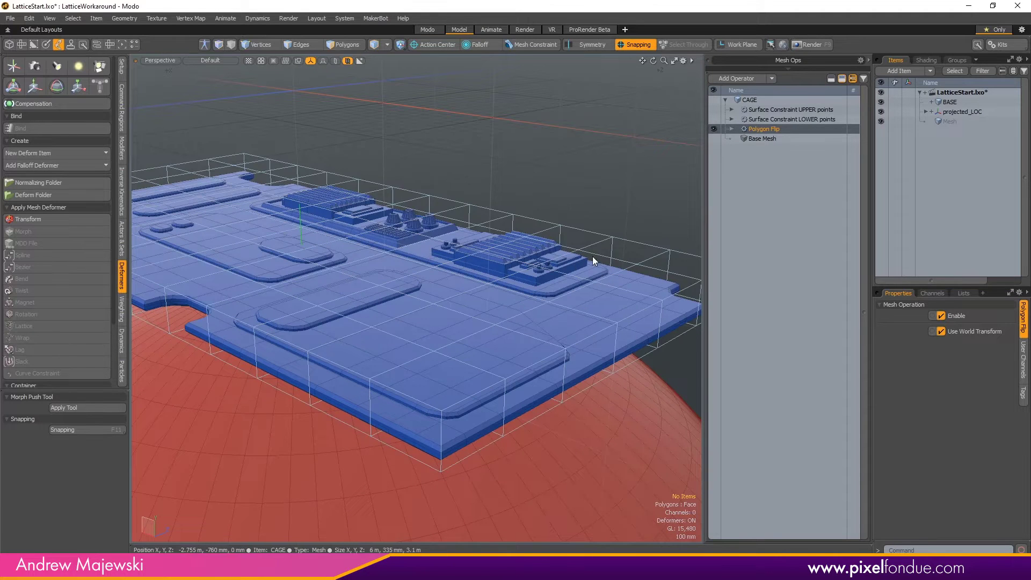
Compare the CAGE's display with Polygon Flip disabled and re-enabled, checking the panel's operator stack in between.
{"action": "left_click", "coordinate": [714, 128]}
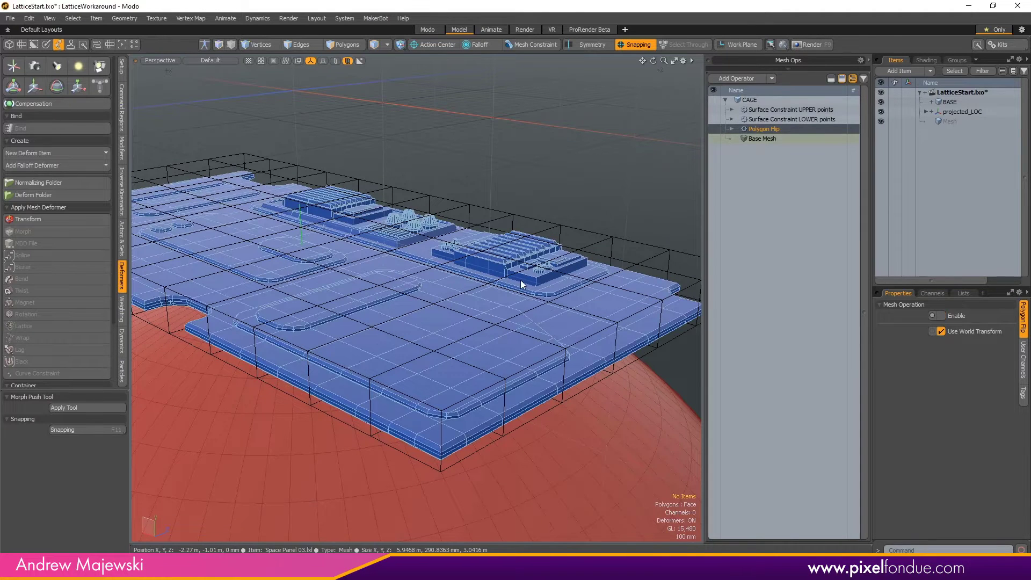
{"action": "left_click", "coordinate": [505, 310]}
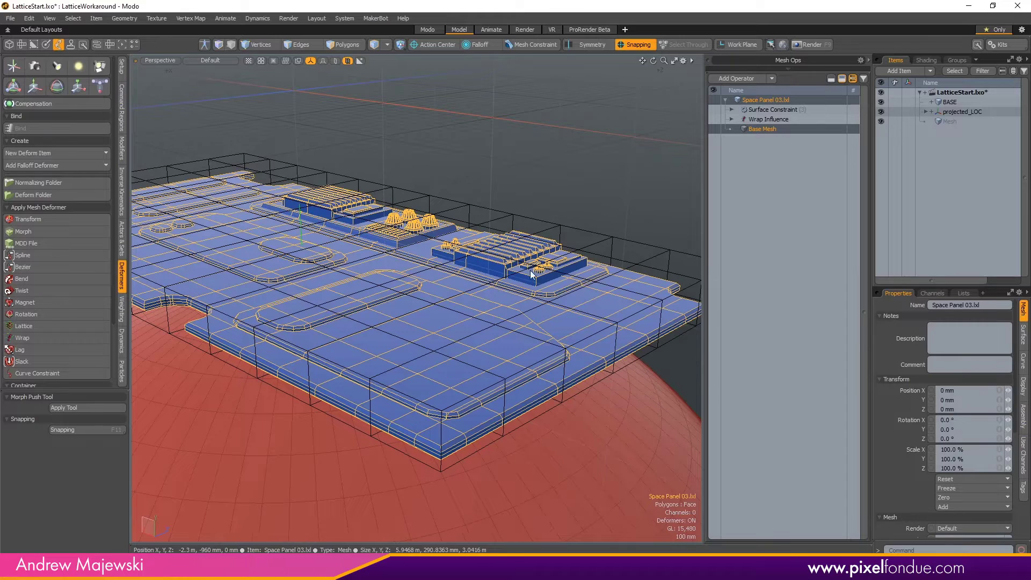
{"action": "left_click", "coordinate": [717, 119]}
{"action": "left_click", "coordinate": [717, 118]}
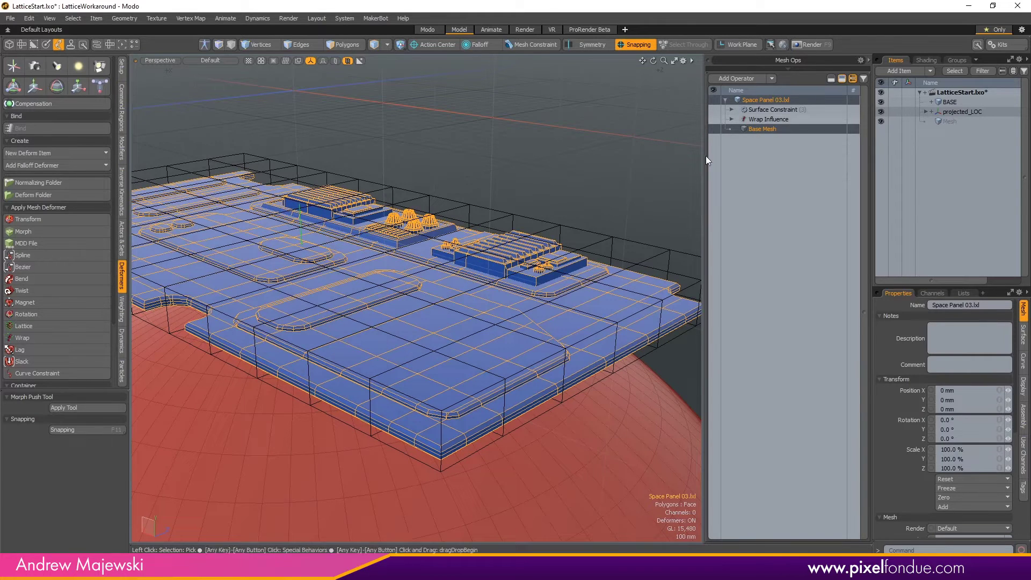
{"action": "left_click", "coordinate": [653, 249]}
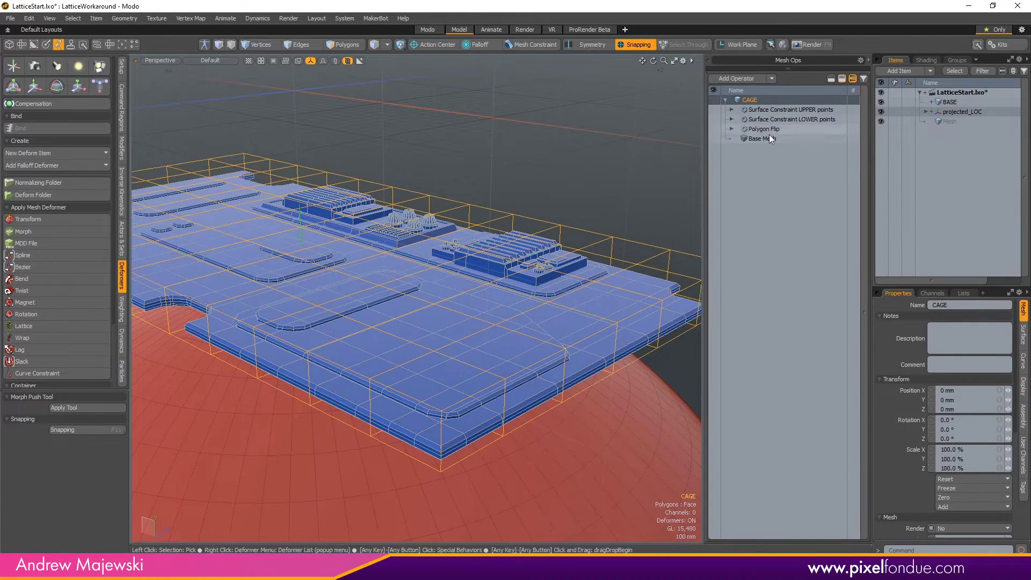
{"action": "left_click", "coordinate": [714, 129]}
{"action": "left_click", "coordinate": [661, 156]}
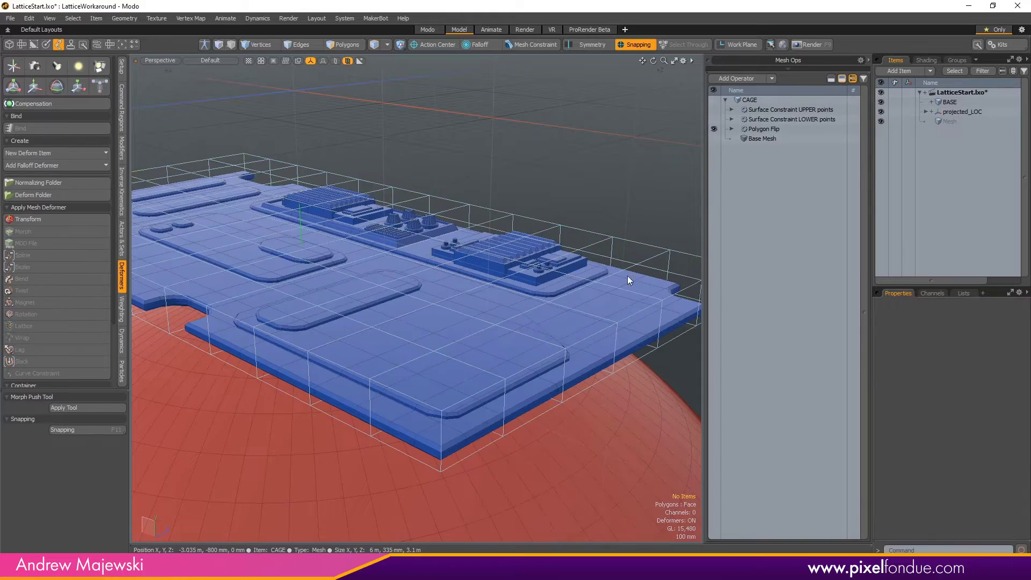
Make the CAGE's Base Mesh the active layer and switch to polygon selection.
{"action": "left_click_drag", "start_coordinate": [659, 250], "coordinate": [698, 161], "text": "alt"}
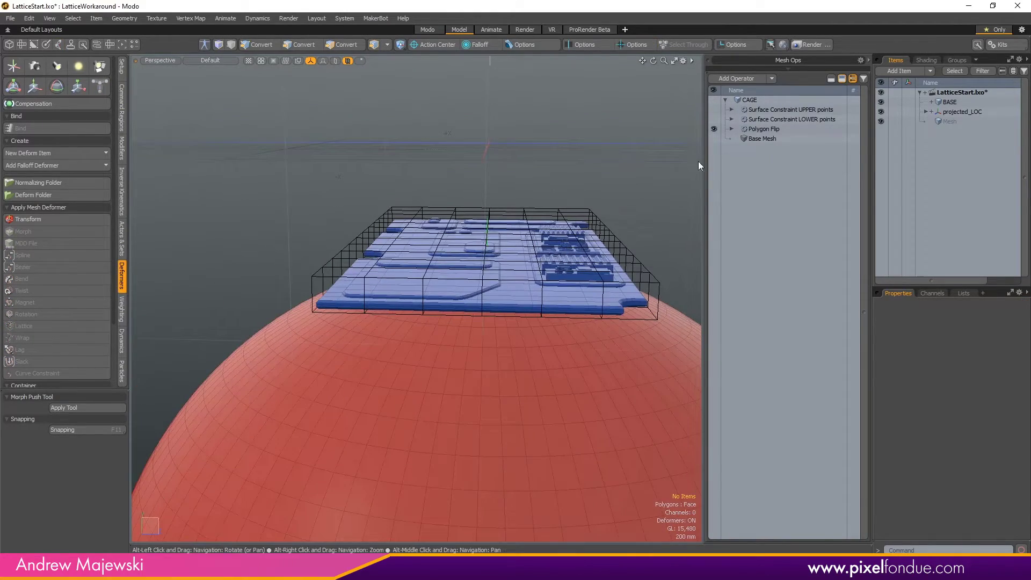
{"action": "left_click", "coordinate": [757, 130]}
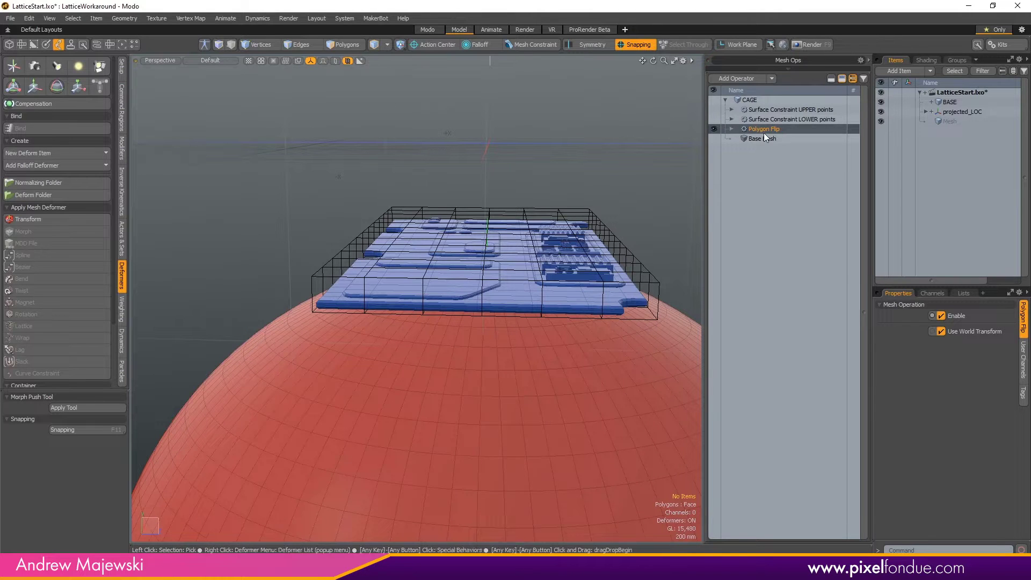
{"action": "left_click", "coordinate": [763, 138]}
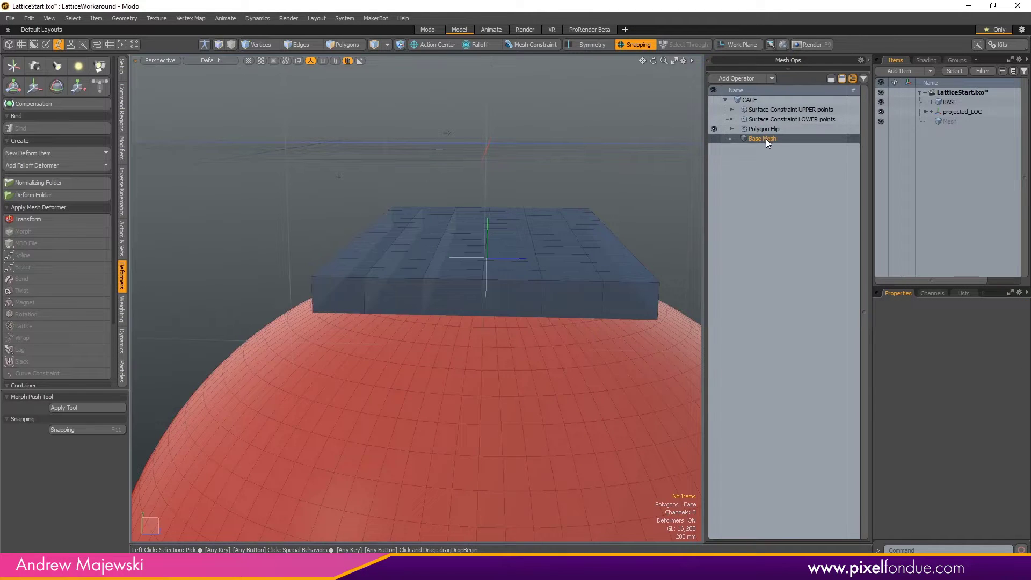
{"action": "left_click", "coordinate": [359, 45]}
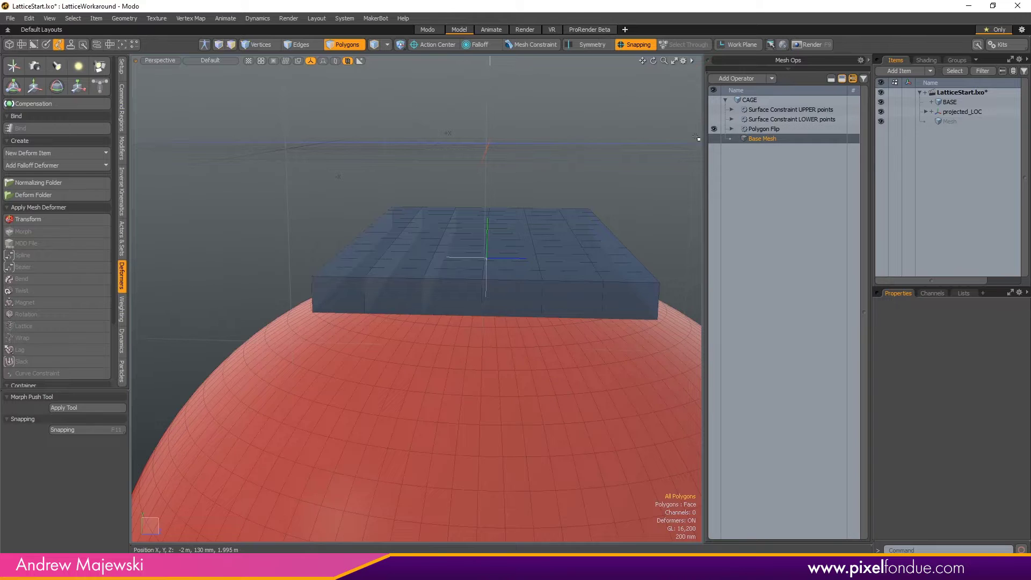
Compare the cage's faces with Polygon Flip off and on, ending with Base Mesh as the active layer.
{"action": "left_click", "coordinate": [714, 129]}
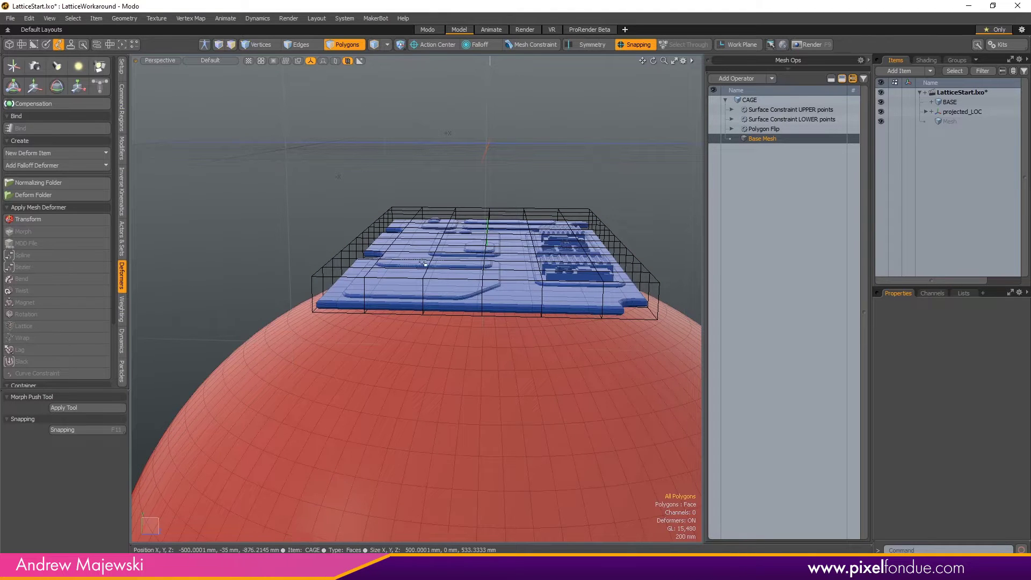
{"action": "left_click", "coordinate": [771, 130]}
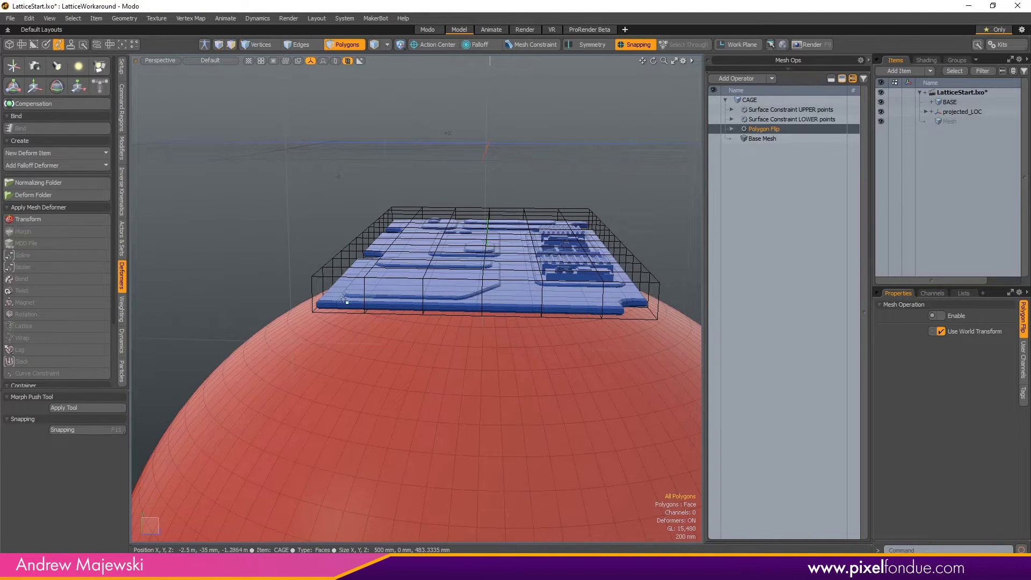
{"action": "left_click", "coordinate": [714, 128]}
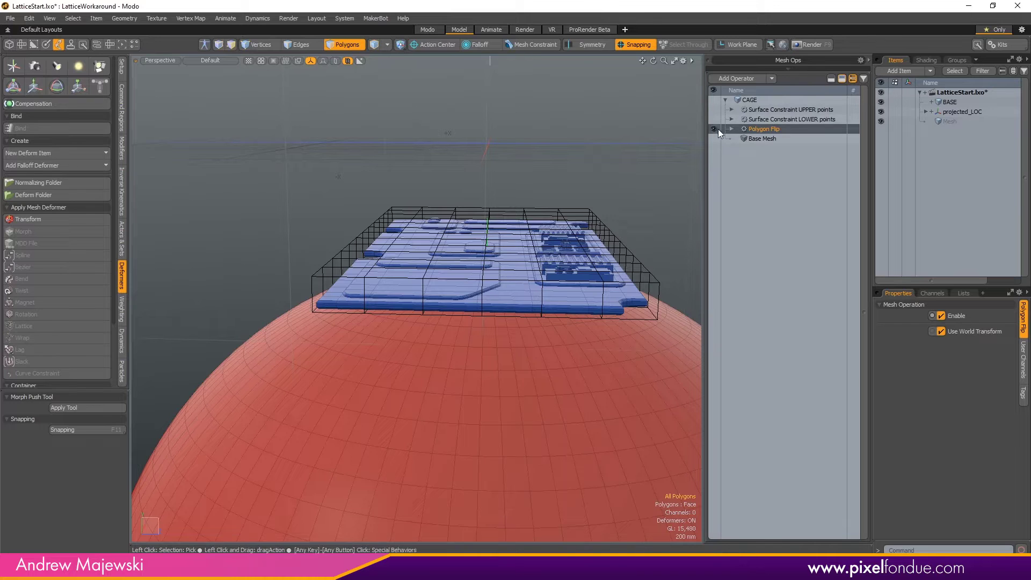
{"action": "left_click", "coordinate": [763, 138]}
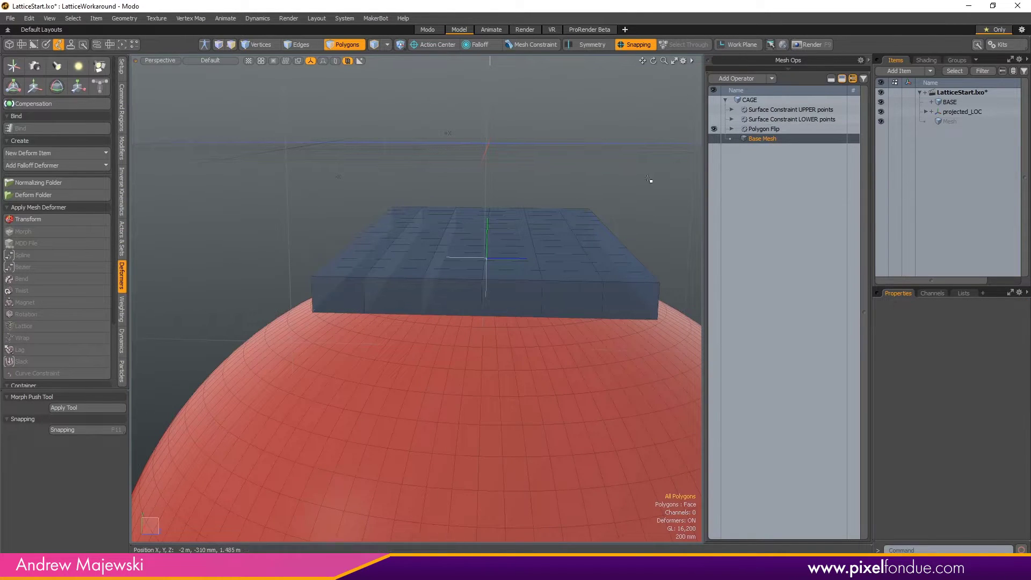
Try to select all side polygons along both short ends of the cage with the enabled Polygon Flip as the active layer.
{"action": "left_click", "coordinate": [773, 129]}
{"action": "left_click", "coordinate": [339, 294]}
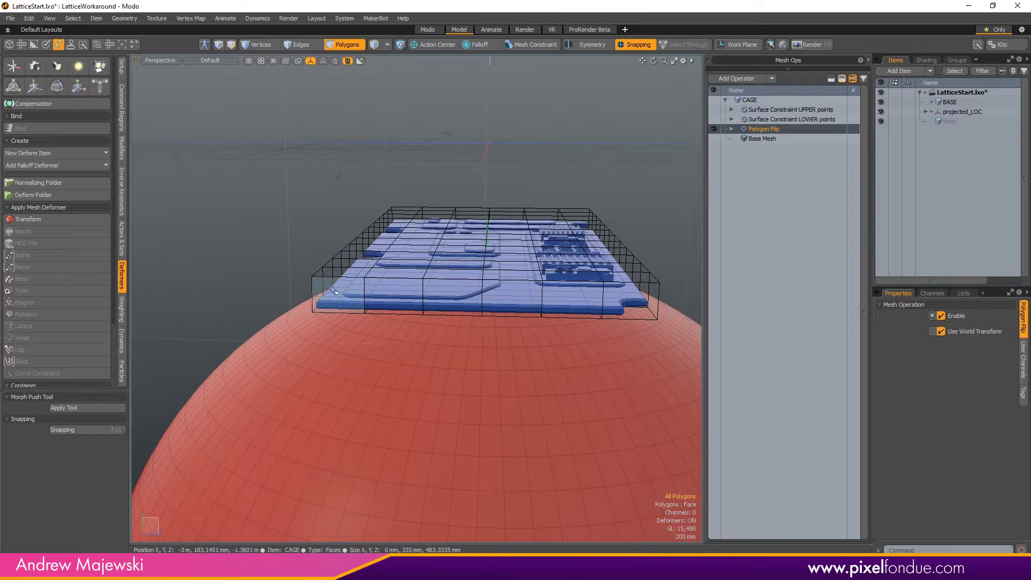
{"action": "left_click", "coordinate": [626, 293], "text": "shift"}
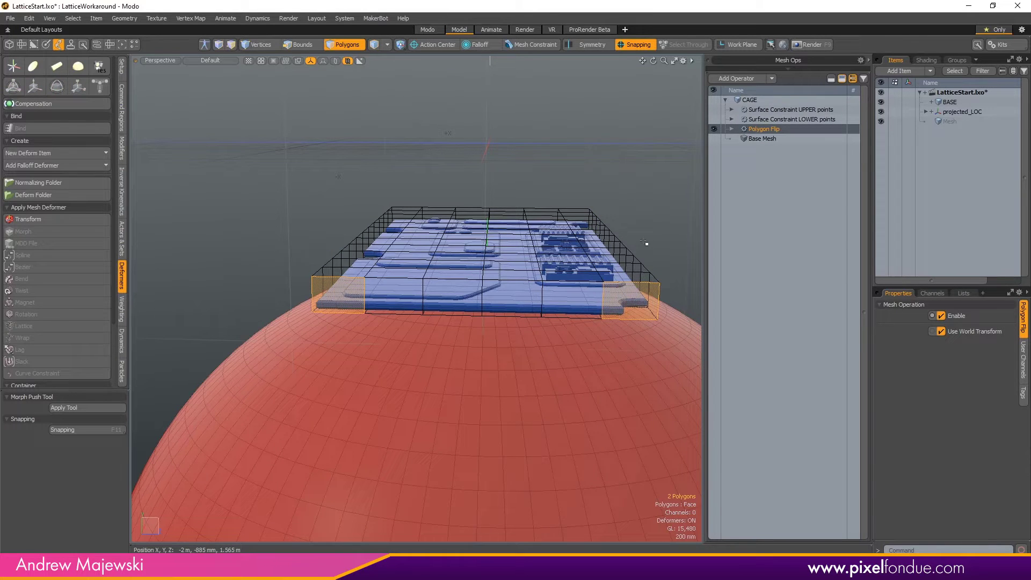
{"action": "key", "text": "shift+g"}
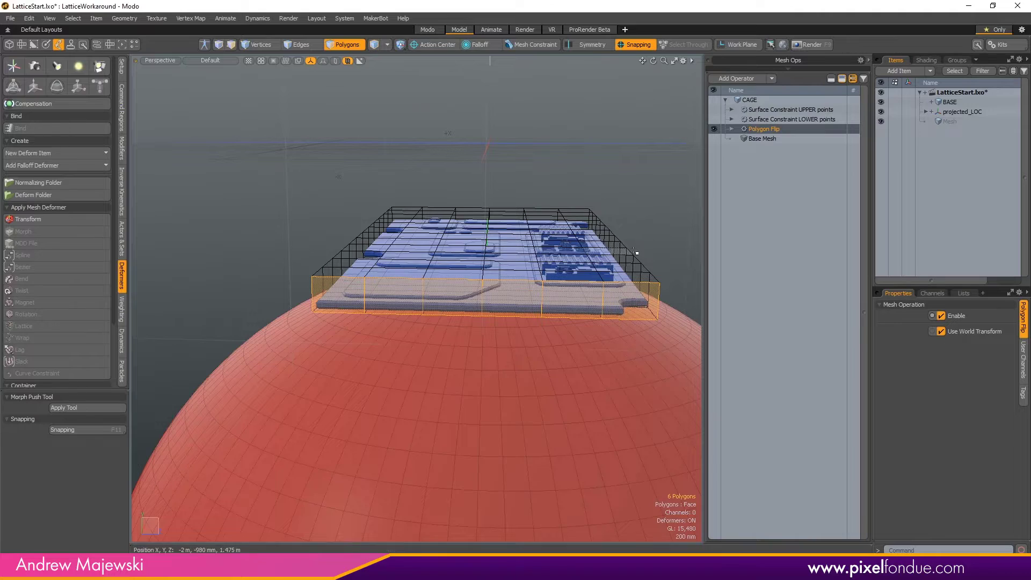
{"action": "left_click_drag", "start_coordinate": [589, 278], "coordinate": [526, 336], "text": "alt"}
{"action": "left_click", "coordinate": [505, 343], "text": "shift"}
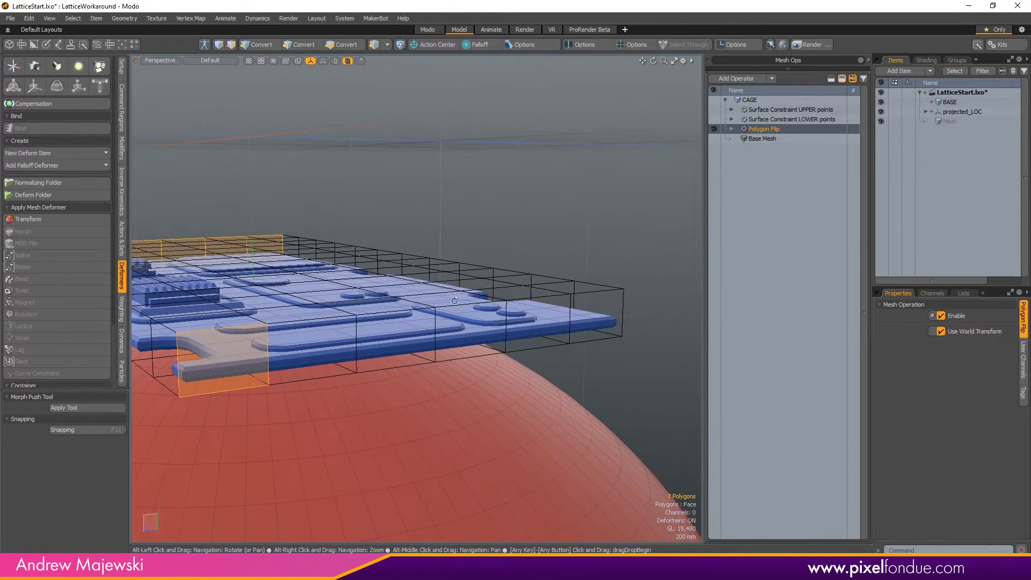
{"action": "left_click", "coordinate": [594, 307], "text": "shift"}
{"action": "key", "text": "shift+g"}
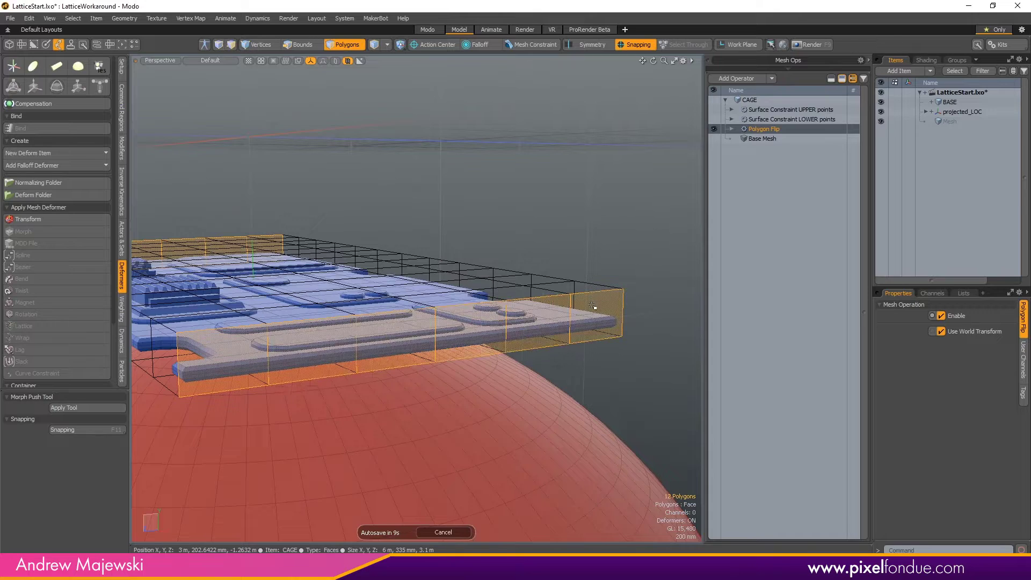
{"action": "scroll", "coordinate": [638, 188], "scroll_direction": "down", "scroll_amount": 4}
Check the selected polygons on the Base Mesh, disable Polygon Flip and reactivate the Base Mesh with no polygons selected.
{"action": "left_click", "coordinate": [759, 137]}
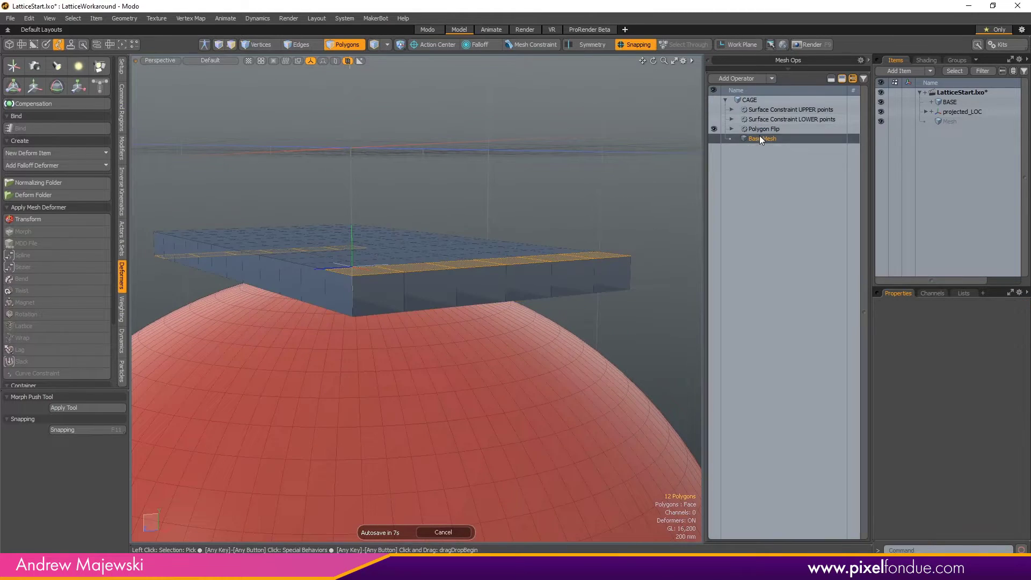
{"action": "left_click_drag", "start_coordinate": [629, 161], "coordinate": [550, 202], "text": "alt"}
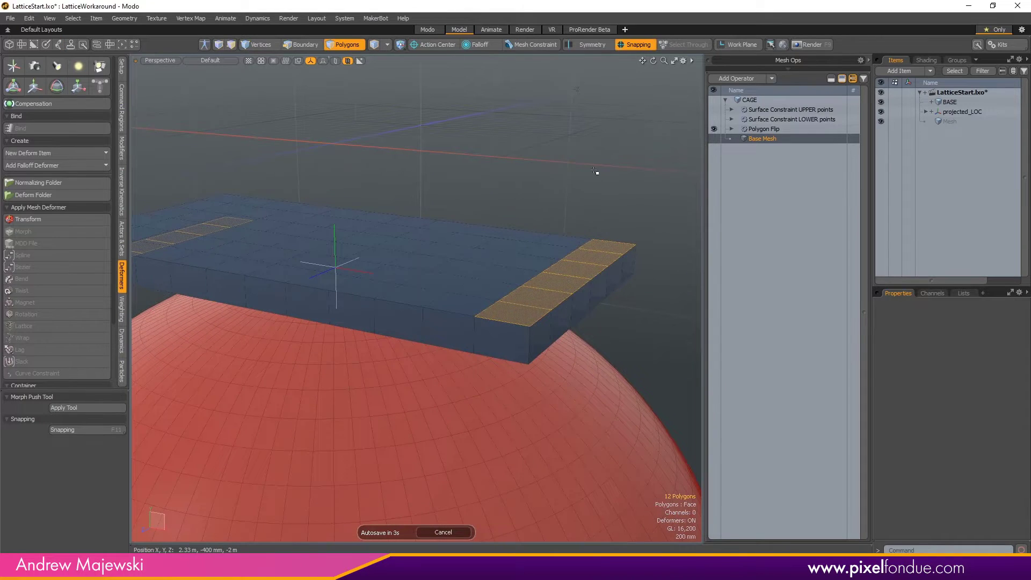
{"action": "left_click", "coordinate": [715, 128]}
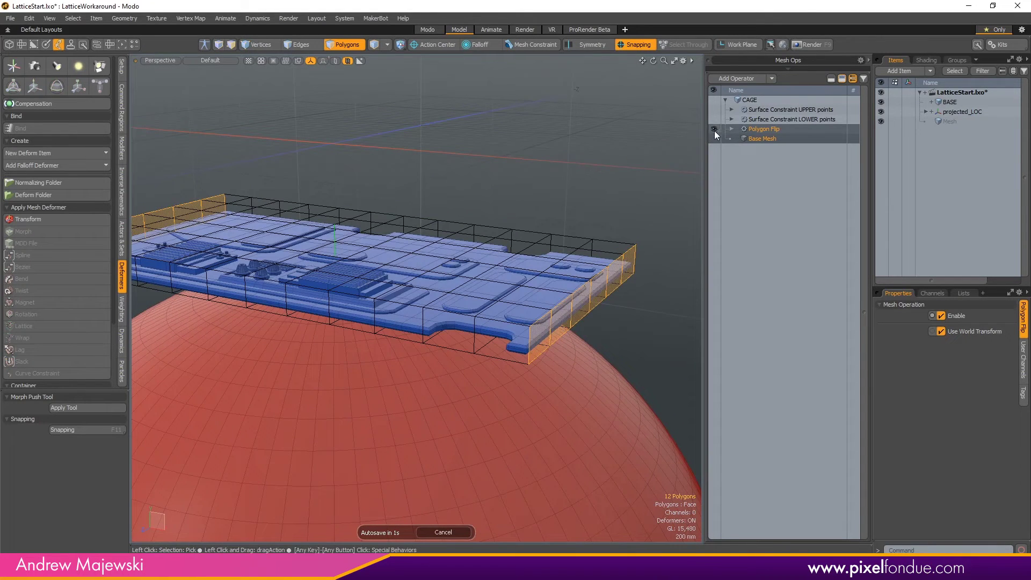
{"action": "left_click", "coordinate": [714, 129]}
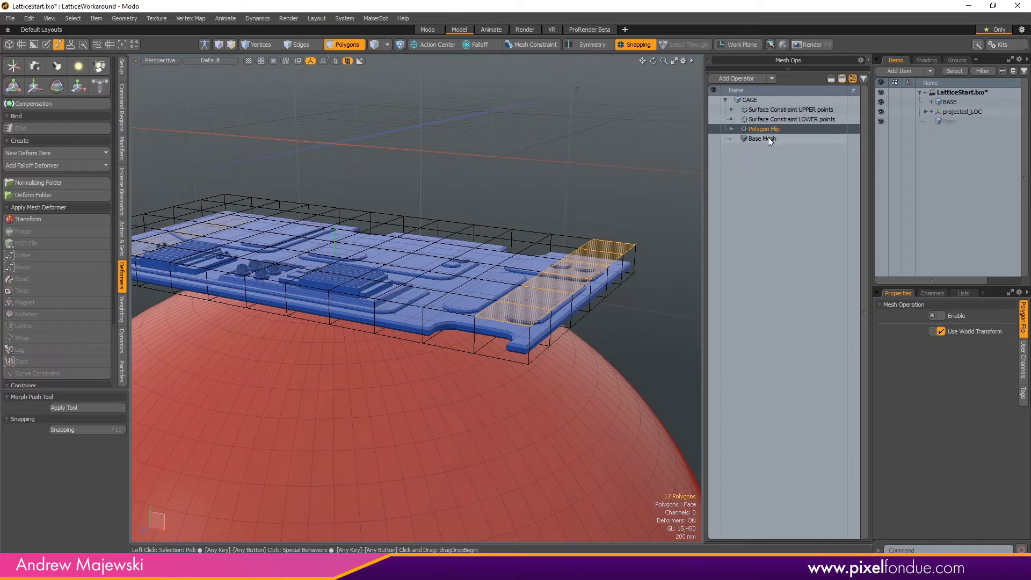
{"action": "left_click", "coordinate": [735, 129]}
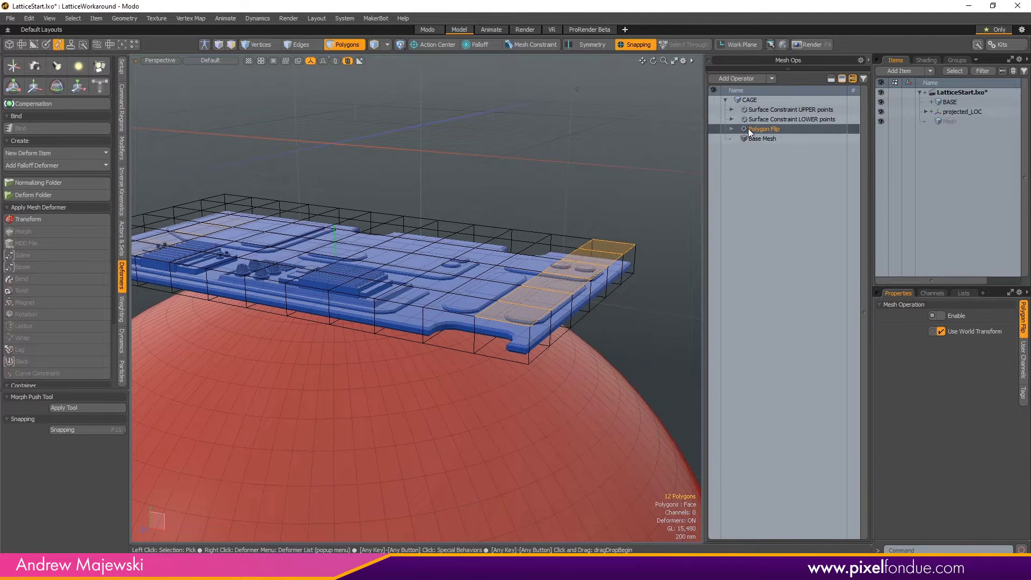
{"action": "left_click", "coordinate": [752, 138]}
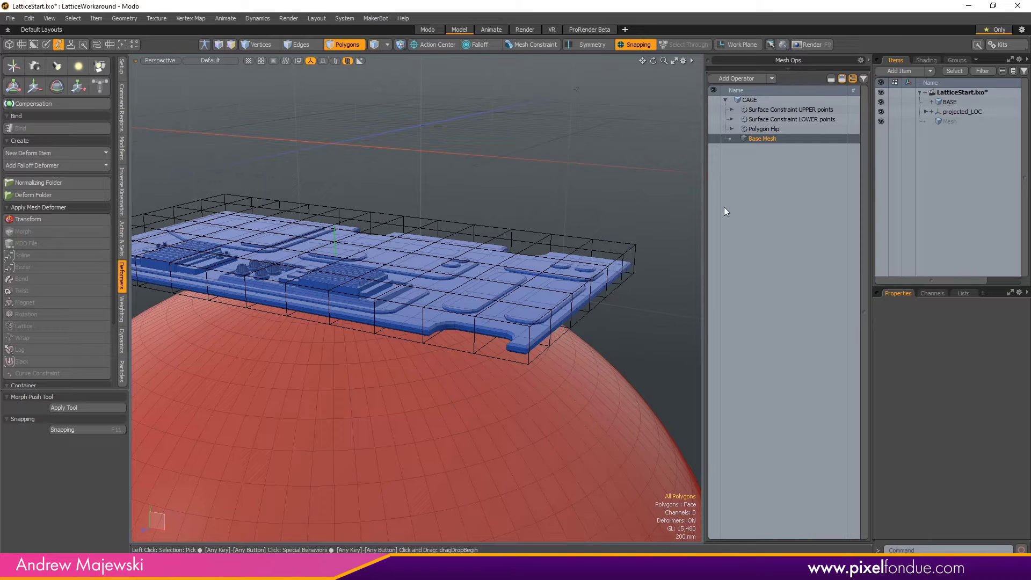
Select all side polygons along both short ends of the cage's Base Mesh.
{"action": "left_click", "coordinate": [626, 259]}
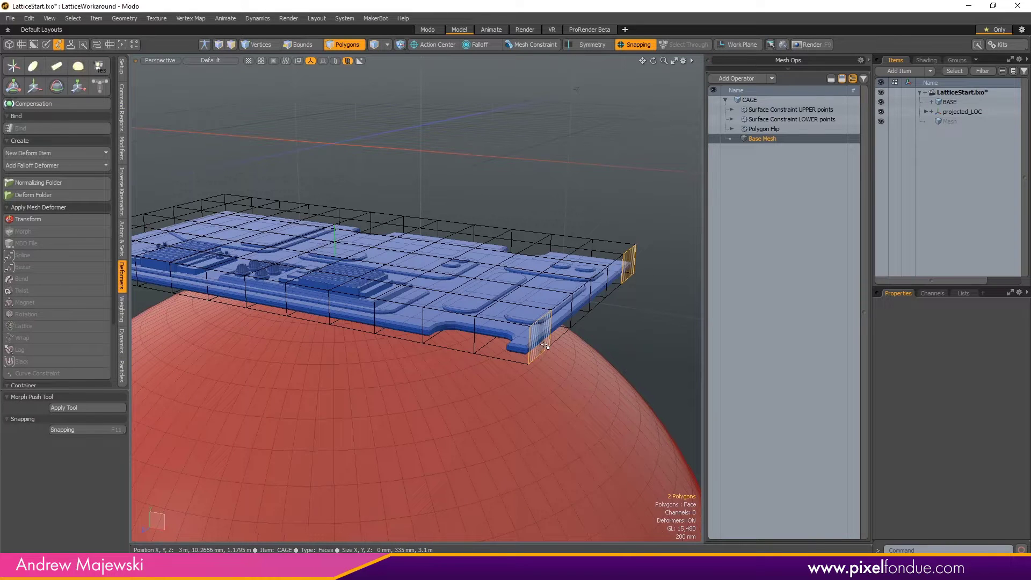
{"action": "left_click_drag", "start_coordinate": [545, 348], "coordinate": [634, 260], "text": "shift"}
{"action": "left_click_drag", "start_coordinate": [468, 201], "coordinate": [505, 214], "text": "alt"}
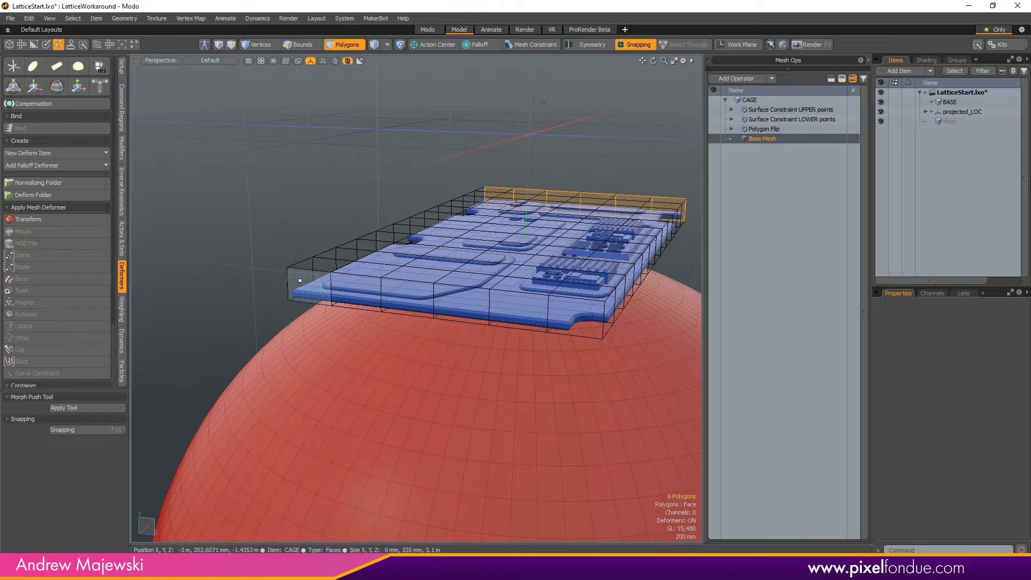
{"action": "left_click", "coordinate": [308, 285], "text": "shift"}
{"action": "key", "text": "shift+g"}
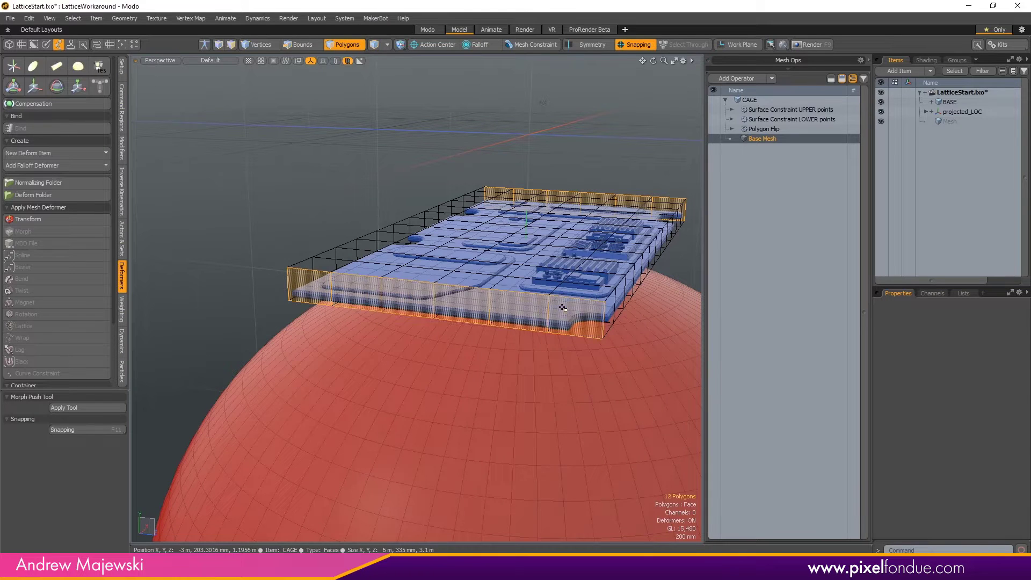
Extrude the selected polygons at both short ends of the cage and scale them slightly outward along its length.
{"action": "left_click_drag", "start_coordinate": [563, 308], "coordinate": [472, 335], "text": "alt"}
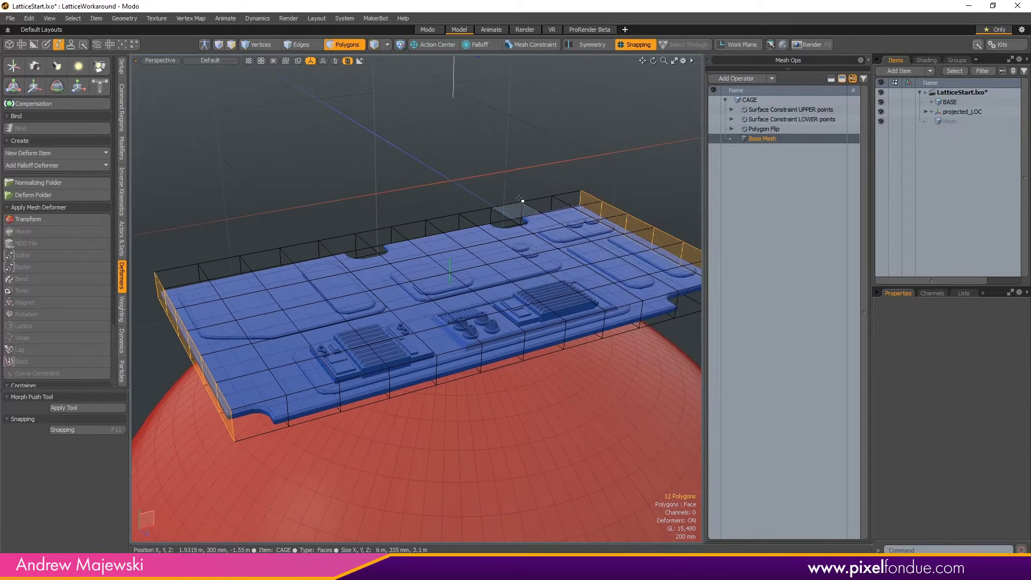
{"action": "key", "text": "shift+x"}
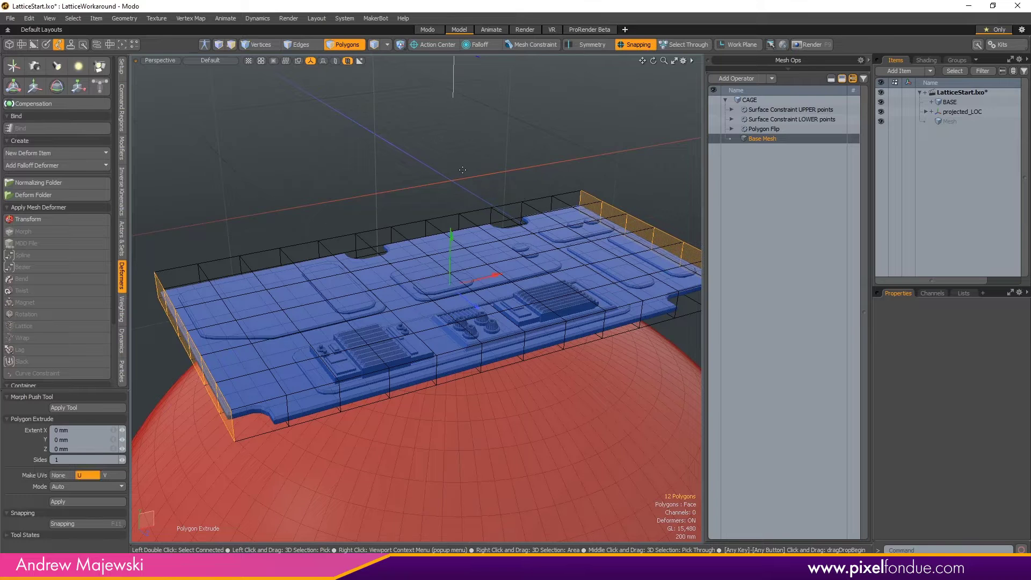
{"action": "left_click_drag", "start_coordinate": [463, 169], "coordinate": [487, 245], "text": "alt"}
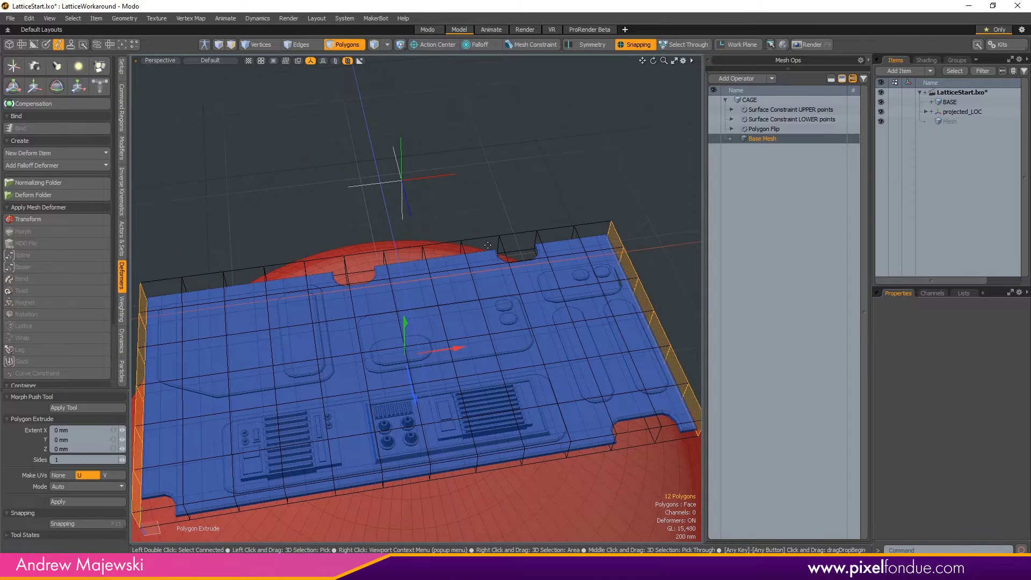
{"action": "key", "text": "y"}
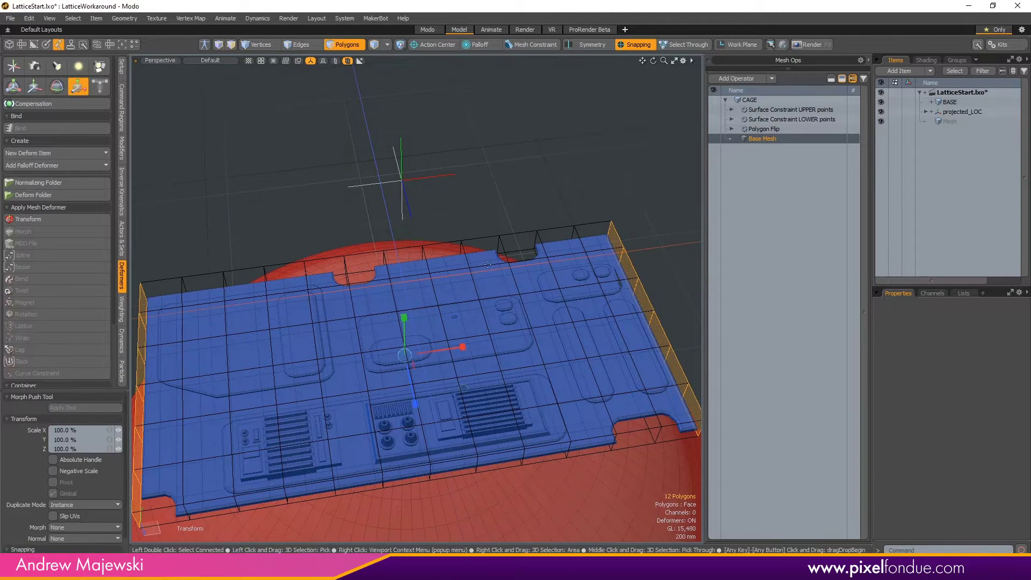
{"action": "left_click_drag", "start_coordinate": [489, 247], "coordinate": [612, 168], "text": "alt"}
{"action": "key", "text": "space"}
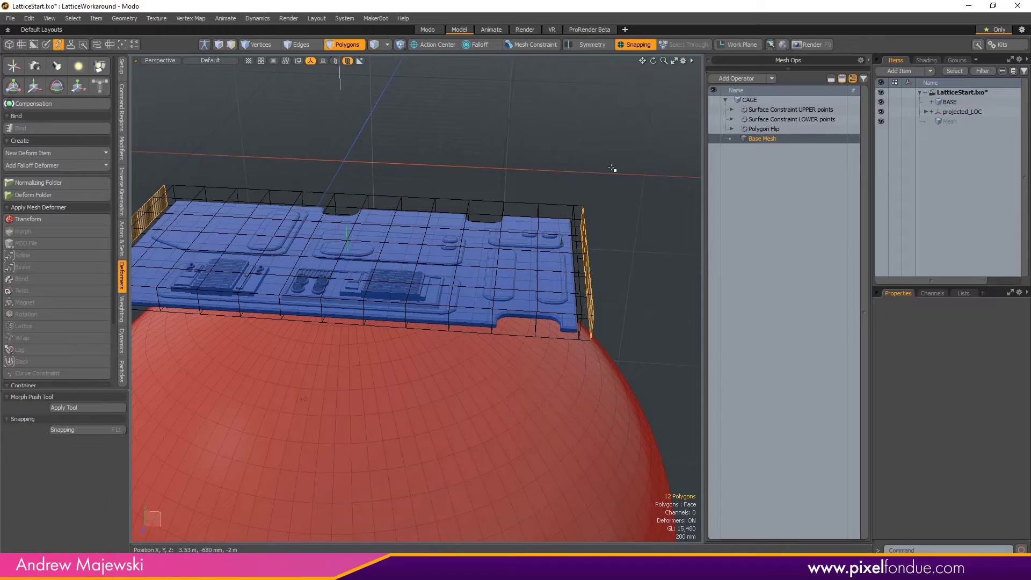
Select all side polygons along both long sides of the cage, including the newly extruded end faces.
{"action": "left_click_drag", "start_coordinate": [550, 245], "coordinate": [323, 241], "text": "alt"}
{"action": "left_click", "coordinate": [280, 261]}
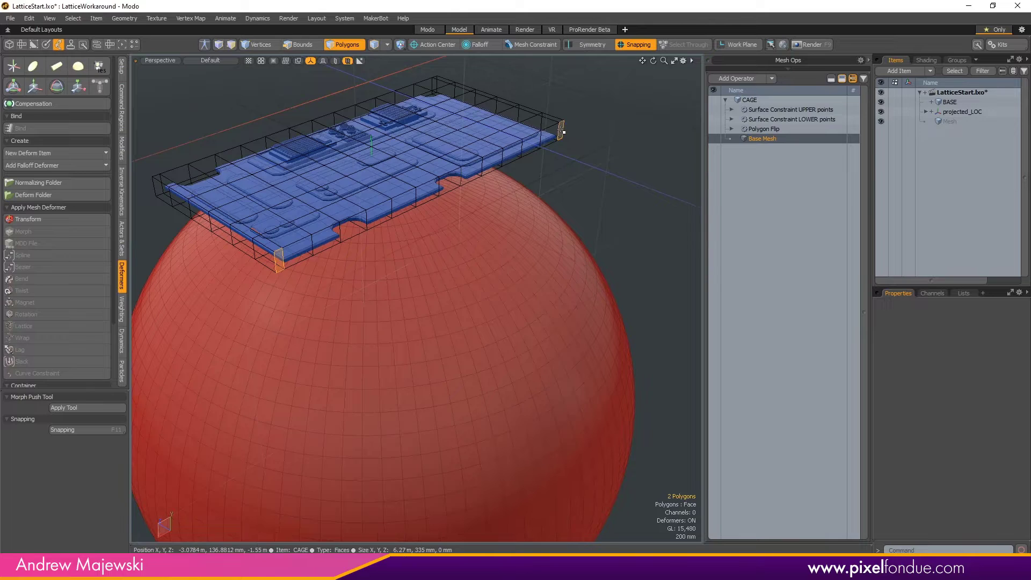
{"action": "key", "text": "shift+g"}
{"action": "left_click_drag", "start_coordinate": [565, 185], "coordinate": [465, 260], "text": "alt"}
{"action": "left_click", "coordinate": [531, 274], "text": "shift"}
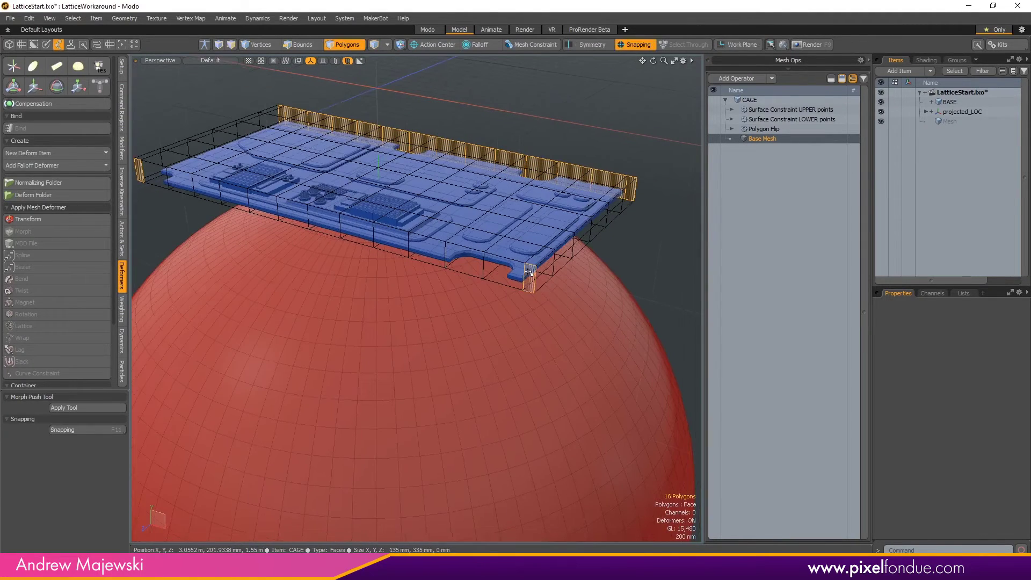
{"action": "key", "text": "l"}
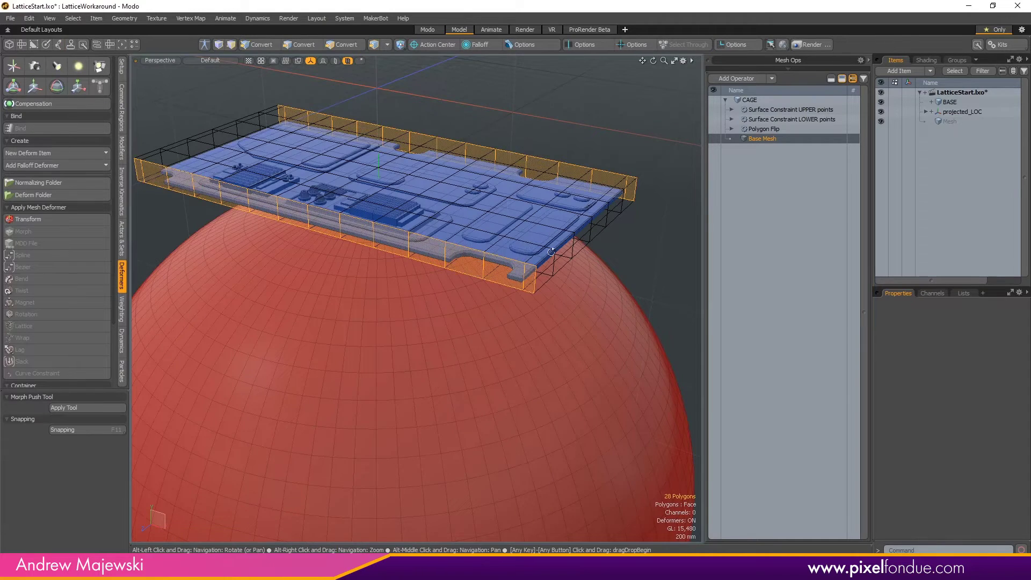
Extrude the selected long-side polygons, scale them outward to 109% in Z, and clear the selection.
{"action": "left_click_drag", "start_coordinate": [451, 232], "coordinate": [382, 275], "text": "alt"}
{"action": "middle_click_drag", "start_coordinate": [440, 271], "coordinate": [507, 278], "text": "alt"}
{"action": "right_click_drag", "start_coordinate": [507, 278], "coordinate": [514, 279], "text": "alt"}
{"action": "left_click_drag", "start_coordinate": [515, 280], "coordinate": [512, 281], "text": "alt"}
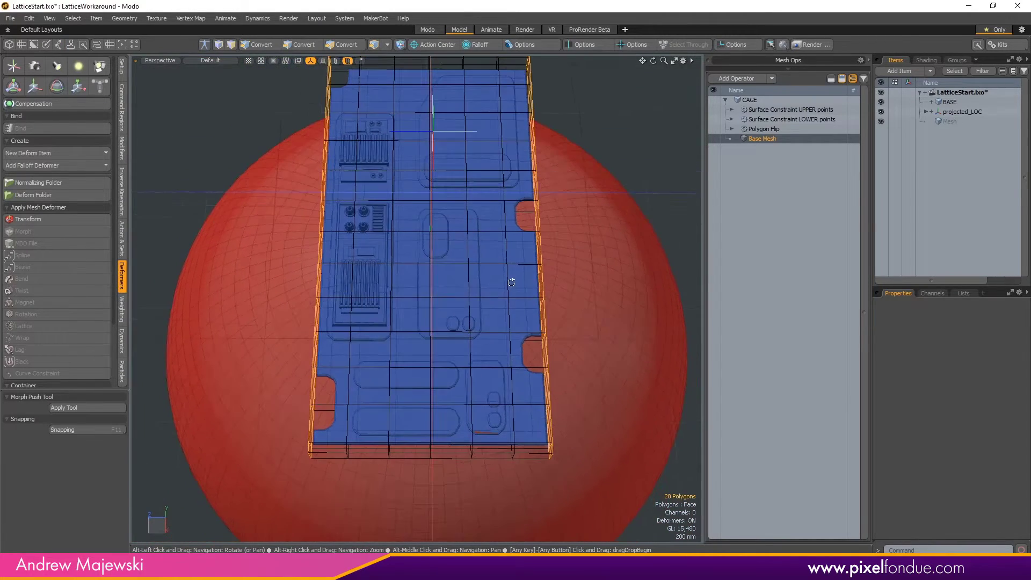
{"action": "key", "text": "shift+x"}
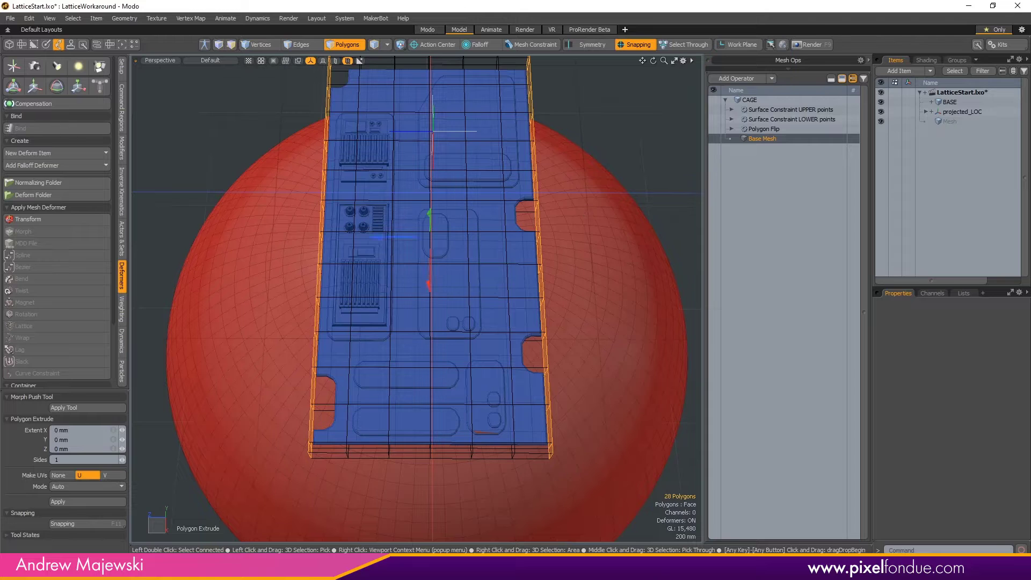
{"action": "key", "text": "y"}
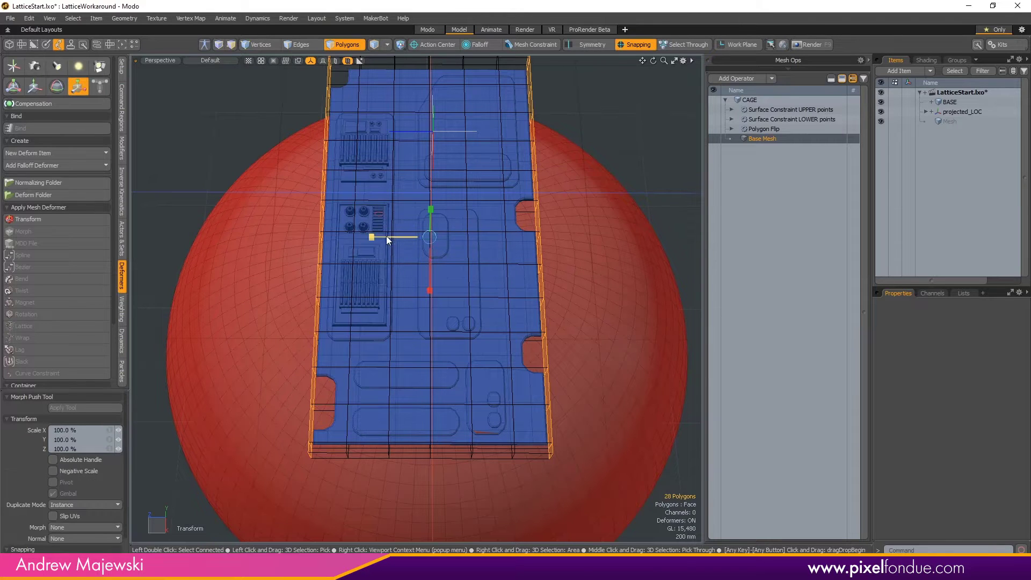
{"action": "left_click_drag", "start_coordinate": [386, 237], "coordinate": [363, 237]}
{"action": "left_click_drag", "start_coordinate": [472, 257], "coordinate": [583, 131], "text": "alt"}
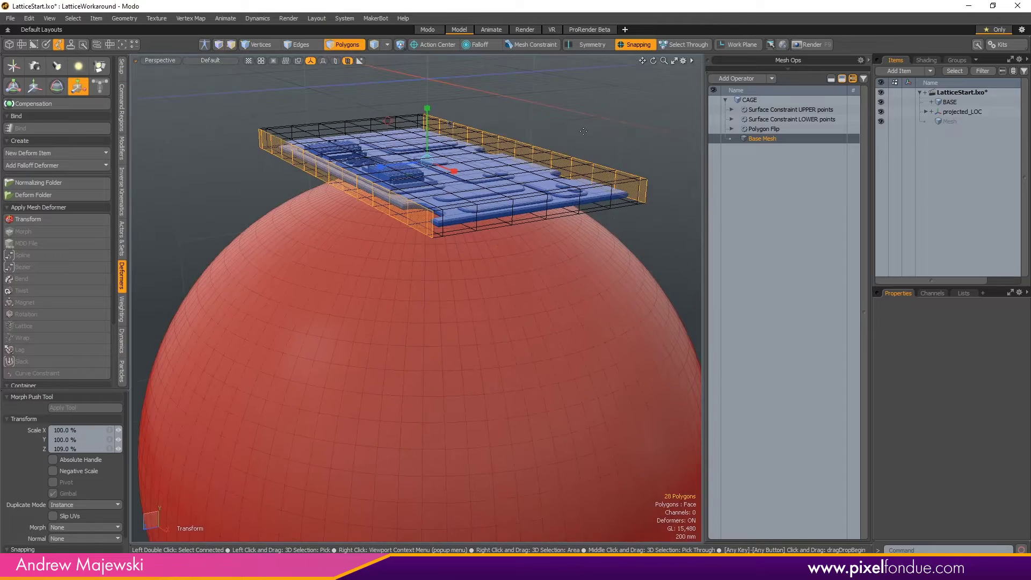
{"action": "key", "text": "space"}
{"action": "left_click", "coordinate": [610, 102]}
Expand the upper and lower Surface Constraints to show the Select By Index entry under each one's Selection.
{"action": "left_click_drag", "start_coordinate": [644, 191], "coordinate": [623, 286], "text": "alt"}
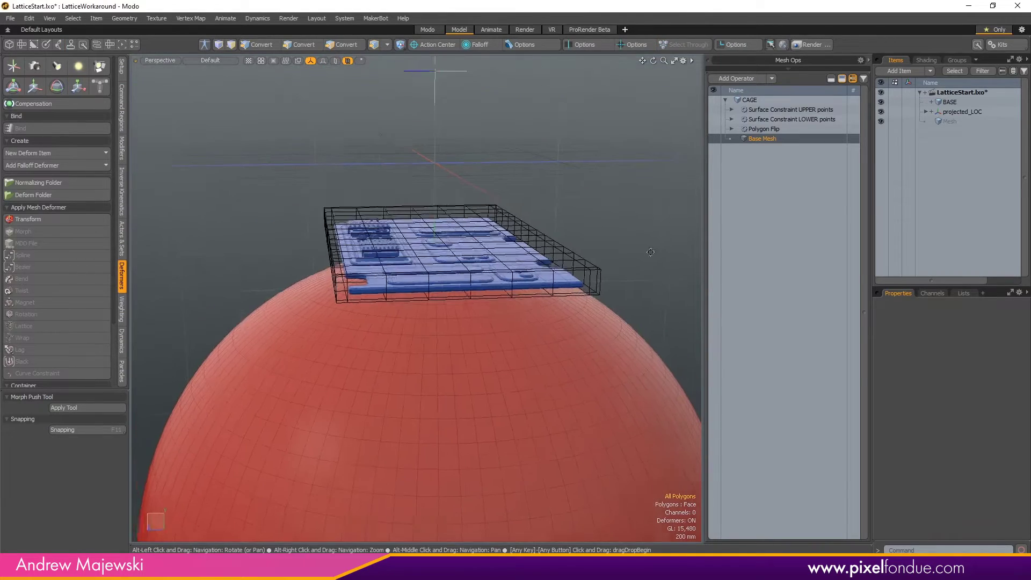
{"action": "left_click", "coordinate": [731, 120]}
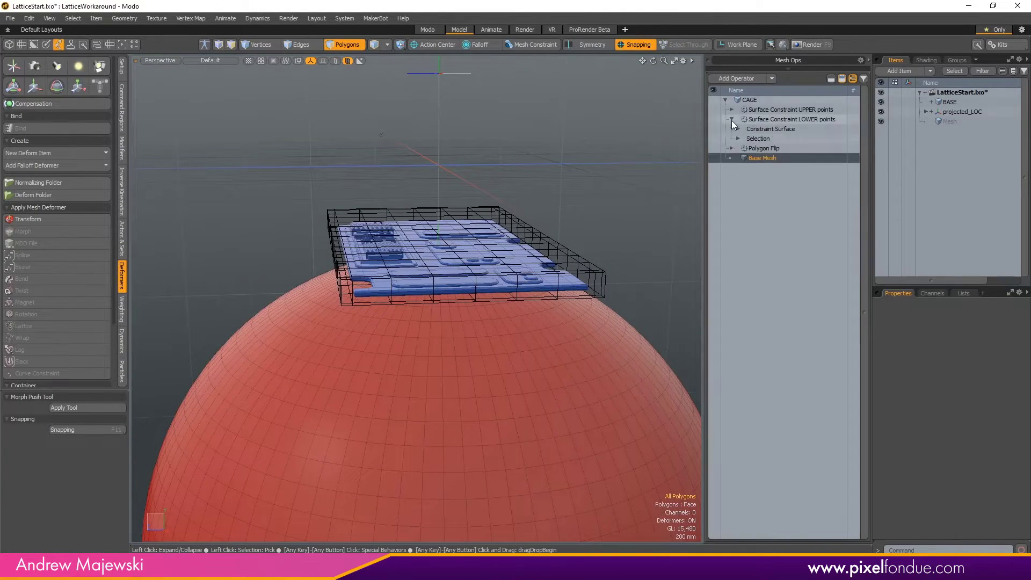
{"action": "left_click", "coordinate": [731, 110]}
{"action": "left_click", "coordinate": [738, 129]}
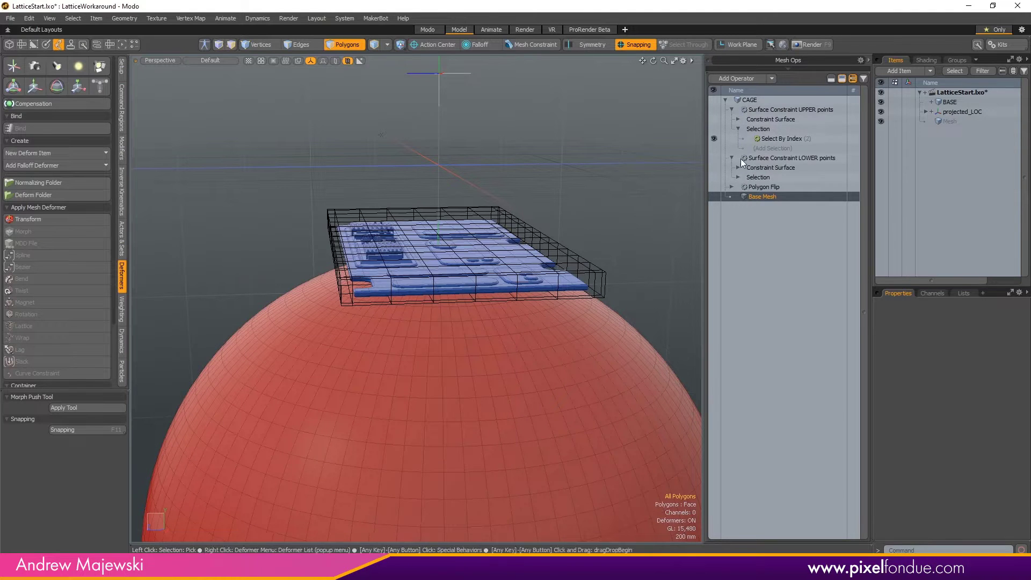
{"action": "left_click", "coordinate": [738, 177]}
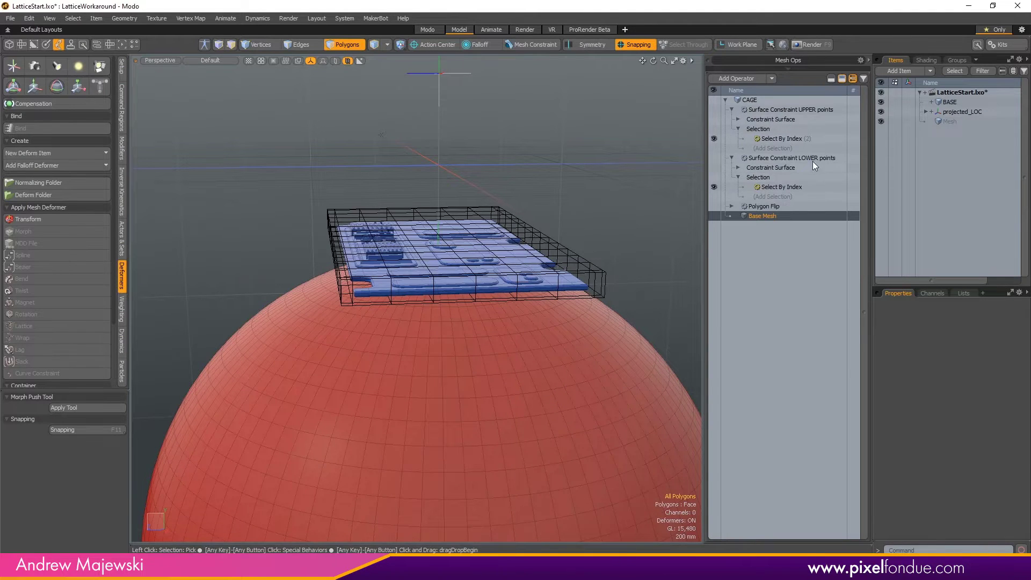
{"action": "mouse_move", "coordinate": [804, 189]}
Select all outer vertices around the bottom perimeter of the extended cage.
{"action": "left_click_drag", "start_coordinate": [601, 301], "coordinate": [545, 259], "text": "alt"}
{"action": "right_click_drag", "start_coordinate": [545, 259], "coordinate": [586, 260], "text": "alt"}
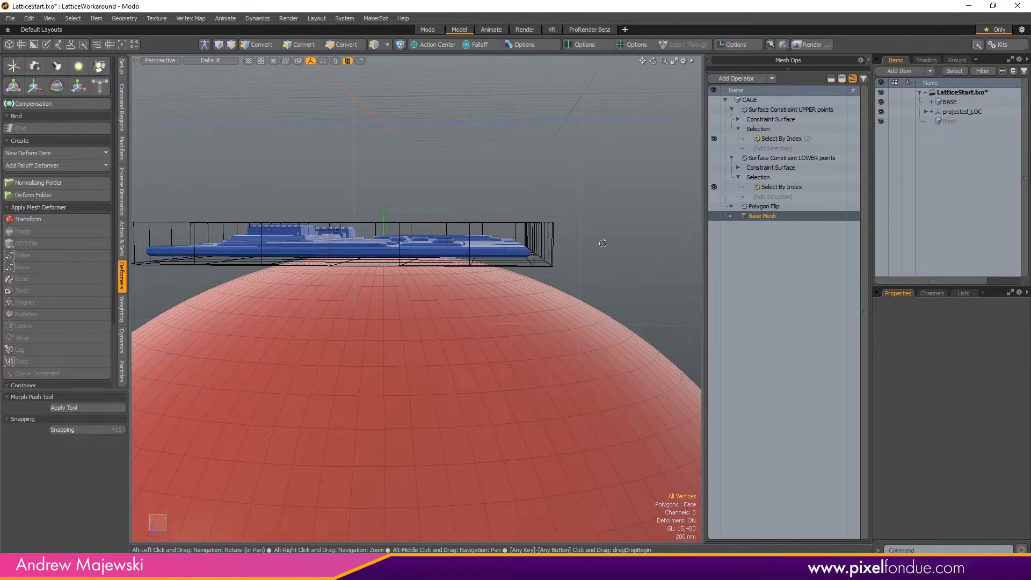
{"action": "left_click_drag", "start_coordinate": [603, 242], "coordinate": [540, 223], "text": "alt"}
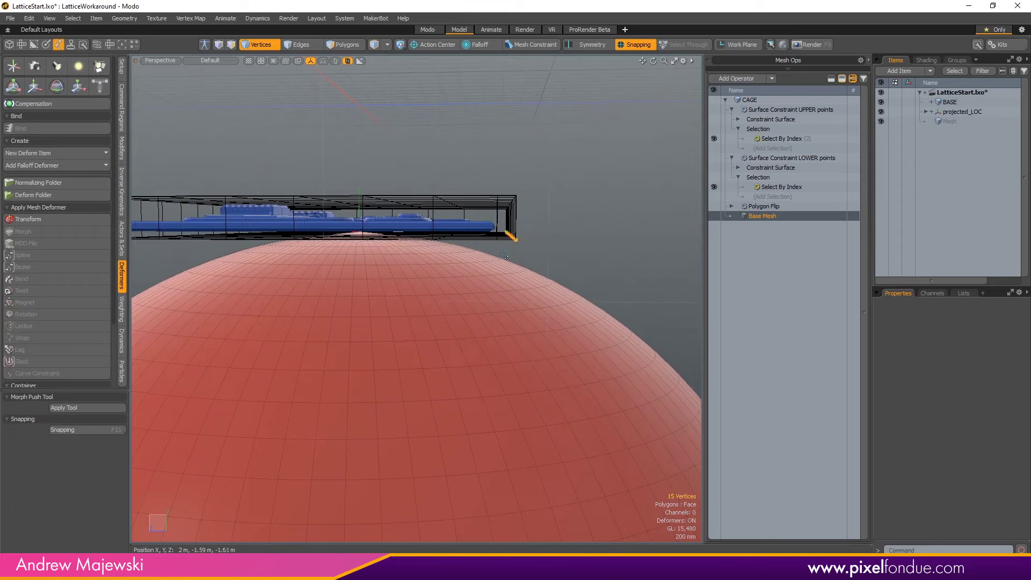
{"action": "left_click_drag", "start_coordinate": [504, 255], "coordinate": [378, 265], "text": "alt"}
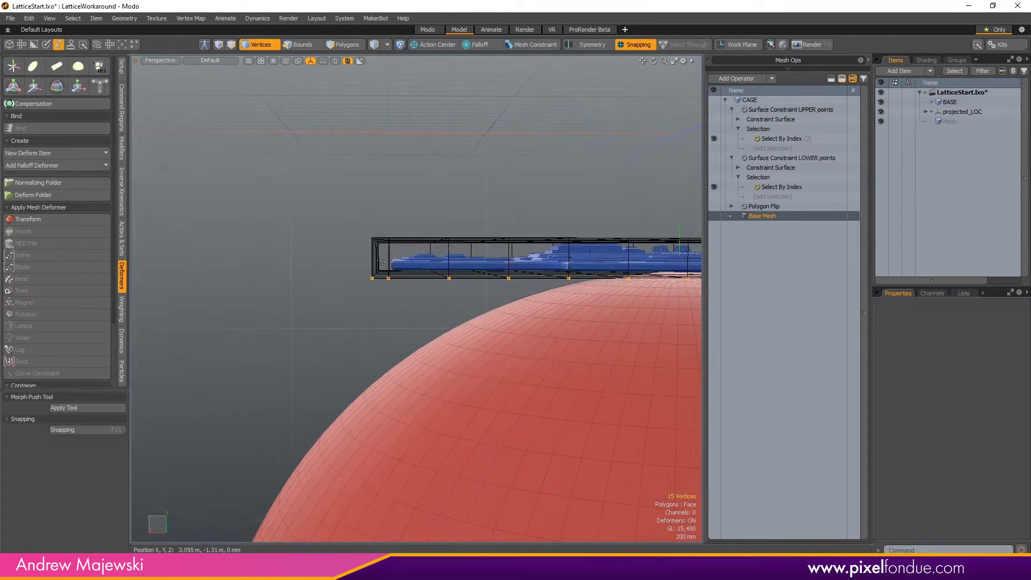
{"action": "right_click_drag", "start_coordinate": [383, 261], "coordinate": [338, 314], "text": "shift"}
{"action": "left_click_drag", "start_coordinate": [479, 252], "coordinate": [418, 264], "text": "alt"}
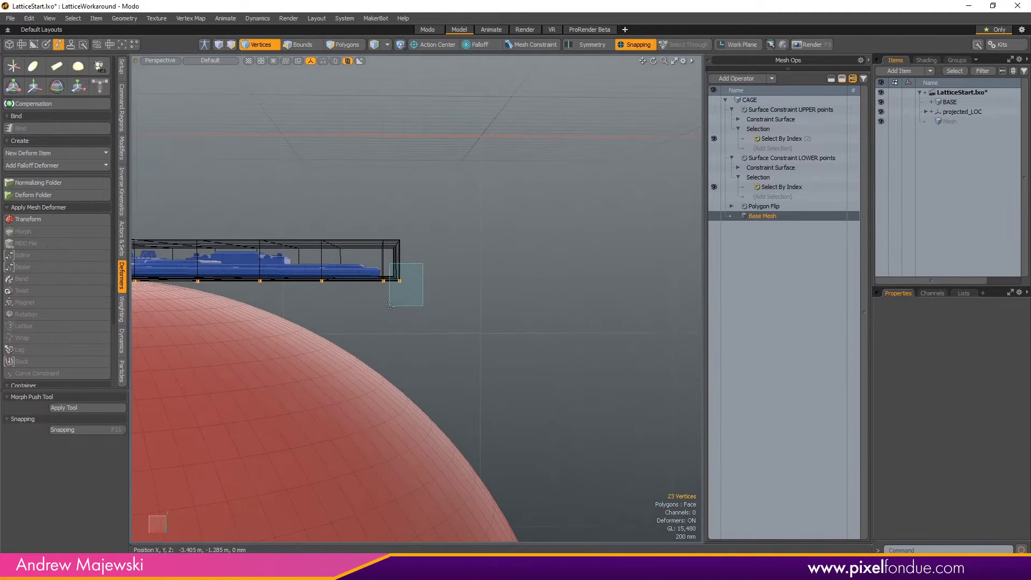
{"action": "right_click_drag", "start_coordinate": [390, 306], "coordinate": [391, 307], "text": "shift"}
{"action": "left_click_drag", "start_coordinate": [492, 292], "coordinate": [458, 315], "text": "alt"}
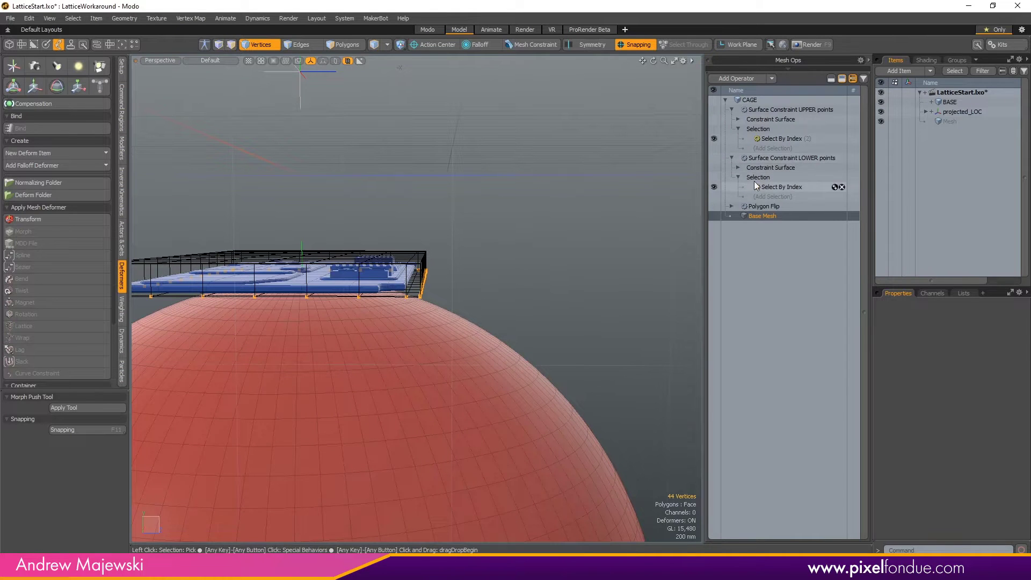
Add the selected vertices to the Select By Index of Surface Constraint LOWER points and clear the vertex selection.
{"action": "left_click", "coordinate": [776, 188]}
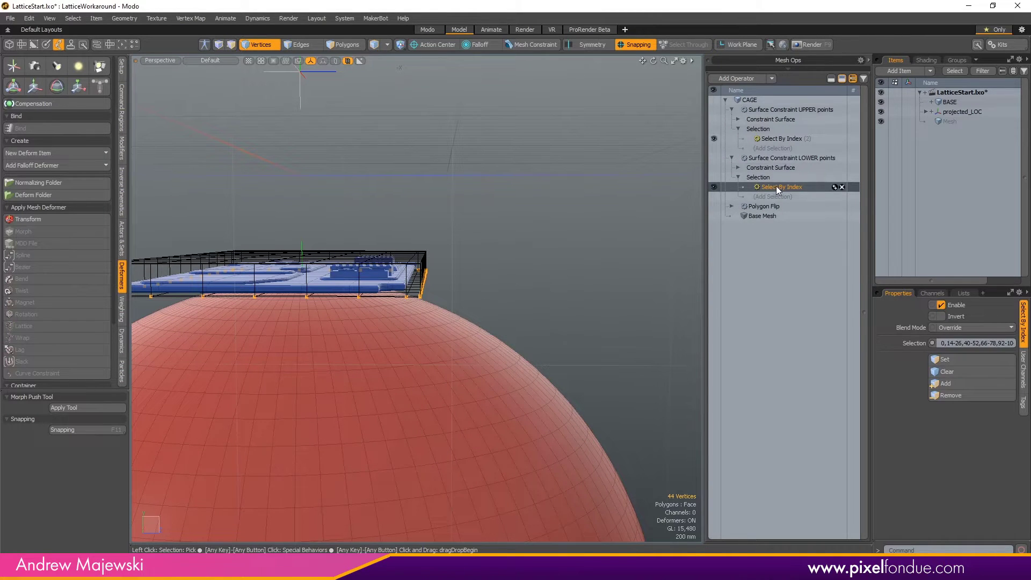
{"action": "left_click", "coordinate": [968, 384]}
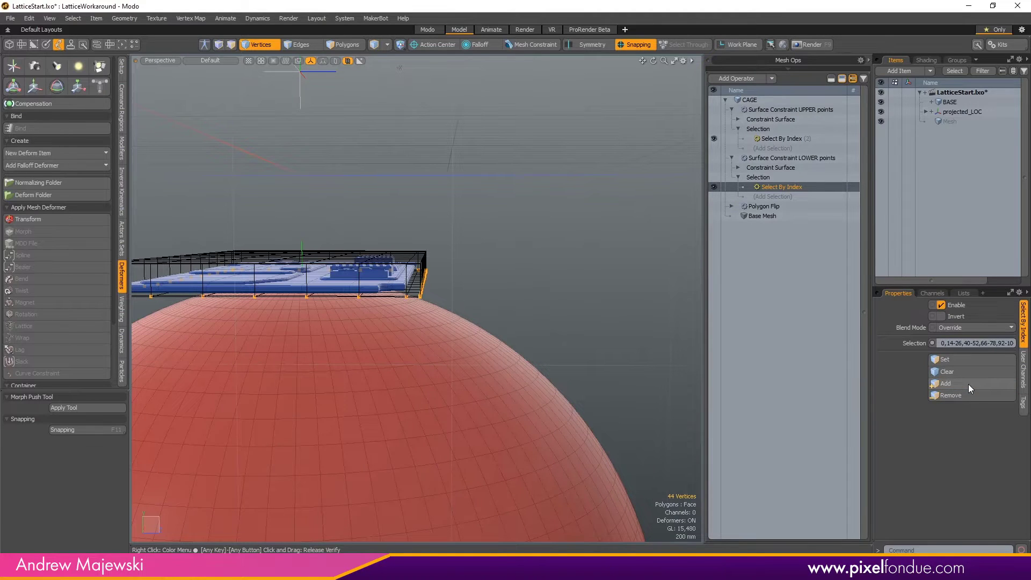
{"action": "left_click_drag", "start_coordinate": [509, 186], "coordinate": [618, 212], "text": "alt+shift"}
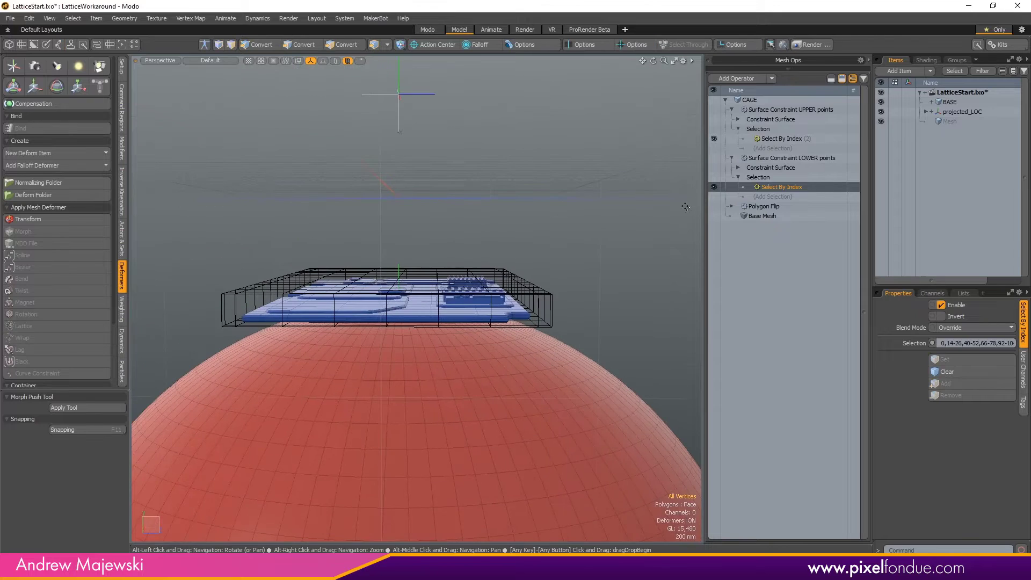
Enable Surface Constraint LOWER points to check how the cage's bottom vertices project onto the sphere, then disable it again.
{"action": "left_click", "coordinate": [771, 157]}
{"action": "left_click", "coordinate": [715, 157]}
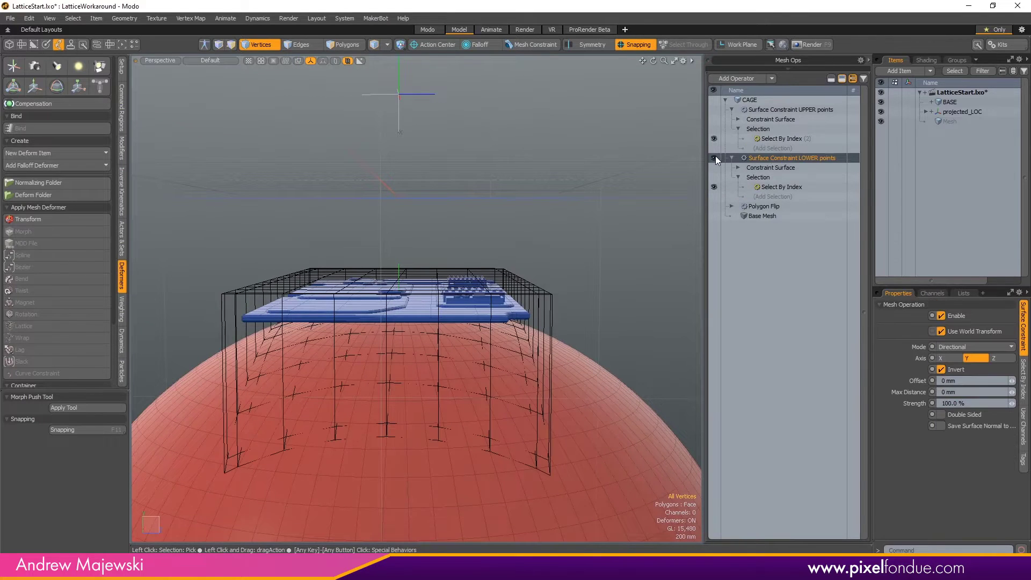
{"action": "left_click_drag", "start_coordinate": [657, 209], "coordinate": [637, 168], "text": "alt"}
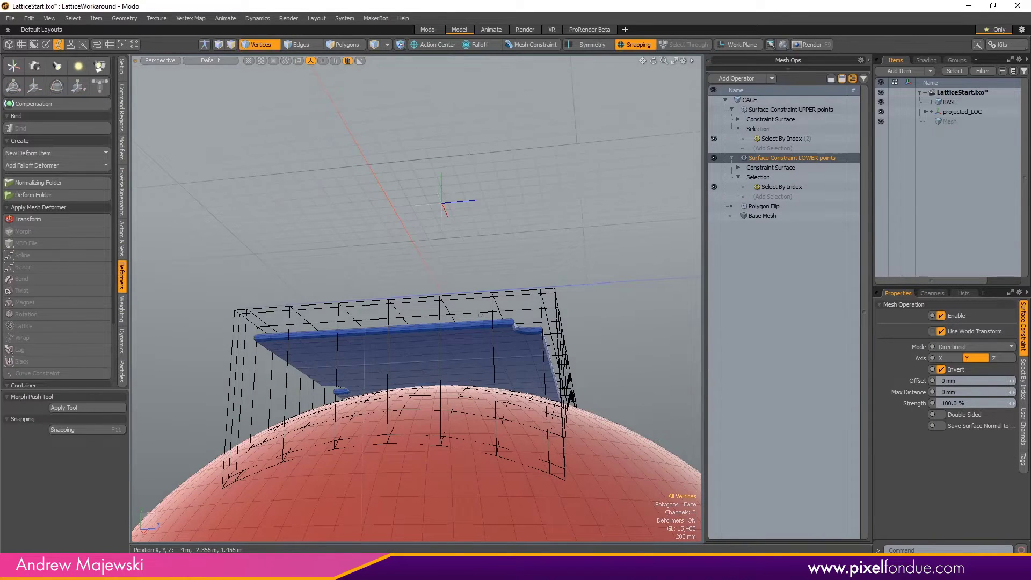
{"action": "left_click_drag", "start_coordinate": [530, 397], "coordinate": [562, 273], "text": "alt"}
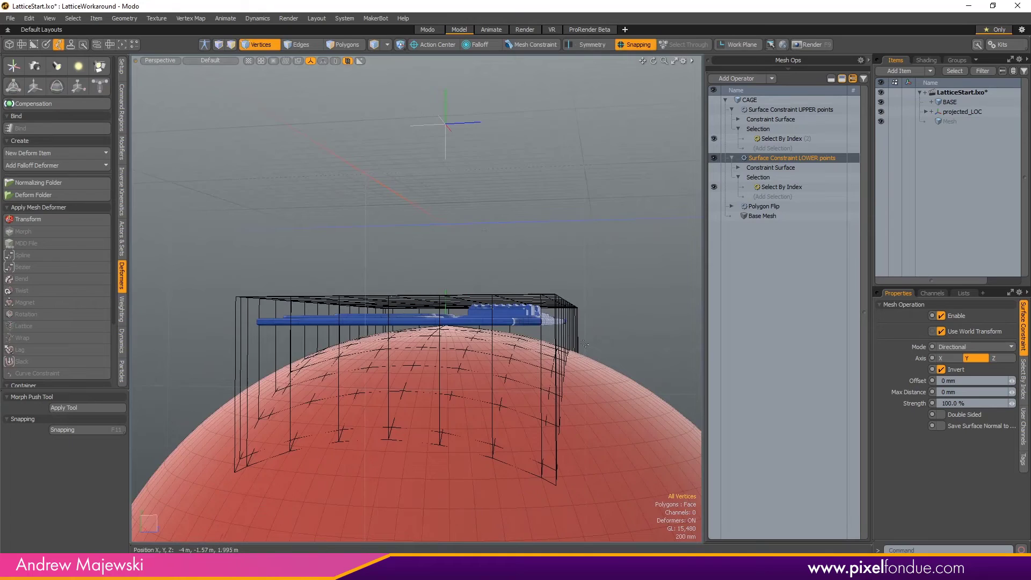
{"action": "left_click_drag", "start_coordinate": [649, 186], "coordinate": [515, 206], "text": "alt"}
{"action": "scroll", "coordinate": [537, 220], "scroll_direction": "down", "scroll_amount": 4}
{"action": "left_click_drag", "start_coordinate": [593, 244], "coordinate": [237, 260], "text": "alt+shift"}
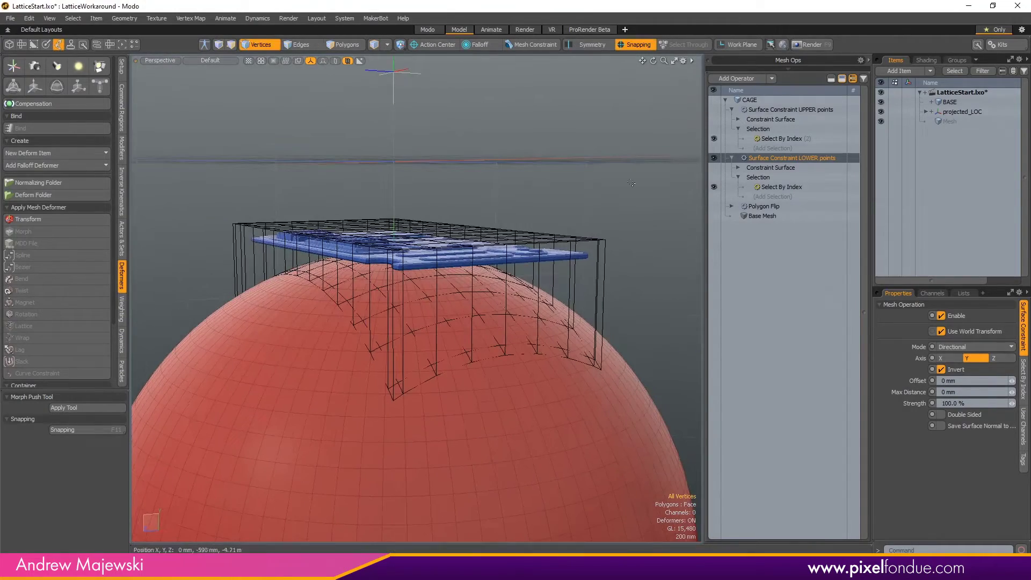
{"action": "left_click", "coordinate": [714, 157]}
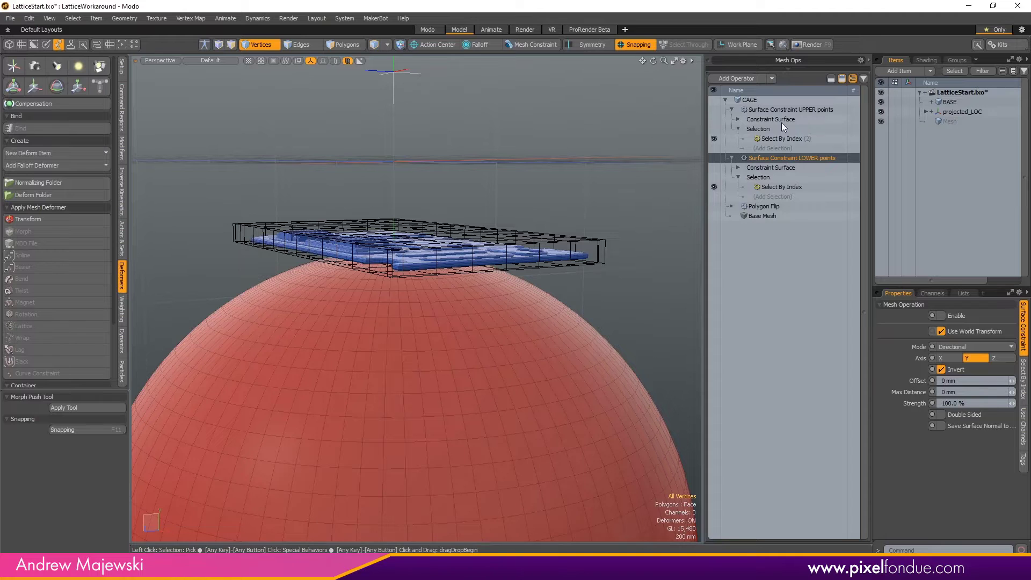
Open the Select By Index of Surface Constraint UPPER points and select all outer vertices around the cage's top perimeter.
{"action": "left_click_drag", "start_coordinate": [500, 225], "coordinate": [502, 189], "text": "alt"}
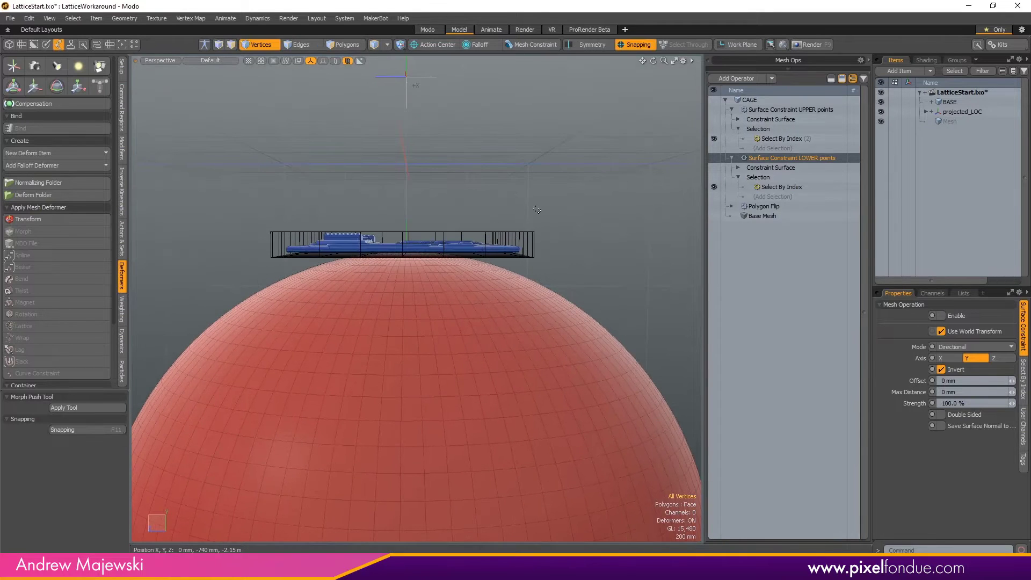
{"action": "right_click_drag", "start_coordinate": [503, 189], "coordinate": [590, 252], "text": "alt"}
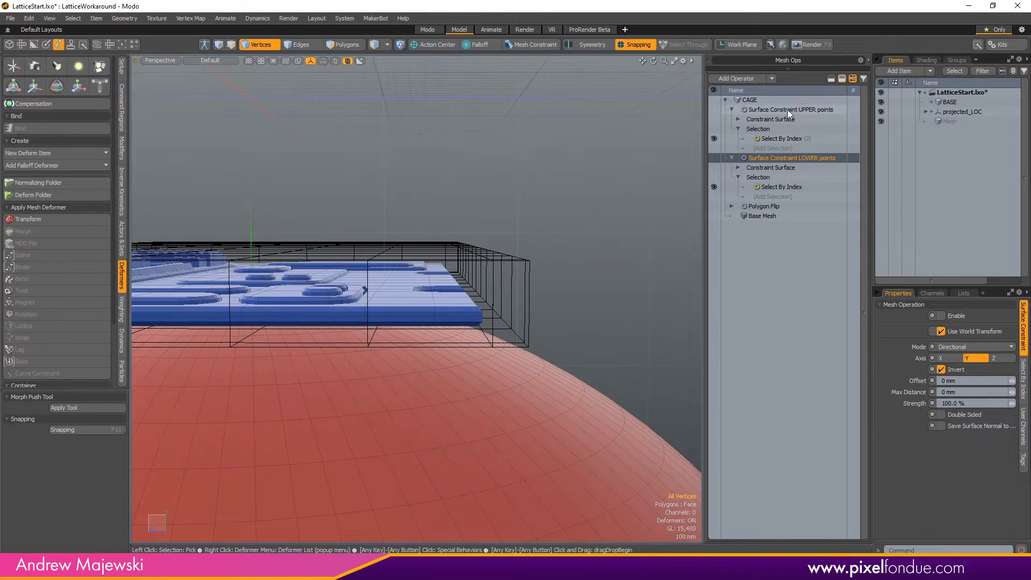
{"action": "left_click", "coordinate": [782, 138]}
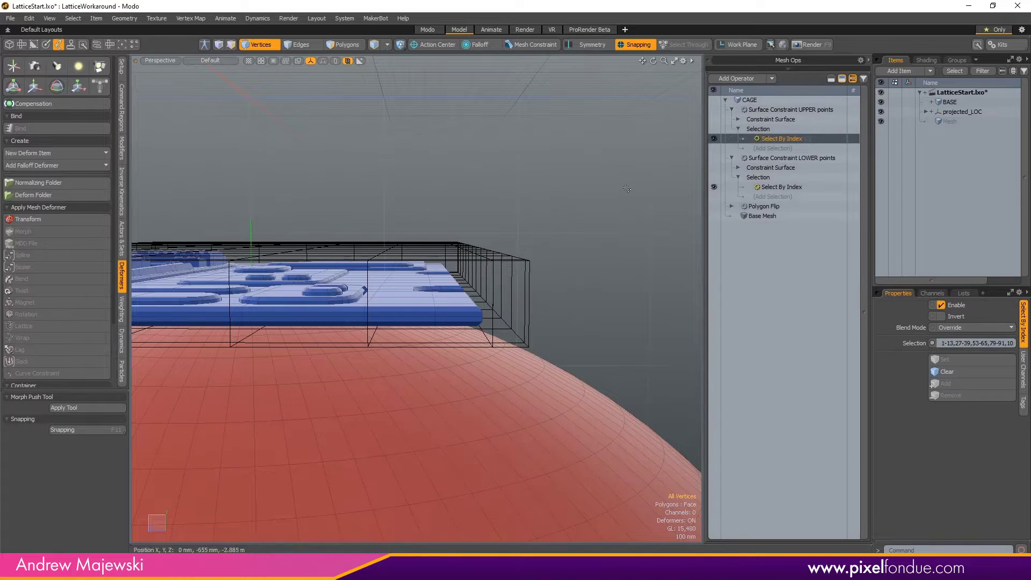
{"action": "left_click_drag", "start_coordinate": [543, 210], "coordinate": [573, 208], "text": "alt"}
{"action": "right_click_drag", "start_coordinate": [572, 208], "coordinate": [532, 250]}
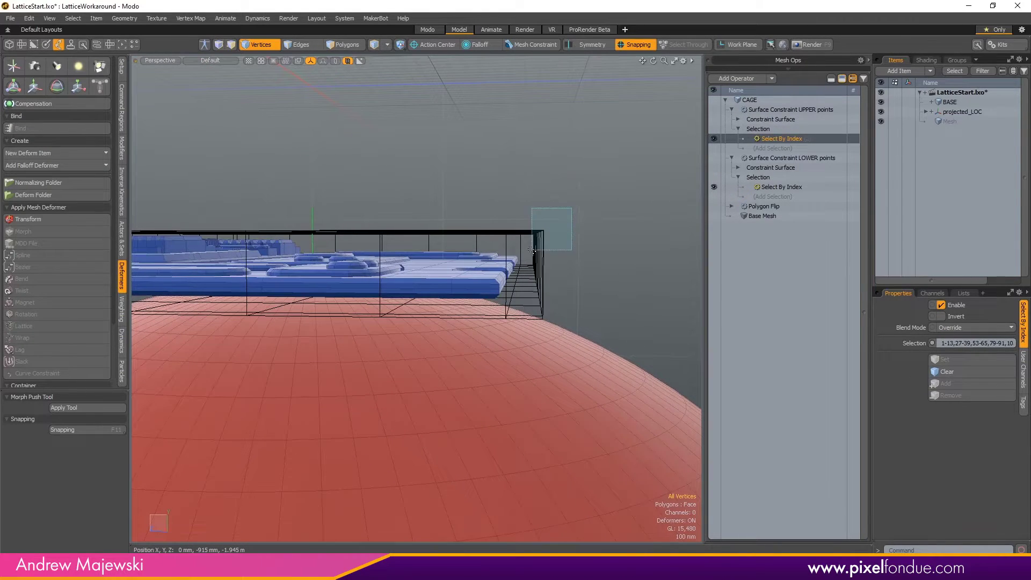
{"action": "left_click_drag", "start_coordinate": [542, 248], "coordinate": [501, 222], "text": "alt"}
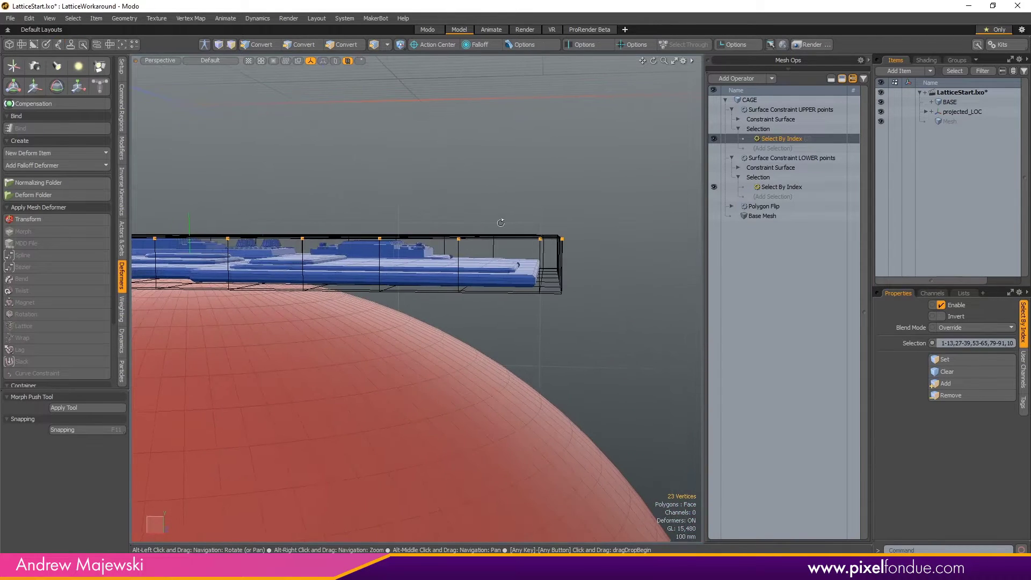
{"action": "left_click_drag", "start_coordinate": [557, 253], "coordinate": [466, 257]}
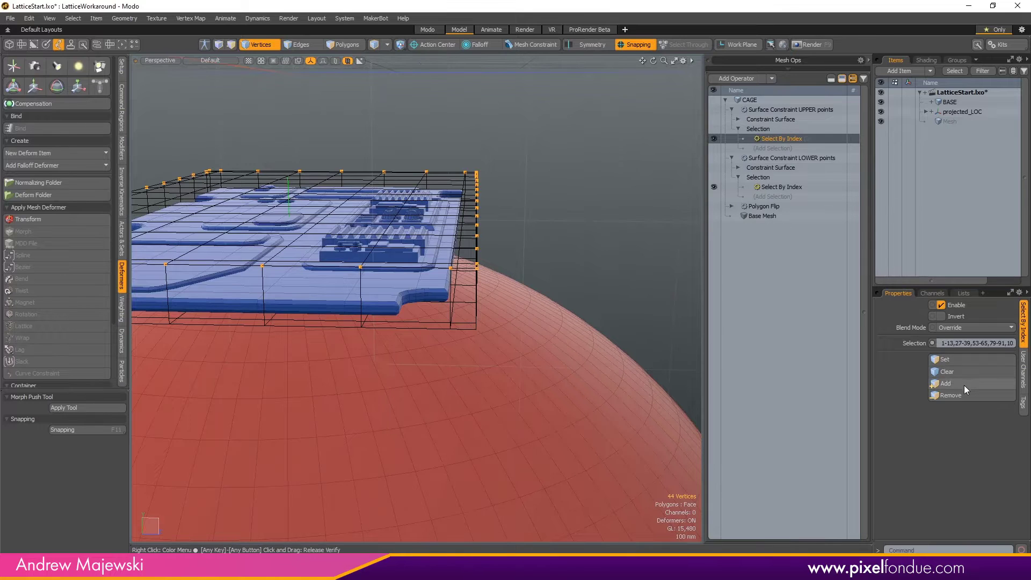
Enable both the UPPER points and LOWER points Surface Constraints of the cage to project it onto the sphere.
{"action": "left_click", "coordinate": [765, 111]}
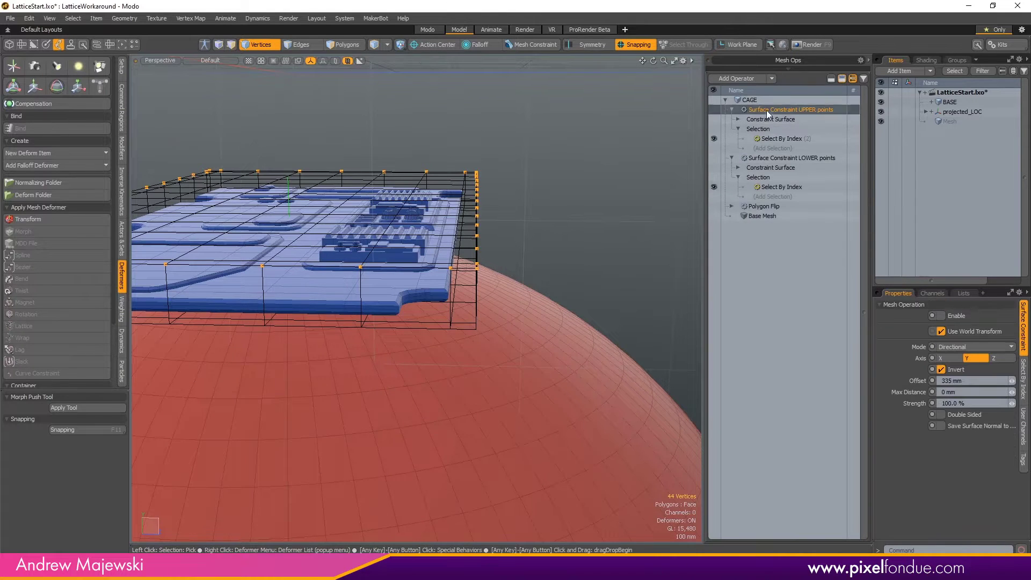
{"action": "left_click", "coordinate": [714, 110]}
{"action": "left_click", "coordinate": [713, 158]}
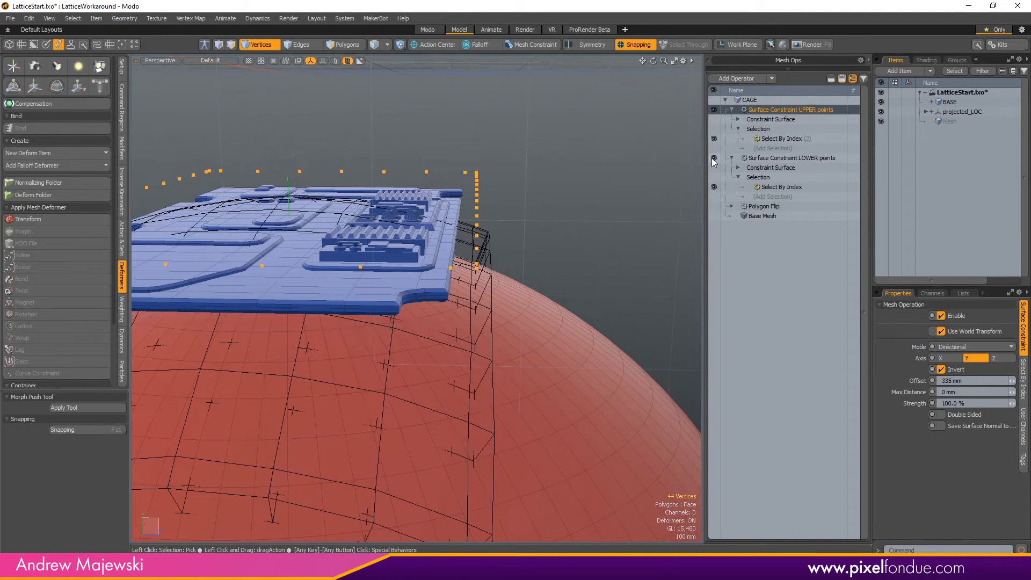
{"action": "left_click_drag", "start_coordinate": [564, 178], "coordinate": [615, 207], "text": "alt"}
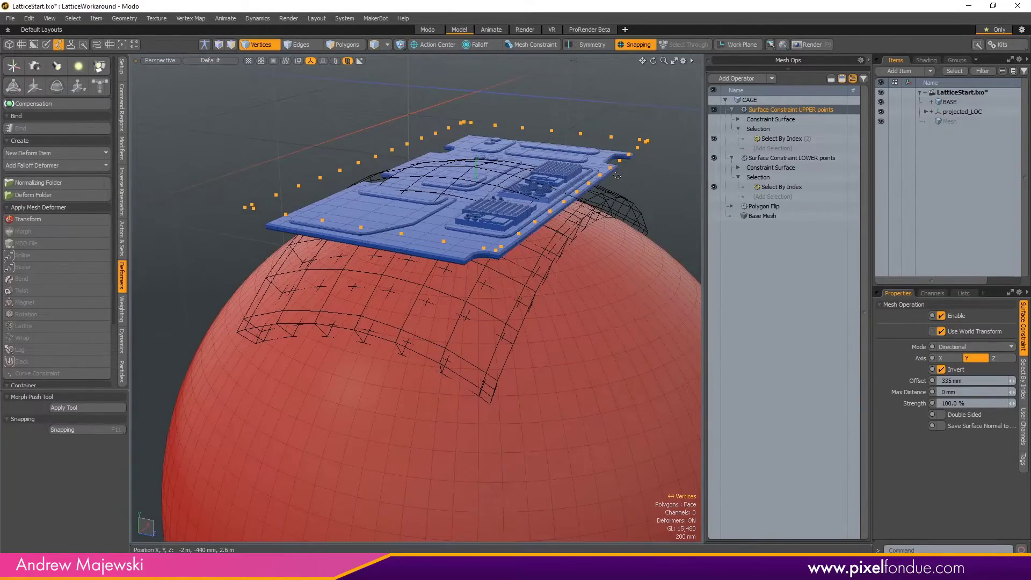
Select the space panel mesh, enable its Surface Constraint and Wrap Influence, then clear the item selection.
{"action": "left_click", "coordinate": [562, 149]}
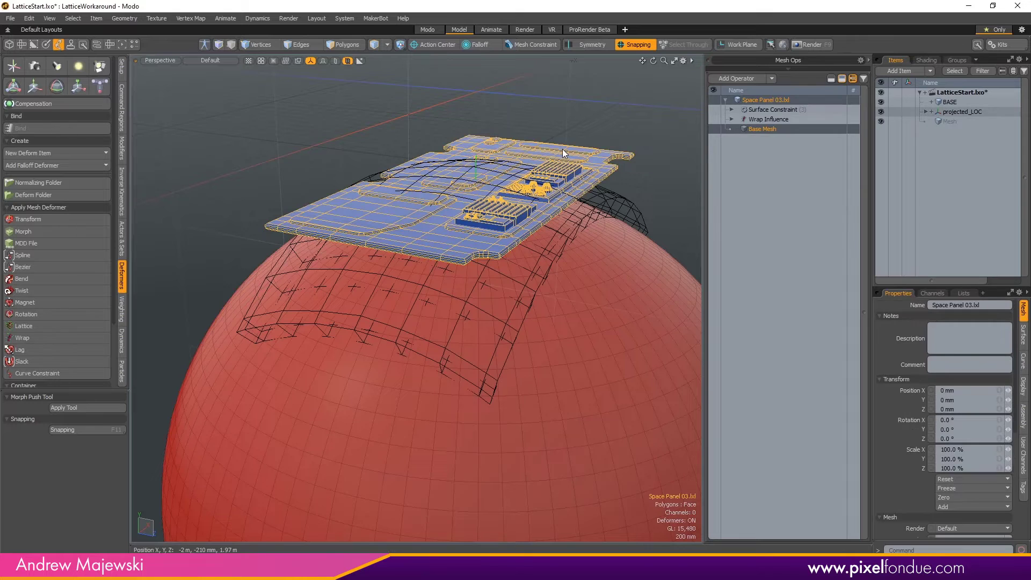
{"action": "left_click", "coordinate": [712, 113]}
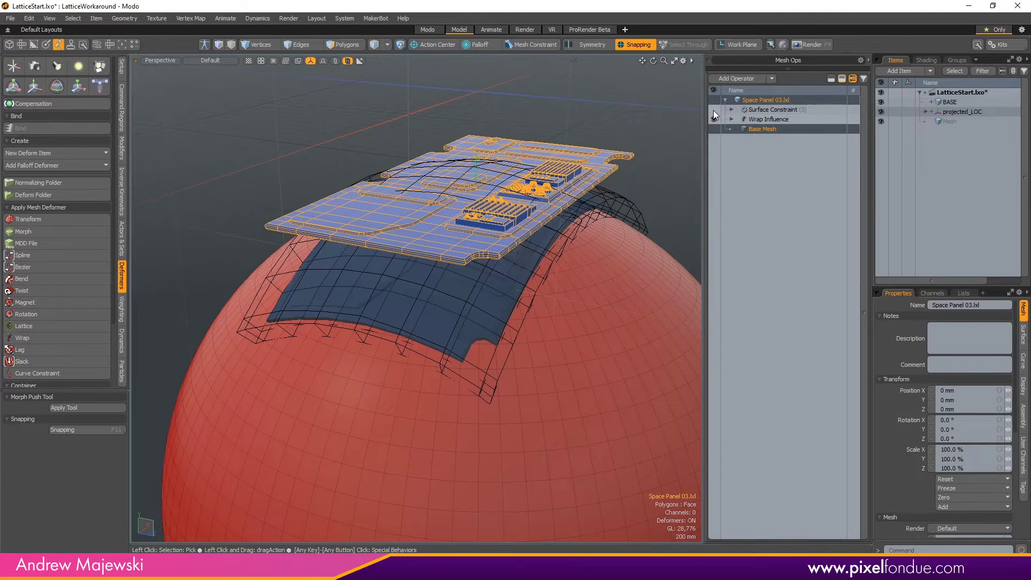
{"action": "left_click", "coordinate": [769, 102]}
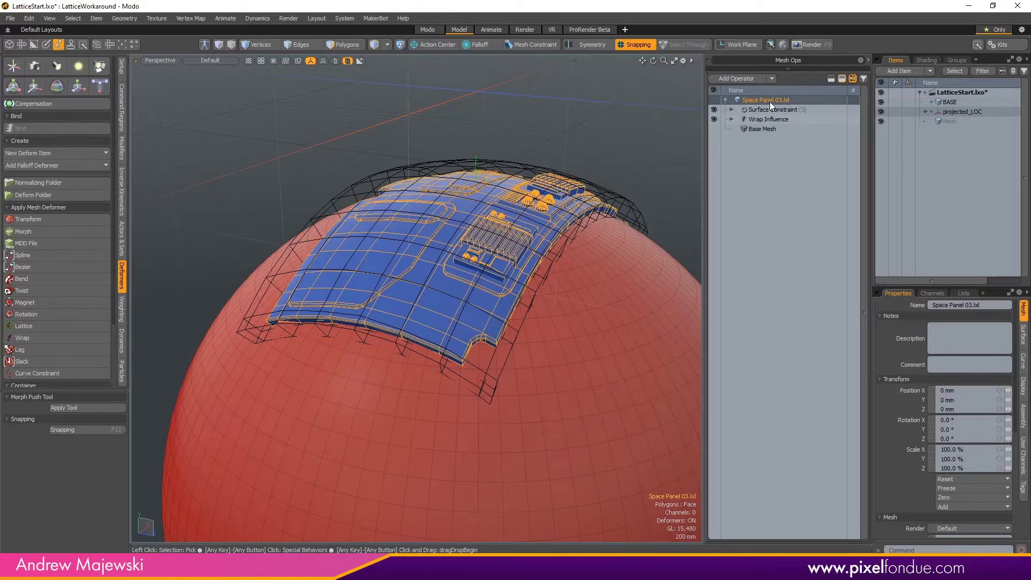
{"action": "left_click", "coordinate": [623, 82]}
Examine the wrapped panel's bottom edges and corners up close, including how they meet the sphere.
{"action": "left_click_drag", "start_coordinate": [607, 226], "coordinate": [497, 175], "text": "alt"}
{"action": "right_click_drag", "start_coordinate": [323, 329], "coordinate": [346, 319], "text": "alt"}
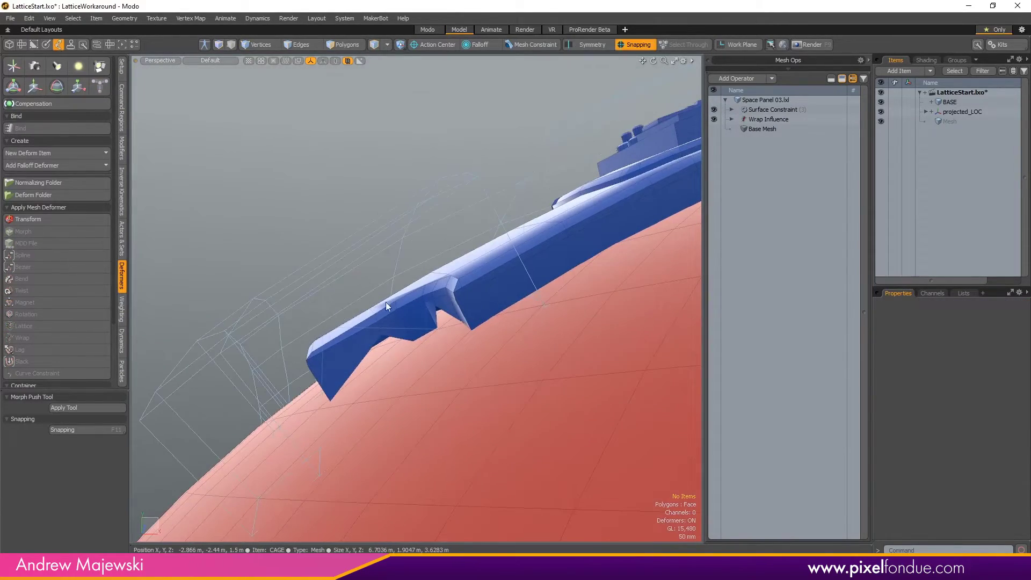
{"action": "left_click_drag", "start_coordinate": [386, 302], "coordinate": [541, 281], "text": "alt"}
{"action": "right_click_drag", "start_coordinate": [541, 281], "coordinate": [542, 280], "text": "alt"}
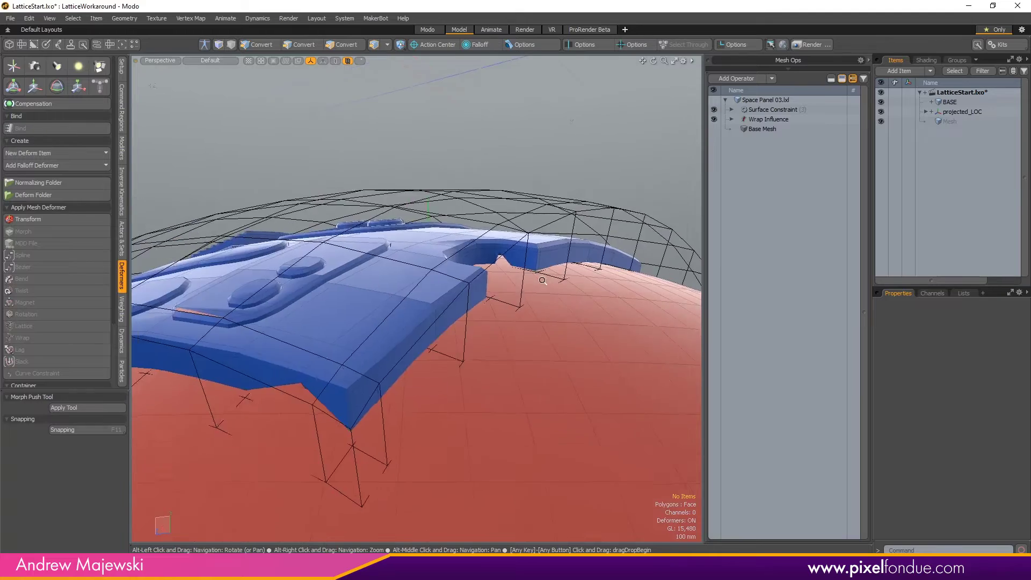
{"action": "left_click_drag", "start_coordinate": [542, 280], "coordinate": [573, 233], "text": "alt"}
{"action": "right_click_drag", "start_coordinate": [573, 233], "coordinate": [619, 259], "text": "alt"}
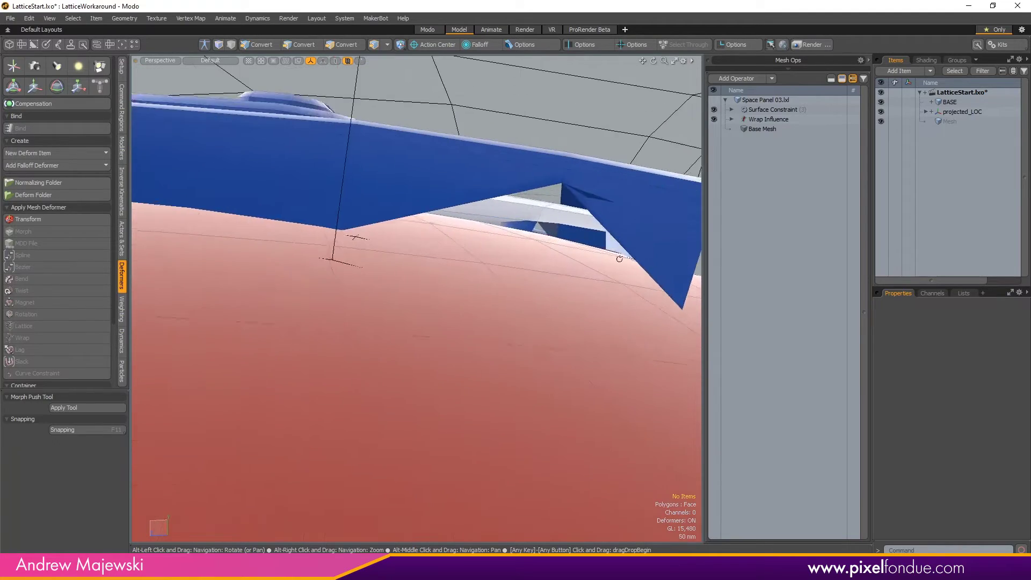
{"action": "left_click_drag", "start_coordinate": [619, 259], "coordinate": [579, 182], "text": "alt"}
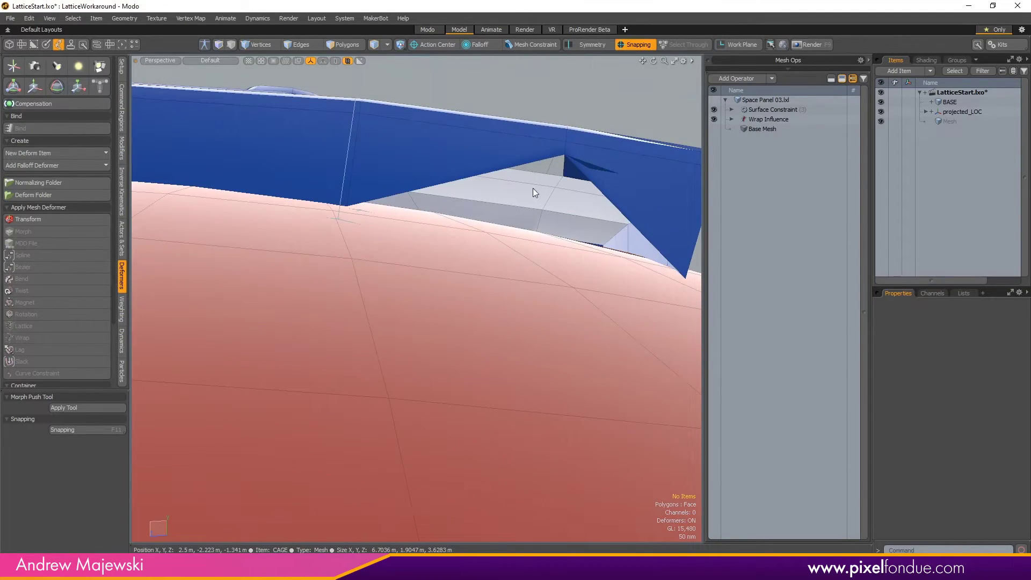
{"action": "right_click_drag", "start_coordinate": [532, 188], "coordinate": [535, 215], "text": "alt"}
{"action": "mouse_move", "coordinate": [536, 215]}
{"action": "left_mouse_down", "text": "alt"}
{"action": "mouse_move", "coordinate": [538, 238]}
{"action": "mouse_move", "coordinate": [525, 217]}
{"action": "left_mouse_up", "text": "alt"}
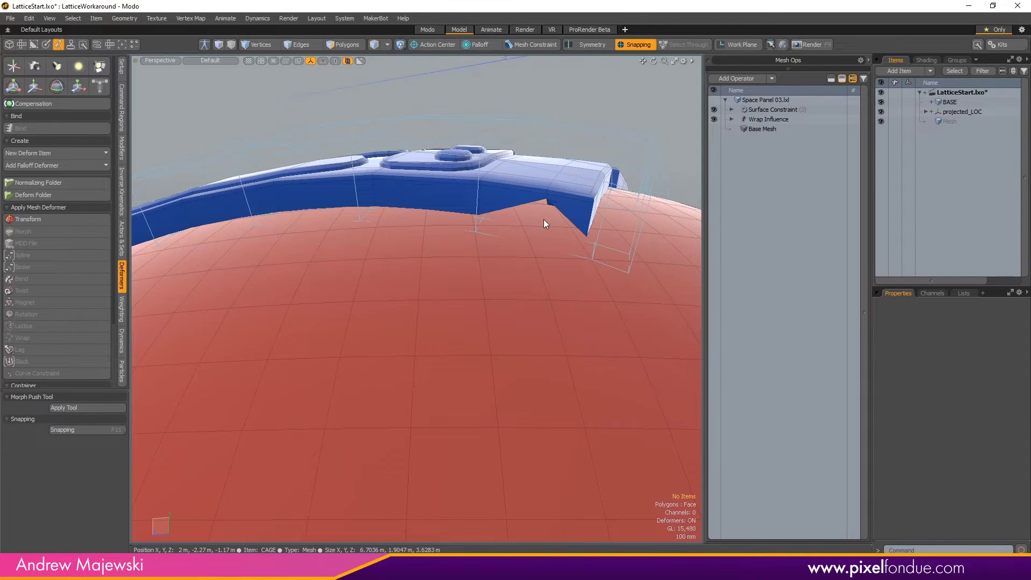
Select the cage and disable both its UPPER points and LOWER points Surface Constraints.
{"action": "left_click", "coordinate": [551, 203]}
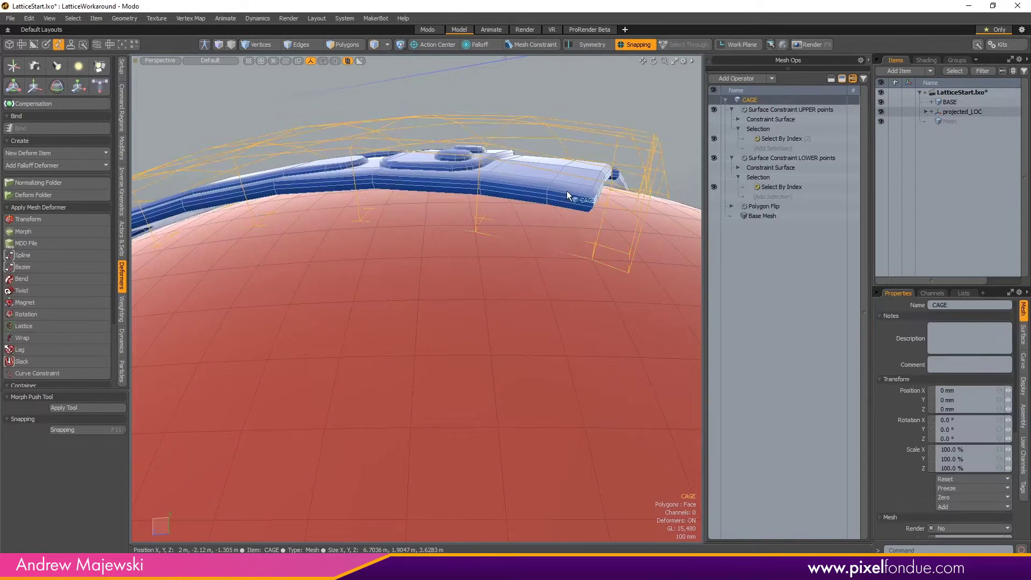
{"action": "left_click_drag", "start_coordinate": [574, 204], "coordinate": [621, 271], "text": "alt"}
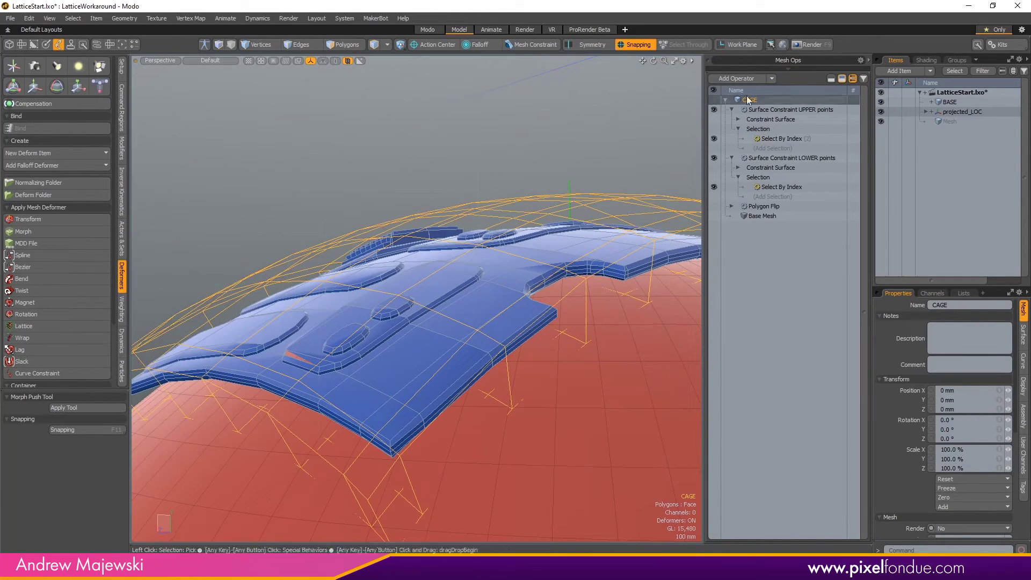
{"action": "left_click", "coordinate": [714, 110]}
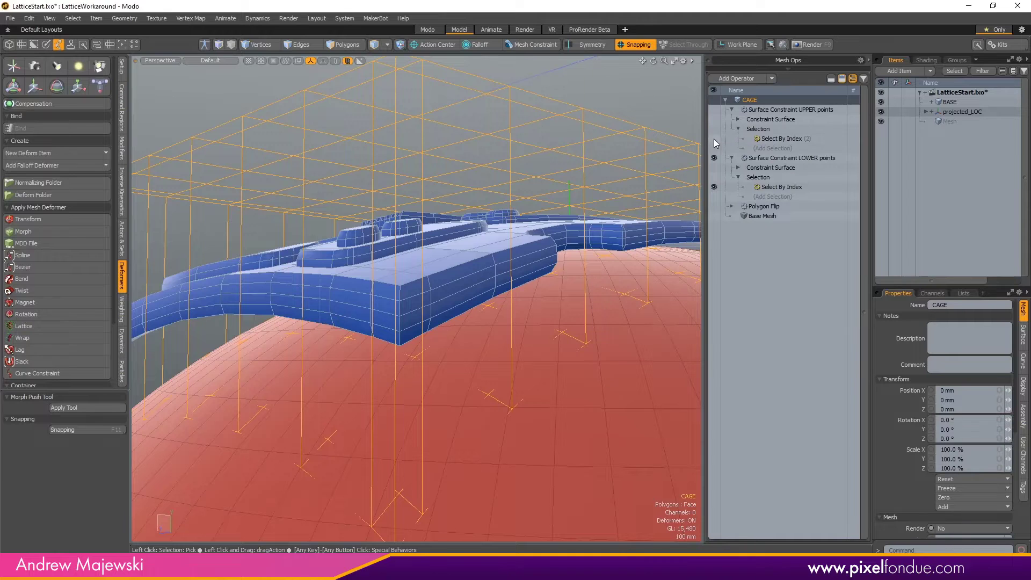
{"action": "left_click", "coordinate": [714, 138]}
{"action": "left_click", "coordinate": [713, 158]}
{"action": "left_click", "coordinate": [594, 80]}
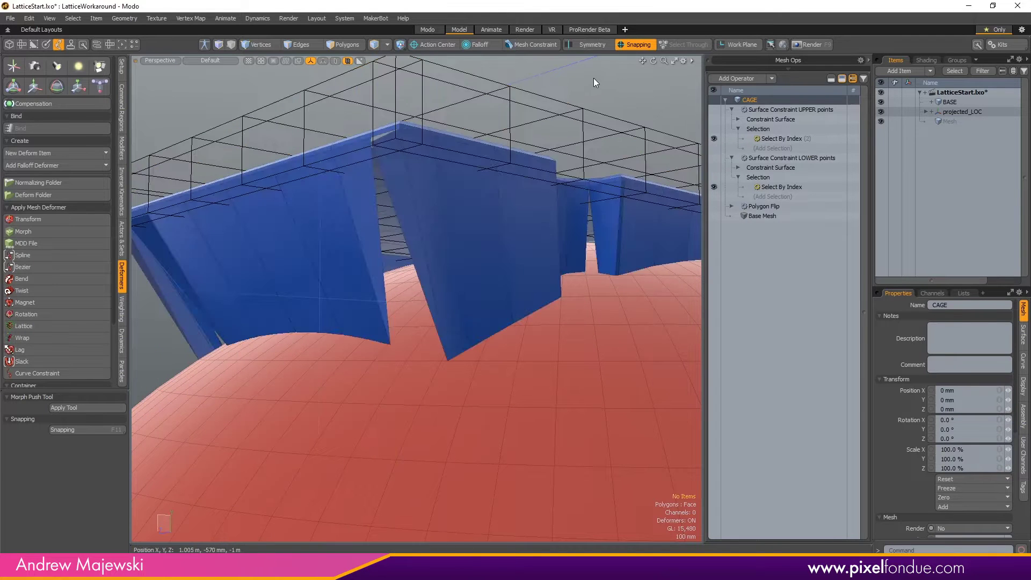
Select the space panel mesh, disable its Surface Constraint and Wrap Influence, and switch to vertex selection.
{"action": "left_click", "coordinate": [522, 103]}
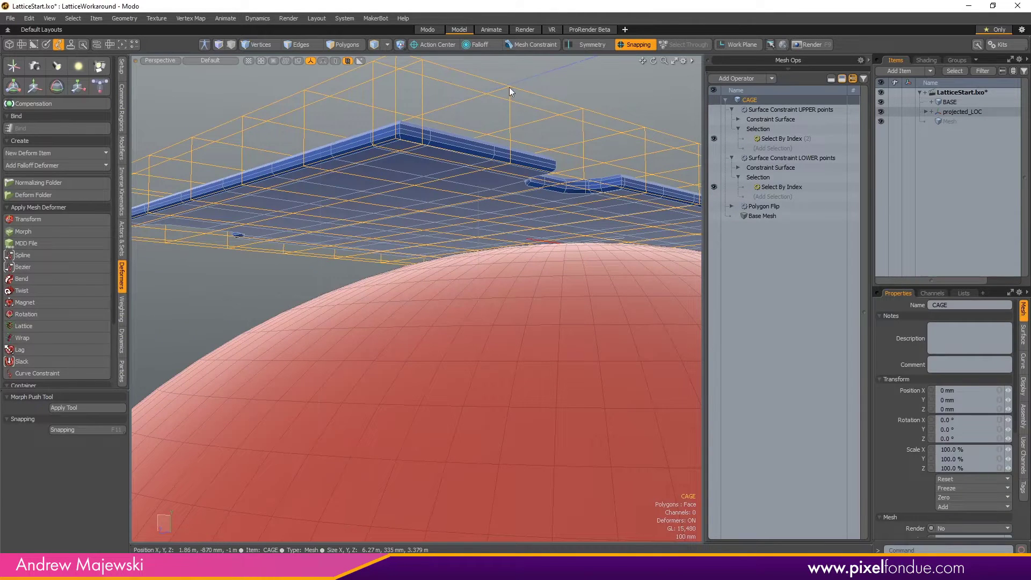
{"action": "left_click", "coordinate": [509, 86]}
{"action": "left_click", "coordinate": [510, 108]}
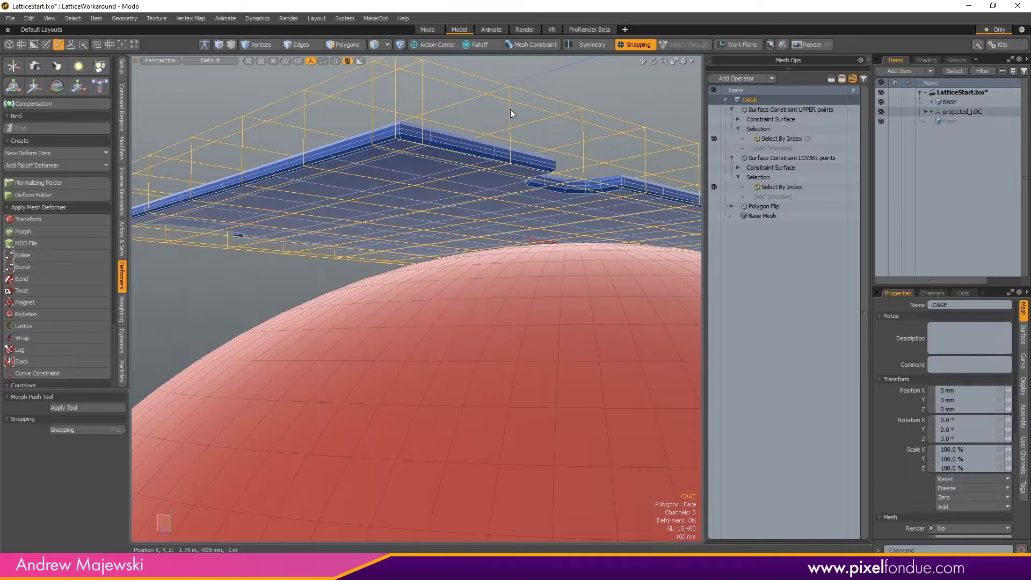
{"action": "left_click", "coordinate": [526, 148]}
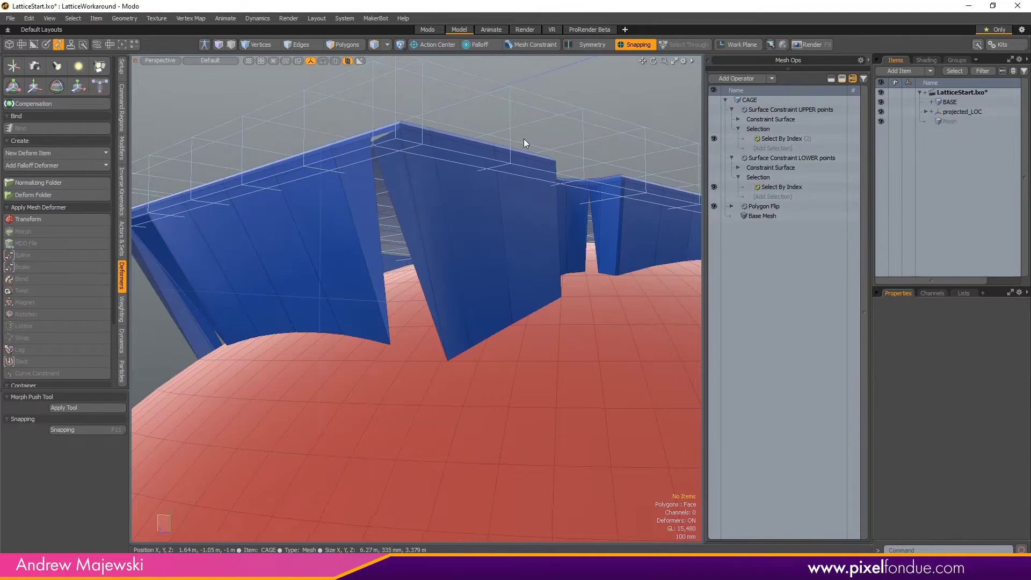
{"action": "left_click_drag", "start_coordinate": [478, 148], "coordinate": [713, 109], "text": "alt"}
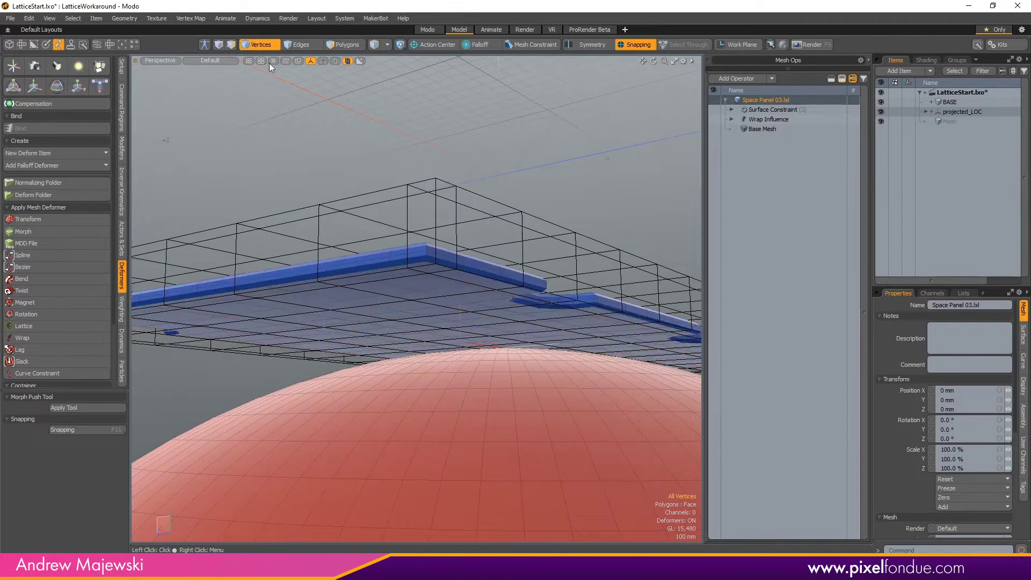
{"action": "left_click_drag", "start_coordinate": [290, 107], "coordinate": [528, 281], "text": "alt"}
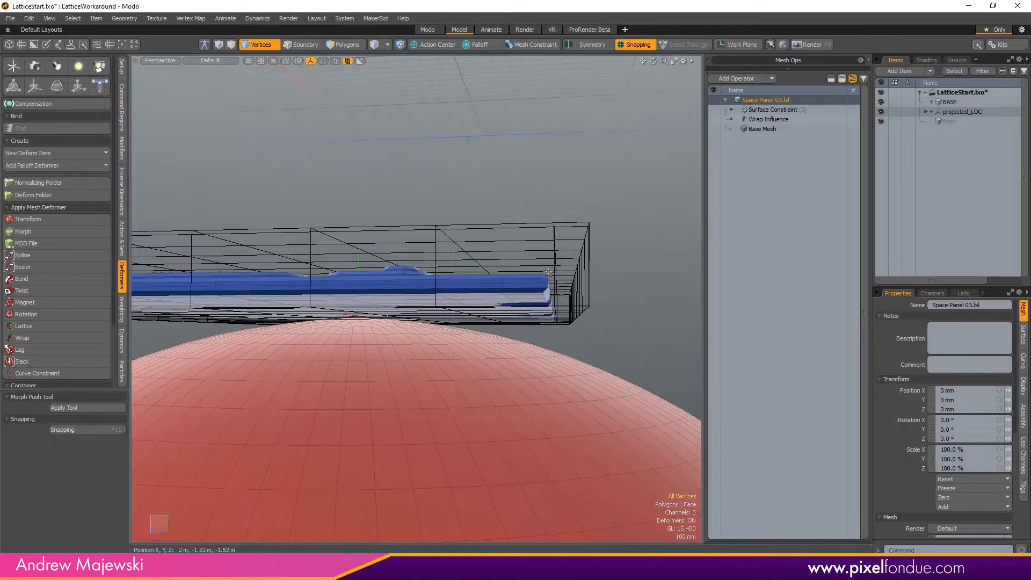
Switch to the Front view and select the unconstrained vertices on the lower bevel near the panel's left end.
{"action": "key", "text": "ctrl+space"}
{"action": "left_click", "coordinate": [571, 291]}
{"action": "right_click_drag", "start_coordinate": [585, 298], "coordinate": [511, 320], "text": "alt"}
{"action": "left_click_drag", "start_coordinate": [363, 311], "coordinate": [471, 301], "text": "alt"}
{"action": "right_click_drag", "start_coordinate": [310, 291], "coordinate": [463, 344], "text": "alt"}
{"action": "right_click_drag", "start_coordinate": [522, 318], "coordinate": [565, 328], "text": "alt"}
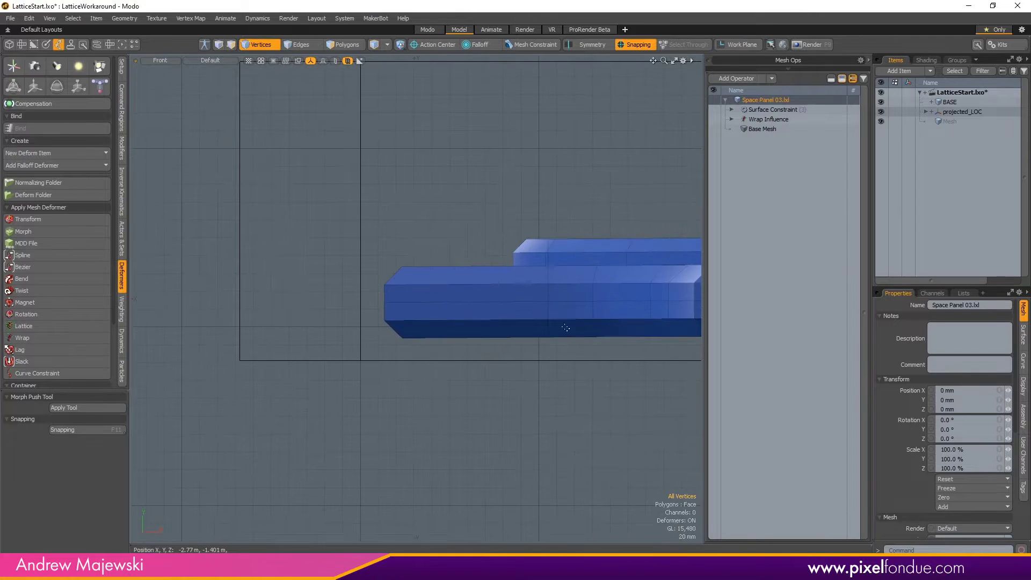
{"action": "middle_click_drag", "start_coordinate": [569, 311], "coordinate": [524, 329]}
{"action": "right_click_drag", "start_coordinate": [608, 377], "coordinate": [502, 382], "text": "alt"}
Add the matching lower-bevel vertices near the panel's right end to the vertex selection.
{"action": "left_click_drag", "start_coordinate": [596, 361], "coordinate": [251, 322], "text": "alt"}
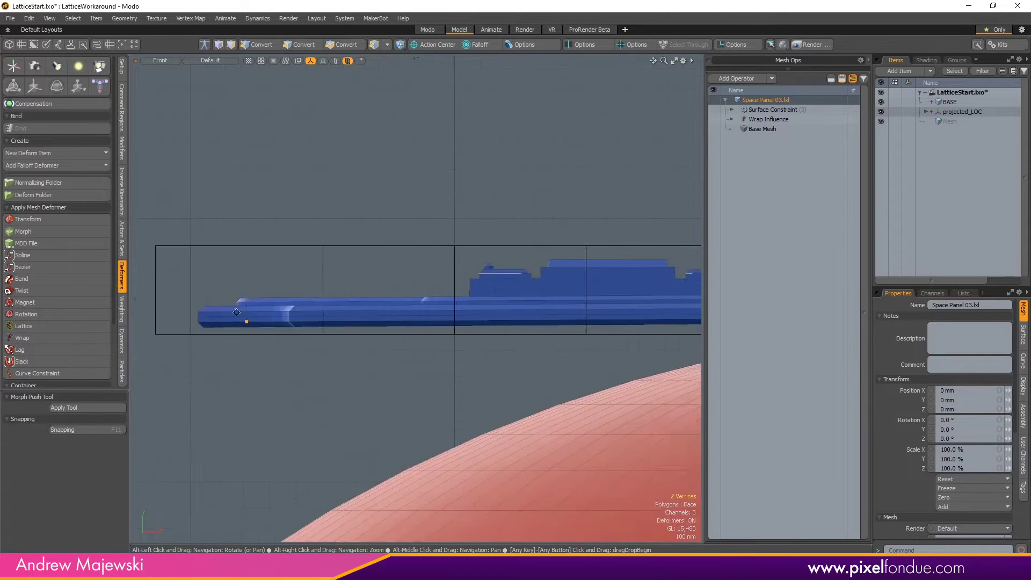
{"action": "left_click_drag", "start_coordinate": [585, 322], "coordinate": [242, 318], "text": "alt"}
{"action": "left_click_drag", "start_coordinate": [591, 325], "coordinate": [258, 327], "text": "alt"}
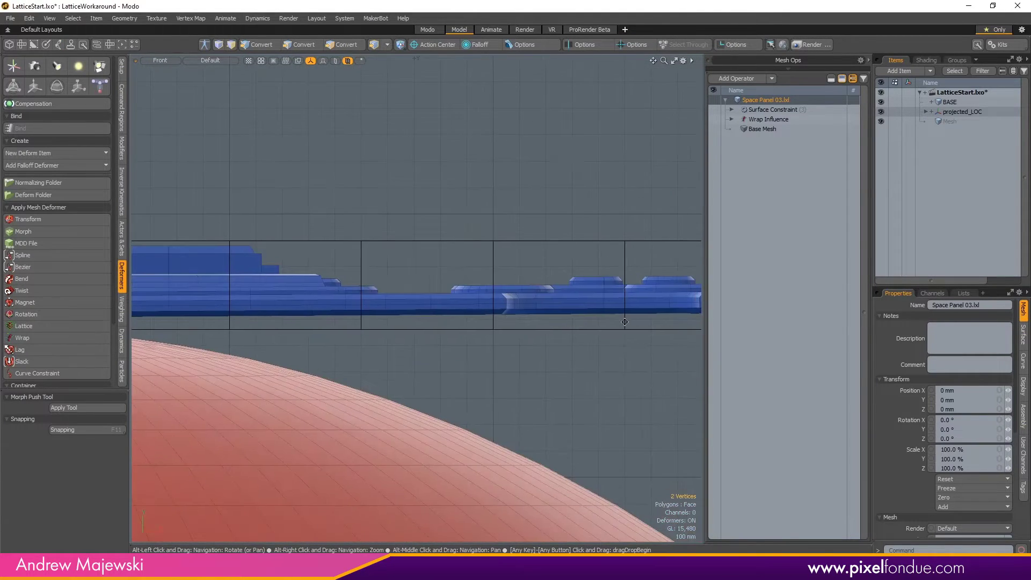
{"action": "left_click_drag", "start_coordinate": [624, 321], "coordinate": [416, 322], "text": "alt"}
{"action": "right_click_drag", "start_coordinate": [512, 301], "coordinate": [616, 347], "text": "alt"}
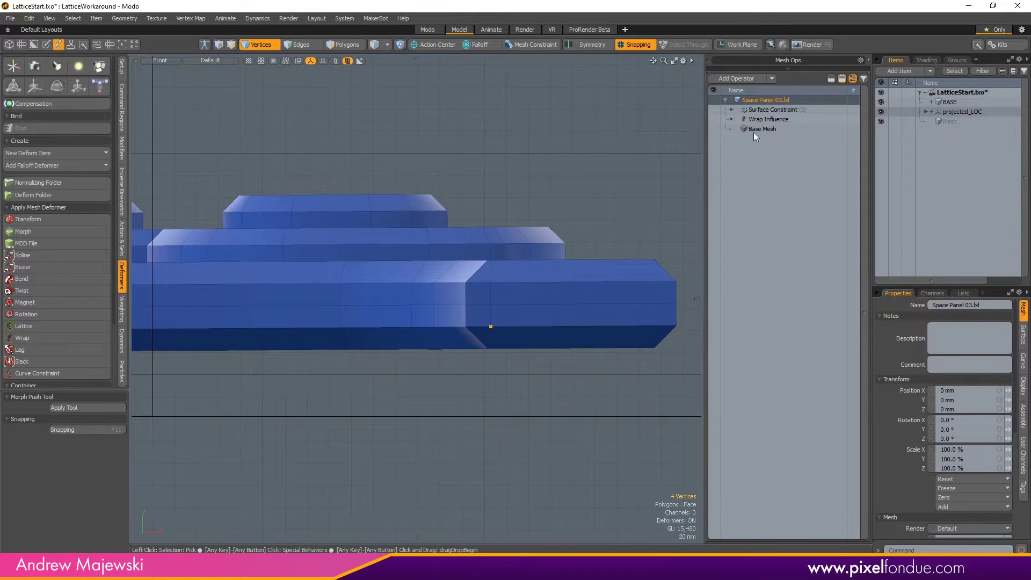
Expand the panel's Surface Constraint and open its Select By Index selection.
{"action": "left_click", "coordinate": [732, 110]}
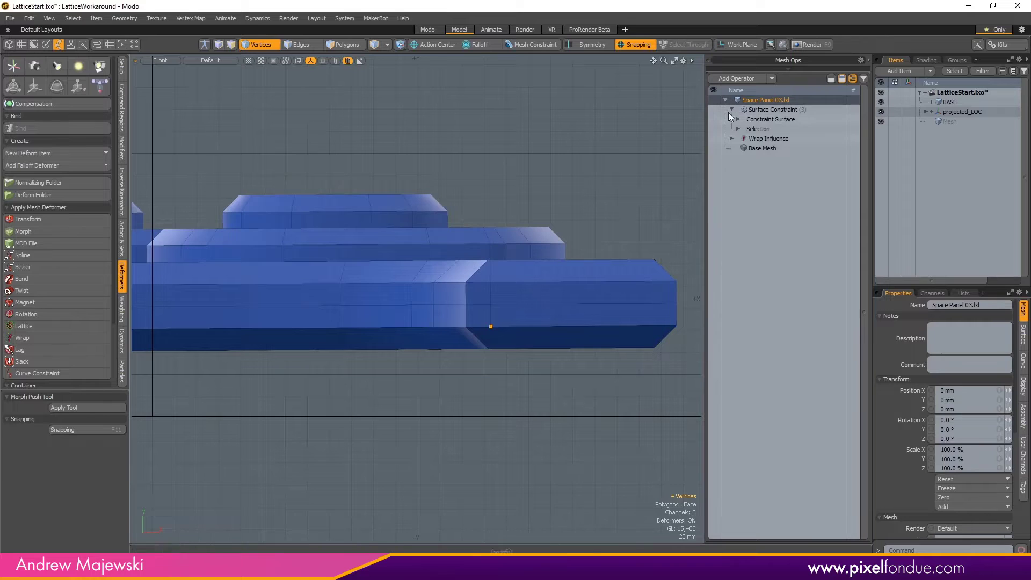
{"action": "left_click", "coordinate": [738, 129]}
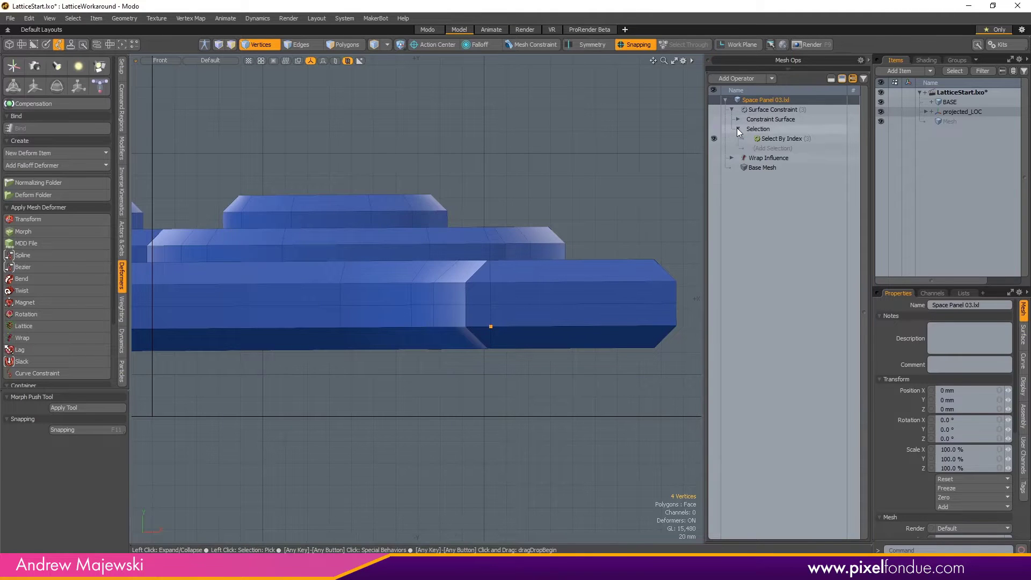
{"action": "left_click", "coordinate": [800, 138]}
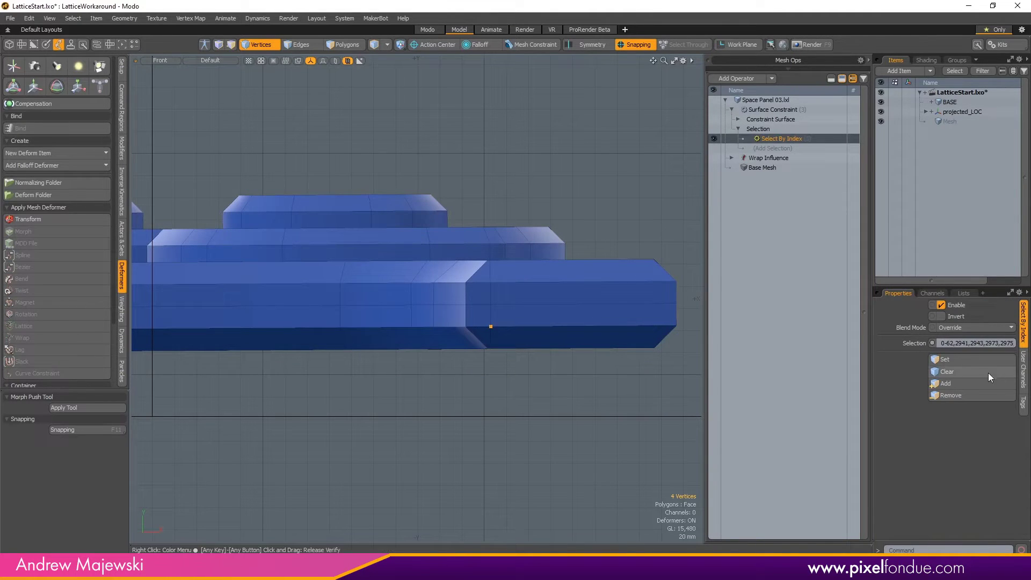
Switch to the Right view, clear the vertex selection, and select the lower-bevel vertex at the panel's near edge.
{"action": "scroll", "coordinate": [606, 333], "scroll_direction": "down", "scroll_amount": 4}
{"action": "key", "text": "ctrl+space"}
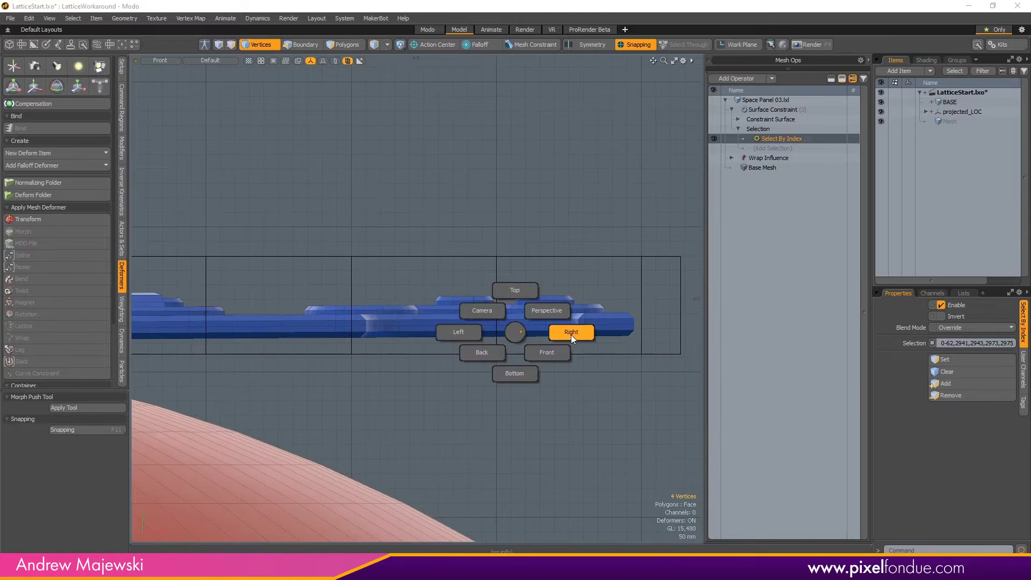
{"action": "left_click", "coordinate": [572, 331]}
{"action": "scroll", "coordinate": [307, 311], "scroll_direction": "up", "scroll_amount": 5}
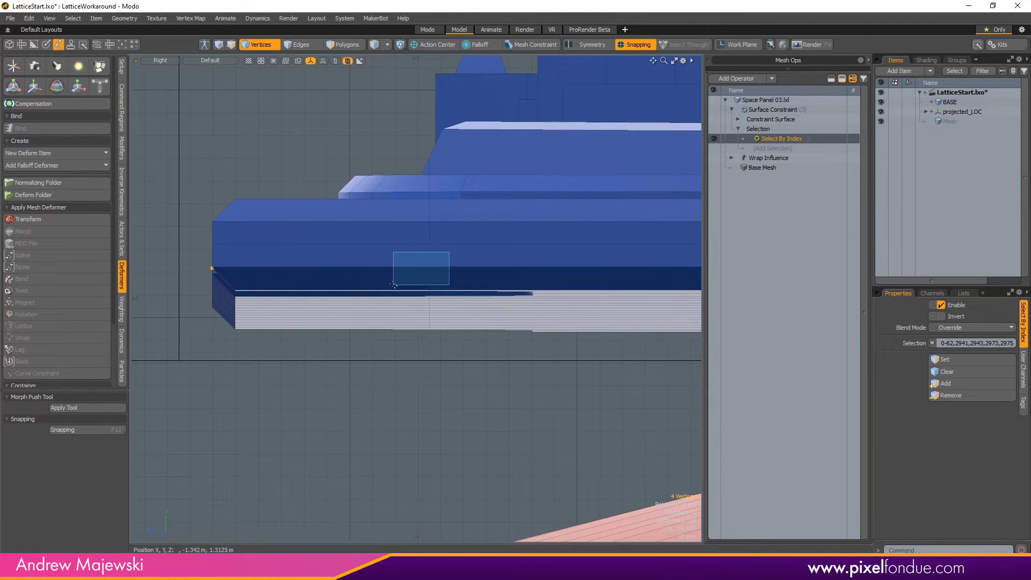
{"action": "left_click", "coordinate": [455, 262]}
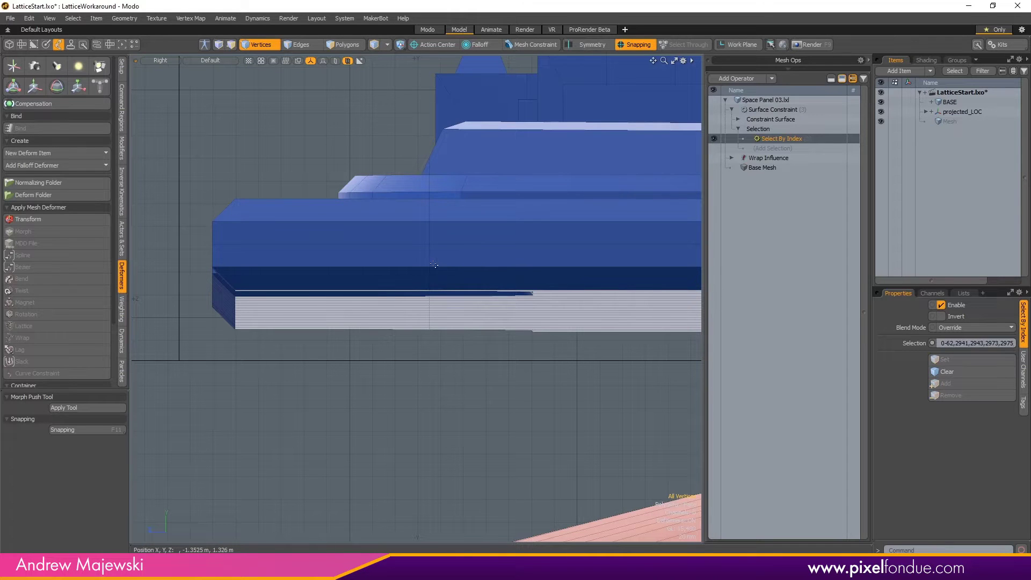
{"action": "right_click_drag", "start_coordinate": [427, 268], "coordinate": [422, 267]}
Add the lower-bevel vertices at the panel's opposite end to the selection and check them in the Perspective view.
{"action": "right_click_drag", "start_coordinate": [565, 268], "coordinate": [410, 262], "text": "alt"}
{"action": "middle_click_drag", "start_coordinate": [629, 250], "coordinate": [450, 260], "text": "alt"}
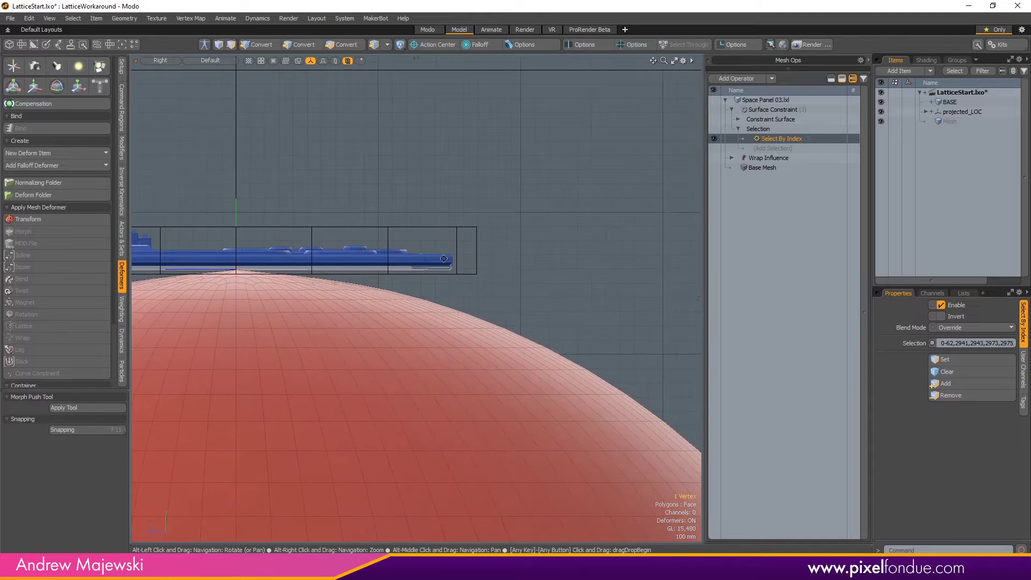
{"action": "right_click_drag", "start_coordinate": [453, 267], "coordinate": [568, 303], "text": "alt"}
{"action": "right_click_drag", "start_coordinate": [282, 230], "coordinate": [365, 245], "text": "alt"}
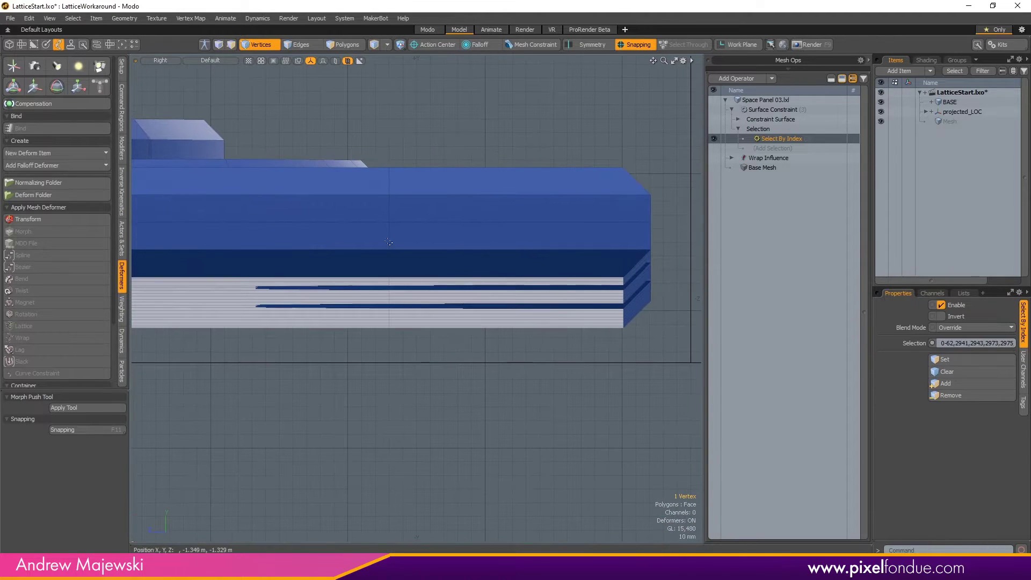
{"action": "left_click_drag", "start_coordinate": [552, 243], "coordinate": [479, 156], "text": "alt"}
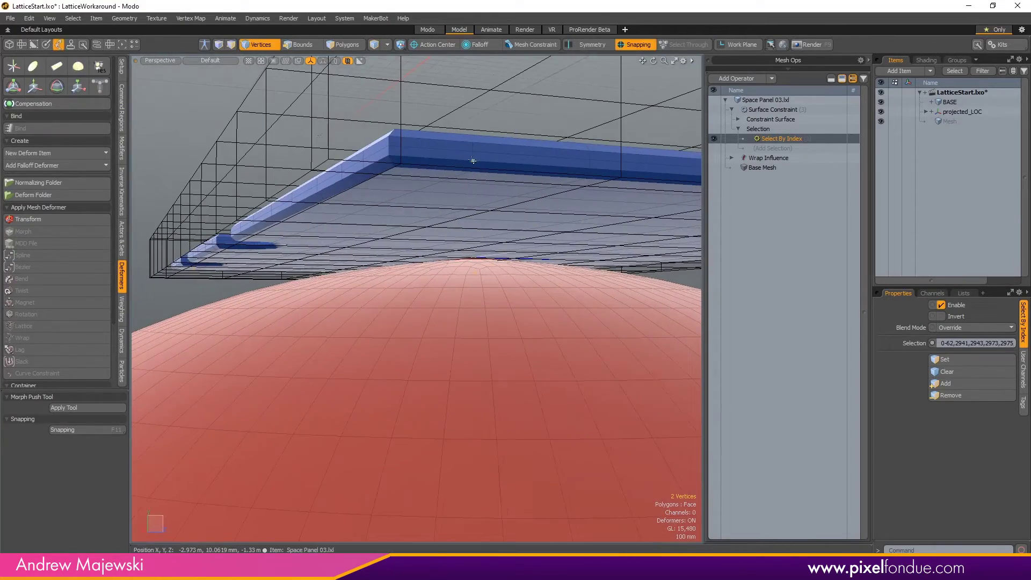
{"action": "left_click_drag", "start_coordinate": [587, 259], "coordinate": [615, 344], "text": "alt"}
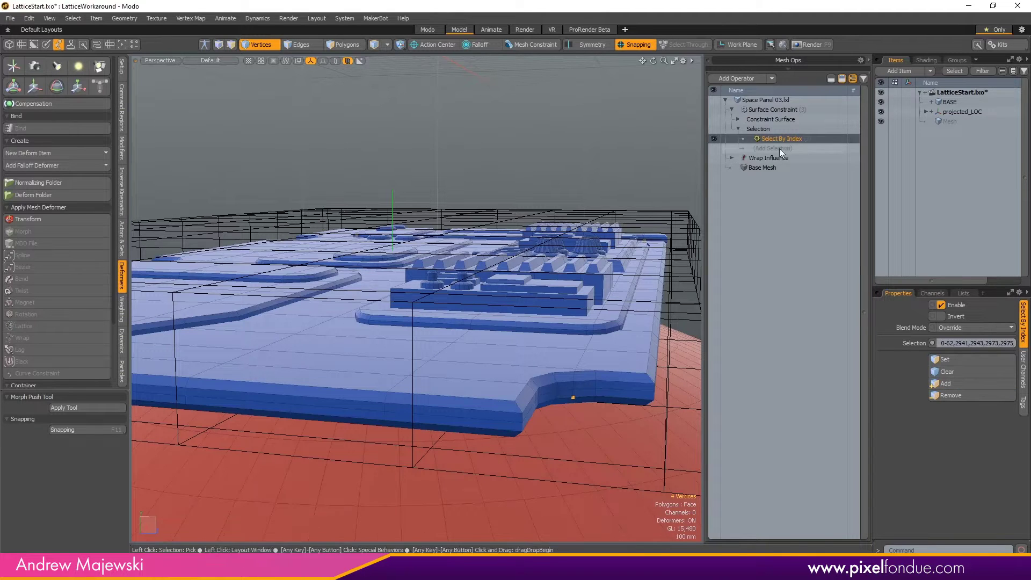
{"action": "left_click_drag", "start_coordinate": [623, 226], "coordinate": [693, 103], "text": "ctrl+alt"}
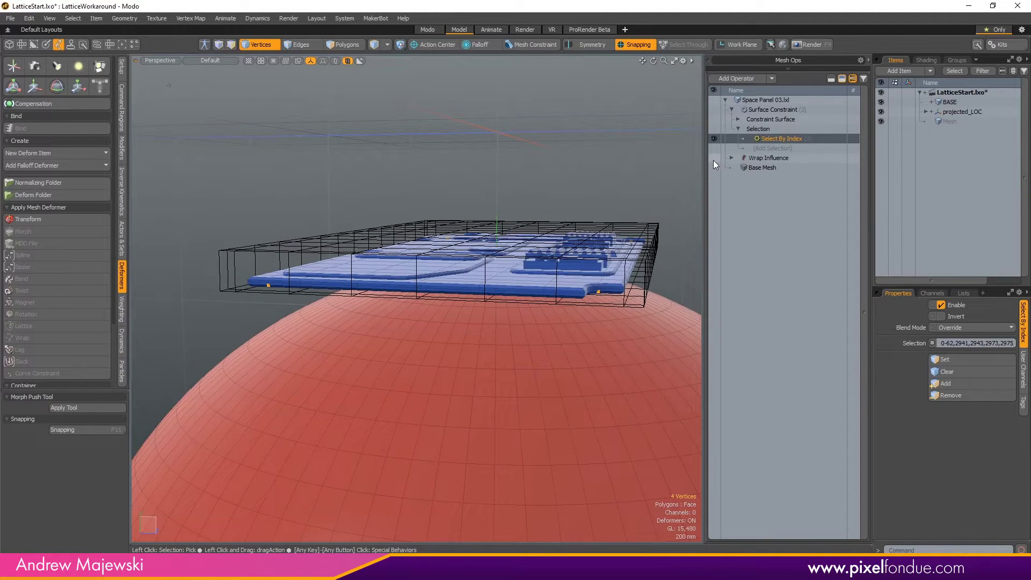
Enable the panel's Surface Constraint, return to the Space Panel 03.lxl mesh, and select the missed vertex above the gap in its notch.
{"action": "left_click", "coordinate": [714, 110]}
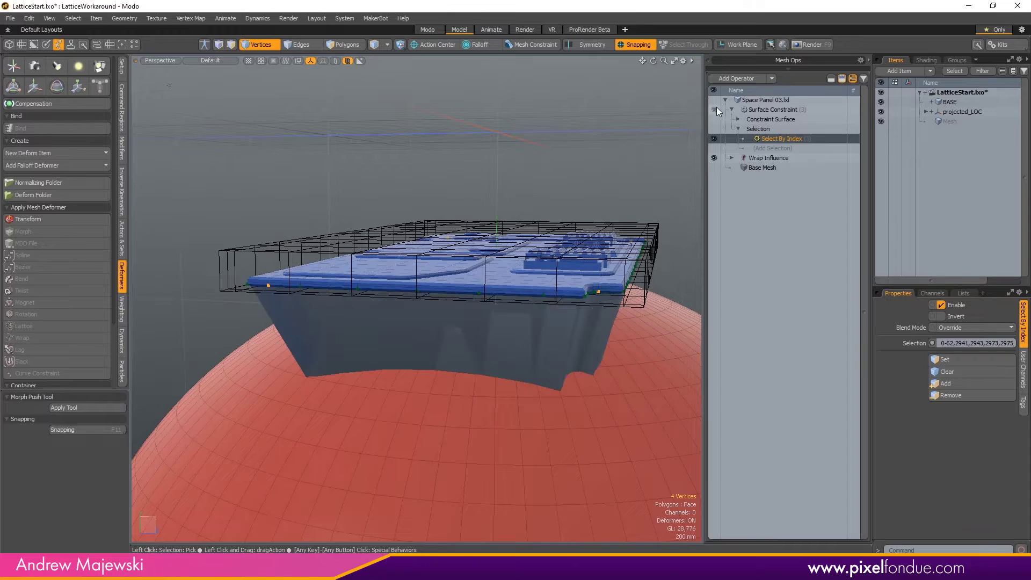
{"action": "left_click_drag", "start_coordinate": [617, 226], "coordinate": [354, 215], "text": "alt"}
{"action": "left_click", "coordinate": [777, 102]}
{"action": "scroll", "coordinate": [363, 330], "scroll_direction": "up", "scroll_amount": 5}
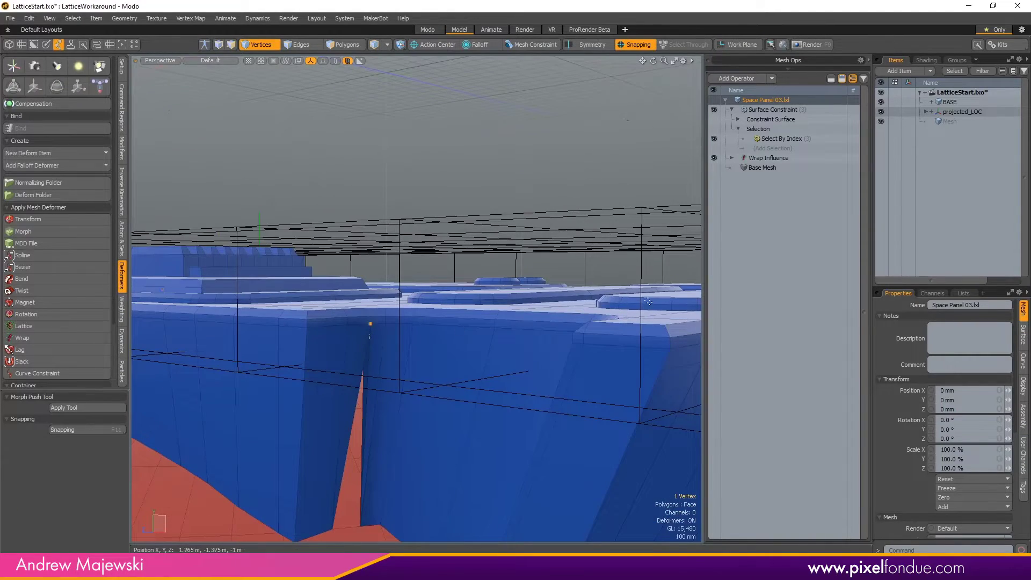
Add the missed vertex above the second gap at the panel's notched corner to the vertex selection.
{"action": "left_click_drag", "start_coordinate": [649, 303], "coordinate": [579, 320], "text": "alt"}
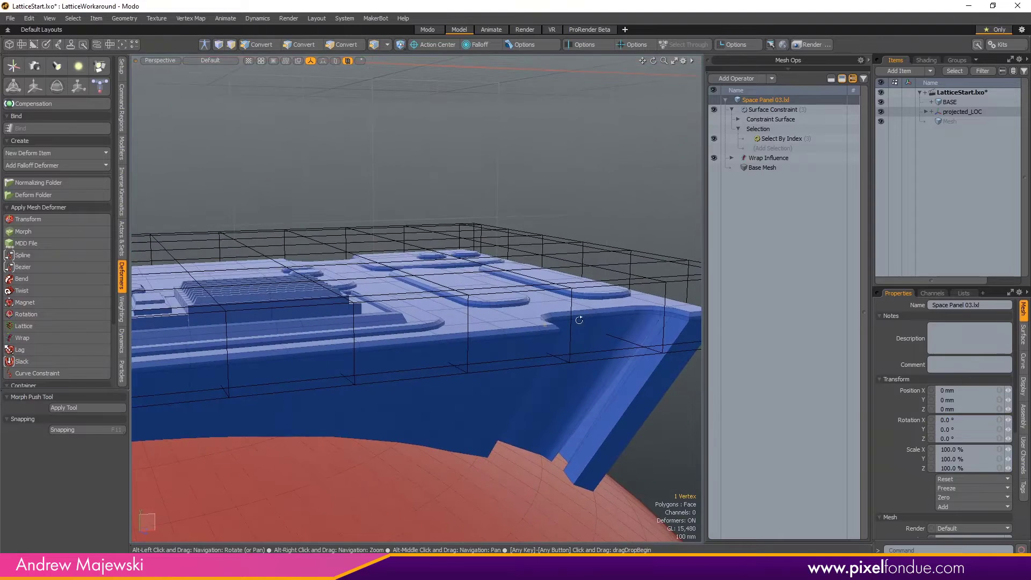
{"action": "scroll", "coordinate": [661, 317], "scroll_direction": "up", "scroll_amount": 5}
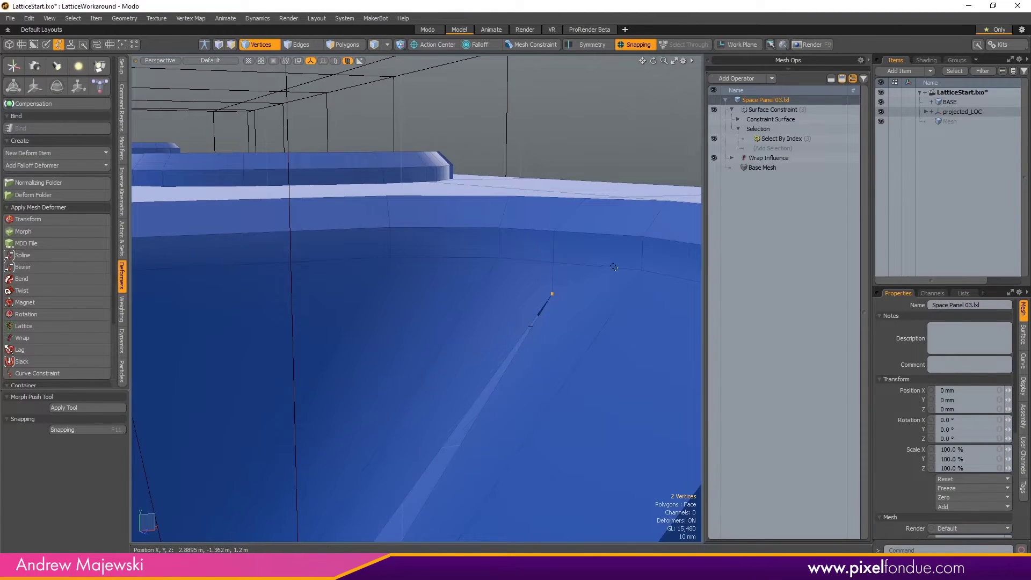
{"action": "left_click_drag", "start_coordinate": [614, 267], "coordinate": [518, 289], "text": "alt"}
{"action": "scroll", "coordinate": [621, 253], "scroll_direction": "down", "scroll_amount": 3, "text": "alt"}
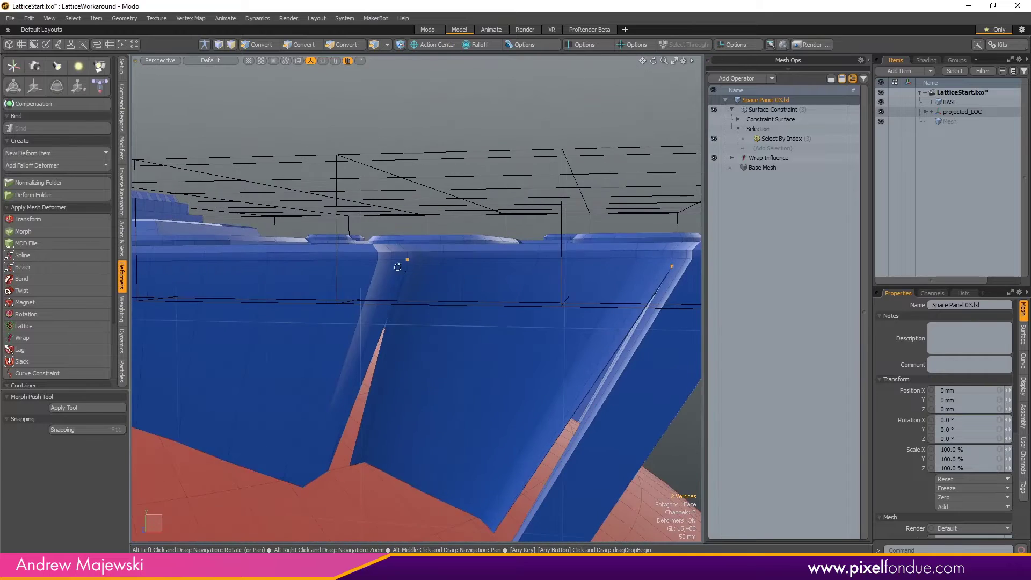
{"action": "scroll", "coordinate": [398, 267], "scroll_direction": "up", "scroll_amount": 4, "text": "alt"}
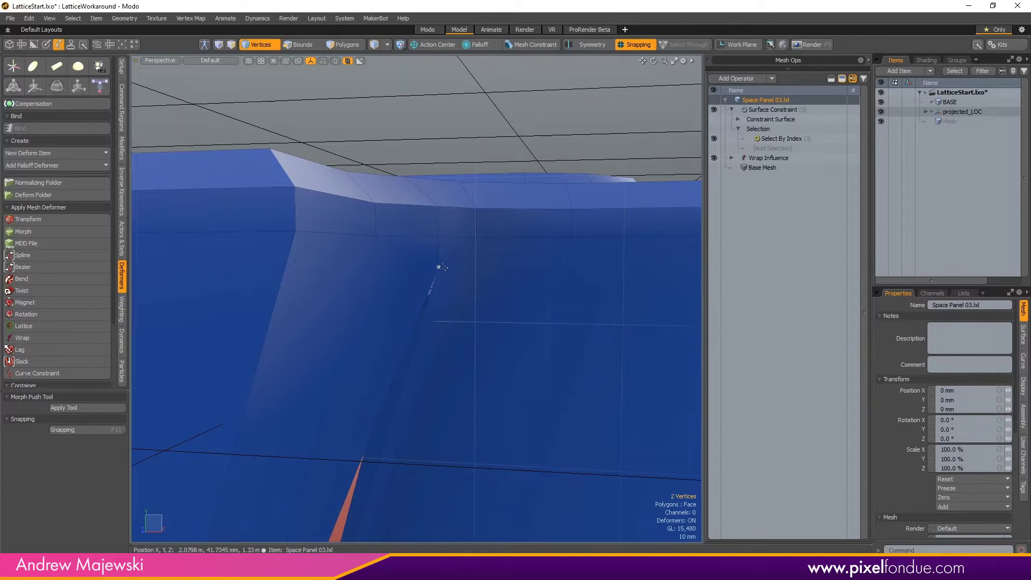
{"action": "scroll", "coordinate": [445, 267], "scroll_direction": "down", "scroll_amount": 5, "text": "alt"}
{"action": "left_click_drag", "start_coordinate": [444, 268], "coordinate": [490, 283], "text": "alt"}
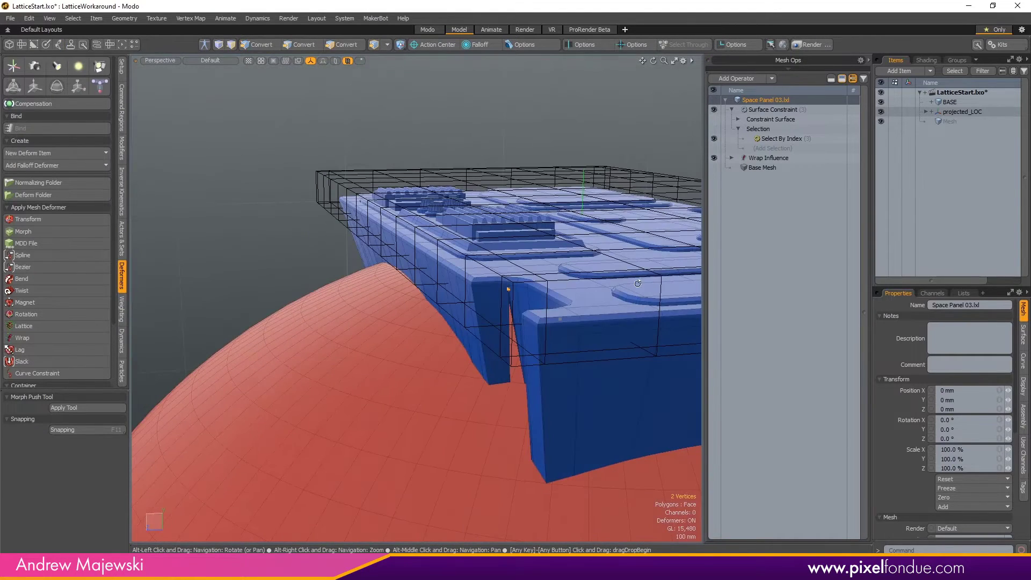
Add the missed vertices in the panel's corner notch and in the notch midway along its long side to the selection.
{"action": "left_click_drag", "start_coordinate": [638, 283], "coordinate": [510, 263], "text": "alt"}
{"action": "scroll", "coordinate": [506, 259], "scroll_direction": "up", "scroll_amount": 3, "text": "alt"}
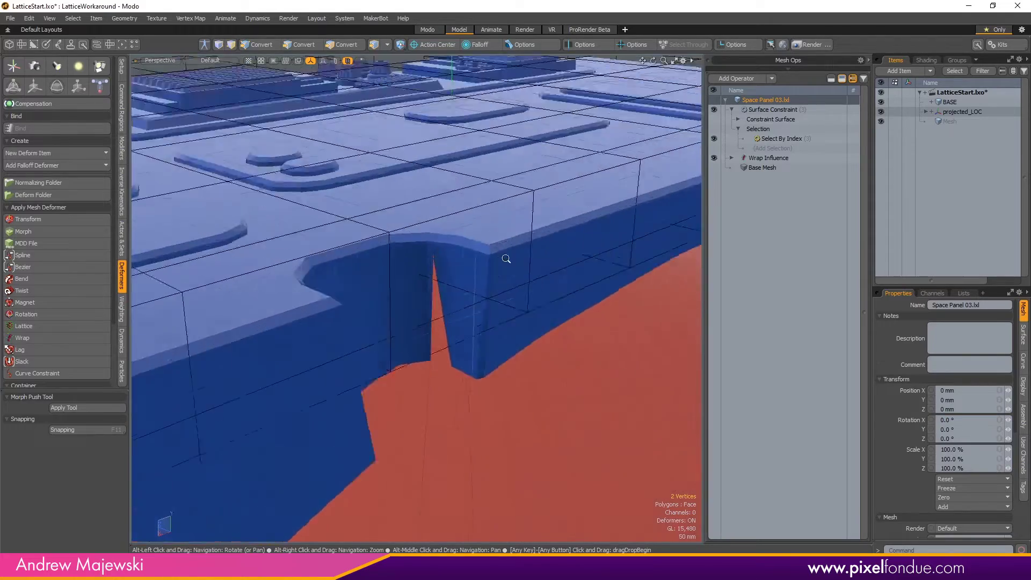
{"action": "scroll", "coordinate": [505, 259], "scroll_direction": "up", "scroll_amount": 2, "text": "alt"}
{"action": "left_click_drag", "start_coordinate": [471, 315], "coordinate": [315, 285], "text": "alt"}
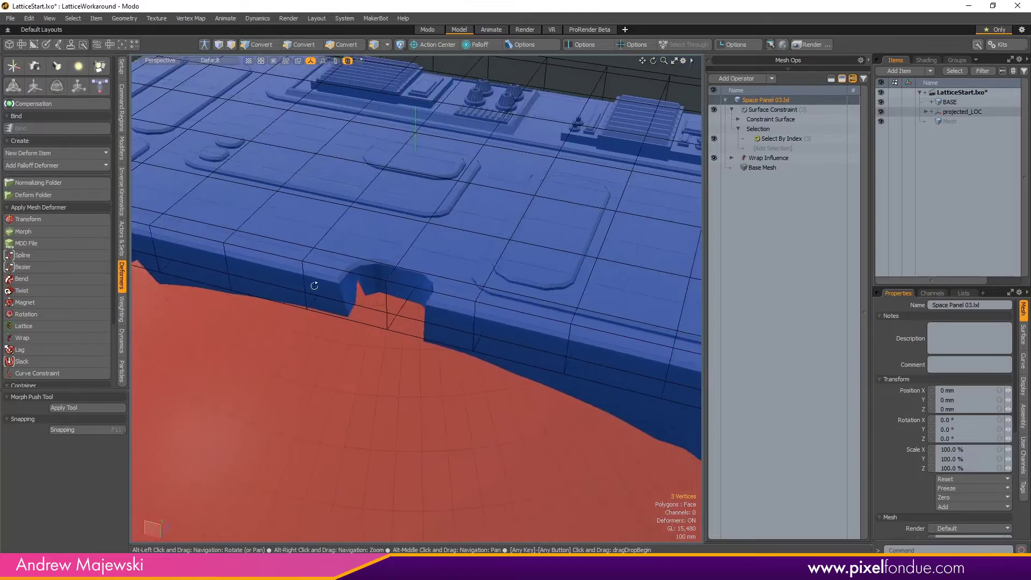
{"action": "right_click_drag", "start_coordinate": [315, 286], "coordinate": [482, 301], "text": "alt"}
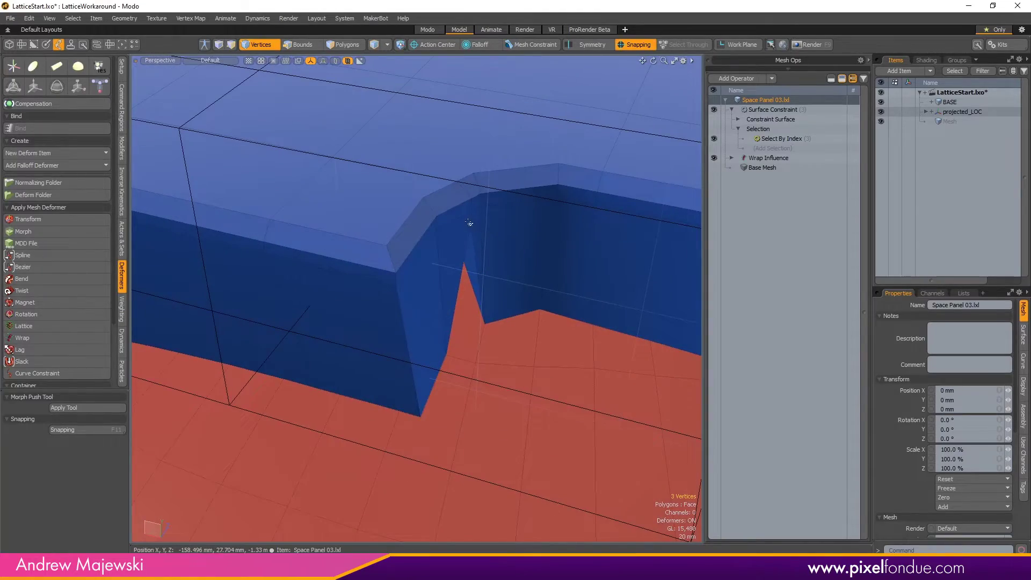
{"action": "left_click_drag", "start_coordinate": [469, 223], "coordinate": [411, 333], "text": "alt"}
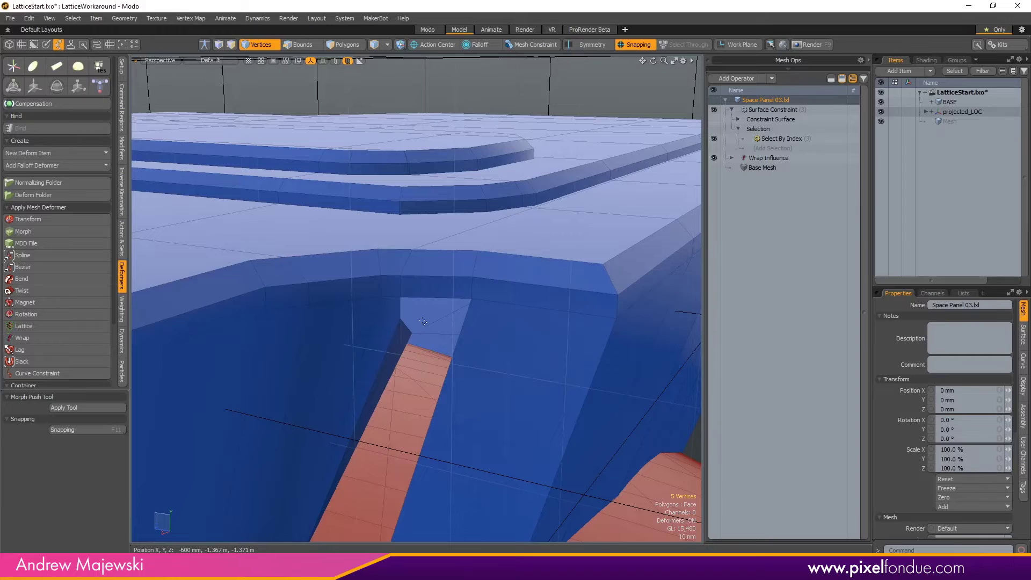
Add the remaining missed vertices on both sides of the end notch to the selection, and check the panel's other corner.
{"action": "right_click_drag", "start_coordinate": [432, 335], "coordinate": [395, 339], "text": "alt"}
{"action": "left_click_drag", "start_coordinate": [395, 339], "coordinate": [300, 344], "text": "alt"}
{"action": "right_click_drag", "start_coordinate": [301, 344], "coordinate": [417, 339], "text": "alt"}
{"action": "left_click_drag", "start_coordinate": [417, 338], "coordinate": [502, 325], "text": "alt"}
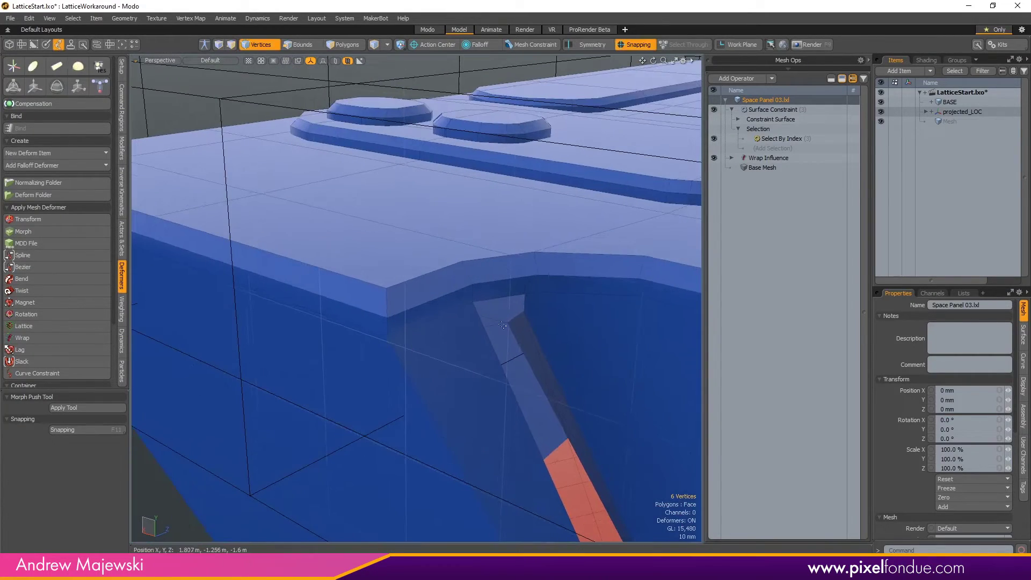
{"action": "right_click_drag", "start_coordinate": [513, 332], "coordinate": [457, 346], "text": "alt"}
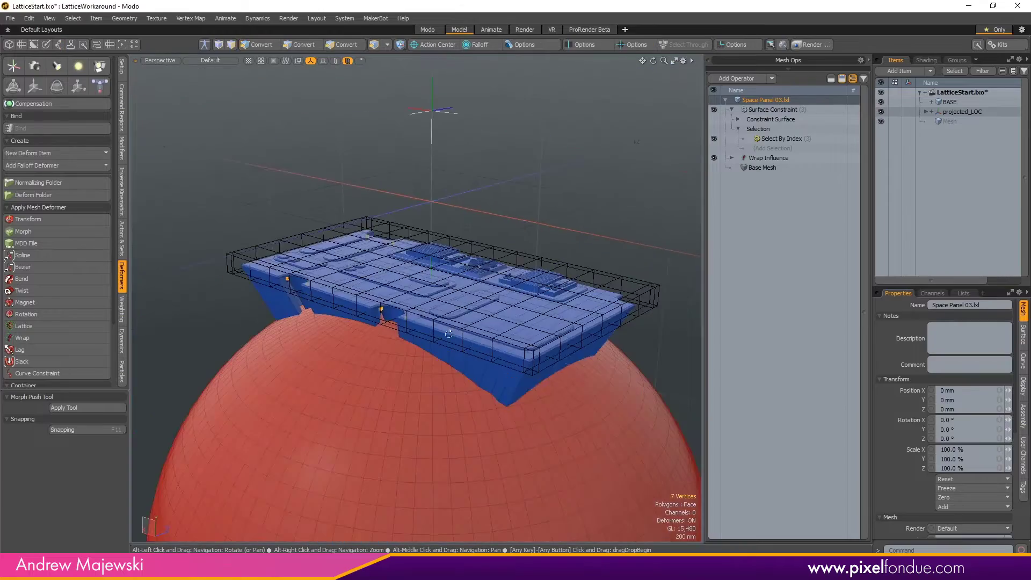
{"action": "left_click_drag", "start_coordinate": [457, 346], "coordinate": [199, 368], "text": "alt"}
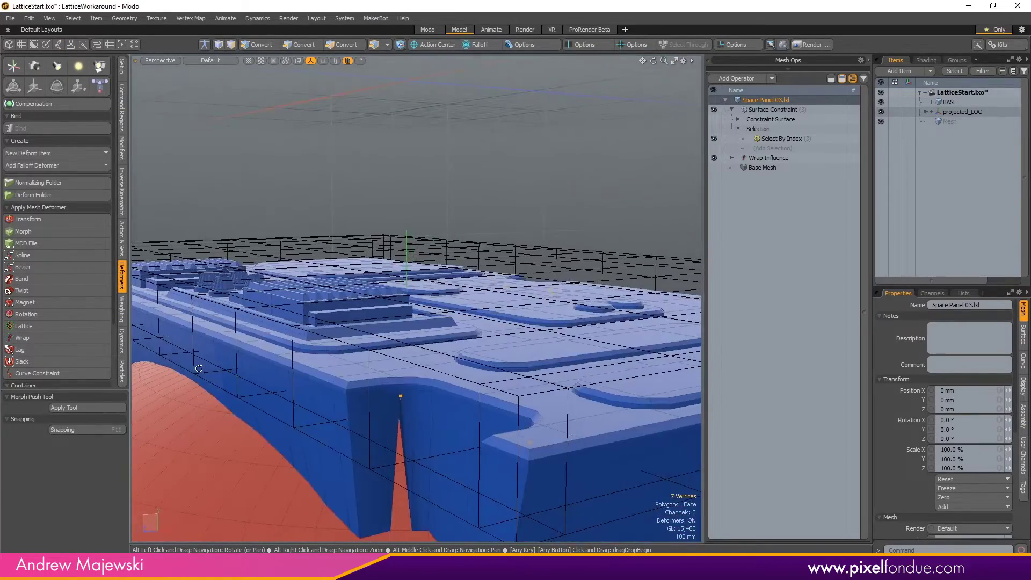
Add the selected vertices to the panel's Select By Index selection and clear the vertex selection.
{"action": "left_click", "coordinate": [780, 140]}
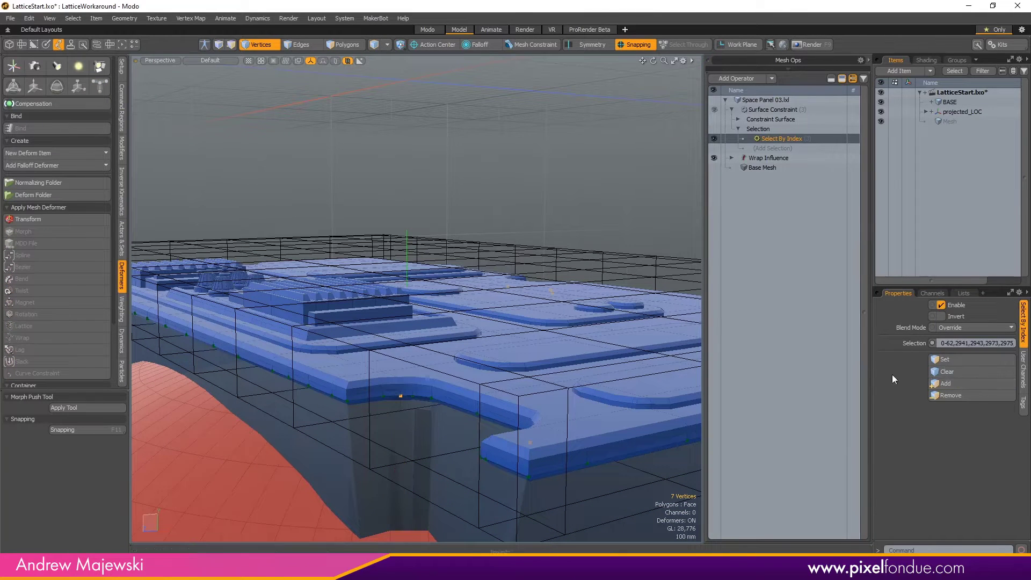
{"action": "right_click_drag", "start_coordinate": [483, 239], "coordinate": [464, 230], "text": "alt"}
{"action": "left_click_drag", "start_coordinate": [464, 230], "coordinate": [508, 179], "text": "alt"}
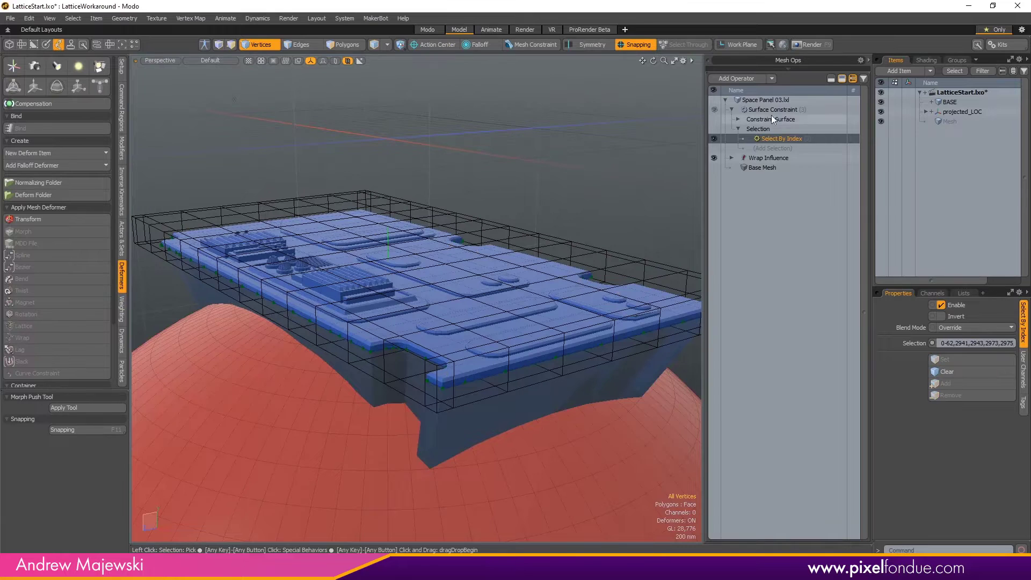
Select the CAGE mesh, enable its UPPER and LOWER points Surface Constraints, and clear the item selection.
{"action": "left_click", "coordinate": [763, 100]}
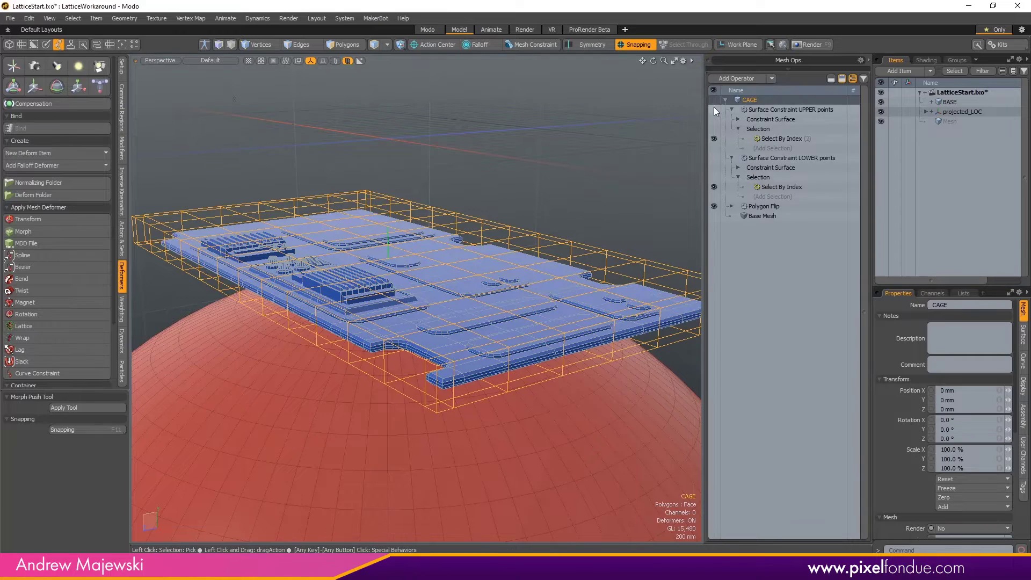
{"action": "left_click", "coordinate": [714, 109]}
{"action": "left_click", "coordinate": [714, 158]}
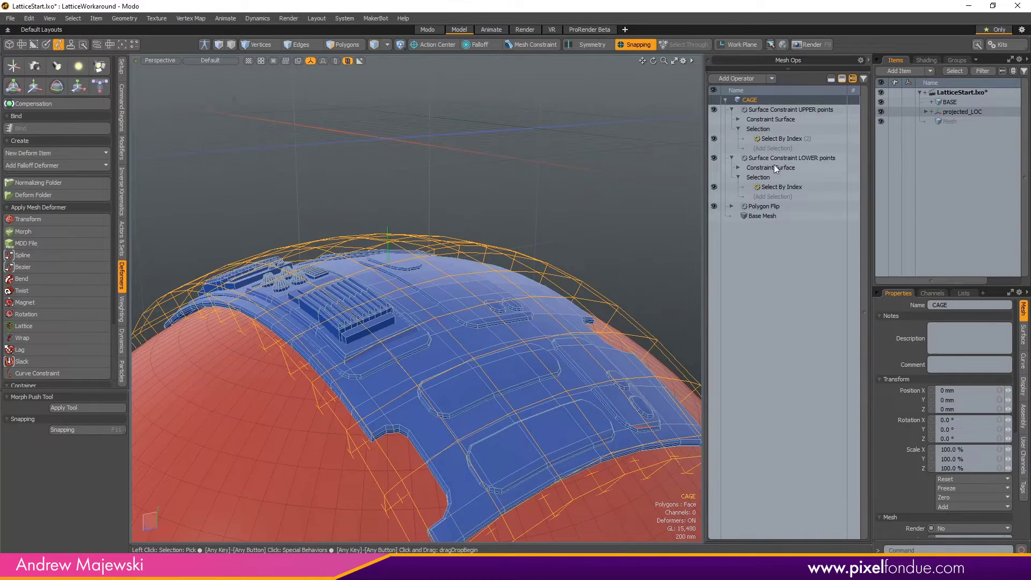
{"action": "left_click", "coordinate": [595, 179]}
{"action": "mouse_move", "coordinate": [595, 179]}
{"action": "left_mouse_down", "text": "alt"}
{"action": "mouse_move", "coordinate": [465, 200]}
{"action": "mouse_move", "coordinate": [572, 343]}
{"action": "mouse_move", "coordinate": [393, 327]}
{"action": "mouse_move", "coordinate": [361, 285]}
{"action": "mouse_move", "coordinate": [387, 301]}
{"action": "mouse_move", "coordinate": [275, 319]}
{"action": "mouse_move", "coordinate": [410, 287]}
{"action": "mouse_move", "coordinate": [504, 243]}
{"action": "mouse_move", "coordinate": [562, 247]}
{"action": "mouse_move", "coordinate": [501, 221]}
{"action": "mouse_move", "coordinate": [496, 233]}
{"action": "mouse_move", "coordinate": [368, 295]}
{"action": "mouse_move", "coordinate": [482, 322]}
{"action": "mouse_move", "coordinate": [575, 323]}
{"action": "mouse_move", "coordinate": [472, 338]}
{"action": "mouse_move", "coordinate": [571, 248]}
{"action": "mouse_move", "coordinate": [552, 472]}
{"action": "mouse_move", "coordinate": [489, 348]}
{"action": "left_mouse_up", "text": "alt"}
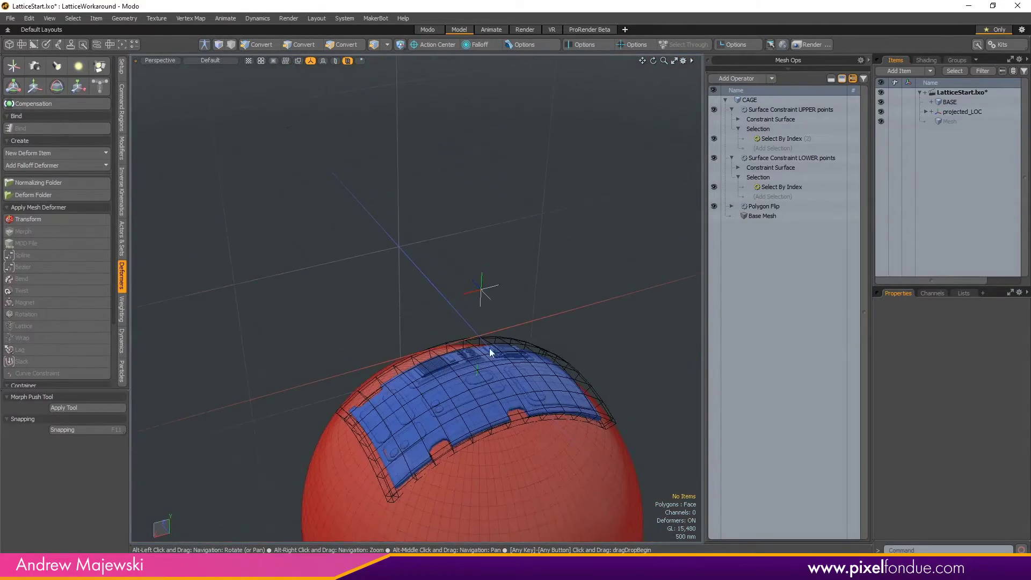
Move the projected_LOC locator to about X 2.5 m, Y -700 mm to shift the panel along the sphere.
{"action": "left_click", "coordinate": [483, 292]}
{"action": "scroll", "coordinate": [483, 293], "scroll_direction": "down", "scroll_amount": 3}
{"action": "left_click_drag", "start_coordinate": [483, 293], "coordinate": [541, 207], "text": "alt"}
{"action": "key", "text": "w"}
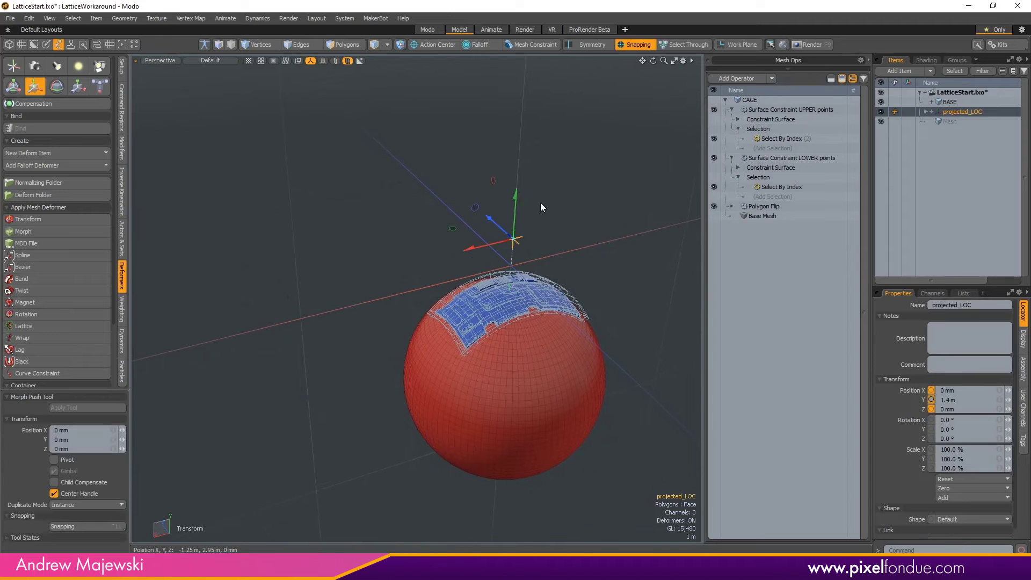
{"action": "left_click_drag", "start_coordinate": [513, 240], "coordinate": [455, 317]}
Examine the wrapped panel at the locator's new position, undo the last change, and leave the Move tool.
{"action": "left_click_drag", "start_coordinate": [456, 318], "coordinate": [370, 263], "text": "alt"}
{"action": "scroll", "coordinate": [450, 213], "scroll_direction": "up", "scroll_amount": 4}
{"action": "scroll", "coordinate": [416, 290], "scroll_direction": "down", "scroll_amount": 5}
{"action": "left_click_drag", "start_coordinate": [634, 250], "coordinate": [552, 278], "text": "alt"}
{"action": "key", "text": "ctrl+z"}
{"action": "key", "text": "q"}
{"action": "left_click", "coordinate": [560, 248]}
{"action": "left_click_drag", "start_coordinate": [601, 371], "coordinate": [661, 243], "text": "alt"}
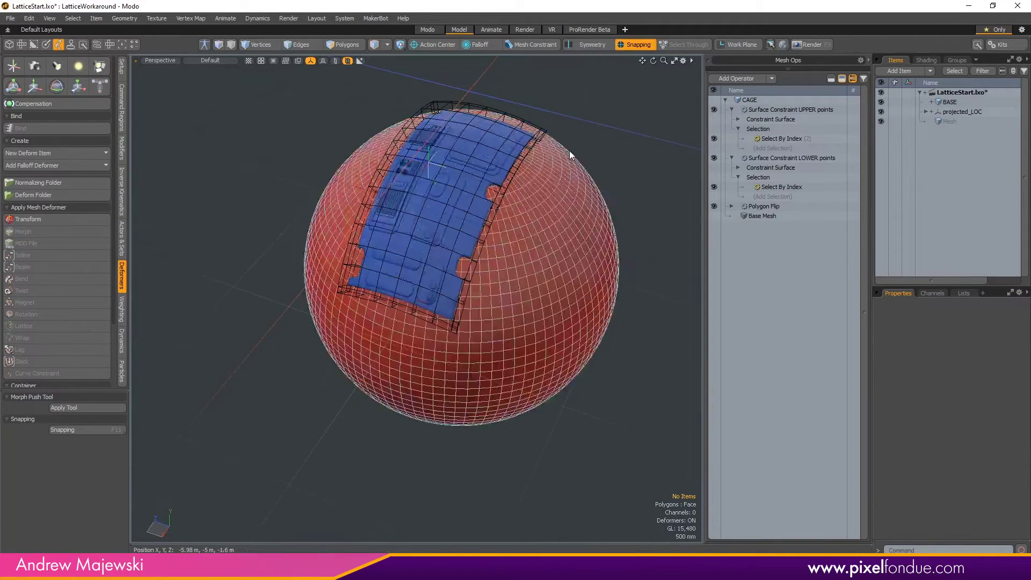
{"action": "left_click_drag", "start_coordinate": [639, 193], "coordinate": [692, 237], "text": "alt"}
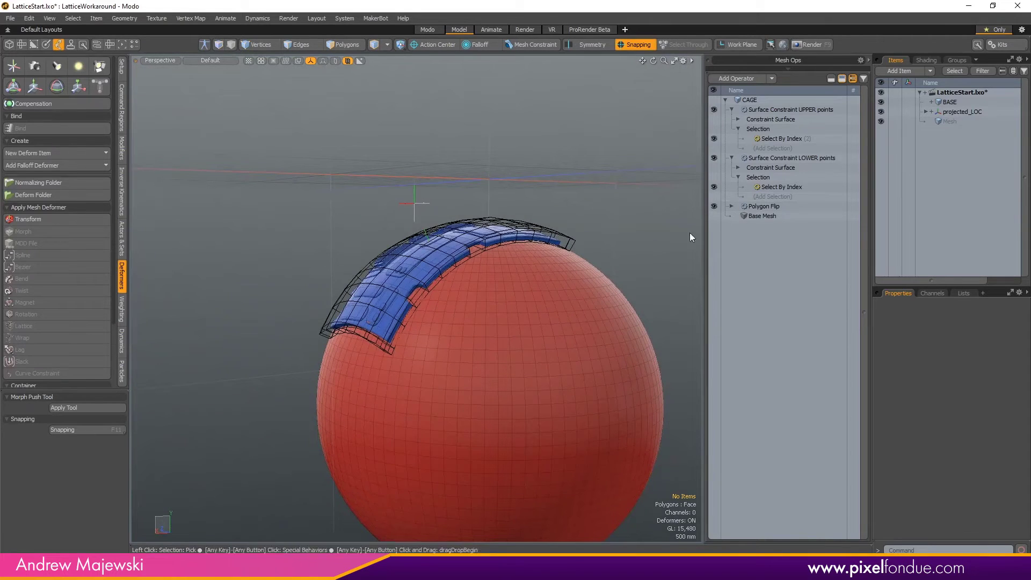
Add a Lattice deformer to the CAGE mesh with Auto Fitting and the default divisions.
{"action": "left_click", "coordinate": [568, 239]}
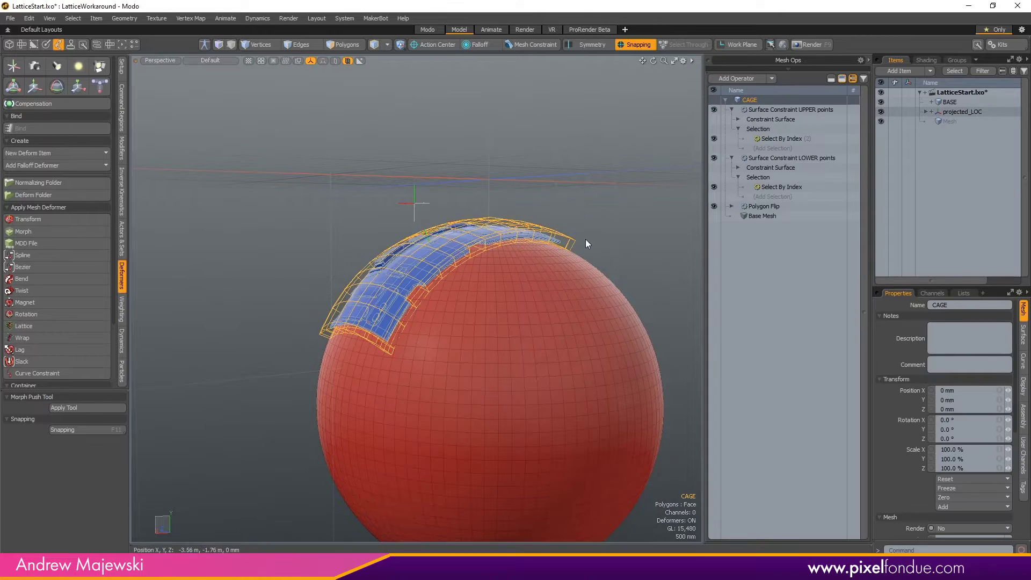
{"action": "left_click_drag", "start_coordinate": [639, 237], "coordinate": [678, 270], "text": "alt"}
{"action": "left_click_drag", "start_coordinate": [605, 217], "coordinate": [258, 222], "text": "alt"}
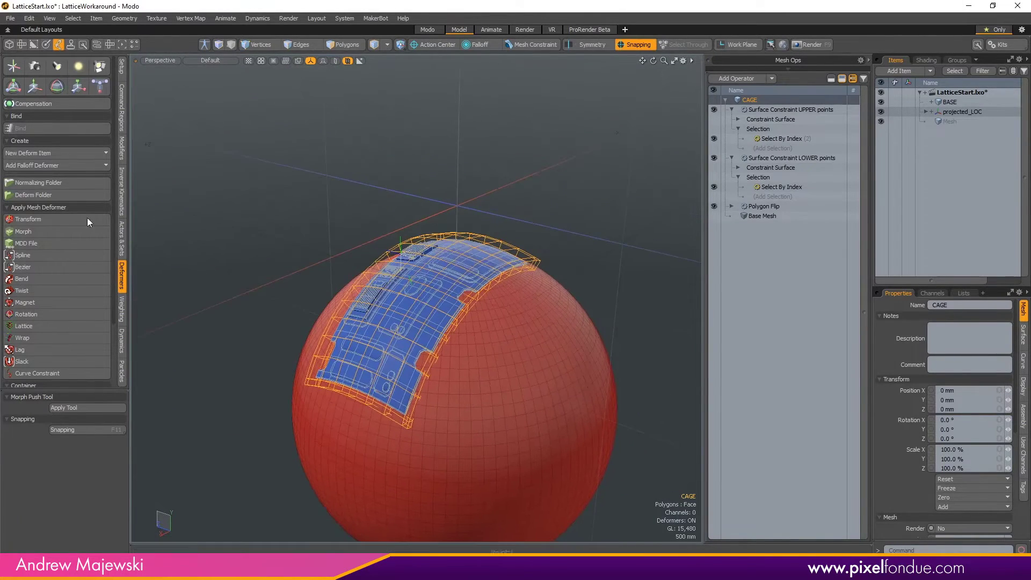
{"action": "left_click", "coordinate": [40, 325]}
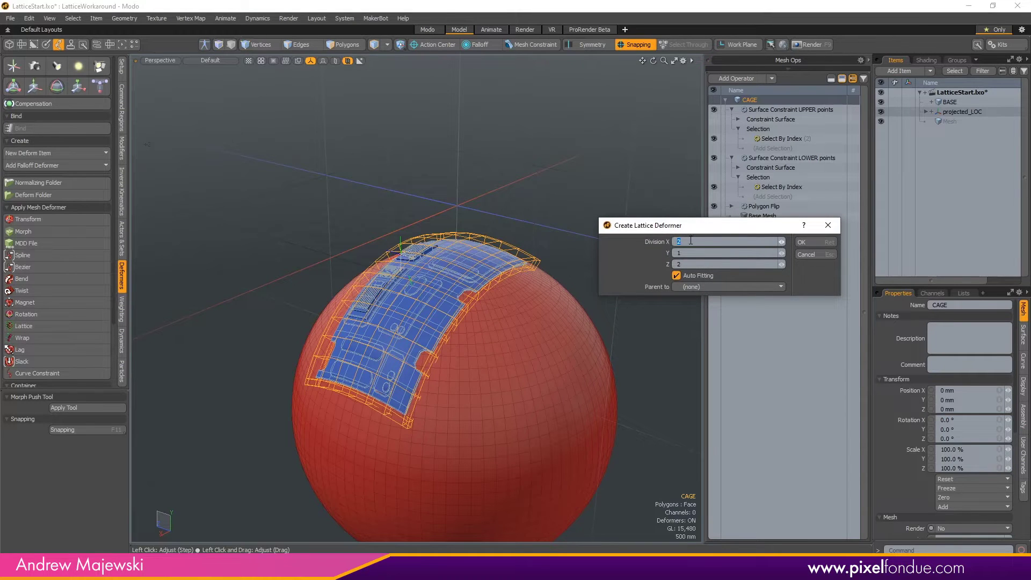
{"action": "left_click", "coordinate": [813, 242]}
Move the CAGE's Lattice deformer below both Surface Constraints, directly above Polygon Flip.
{"action": "left_click_drag", "start_coordinate": [668, 260], "coordinate": [660, 154], "text": "alt"}
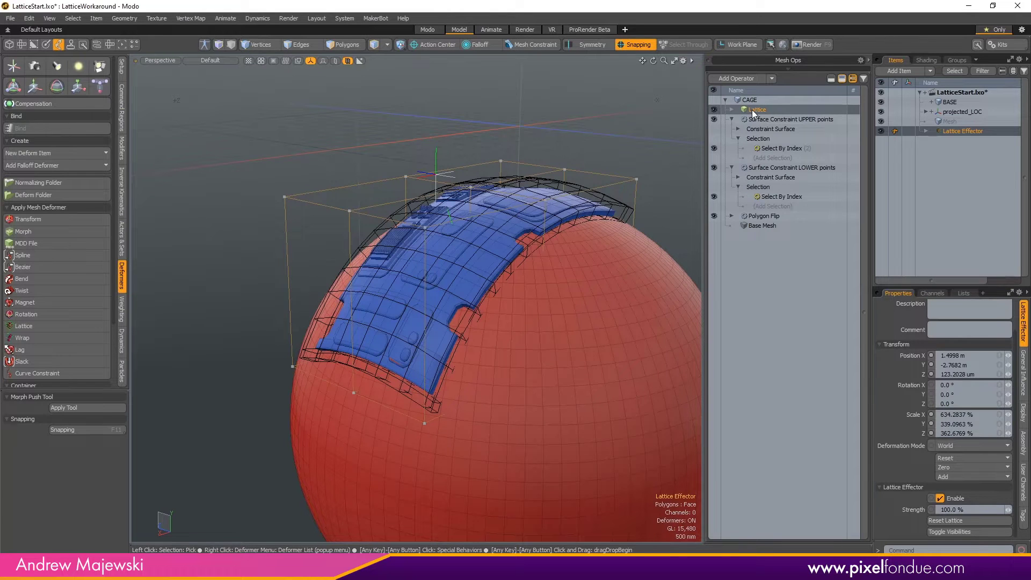
{"action": "left_click_drag", "start_coordinate": [752, 109], "coordinate": [754, 113]}
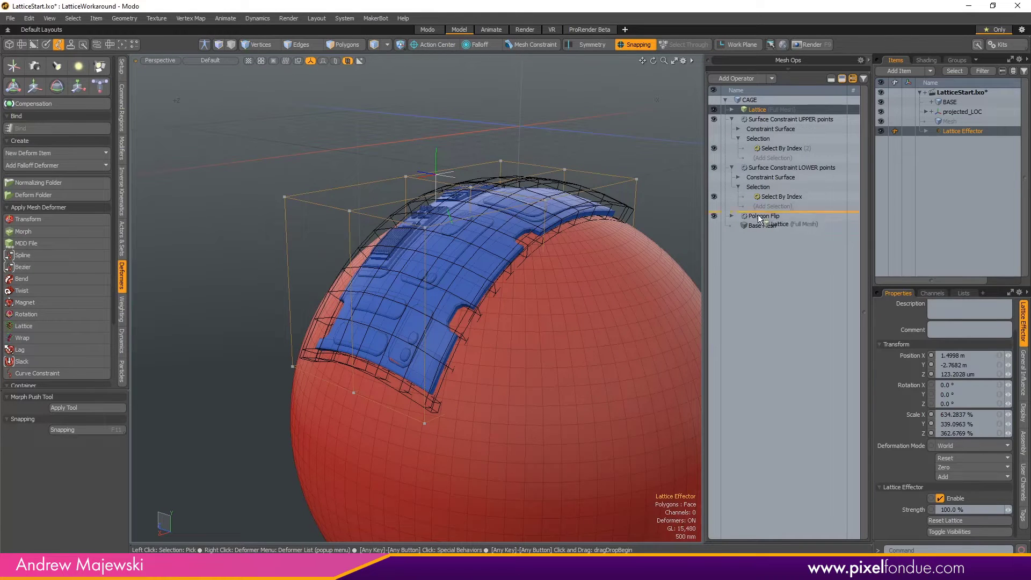
{"action": "left_click_drag", "start_coordinate": [758, 217], "coordinate": [759, 211]}
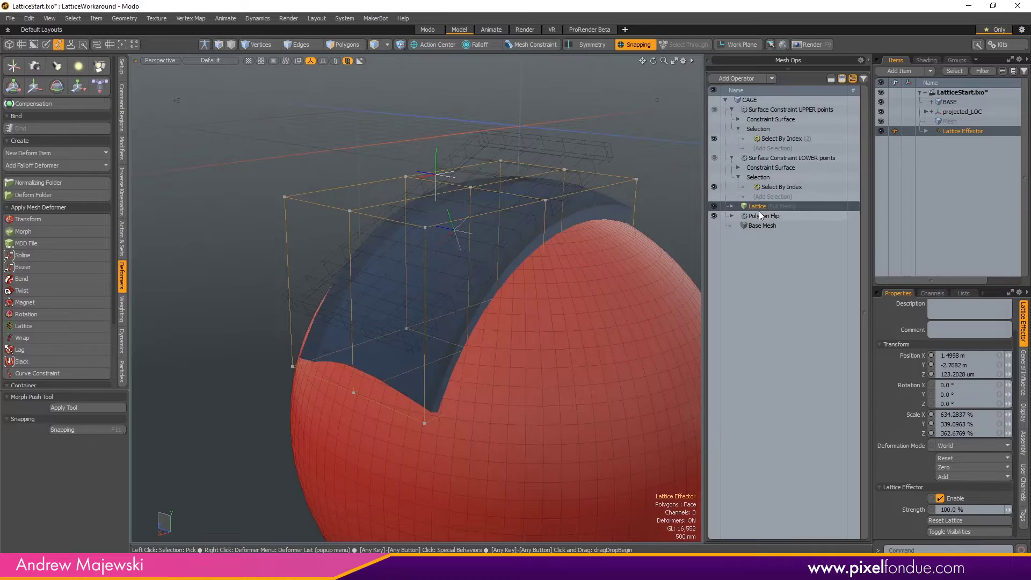
Reset the lattice with Auto Fitting, Reset Lattice Transform and Reset Control Positions enabled.
{"action": "left_click_drag", "start_coordinate": [671, 208], "coordinate": [697, 216], "text": "alt"}
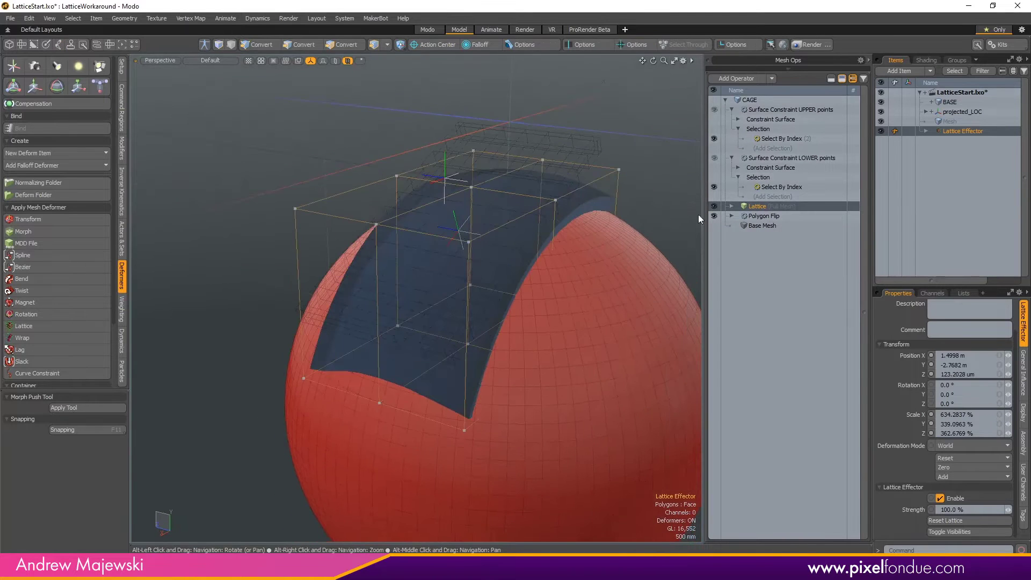
{"action": "left_click", "coordinate": [977, 521]}
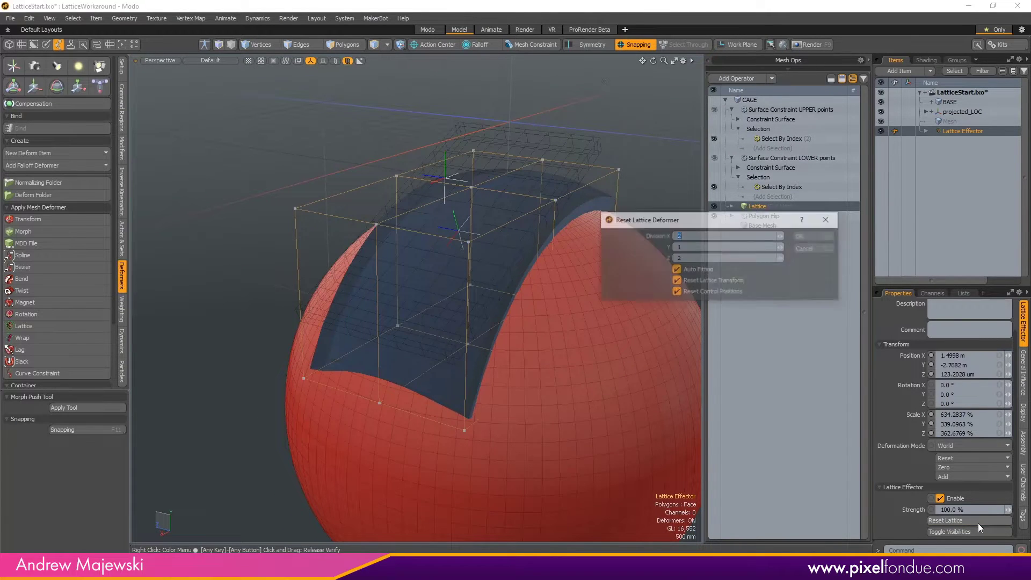
{"action": "left_click", "coordinate": [813, 236]}
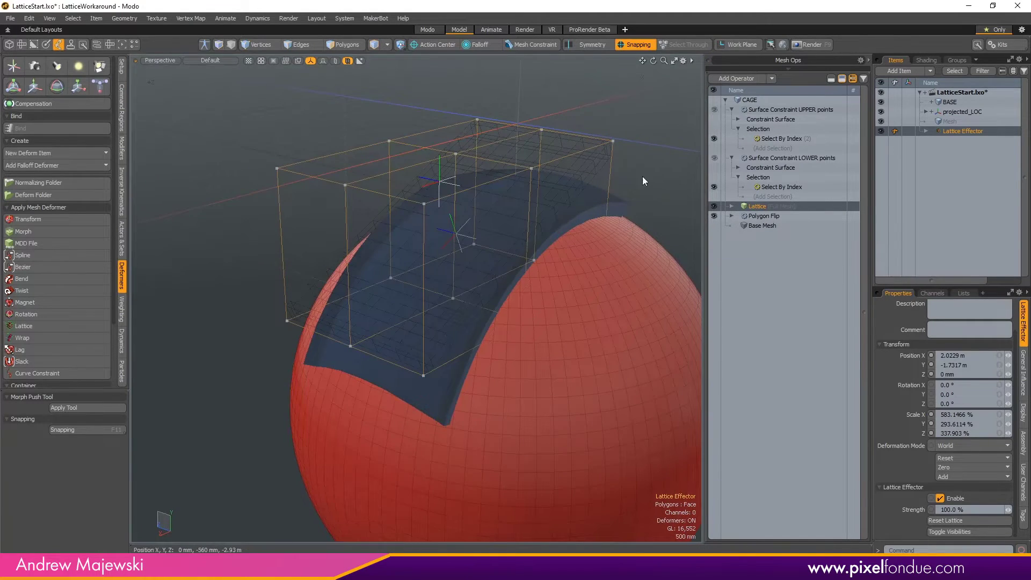
Disable the CAGE's UPPER and LOWER points Surface Constraints and select the projected_LOC locator.
{"action": "left_click_drag", "start_coordinate": [643, 181], "coordinate": [531, 168], "text": "alt"}
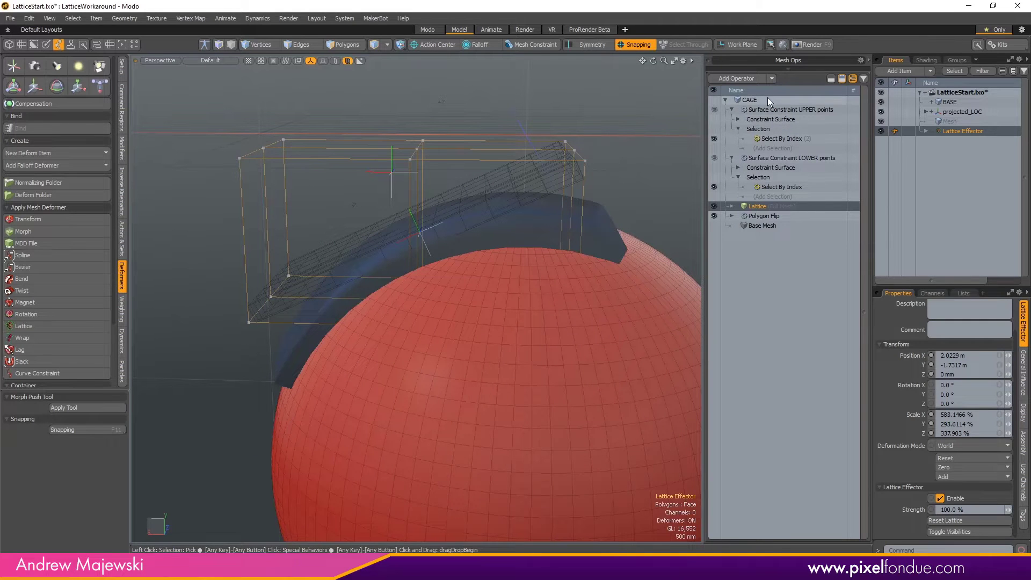
{"action": "left_click", "coordinate": [714, 109]}
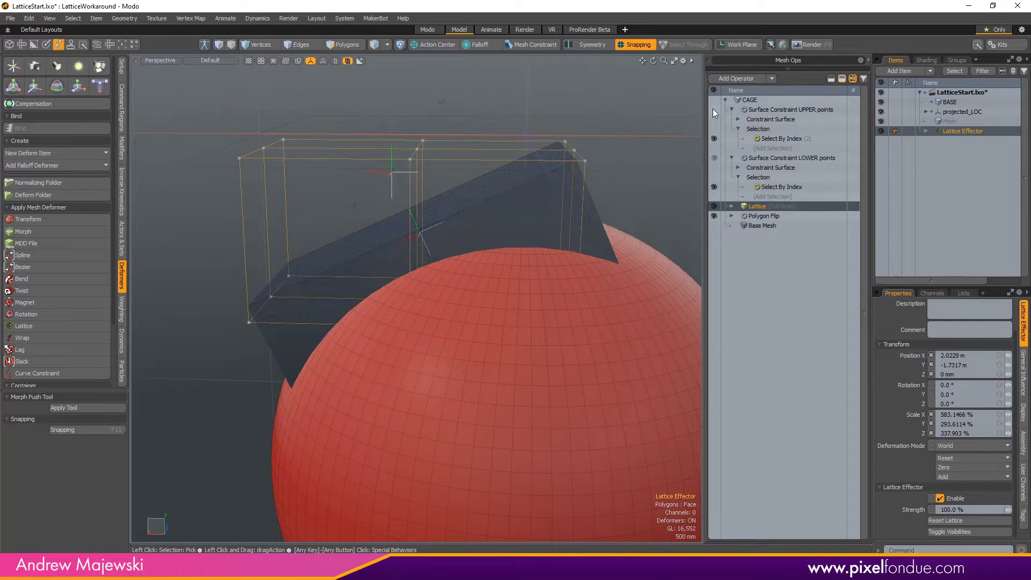
{"action": "left_click", "coordinate": [715, 158]}
{"action": "left_click_drag", "start_coordinate": [419, 172], "coordinate": [377, 176], "text": "alt"}
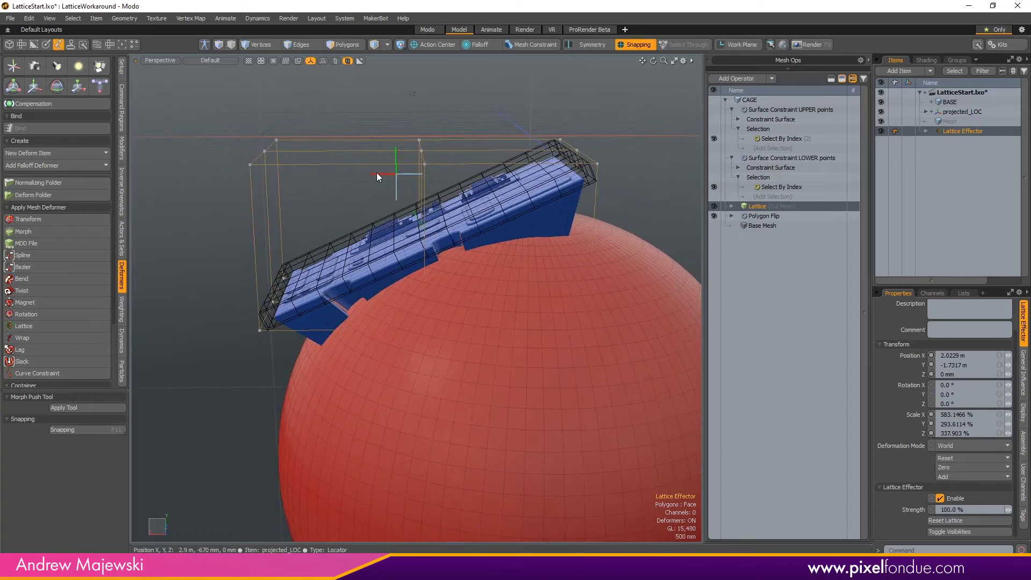
{"action": "left_click", "coordinate": [396, 174]}
{"action": "scroll", "coordinate": [500, 273], "scroll_direction": "down", "scroll_amount": 4}
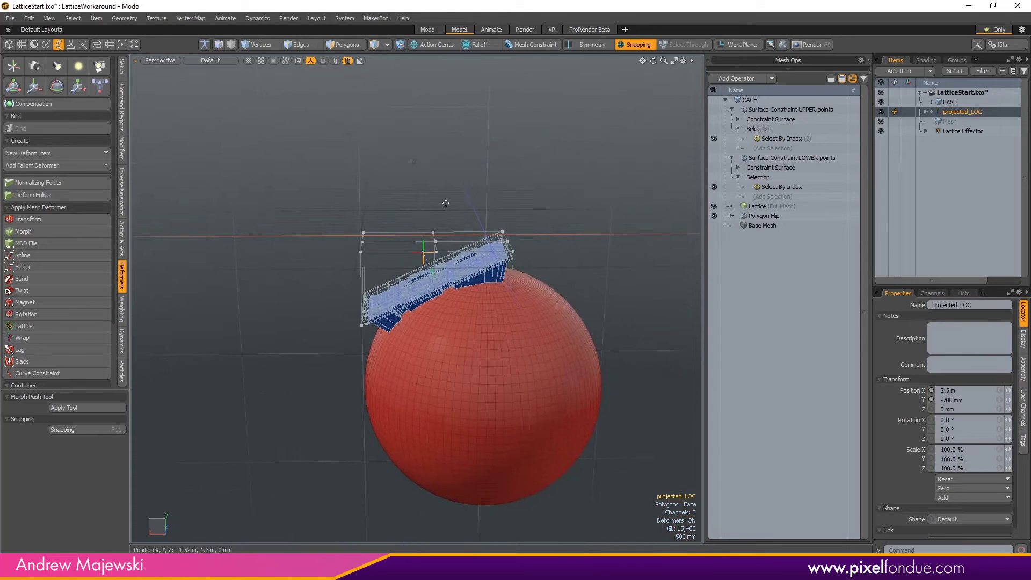
Move the projected_LOC locator above the sphere to about 2.12 m in Y and set its Position X to 0 mm.
{"action": "key", "text": "w"}
{"action": "left_click_drag", "start_coordinate": [375, 211], "coordinate": [461, 136]}
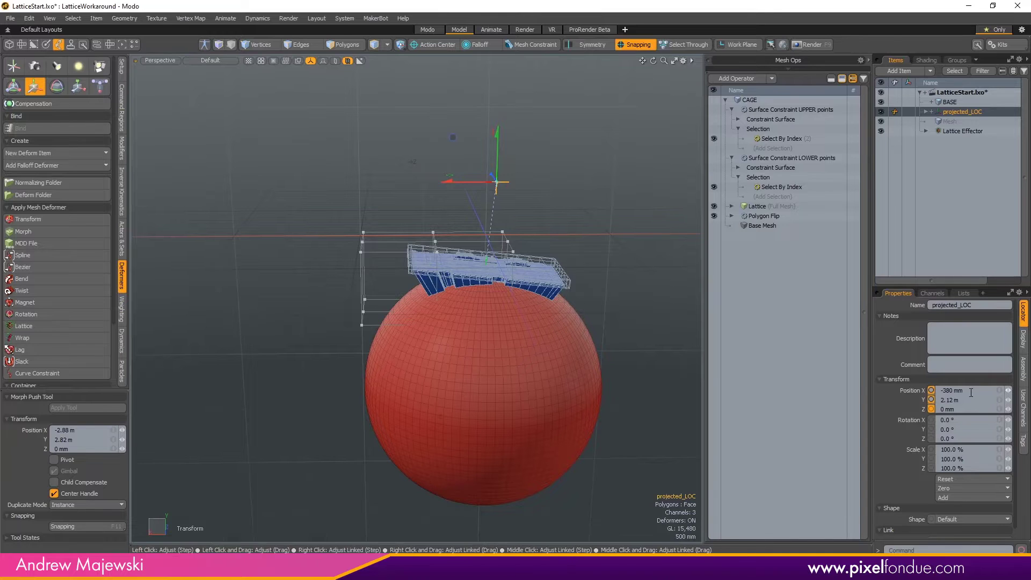
{"action": "type", "text": "0"}
{"action": "key", "text": "Return"}
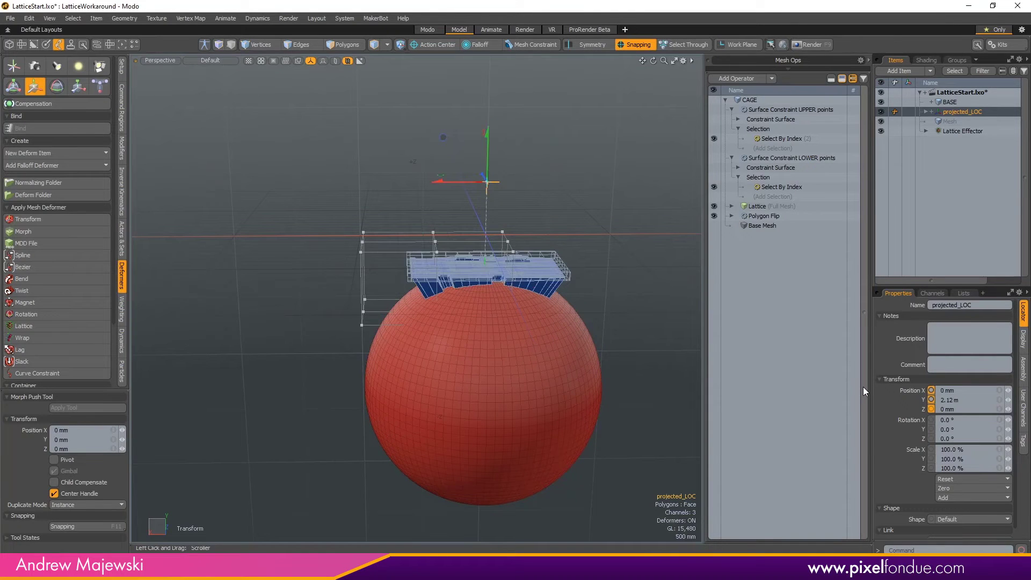
{"action": "key", "text": "a"}
{"action": "key", "text": "space"}
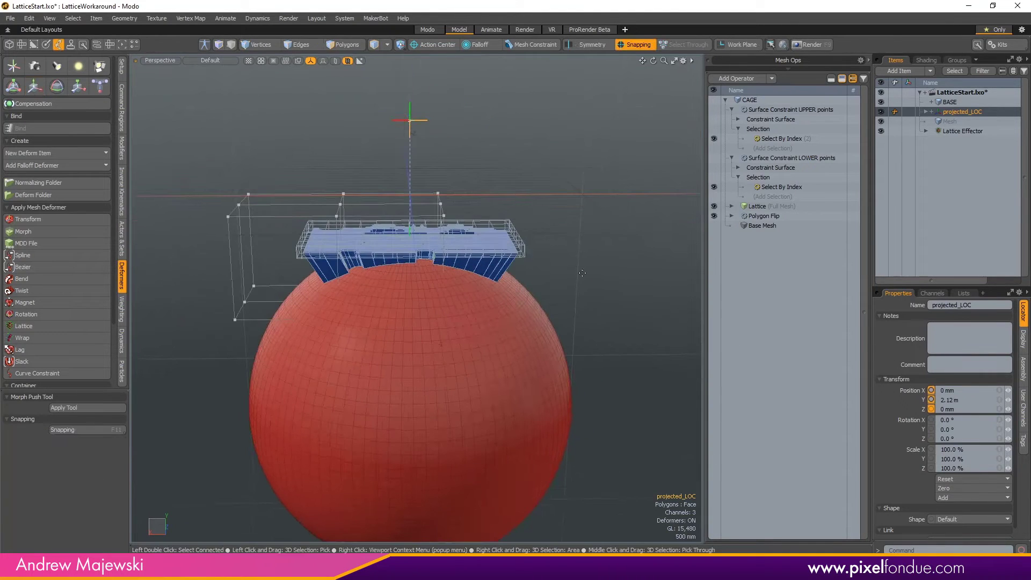
Refit the Lattice Effector to the CAGE by resetting it with Auto Fitting, Reset Lattice Transform and Reset Control Positions enabled.
{"action": "left_click", "coordinate": [521, 250]}
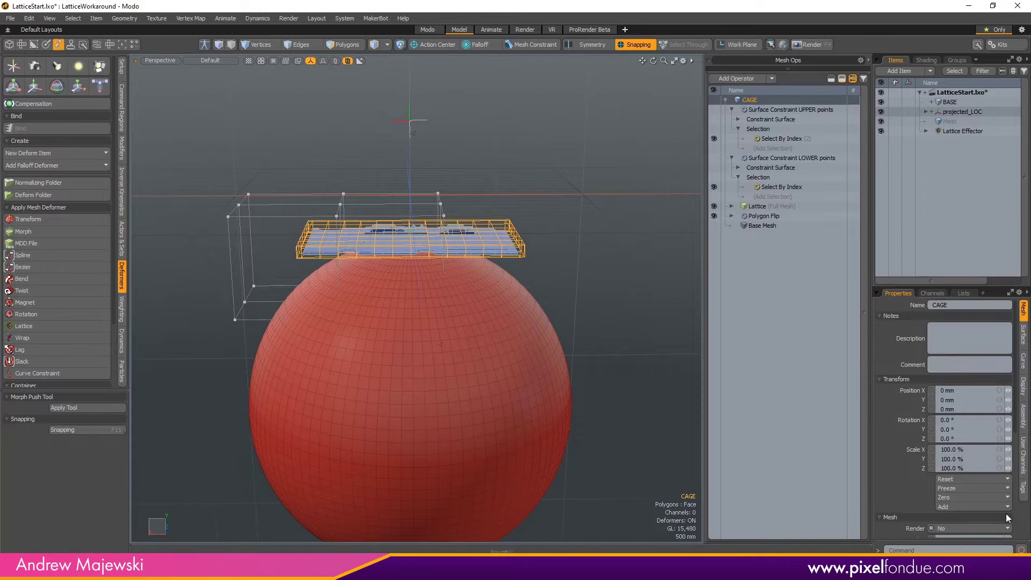
{"action": "scroll", "coordinate": [1007, 519], "scroll_direction": "down", "scroll_amount": 3}
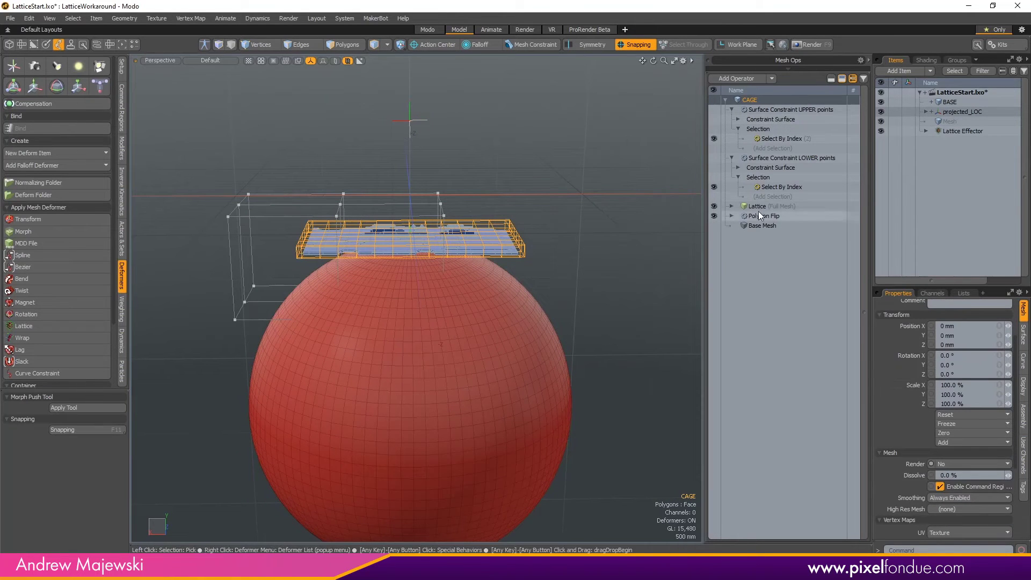
{"action": "left_click", "coordinate": [759, 207]}
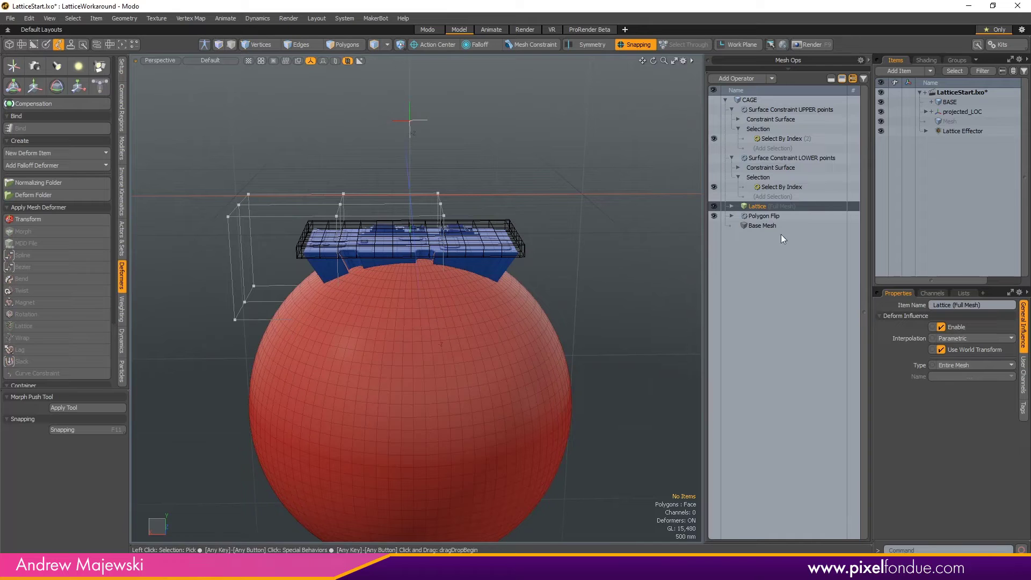
{"action": "left_click", "coordinate": [731, 206]}
{"action": "left_click", "coordinate": [731, 206]}
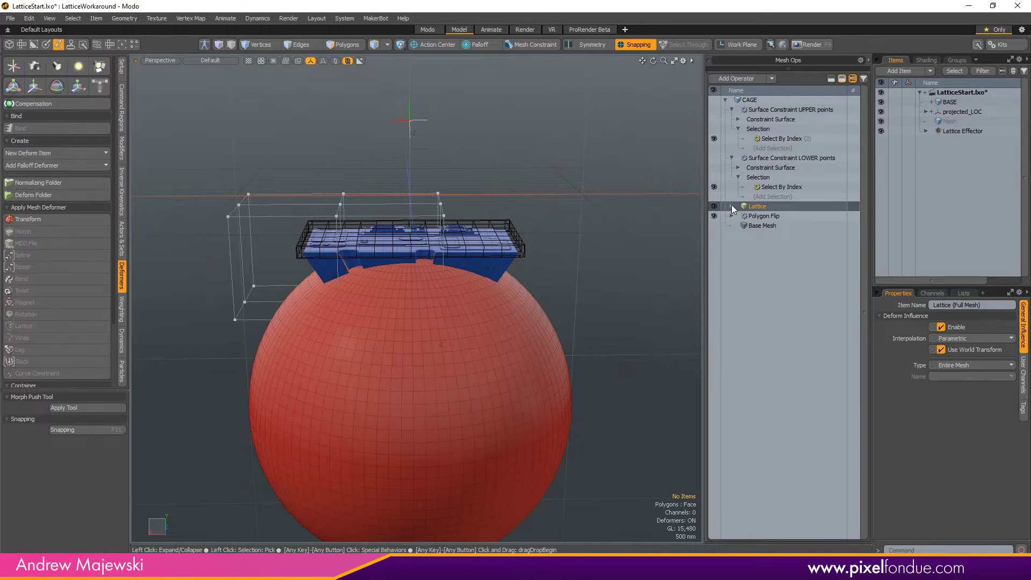
{"action": "left_click", "coordinate": [963, 131]}
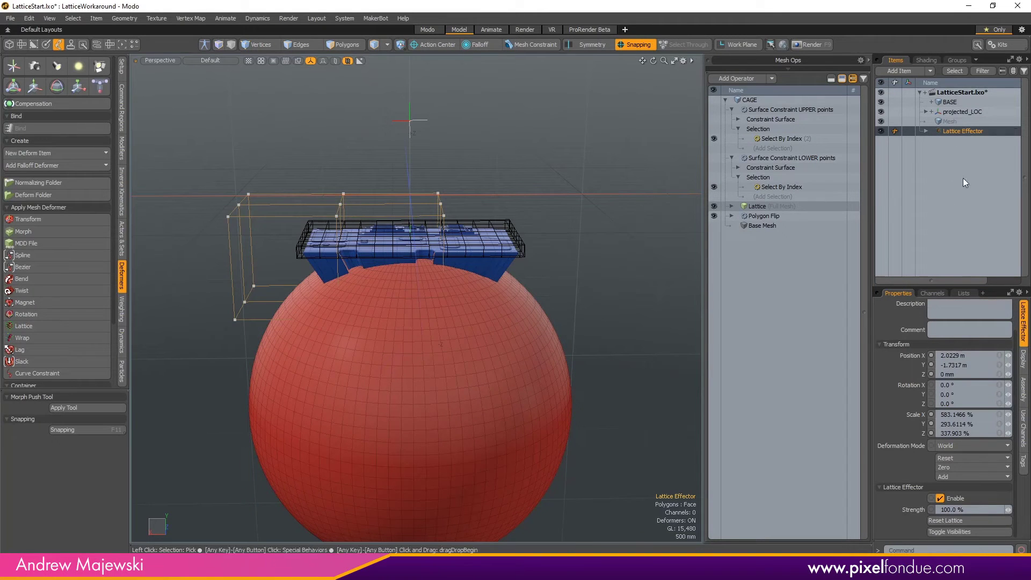
{"action": "left_click", "coordinate": [954, 521]}
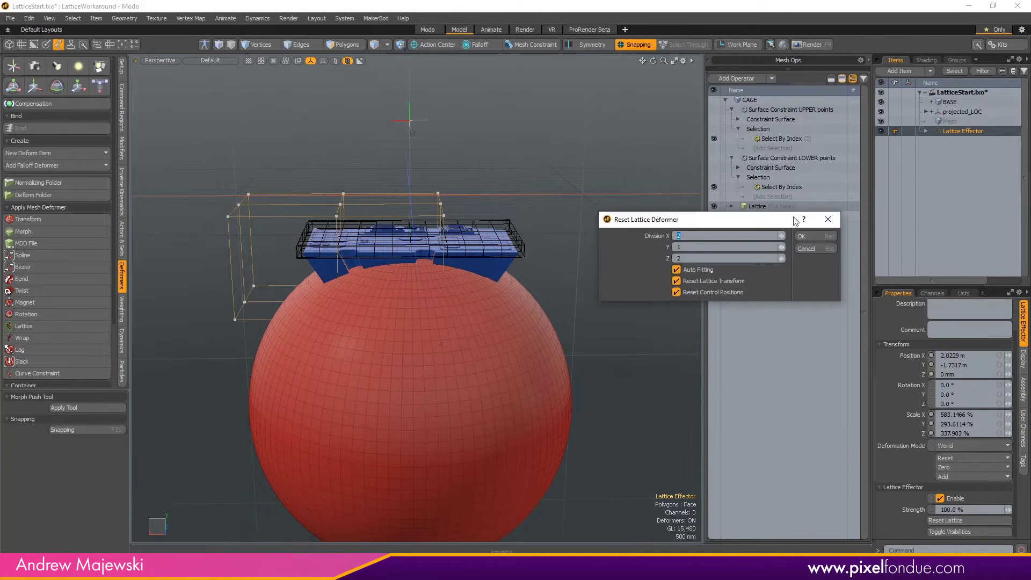
{"action": "left_click", "coordinate": [813, 234]}
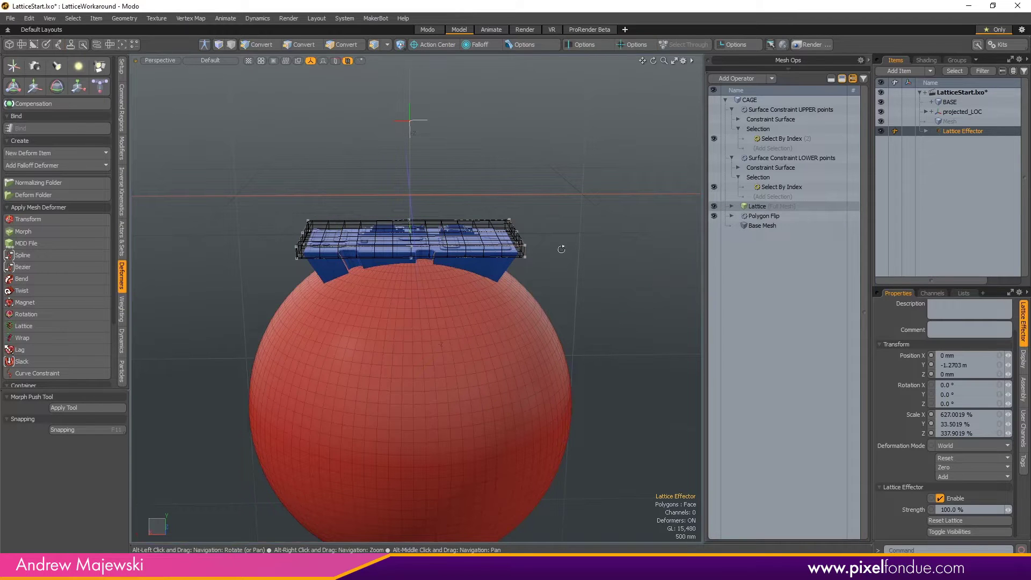
Expand the projected_LOC hierarchy and parent the Lattice Effector under constrained_LOC alongside the CAGE mesh.
{"action": "right_click_drag", "start_coordinate": [559, 247], "coordinate": [556, 260], "text": "alt"}
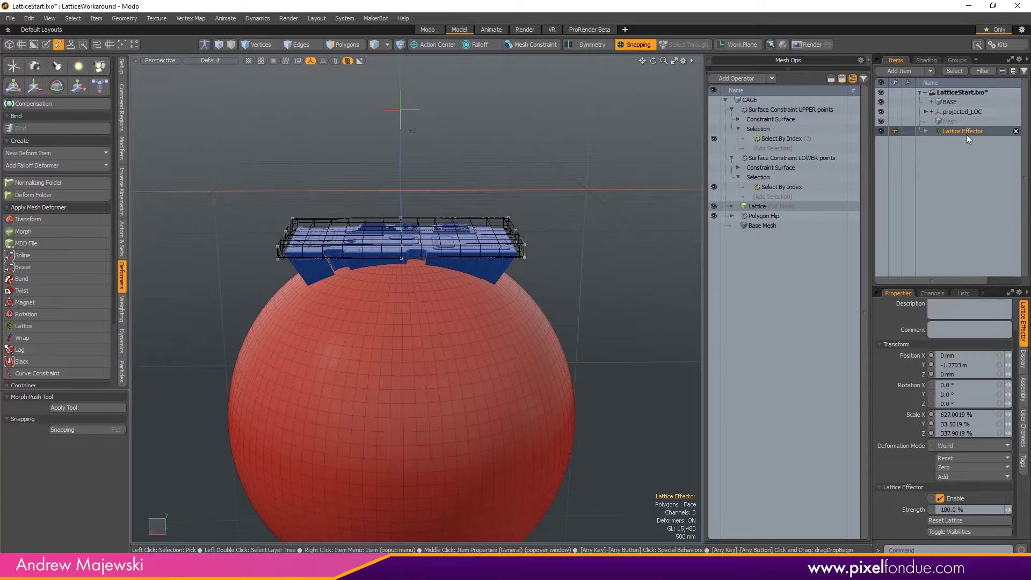
{"action": "left_click", "coordinate": [927, 112]}
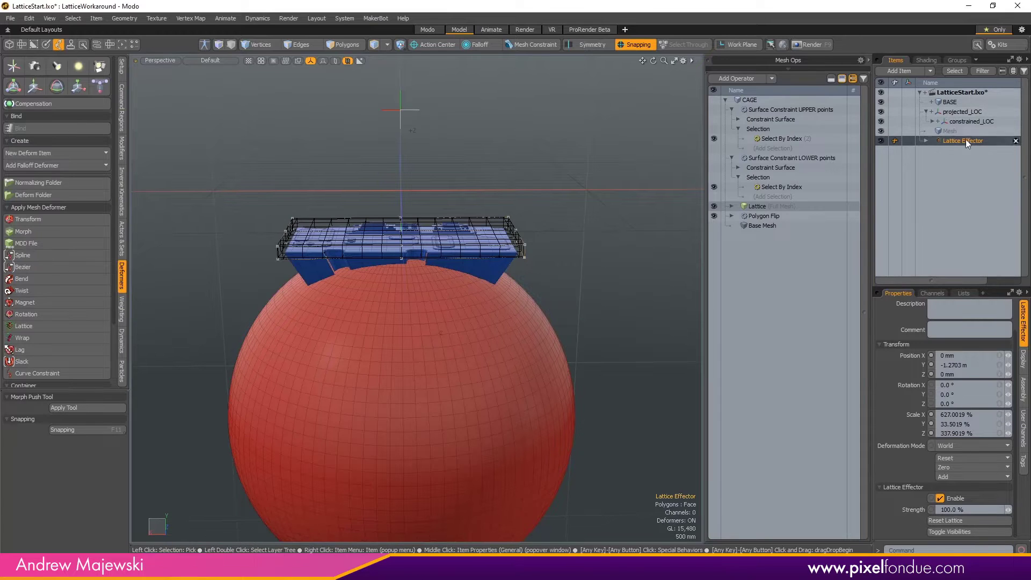
{"action": "left_click", "coordinate": [933, 121]}
{"action": "left_click_drag", "start_coordinate": [959, 150], "coordinate": [961, 125]}
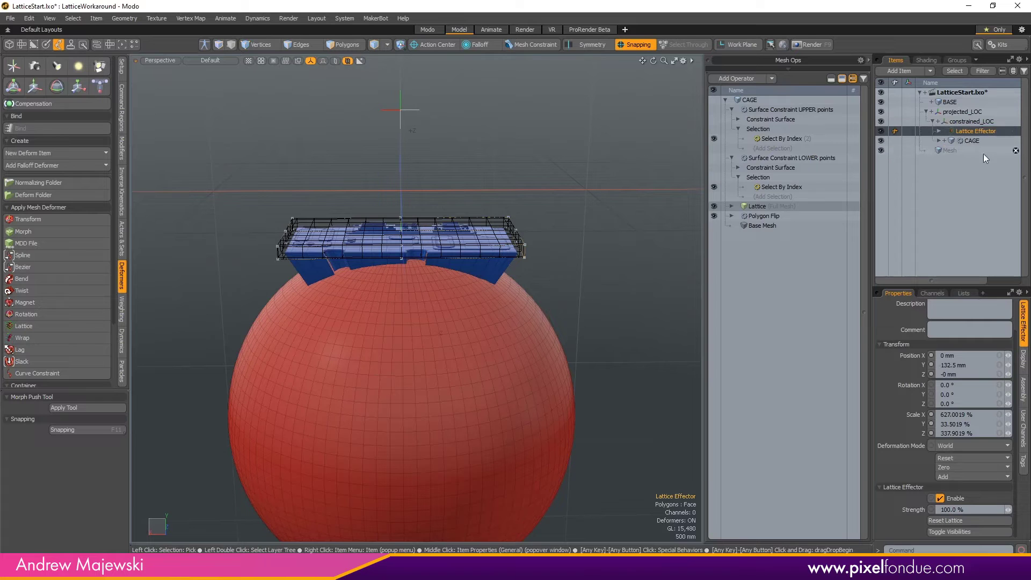
Move projected_LOC around the sphere to test the lattice parenting, leaving it at about X 1.22 m, Y 1 m.
{"action": "left_click", "coordinate": [395, 111]}
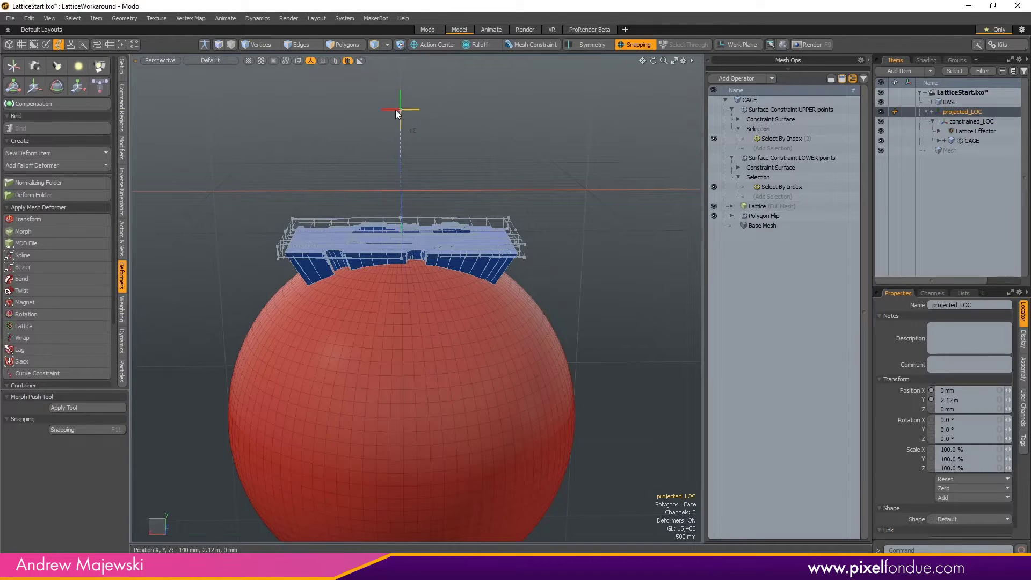
{"action": "key", "text": "w"}
{"action": "left_click_drag", "start_coordinate": [356, 65], "coordinate": [423, 114], "text": "alt+shift"}
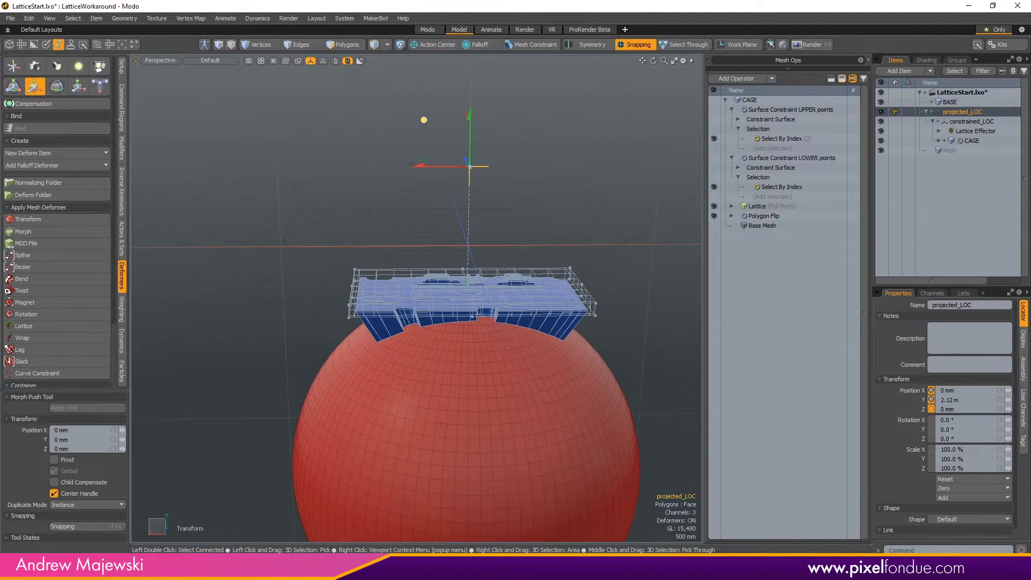
{"action": "left_click_drag", "start_coordinate": [469, 167], "coordinate": [700, 294]}
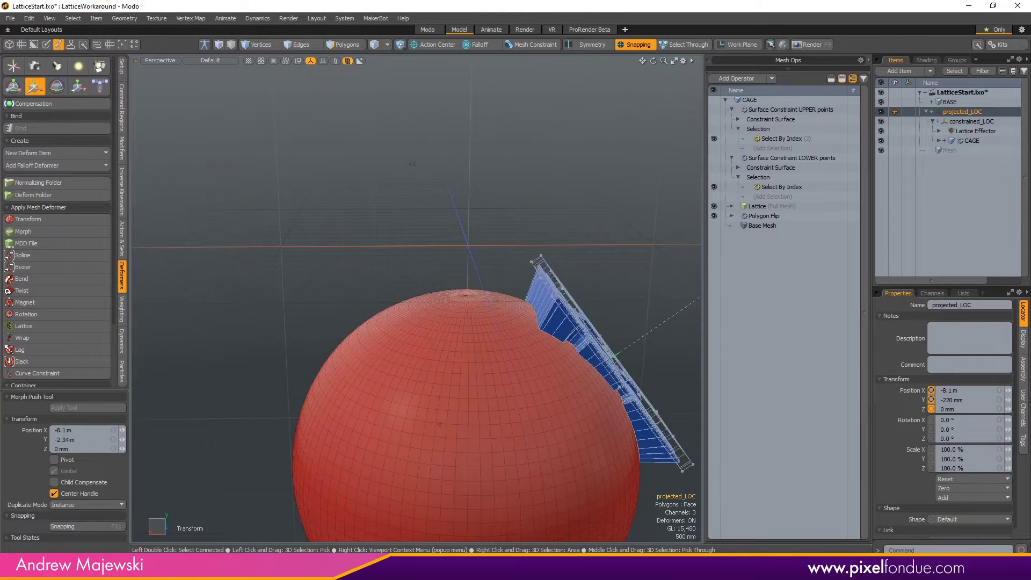
{"action": "left_click_drag", "start_coordinate": [774, 249], "coordinate": [422, 209]}
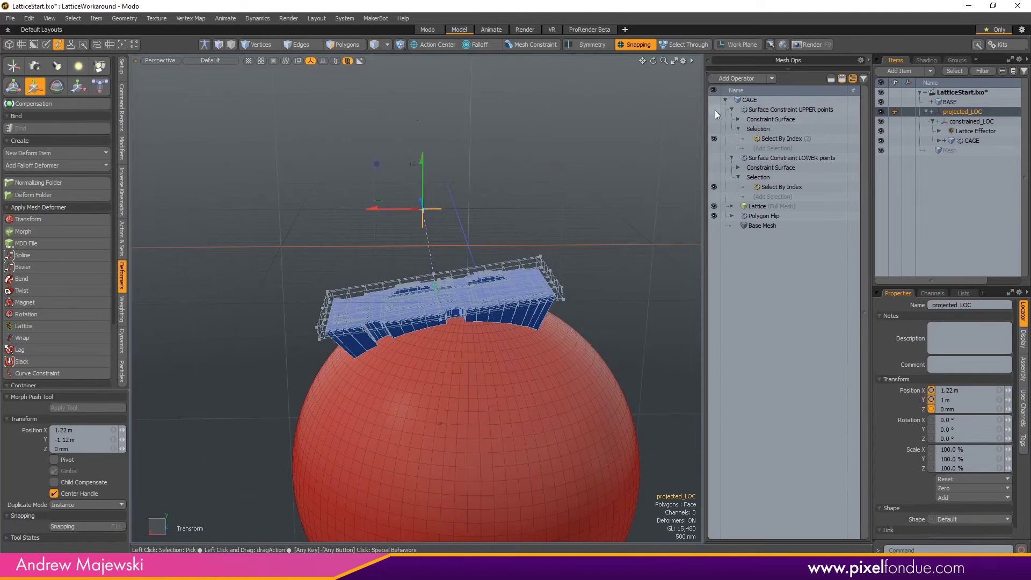
Re-enable the CAGE's LOWER and UPPER points Surface Constraints and clear the item selection.
{"action": "left_click", "coordinate": [713, 158]}
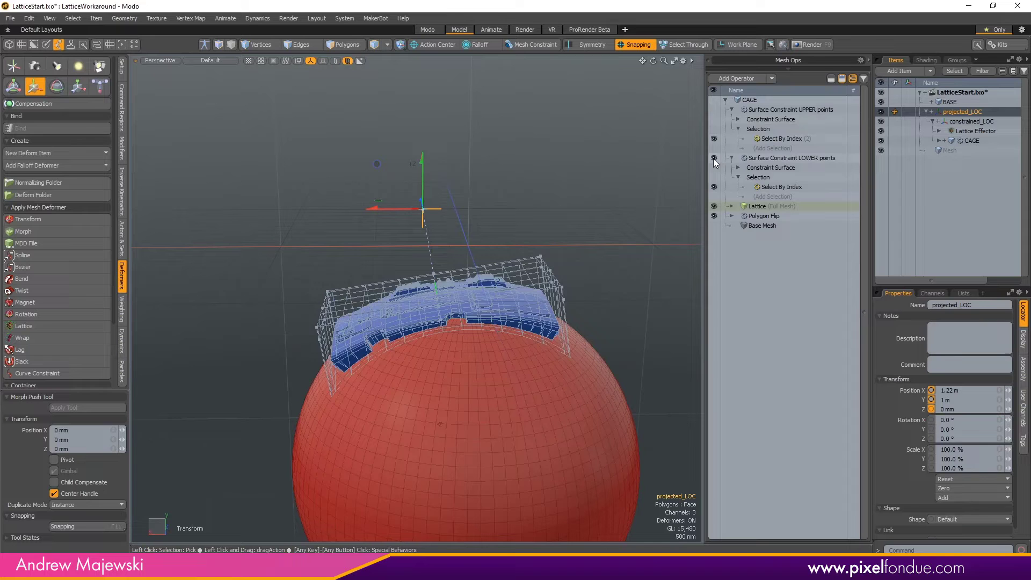
{"action": "left_click", "coordinate": [715, 110]}
{"action": "left_click_drag", "start_coordinate": [370, 210], "coordinate": [486, 216], "text": "alt"}
{"action": "mouse_move", "coordinate": [486, 216]}
{"action": "left_mouse_down", "text": "ctrl+alt"}
{"action": "mouse_move", "coordinate": [542, 215]}
{"action": "mouse_move", "coordinate": [499, 209]}
{"action": "left_mouse_up", "text": "ctrl+alt"}
{"action": "key", "text": "space"}
{"action": "left_click_drag", "start_coordinate": [499, 209], "coordinate": [519, 188], "text": "alt"}
{"action": "left_click", "coordinate": [668, 91]}
Select the row of lattice control points at the panel's upper end and activate the Transform tool on them.
{"action": "left_click_drag", "start_coordinate": [619, 131], "coordinate": [488, 220], "text": "alt+shift"}
{"action": "left_click_drag", "start_coordinate": [488, 220], "coordinate": [465, 131], "text": "ctrl+alt"}
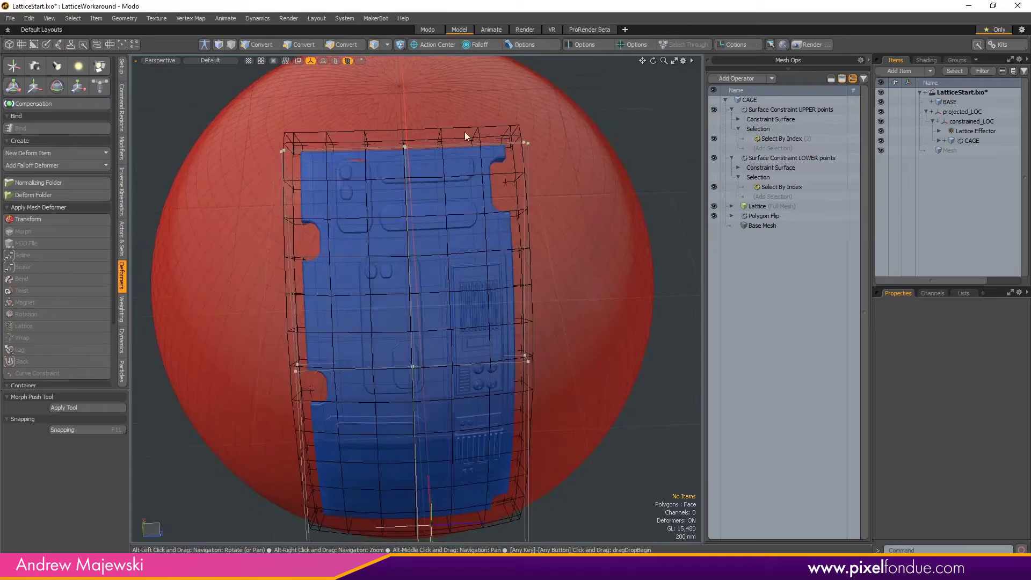
{"action": "left_click_drag", "start_coordinate": [535, 116], "coordinate": [575, 118], "text": "alt"}
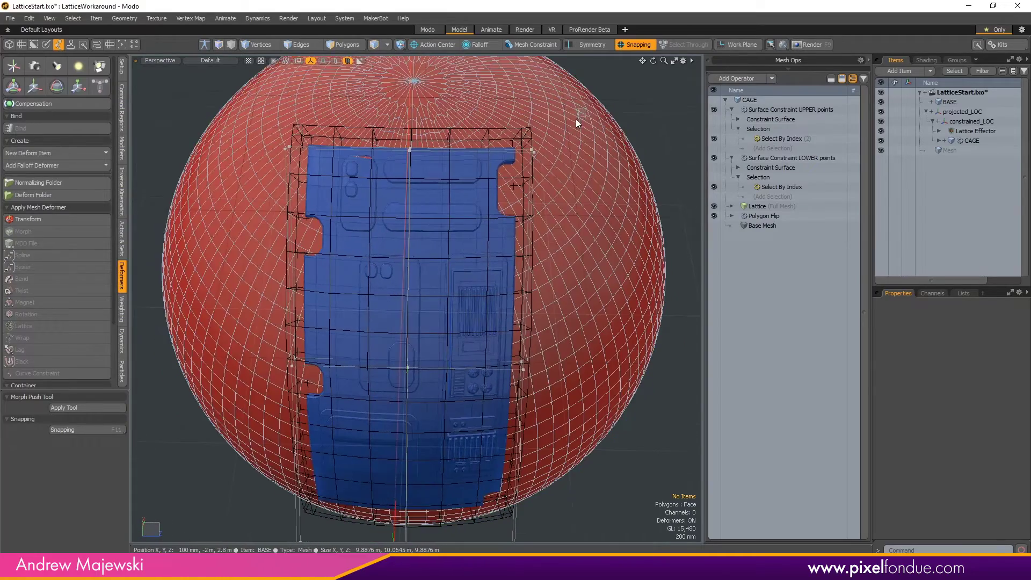
{"action": "right_click_drag", "start_coordinate": [586, 108], "coordinate": [215, 176]}
{"action": "left_click_drag", "start_coordinate": [383, 214], "coordinate": [527, 98], "text": "alt"}
{"action": "key", "text": "y"}
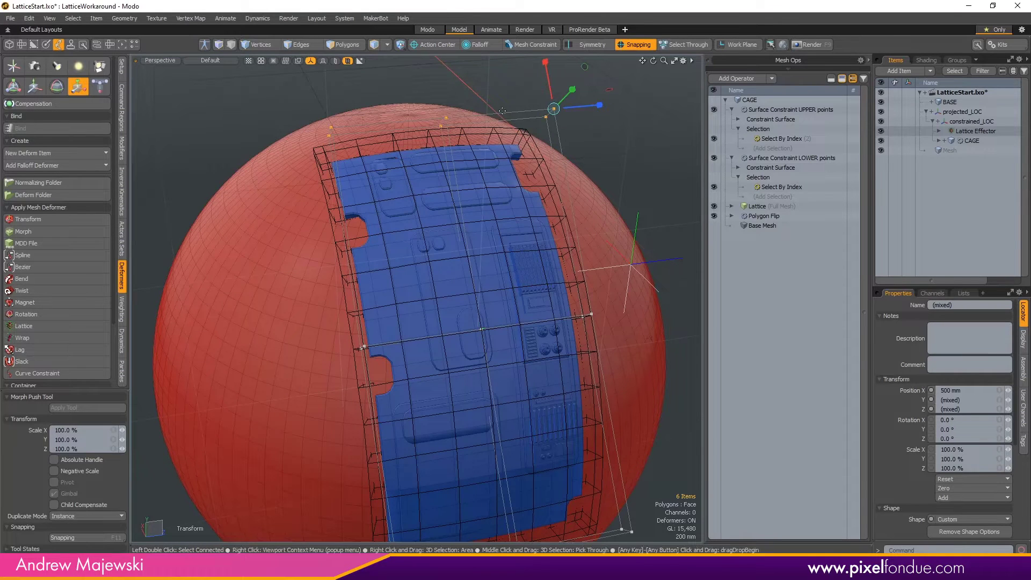
Set the action center to Selection and scale the upper row of lattice points to 20% on Z.
{"action": "key", "text": "alt+a"}
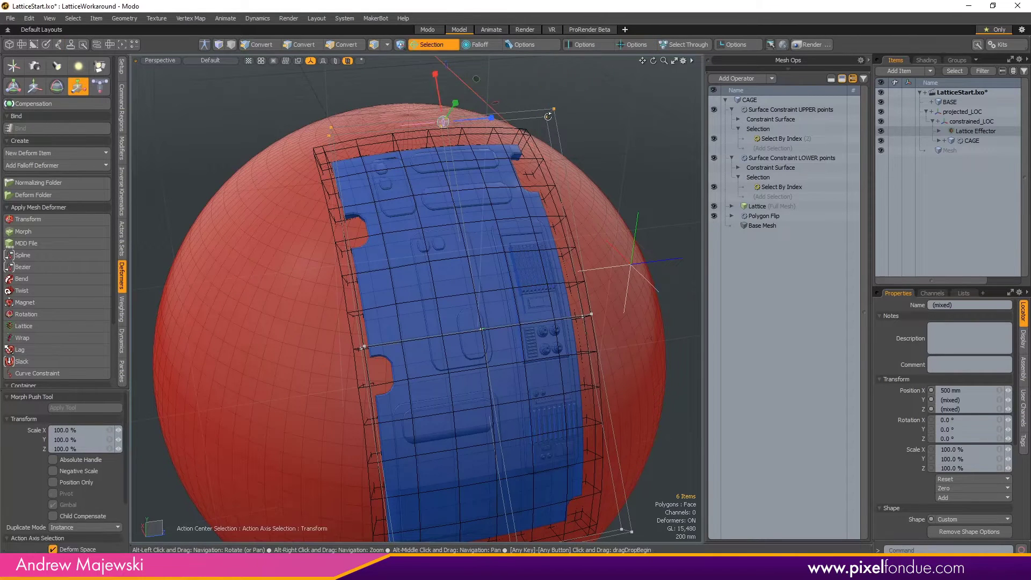
{"action": "left_click_drag", "start_coordinate": [483, 129], "coordinate": [506, 184], "text": "alt"}
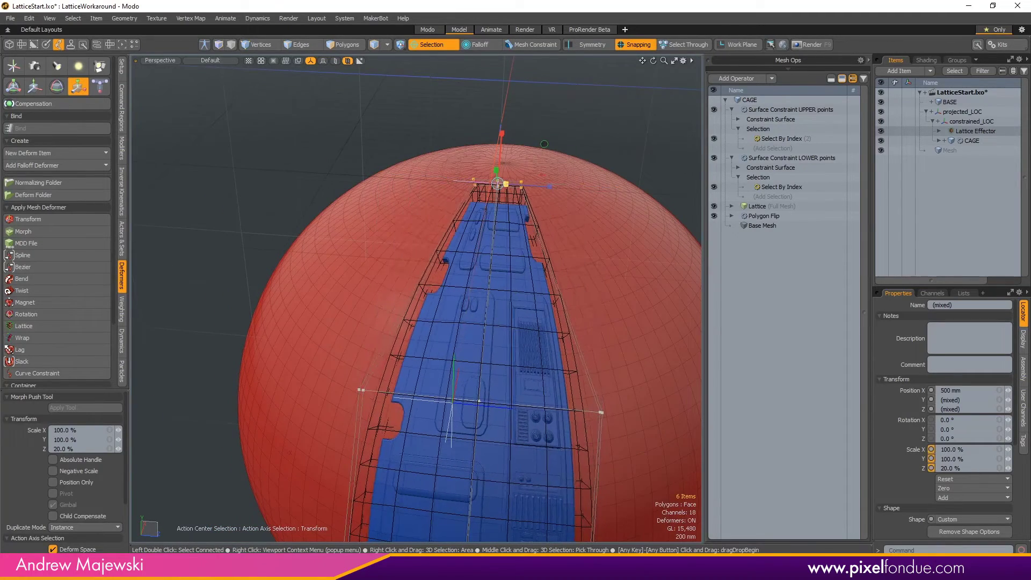
{"action": "left_click_drag", "start_coordinate": [631, 358], "coordinate": [629, 210], "text": "alt+shift"}
{"action": "left_click_drag", "start_coordinate": [630, 209], "coordinate": [690, 171], "text": "alt"}
{"action": "key", "text": "space"}
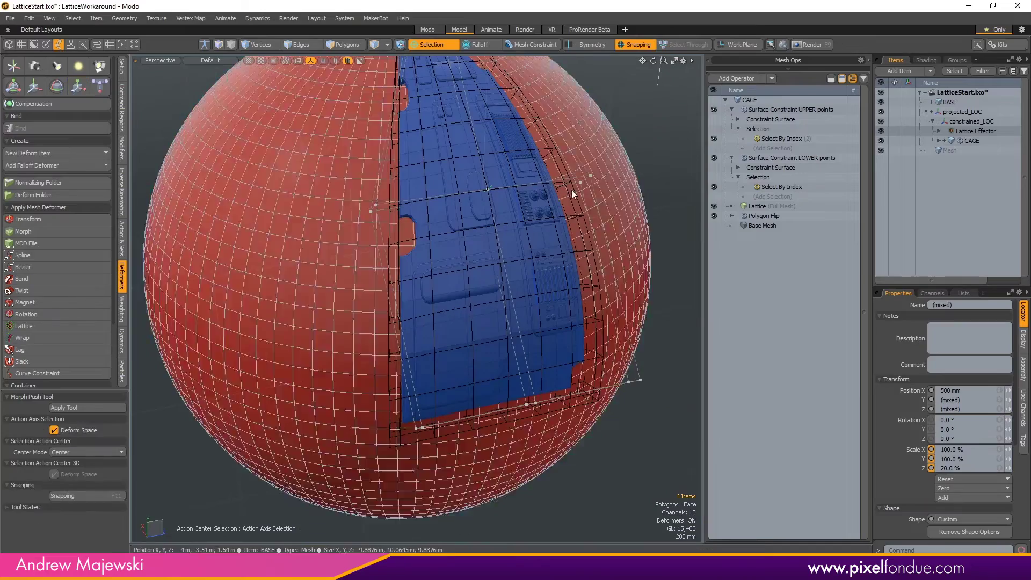
Select the bottom row of lattice points and scale it to about 99.5% on Z.
{"action": "left_click_drag", "start_coordinate": [573, 195], "coordinate": [671, 348], "text": "alt"}
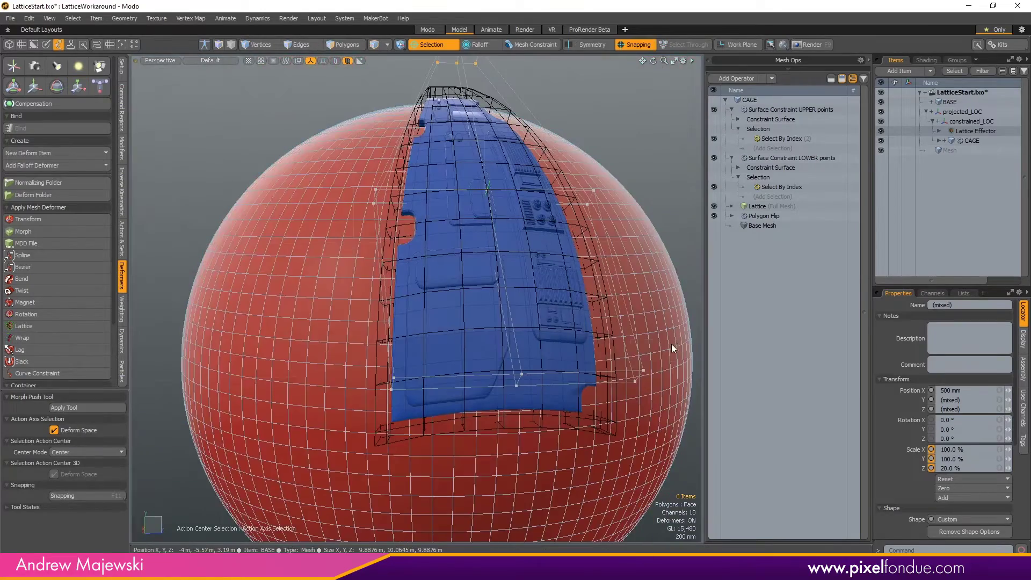
{"action": "right_click_drag", "start_coordinate": [671, 344], "coordinate": [280, 437]}
{"action": "key", "text": "r"}
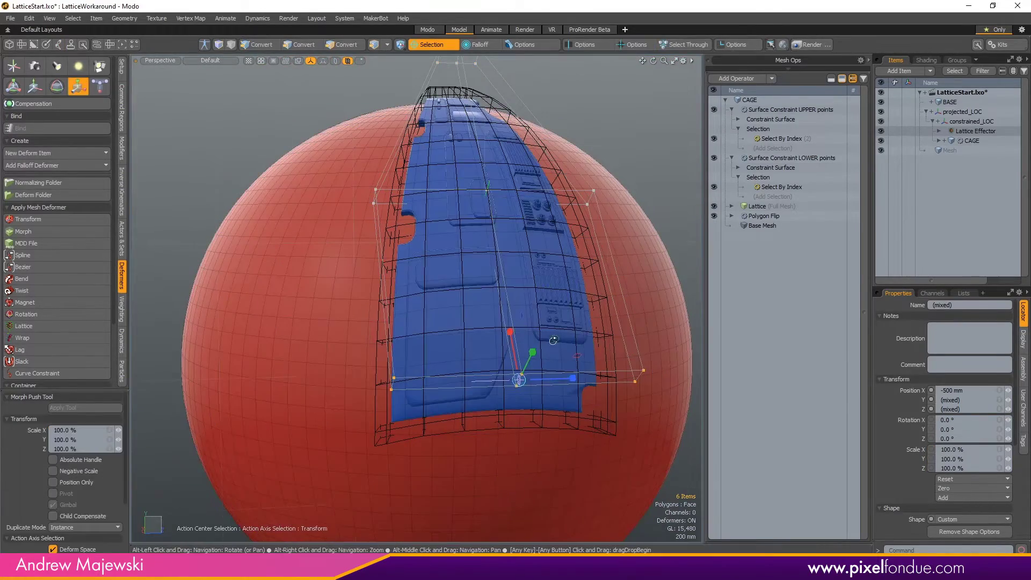
{"action": "left_click_drag", "start_coordinate": [553, 340], "coordinate": [441, 242], "text": "alt"}
{"action": "left_click_drag", "start_coordinate": [441, 242], "coordinate": [430, 226], "text": "alt+shift"}
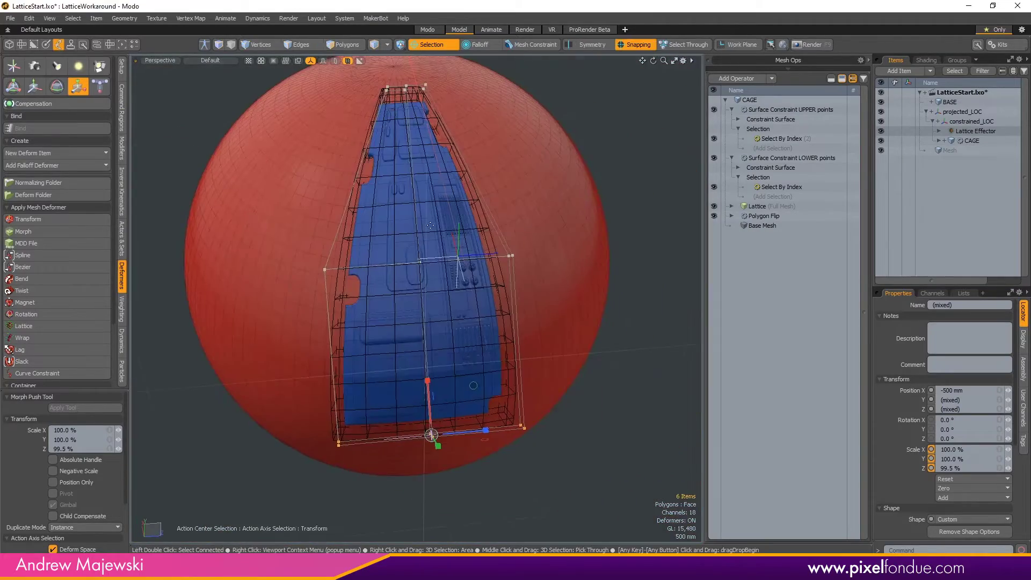
Select the middle row of lattice points and widen it to about 224% on Z.
{"action": "key", "text": "space"}
{"action": "right_click_drag", "start_coordinate": [559, 218], "coordinate": [288, 309]}
{"action": "left_click_drag", "start_coordinate": [346, 263], "coordinate": [535, 272], "text": "alt"}
{"action": "key", "text": "r"}
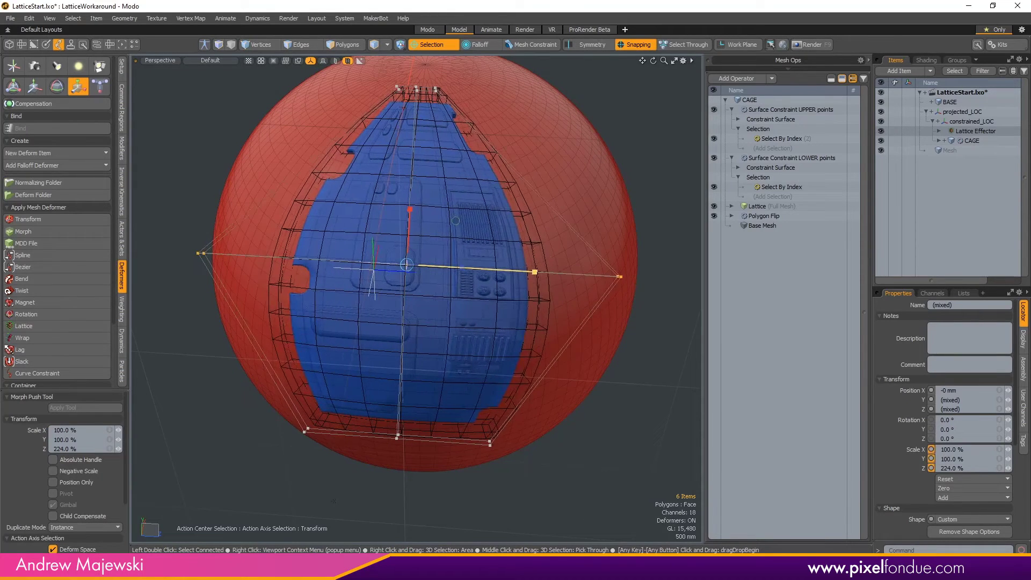
{"action": "left_click_drag", "start_coordinate": [462, 245], "coordinate": [428, 278], "text": "alt"}
{"action": "left_click_drag", "start_coordinate": [472, 242], "coordinate": [382, 117], "text": "alt"}
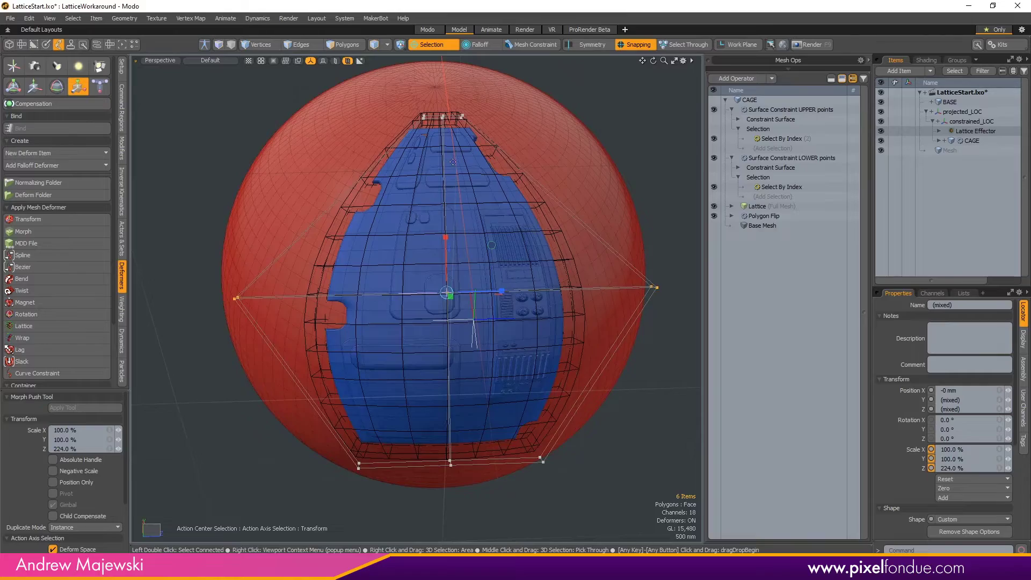
{"action": "left_click_drag", "start_coordinate": [452, 161], "coordinate": [569, 205], "text": "alt"}
Undo the scaling of the lattice point rows and clear the selection.
{"action": "key", "text": "w"}
{"action": "left_click_drag", "start_coordinate": [582, 167], "coordinate": [631, 179], "text": "alt"}
{"action": "key", "text": "space"}
{"action": "key", "text": "ctrl+z"}
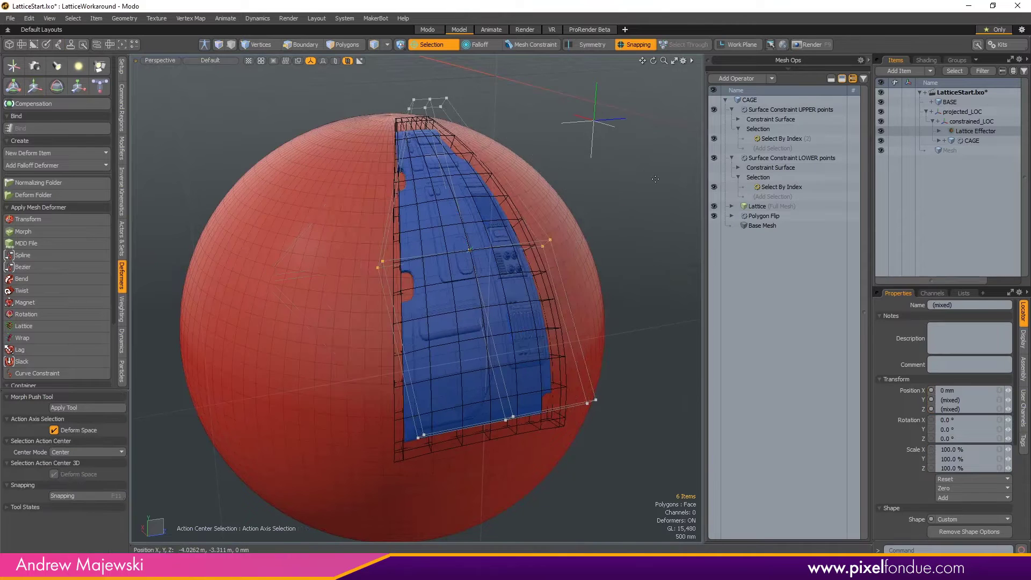
{"action": "key", "text": "ctrl+z"}
{"action": "key", "text": "y"}
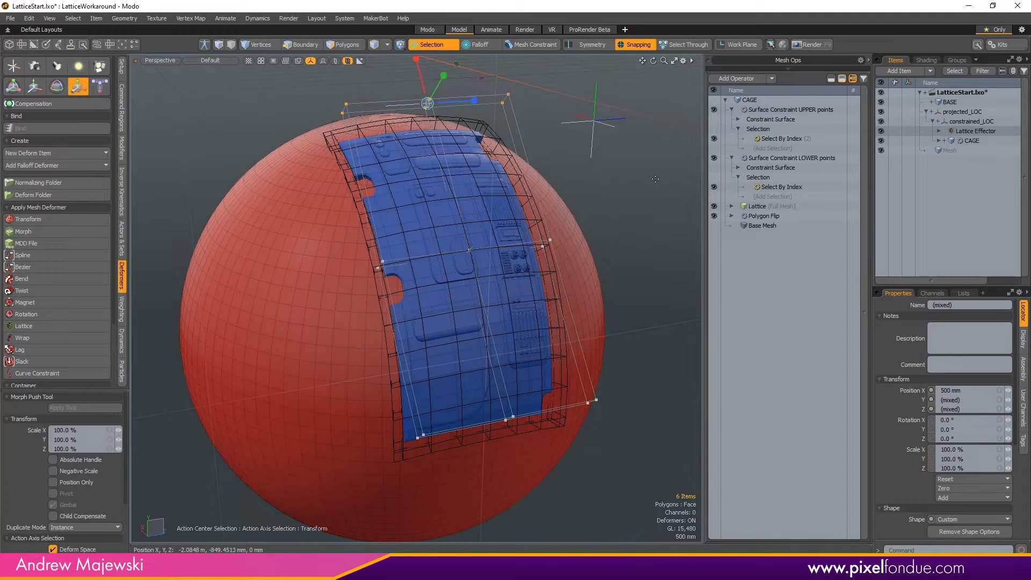
{"action": "key", "text": "space"}
{"action": "left_click", "coordinate": [646, 183]}
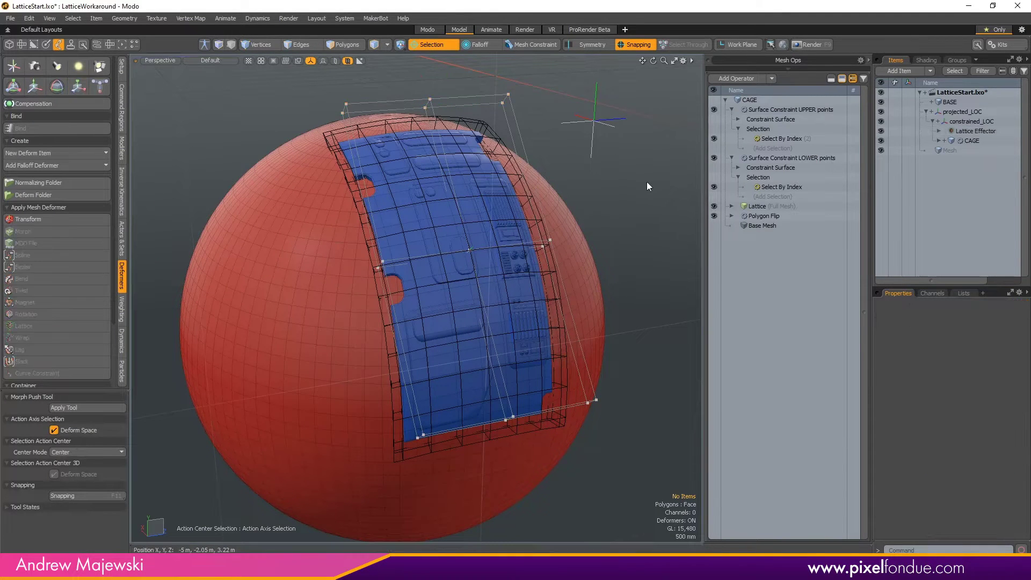
Move the projected_LOC locator downward to slide the panel along the sphere's surface, and deselect it.
{"action": "left_click", "coordinate": [594, 119]}
{"action": "key", "text": "w"}
{"action": "left_click_drag", "start_coordinate": [593, 120], "coordinate": [505, 162], "text": "alt"}
{"action": "left_click_drag", "start_coordinate": [496, 205], "coordinate": [518, 340]}
{"action": "key", "text": "space"}
{"action": "left_click", "coordinate": [540, 248]}
{"action": "scroll", "coordinate": [540, 250], "scroll_direction": "up", "scroll_amount": 4}
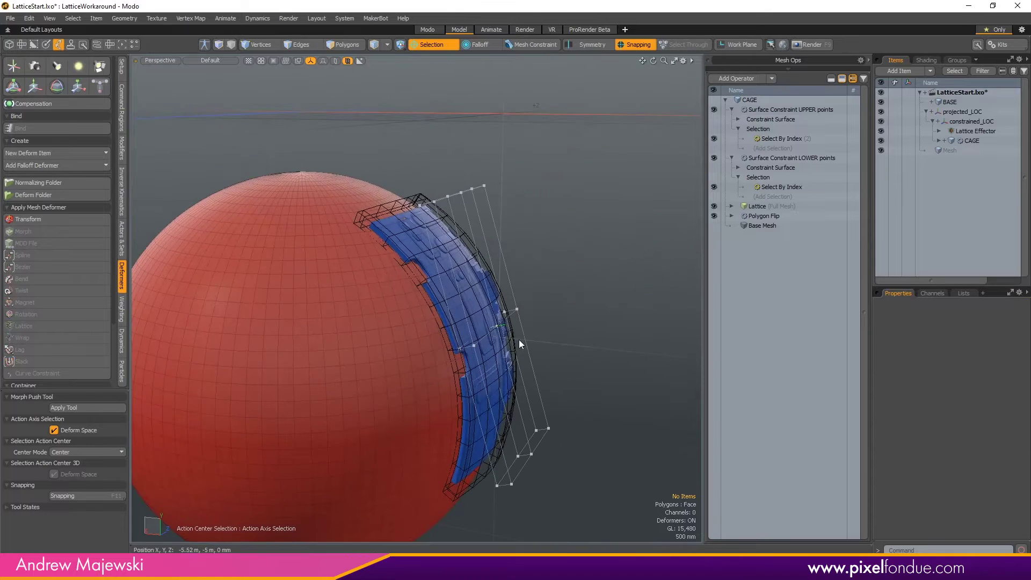
{"action": "left_click", "coordinate": [404, 201]}
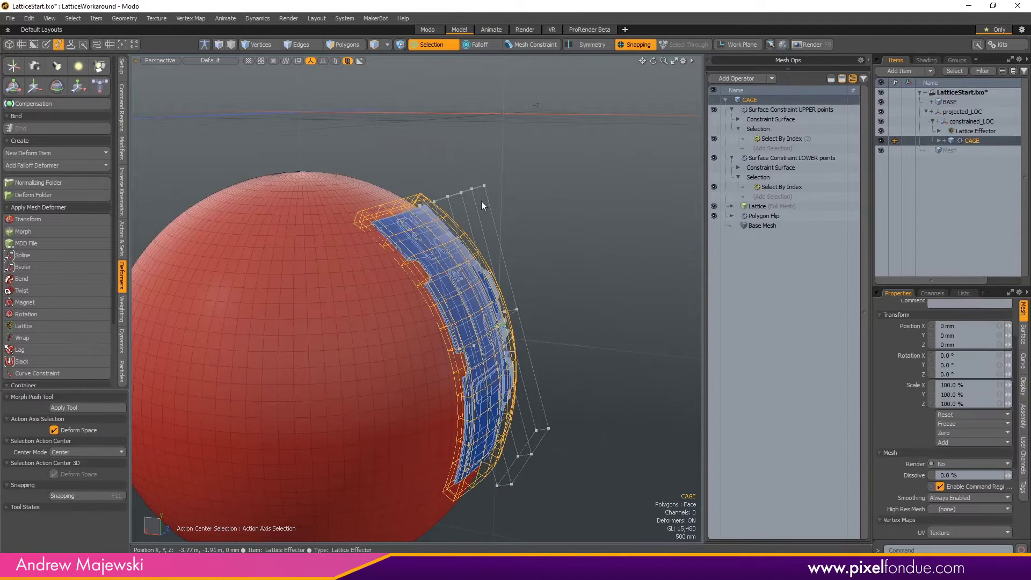
{"action": "key", "text": "y"}
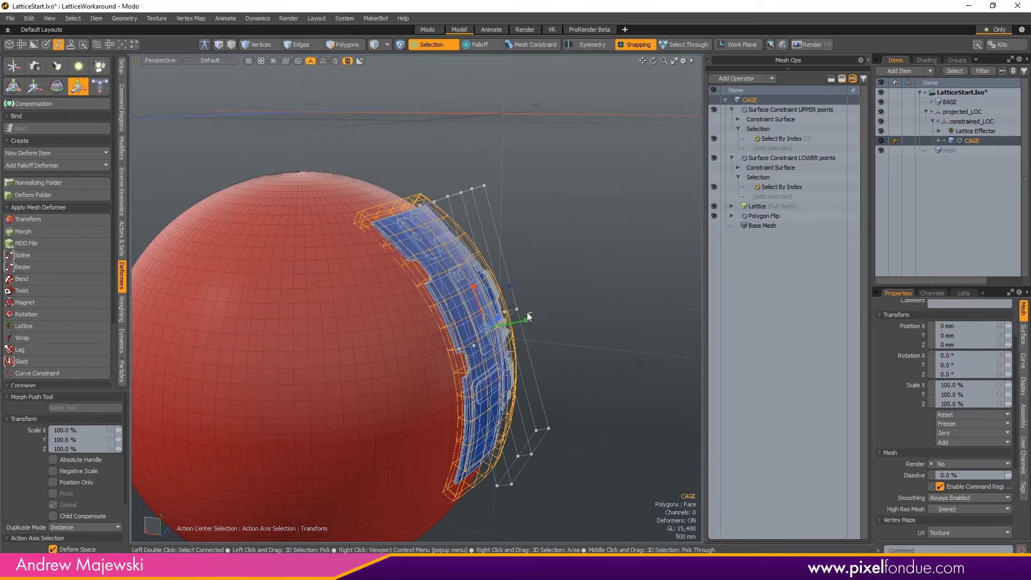
{"action": "key", "text": "space"}
{"action": "left_click", "coordinate": [563, 311]}
Try scaling the constrained_LOC locator uniformly to 77% to shrink the panel on the sphere.
{"action": "scroll", "coordinate": [504, 327], "scroll_direction": "up", "scroll_amount": 5}
{"action": "left_click", "coordinate": [518, 328]}
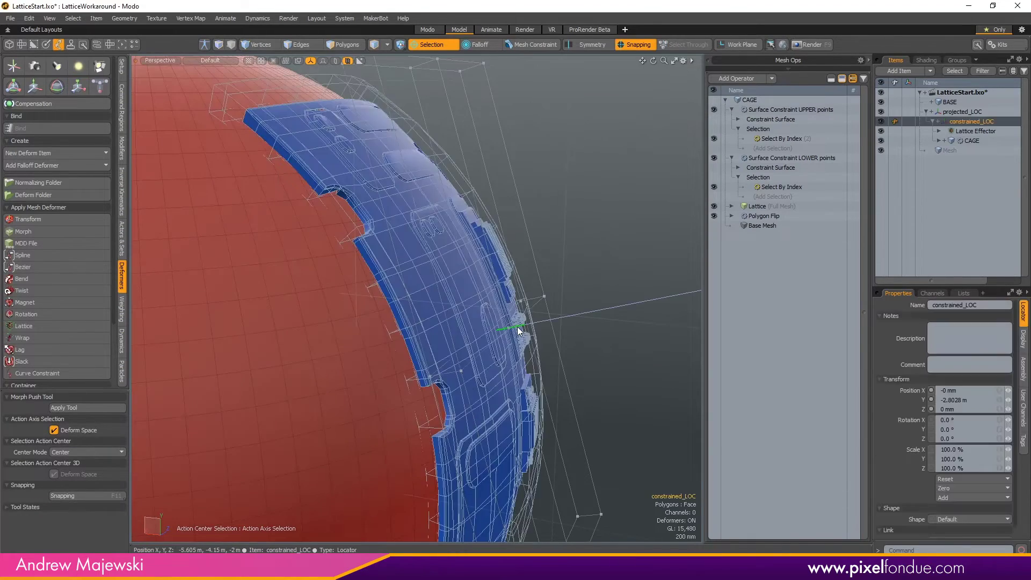
{"action": "left_click_drag", "start_coordinate": [524, 330], "coordinate": [571, 274], "text": "alt"}
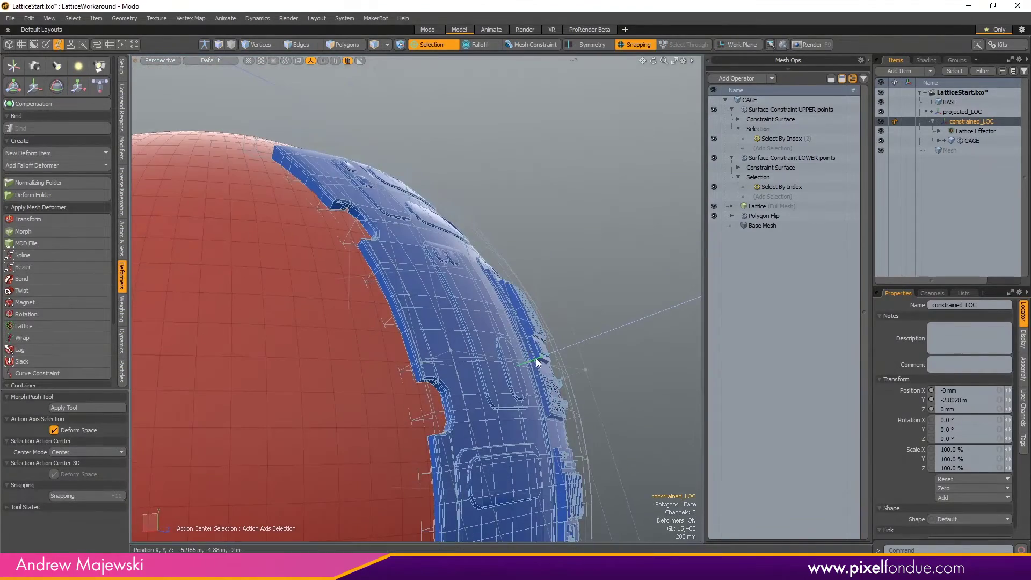
{"action": "right_click_drag", "start_coordinate": [541, 357], "coordinate": [472, 280], "text": "alt"}
{"action": "key", "text": "y"}
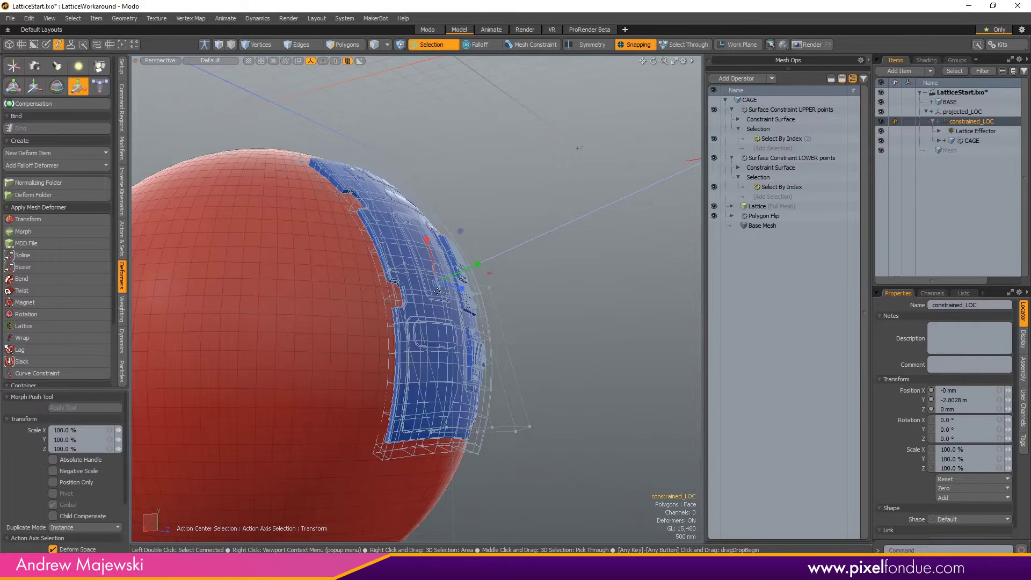
{"action": "left_click_drag", "start_coordinate": [442, 291], "coordinate": [510, 261]}
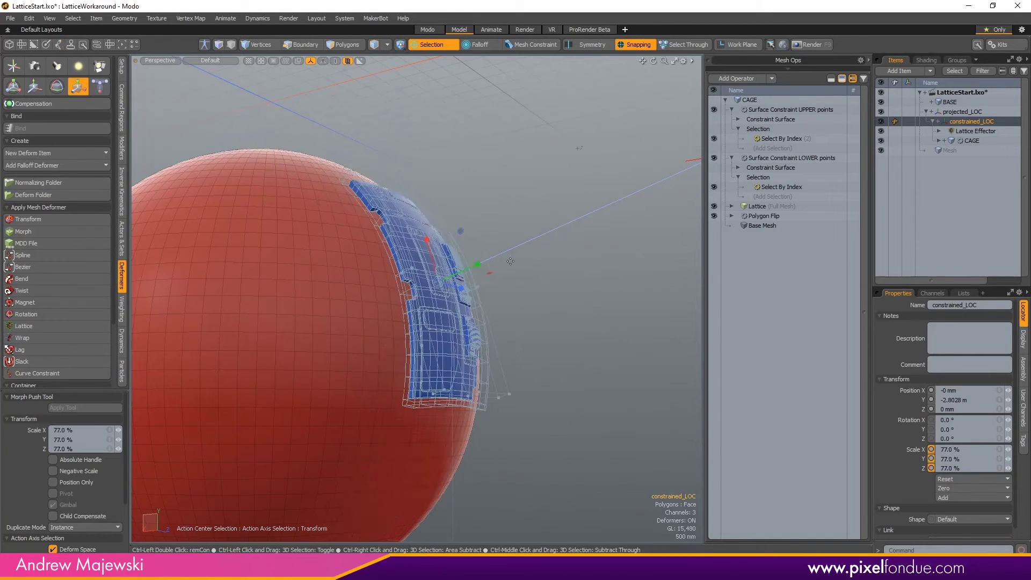
{"action": "key", "text": "ctrl+z"}
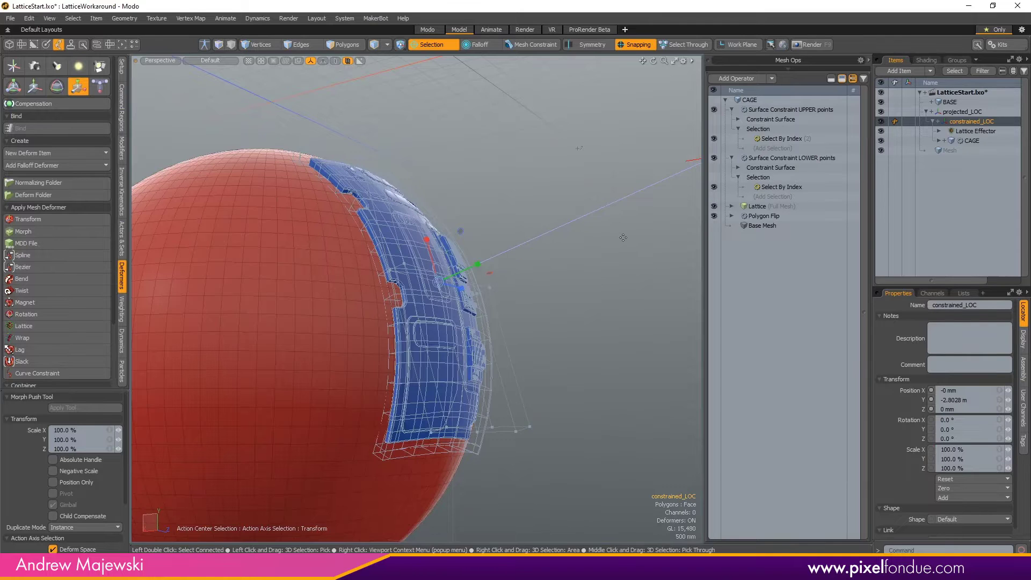
Parent the Lattice Effector under the CAGE mesh in the item hierarchy and deselect everything.
{"action": "left_click", "coordinate": [961, 132]}
{"action": "left_click_drag", "start_coordinate": [963, 133], "coordinate": [964, 140]}
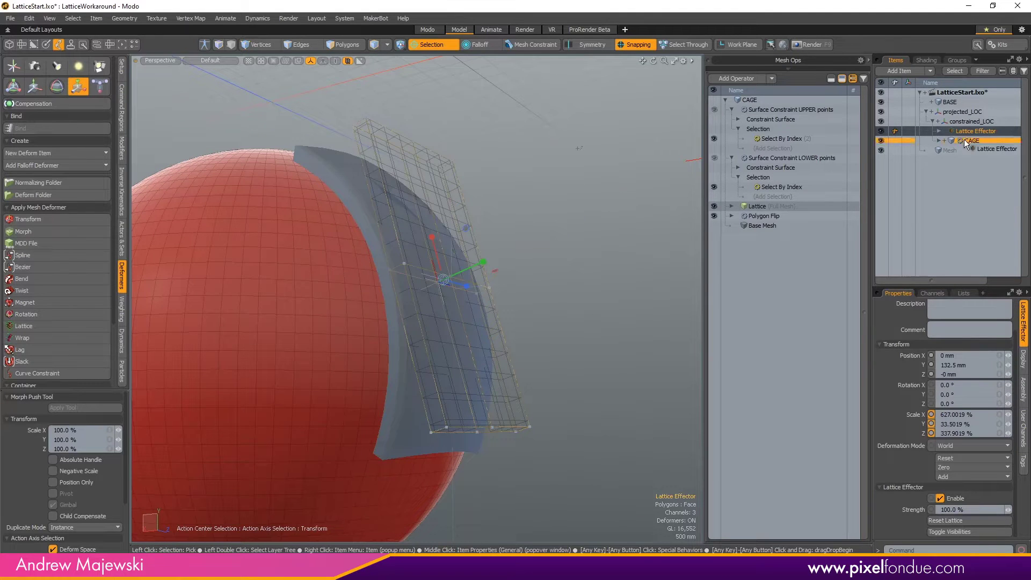
{"action": "left_click", "coordinate": [591, 171]}
Try scaling the CAGE mesh with the Transform tool while the Lattice Effector is parented to it.
{"action": "left_click_drag", "start_coordinate": [552, 163], "coordinate": [575, 200], "text": "alt"}
{"action": "left_click", "coordinate": [325, 129]}
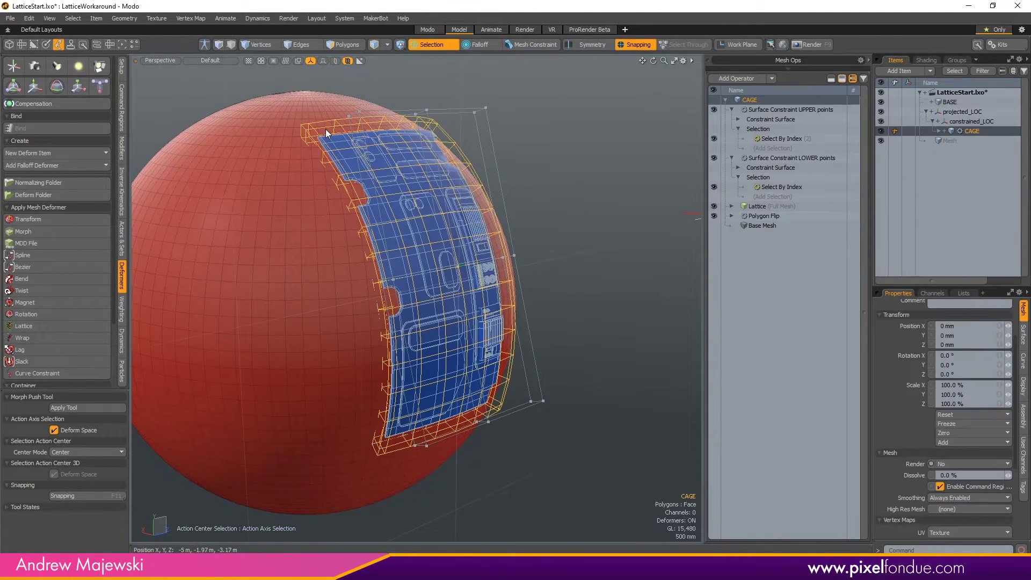
{"action": "key", "text": "y"}
{"action": "left_click_drag", "start_coordinate": [449, 273], "coordinate": [483, 273]}
{"action": "key", "text": "ctrl+z"}
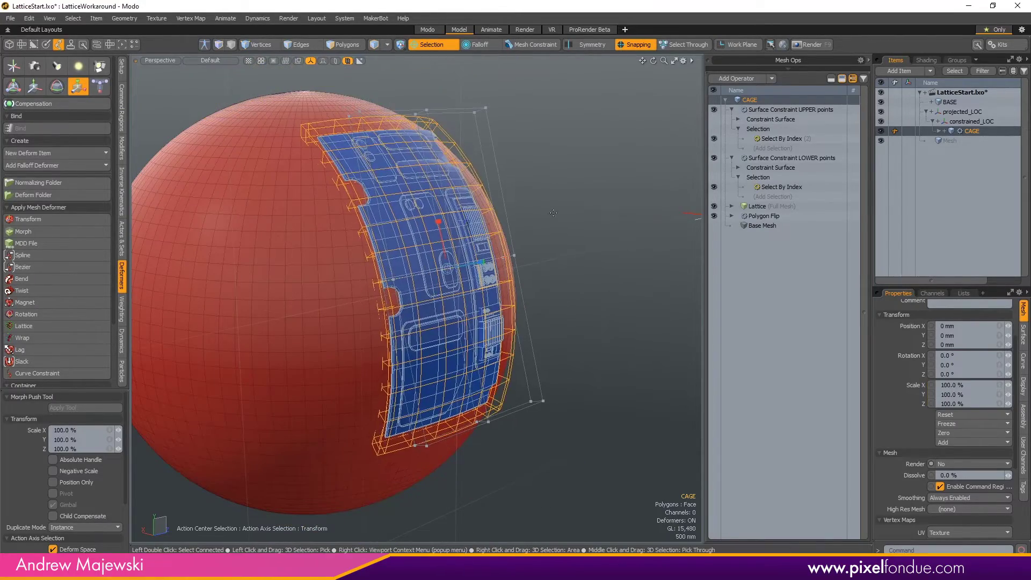
{"action": "key", "text": "space"}
{"action": "left_click", "coordinate": [571, 204]}
{"action": "left_click_drag", "start_coordinate": [571, 204], "coordinate": [463, 216], "text": "alt"}
{"action": "scroll", "coordinate": [614, 206], "scroll_direction": "down", "scroll_amount": 5}
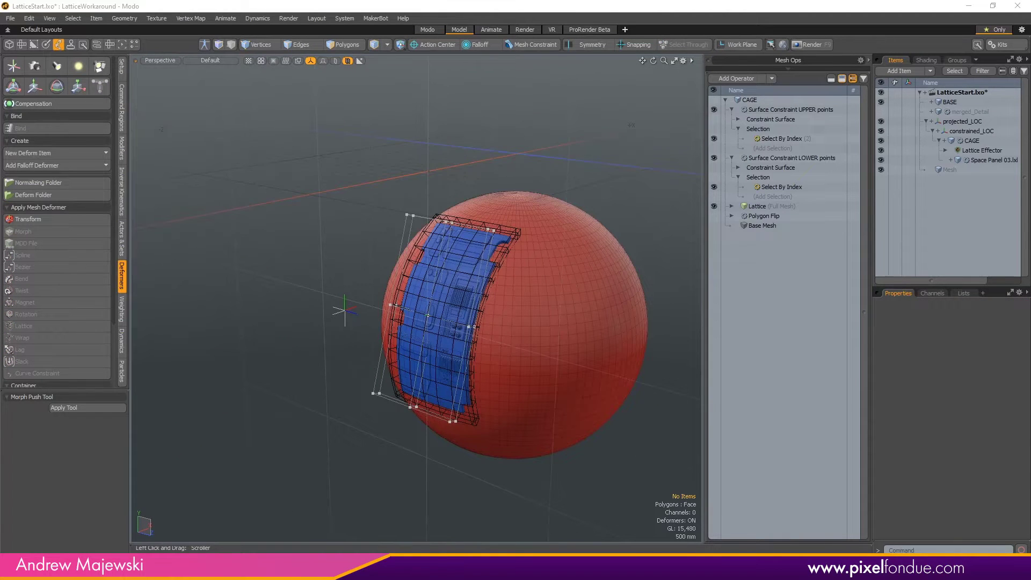
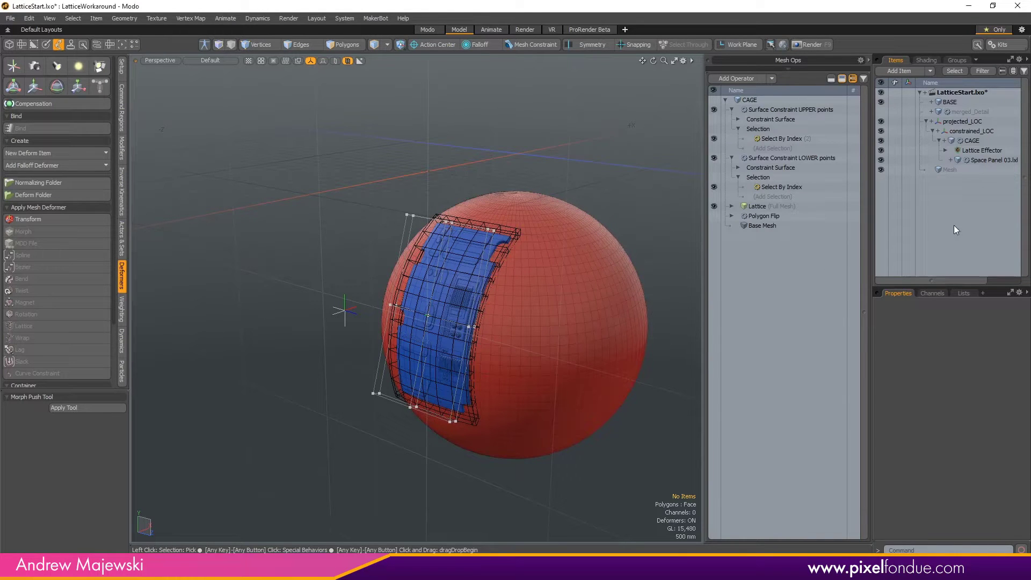
Create a mesh named mergedDetails and add a Merge Meshes operation to it.
{"action": "key", "text": "n"}
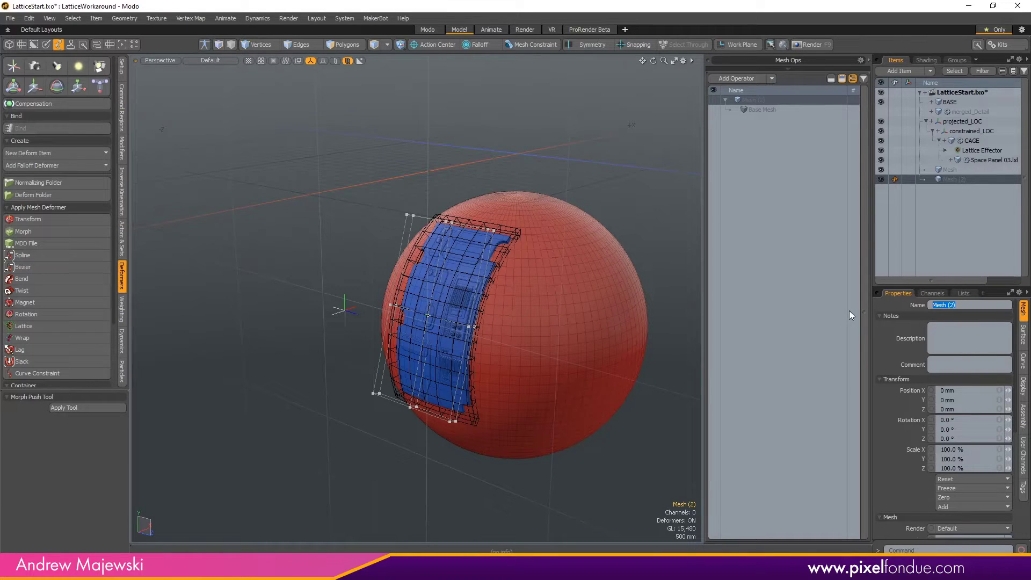
{"action": "type", "text": "mergedDetails"}
{"action": "left_click", "coordinate": [733, 79]}
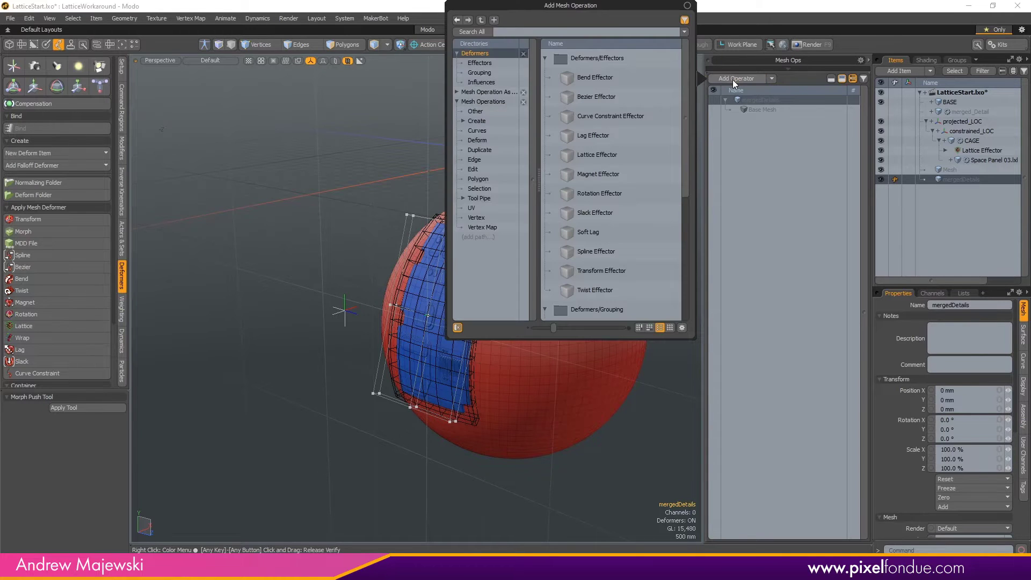
{"action": "type", "text": "merge"}
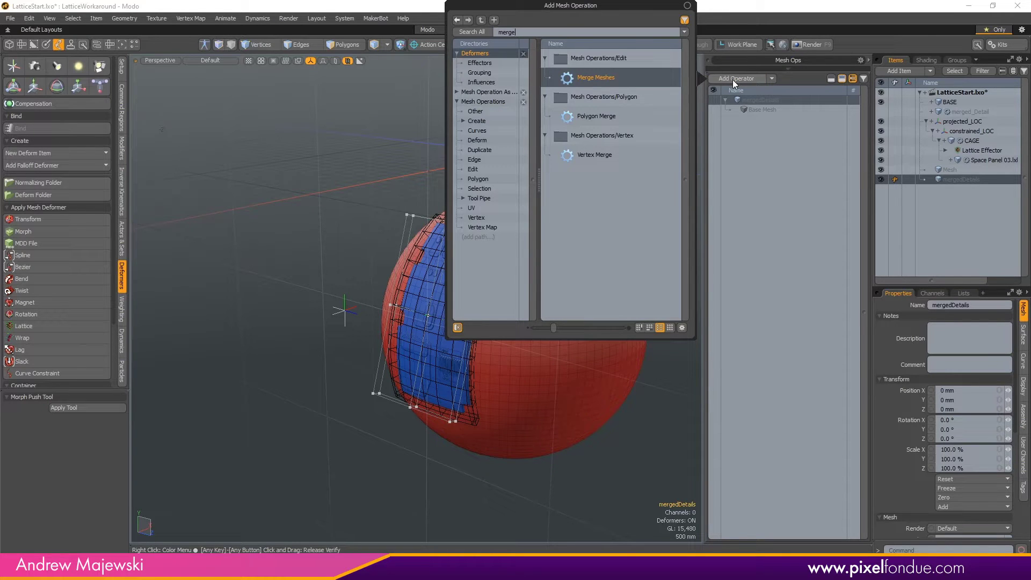
{"action": "double_click", "coordinate": [607, 76]}
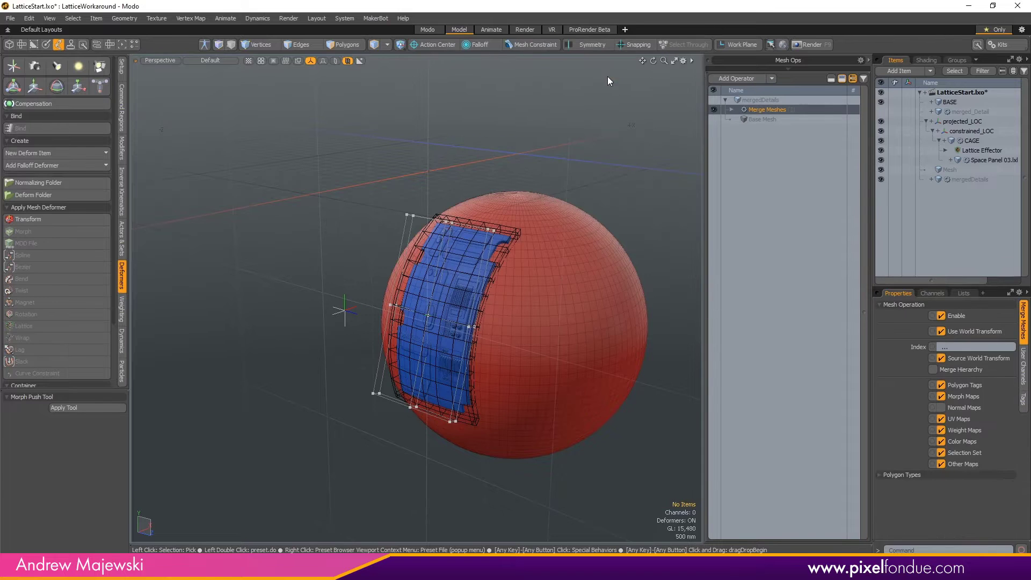
Add Space Panel 03.lxl as a source of the Merge Meshes operation.
{"action": "left_click", "coordinate": [731, 110]}
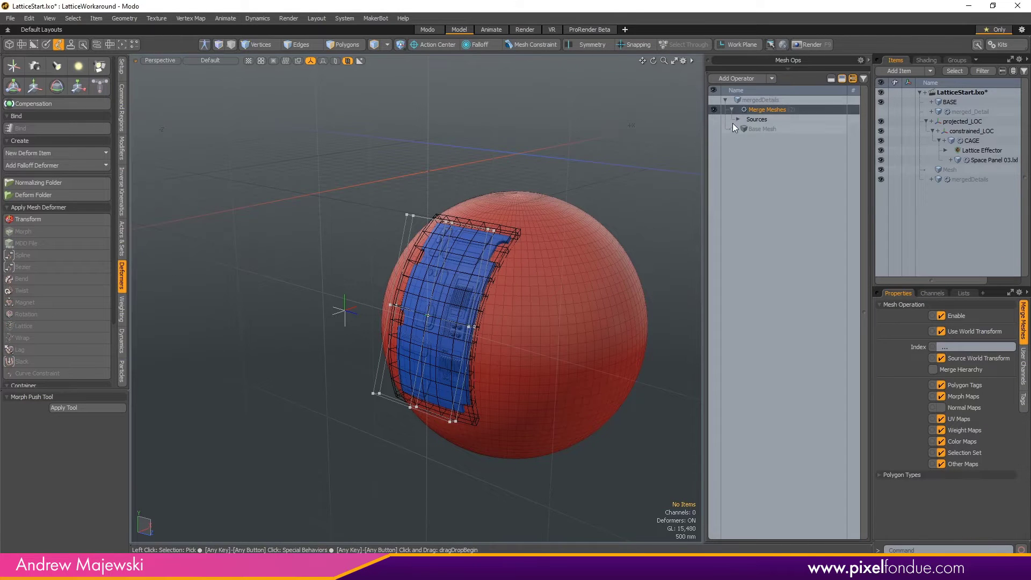
{"action": "left_click", "coordinate": [737, 119]}
{"action": "left_click", "coordinate": [768, 128]}
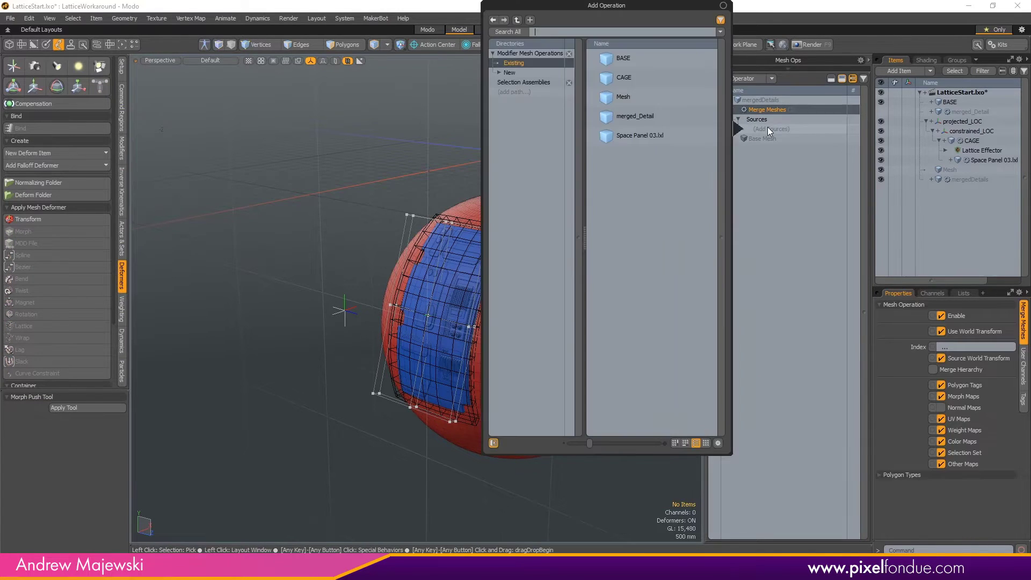
{"action": "double_click", "coordinate": [653, 137]}
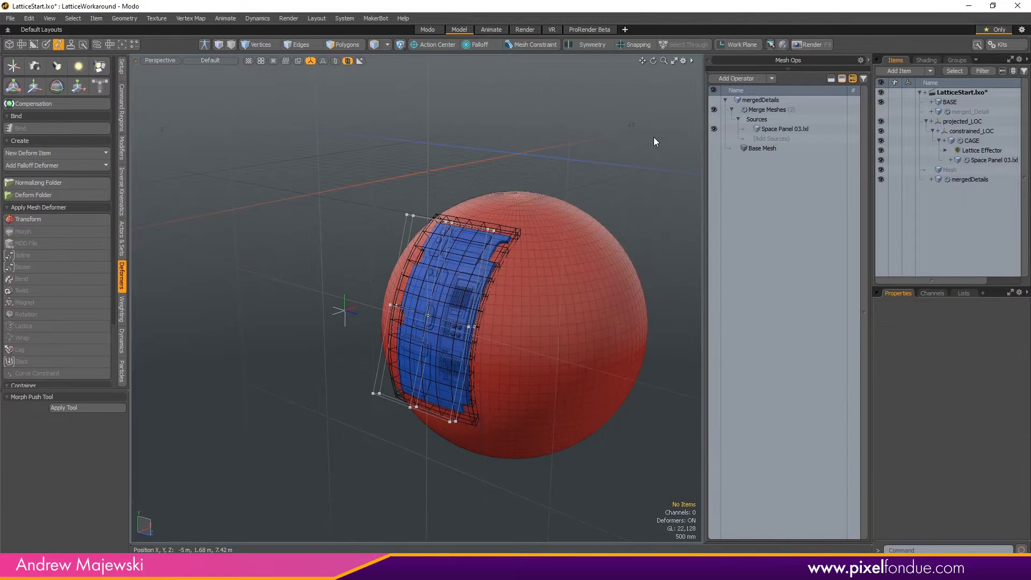
Add a Radial Array operation to mergedDetails to repeat the panel around the sphere.
{"action": "left_click", "coordinate": [737, 78]}
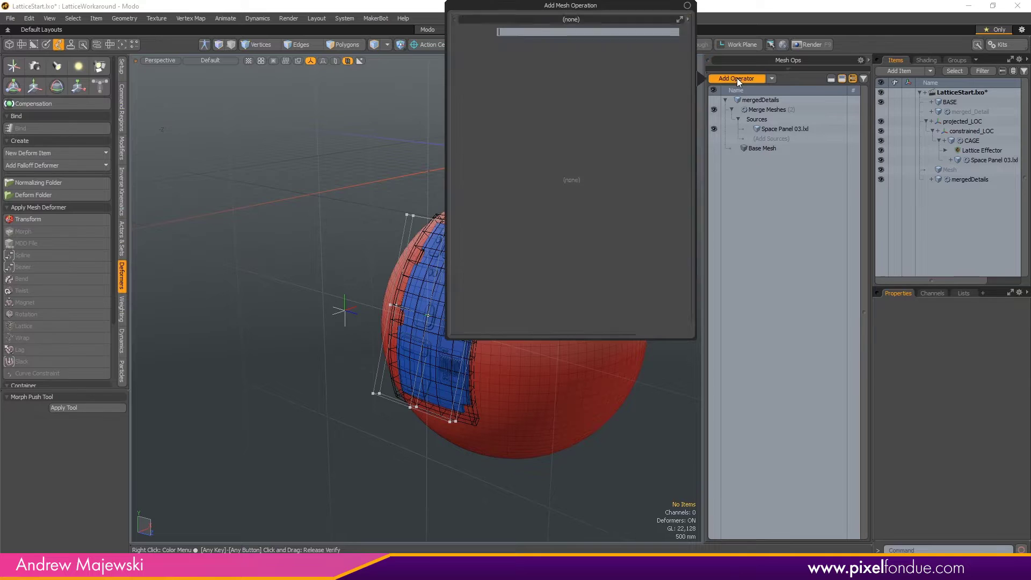
{"action": "left_click", "coordinate": [629, 31]}
{"action": "type", "text": "rad"}
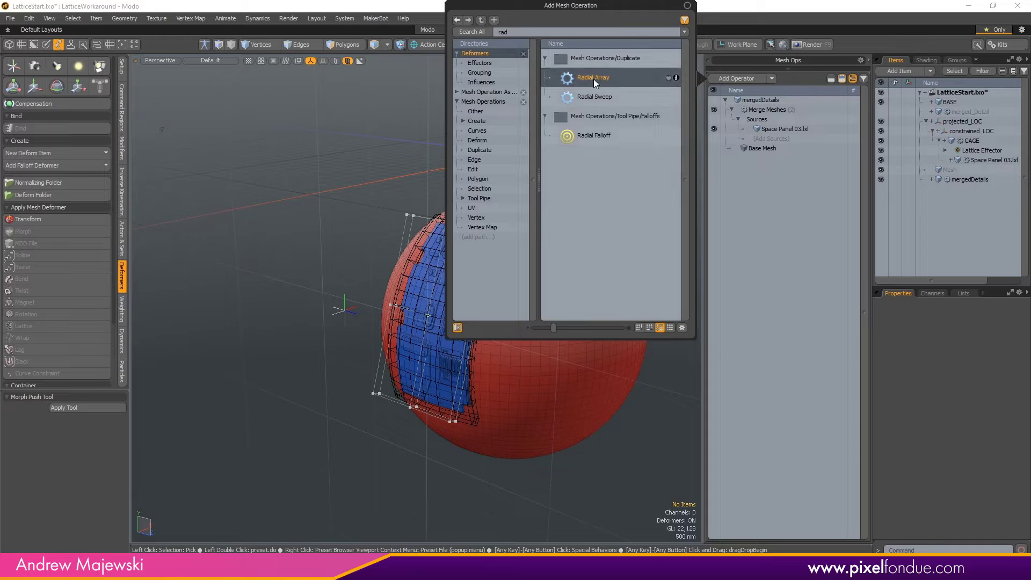
{"action": "left_click", "coordinate": [593, 79]}
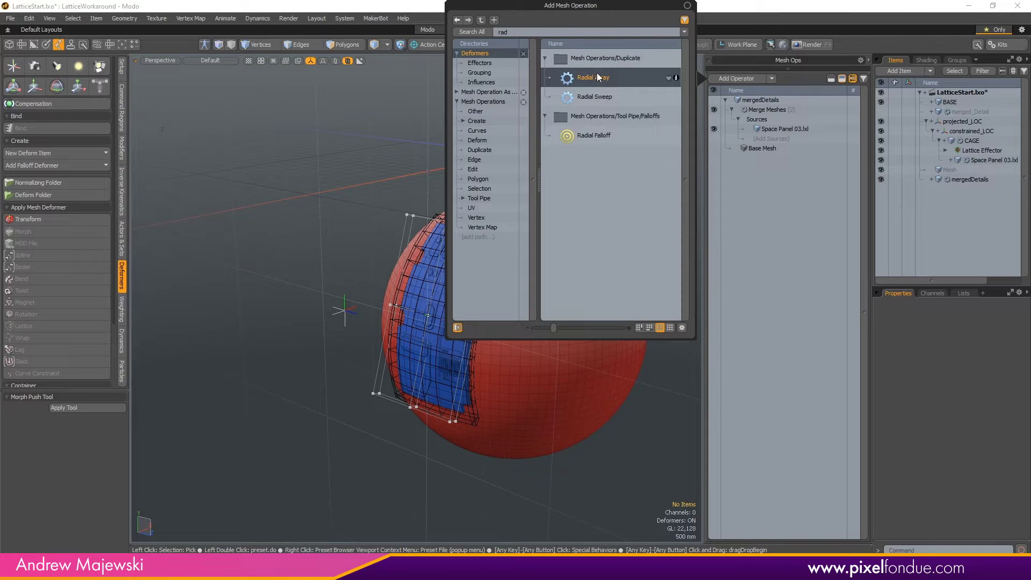
{"action": "double_click", "coordinate": [582, 75]}
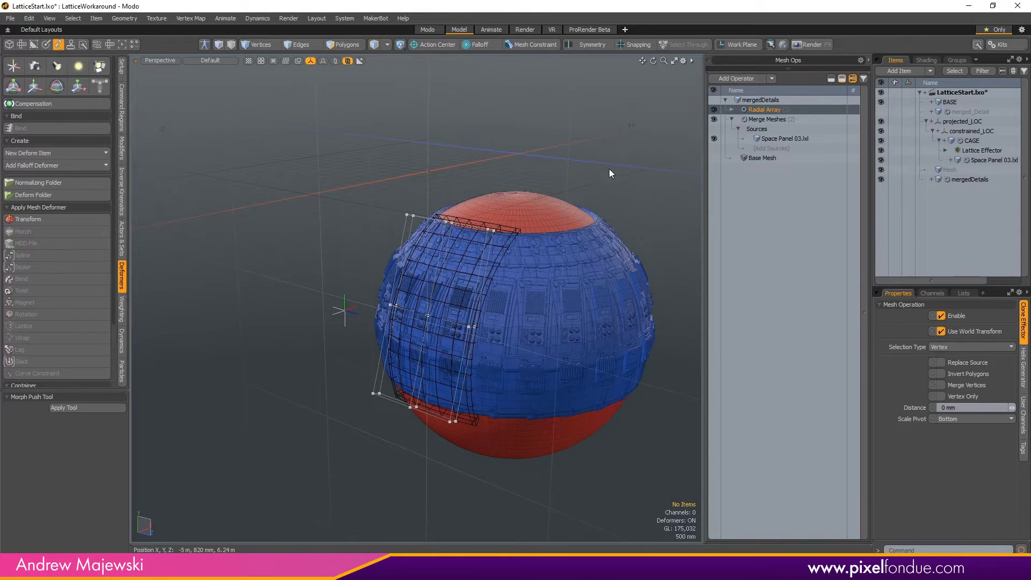
Lower the Helix Generator count in the mergedDetails Radial Array, trying 6 and settling on 7.
{"action": "middle_click_drag", "start_coordinate": [610, 172], "coordinate": [649, 236]}
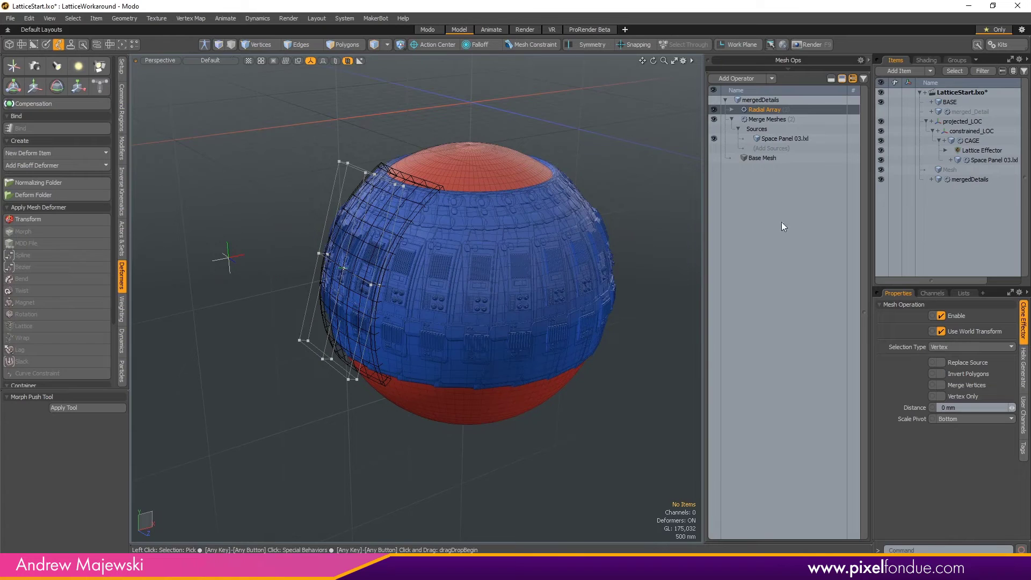
{"action": "left_click", "coordinate": [731, 109]}
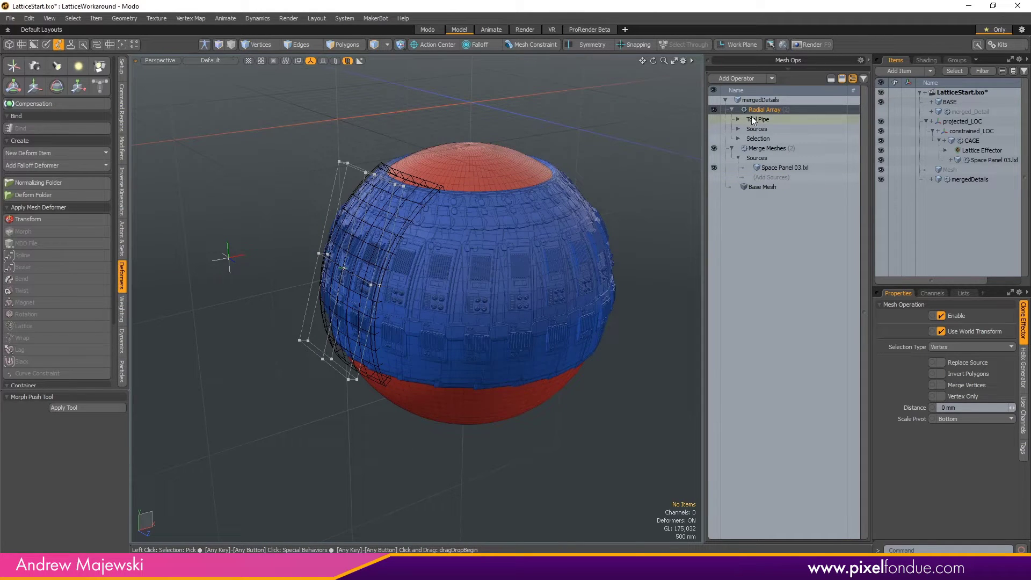
{"action": "left_click", "coordinate": [738, 120]}
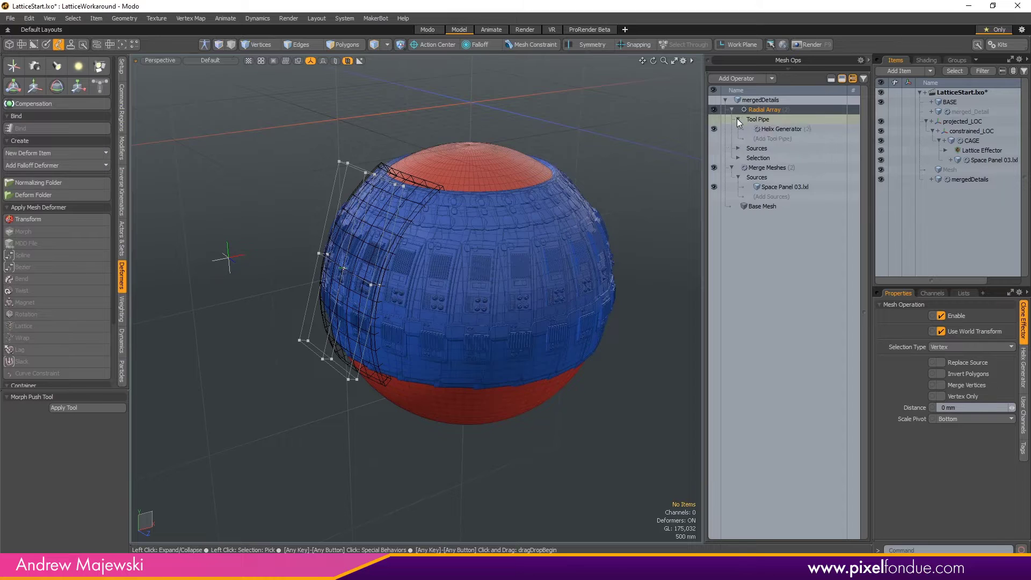
{"action": "left_click", "coordinate": [783, 129]}
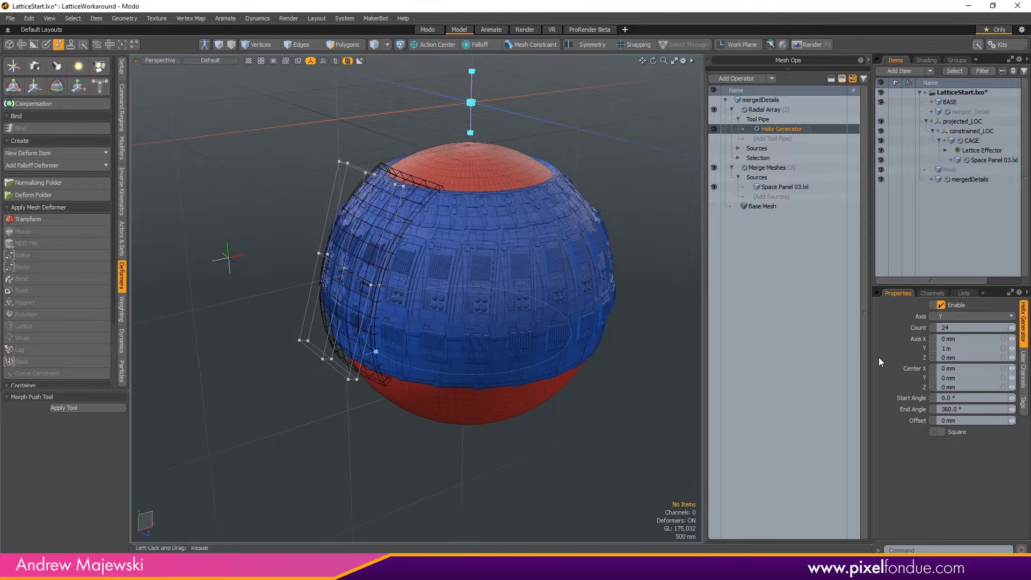
{"action": "left_click", "coordinate": [945, 328]}
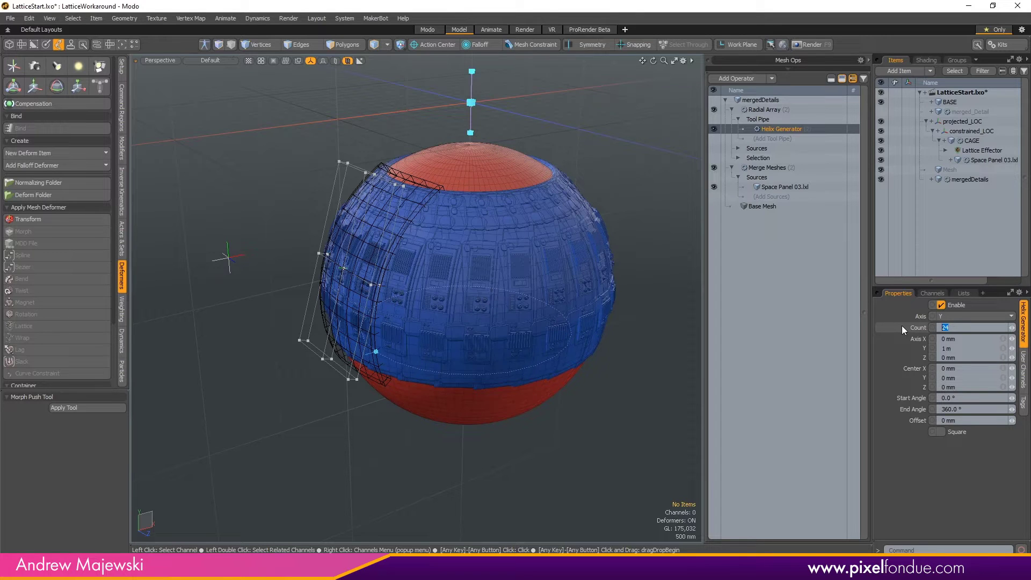
{"action": "type", "text": "6"}
{"action": "key", "text": "Return"}
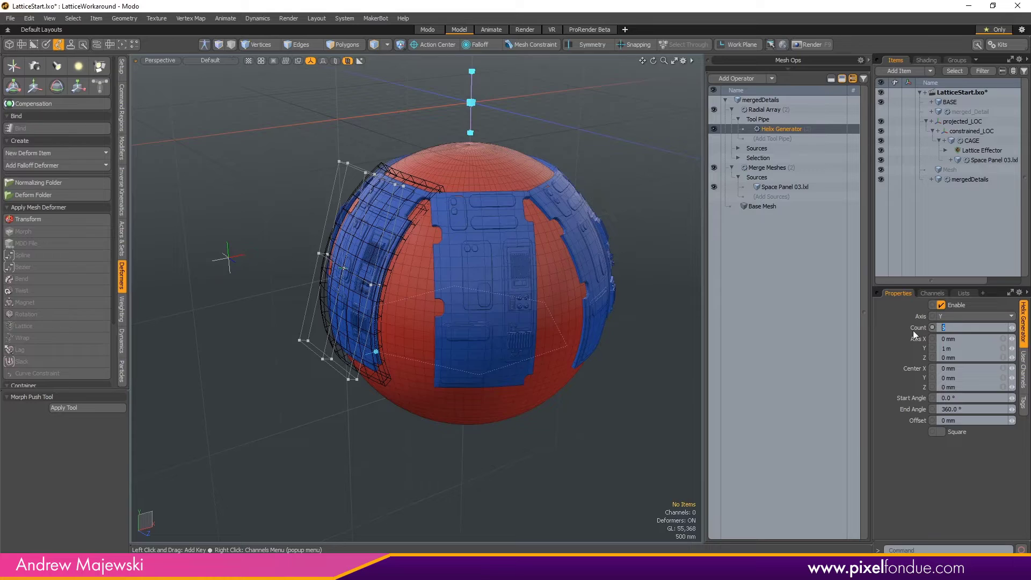
{"action": "type", "text": "7"}
{"action": "key", "text": "Return"}
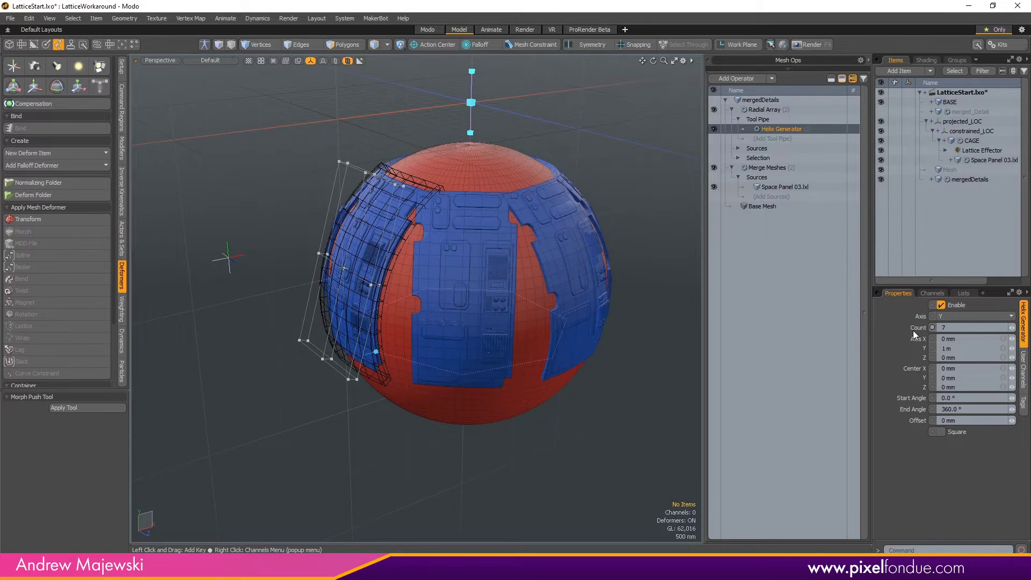
Select all of the lattice control locators around the CAGE panel.
{"action": "left_click_drag", "start_coordinate": [574, 188], "coordinate": [568, 274], "text": "alt"}
{"action": "scroll", "coordinate": [570, 273], "scroll_direction": "up", "scroll_amount": 4}
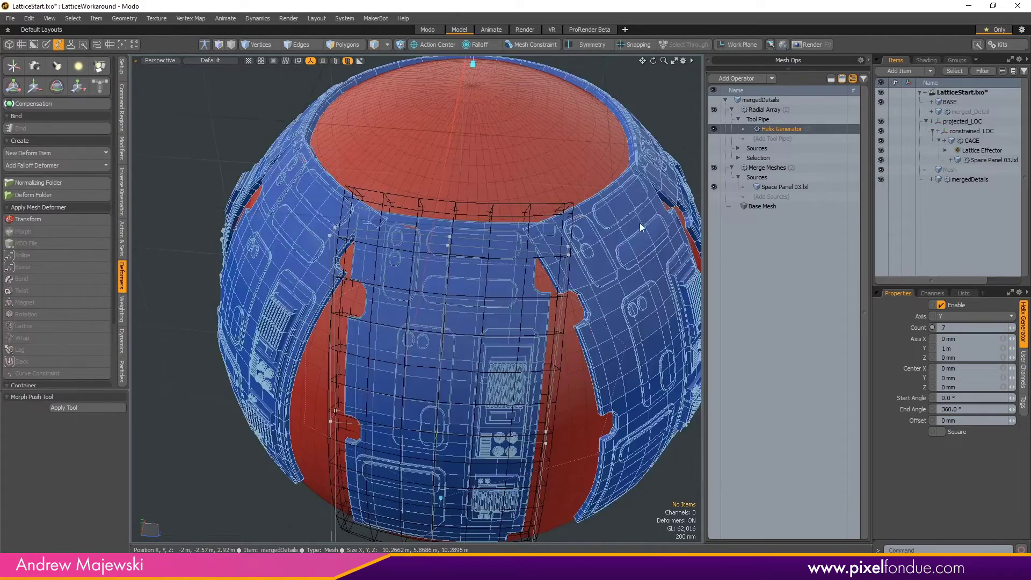
{"action": "scroll", "coordinate": [639, 223], "scroll_direction": "down", "scroll_amount": 2}
{"action": "left_click_drag", "start_coordinate": [639, 223], "coordinate": [259, 218], "text": "alt+shift"}
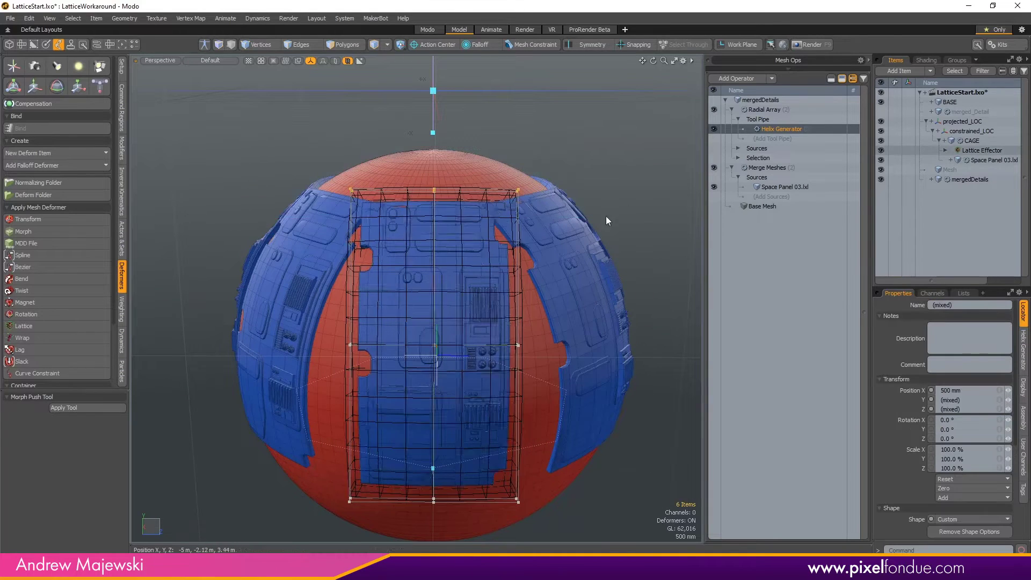
{"action": "left_click_drag", "start_coordinate": [606, 217], "coordinate": [563, 203], "text": "alt"}
{"action": "left_click_drag", "start_coordinate": [637, 90], "coordinate": [317, 438]}
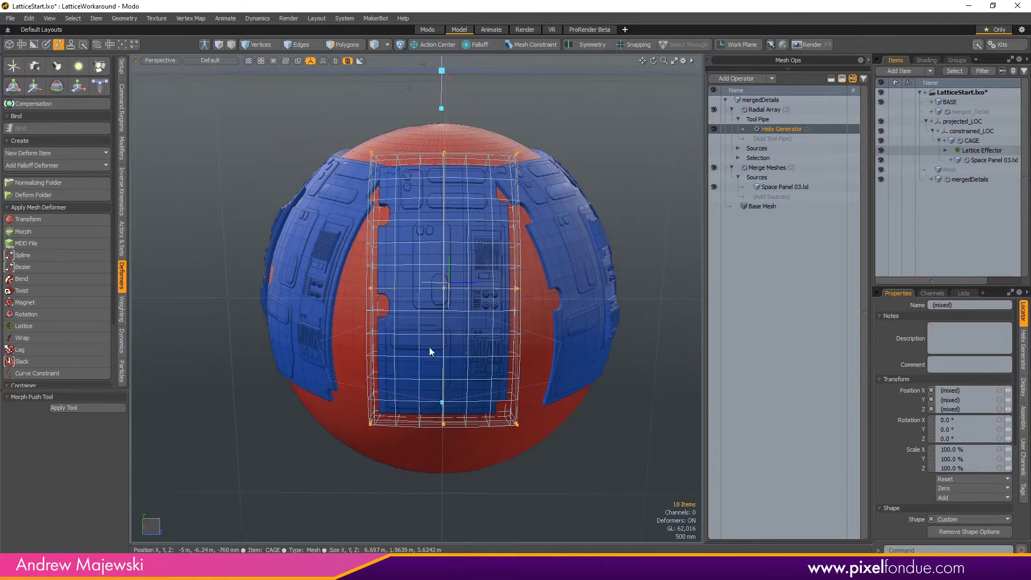
Set the action center to Selection and scale the lattice control locators along Z to about 82.5%.
{"action": "key", "text": "y"}
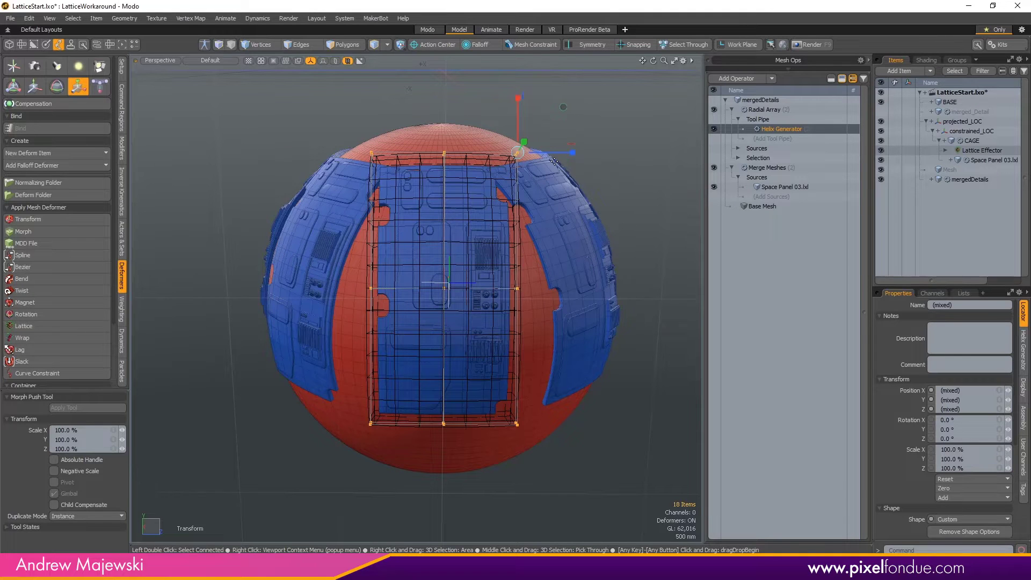
{"action": "key", "text": "shift+F3"}
{"action": "left_click_drag", "start_coordinate": [519, 206], "coordinate": [510, 291], "text": "alt"}
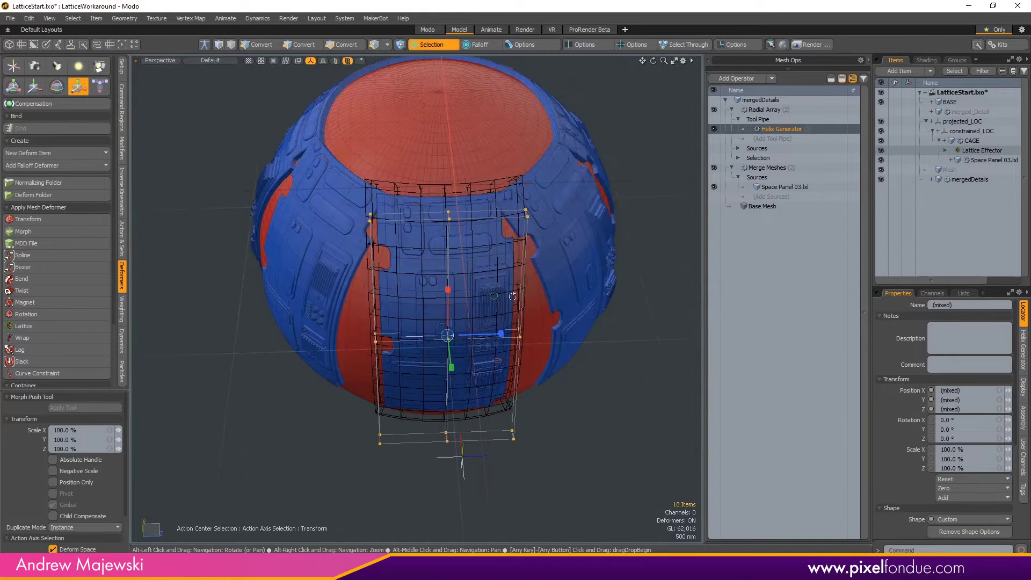
{"action": "scroll", "coordinate": [496, 287], "scroll_direction": "up", "scroll_amount": 4}
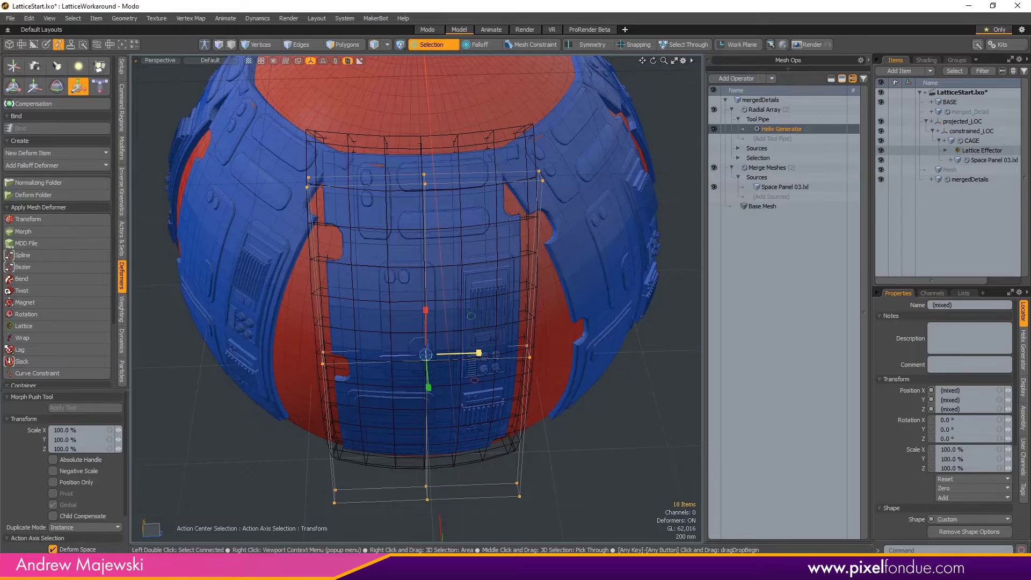
{"action": "left_click_drag", "start_coordinate": [479, 353], "coordinate": [470, 353]}
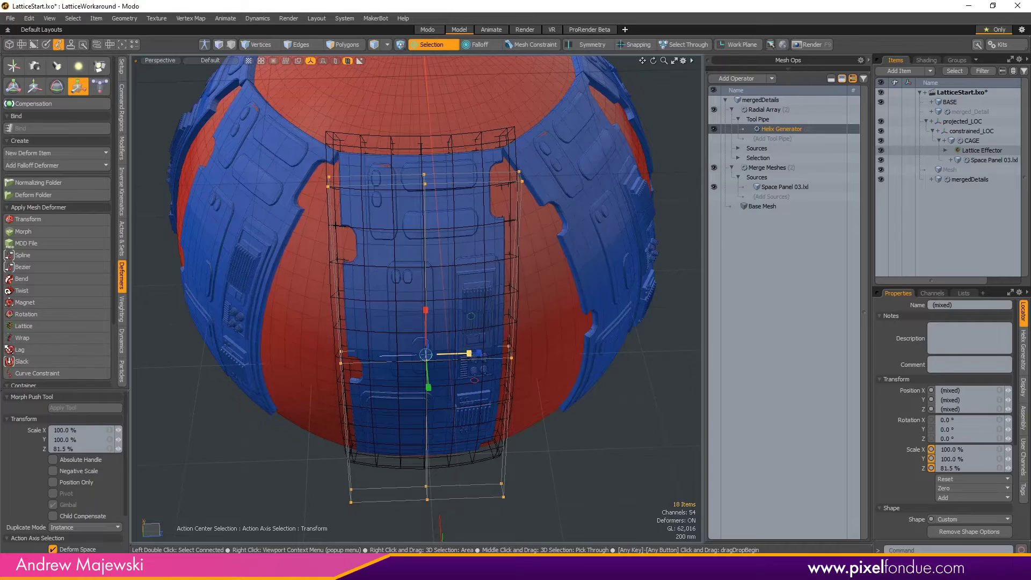
Check the upper corners where neighbouring panels meet and fine-tune the lattice locators' Z scale to 82%.
{"action": "left_click_drag", "start_coordinate": [572, 246], "coordinate": [534, 231], "text": "alt"}
{"action": "right_click_drag", "start_coordinate": [534, 231], "coordinate": [649, 239], "text": "alt"}
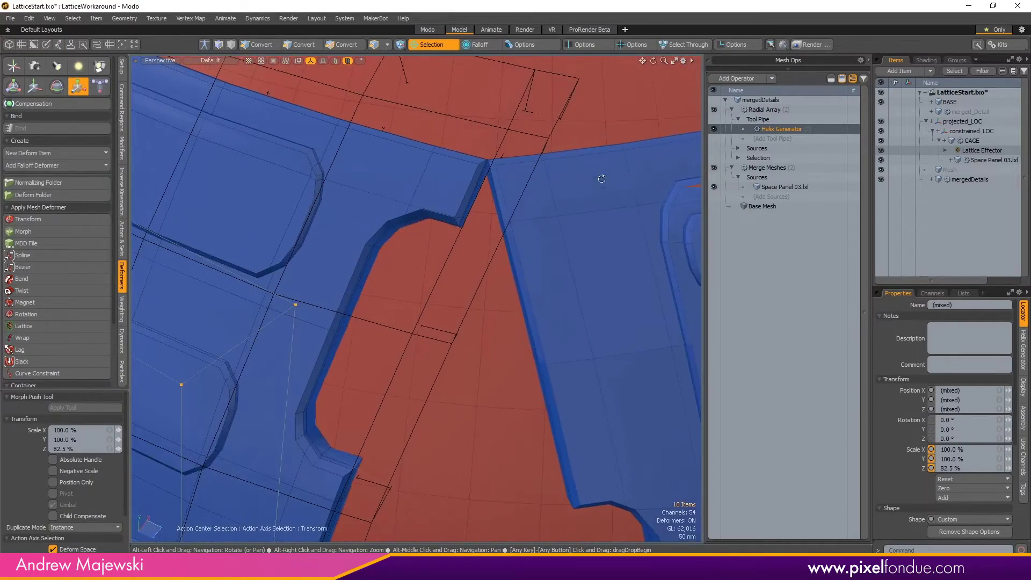
{"action": "left_click_drag", "start_coordinate": [601, 179], "coordinate": [532, 262], "text": "alt"}
{"action": "right_click_drag", "start_coordinate": [532, 262], "coordinate": [470, 295], "text": "alt"}
{"action": "left_click_drag", "start_coordinate": [470, 295], "coordinate": [351, 305], "text": "alt"}
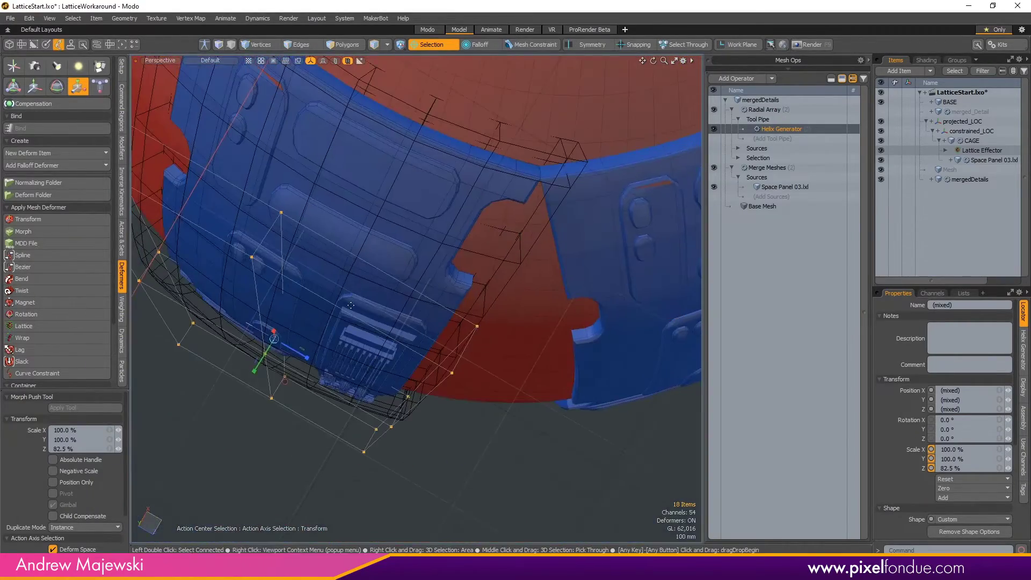
{"action": "left_click_drag", "start_coordinate": [308, 357], "coordinate": [307, 357]}
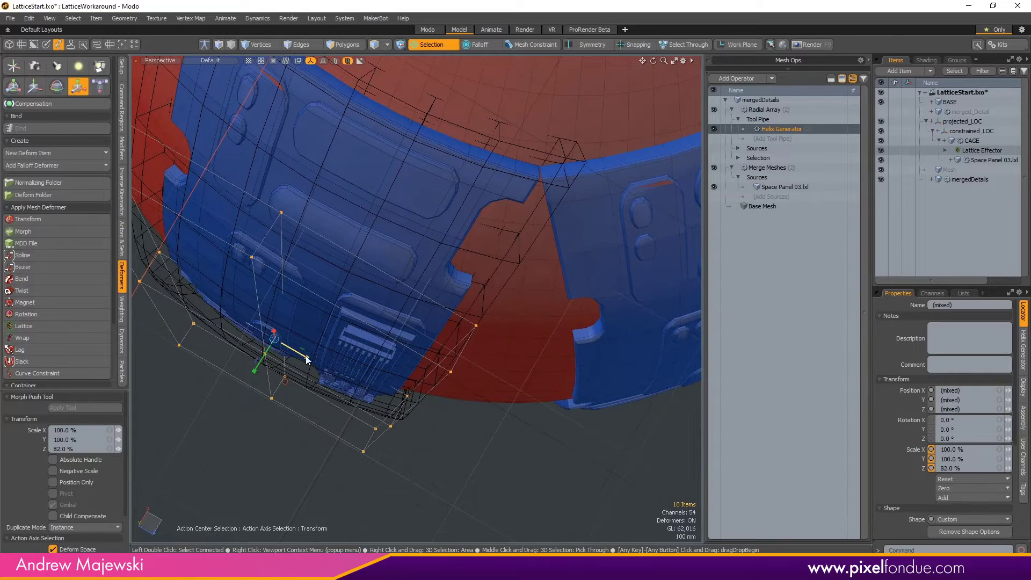
Apply a Linear falloff to the selected lattice control locators and activate the Scale tool.
{"action": "left_click_drag", "start_coordinate": [483, 315], "coordinate": [662, 141], "text": "alt"}
{"action": "scroll", "coordinate": [558, 193], "scroll_direction": "down", "scroll_amount": 5}
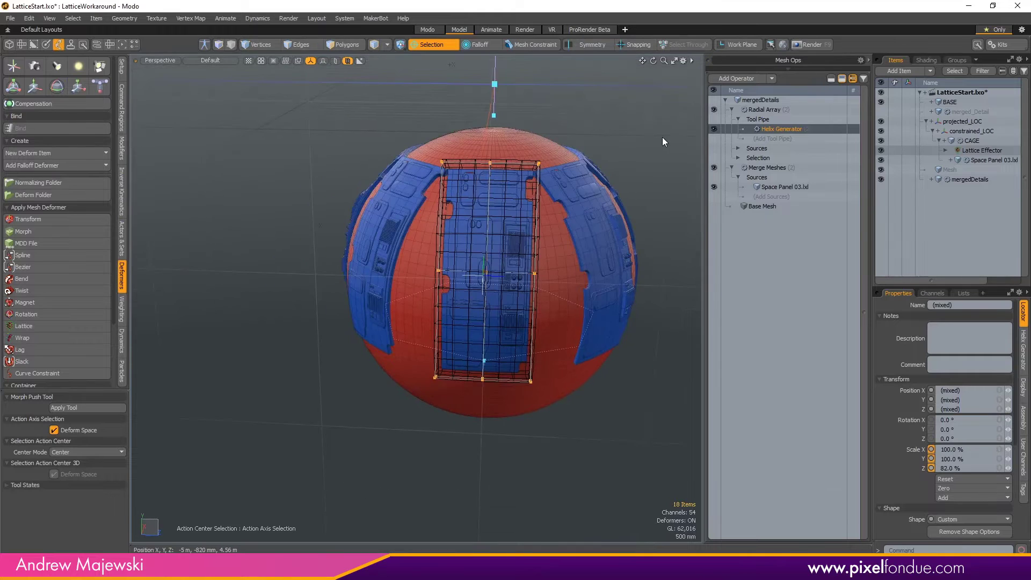
{"action": "left_click", "coordinate": [662, 142]}
{"action": "left_click_drag", "start_coordinate": [629, 98], "coordinate": [389, 431]}
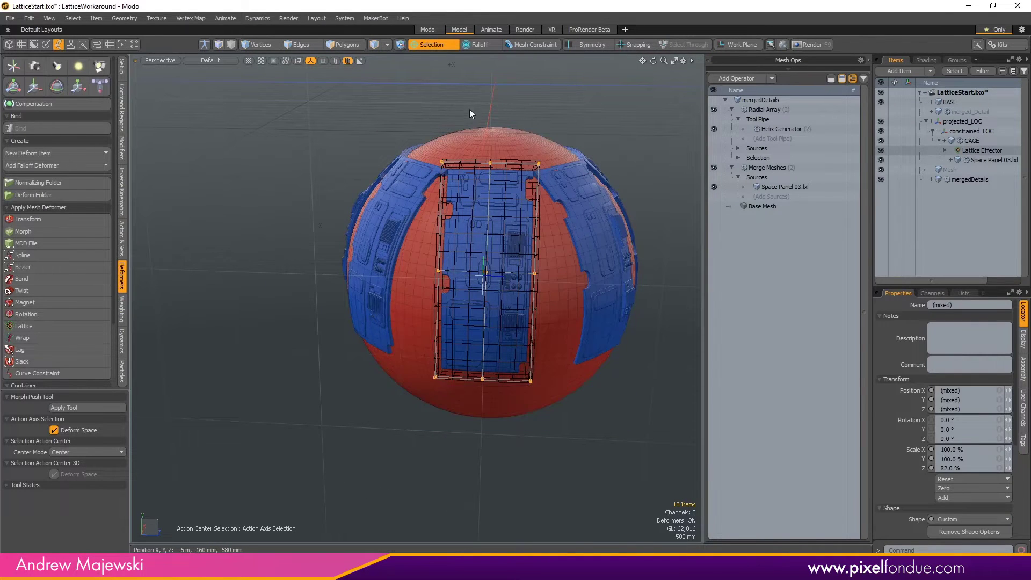
{"action": "left_click", "coordinate": [479, 45]}
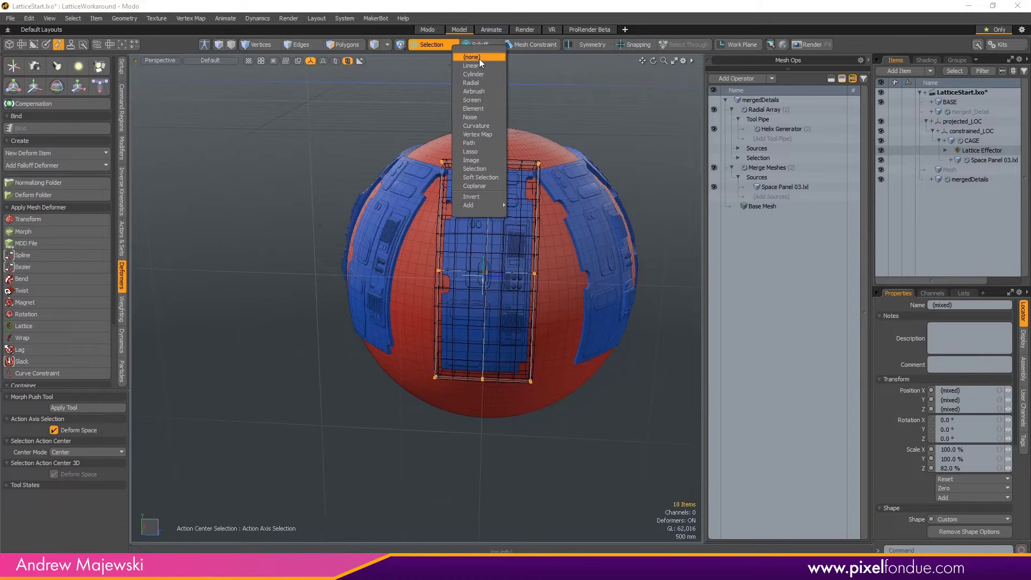
{"action": "left_click", "coordinate": [471, 66]}
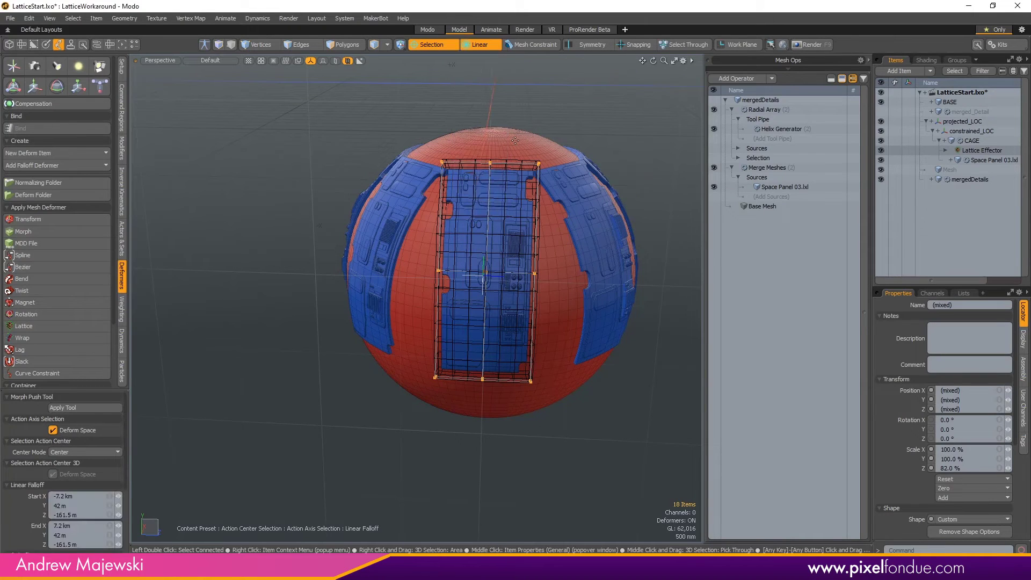
{"action": "key", "text": "y"}
Try moving the Linear falloff's start handle near the lower end of the lattice panel.
{"action": "left_click_drag", "start_coordinate": [514, 140], "coordinate": [562, 172], "text": "alt"}
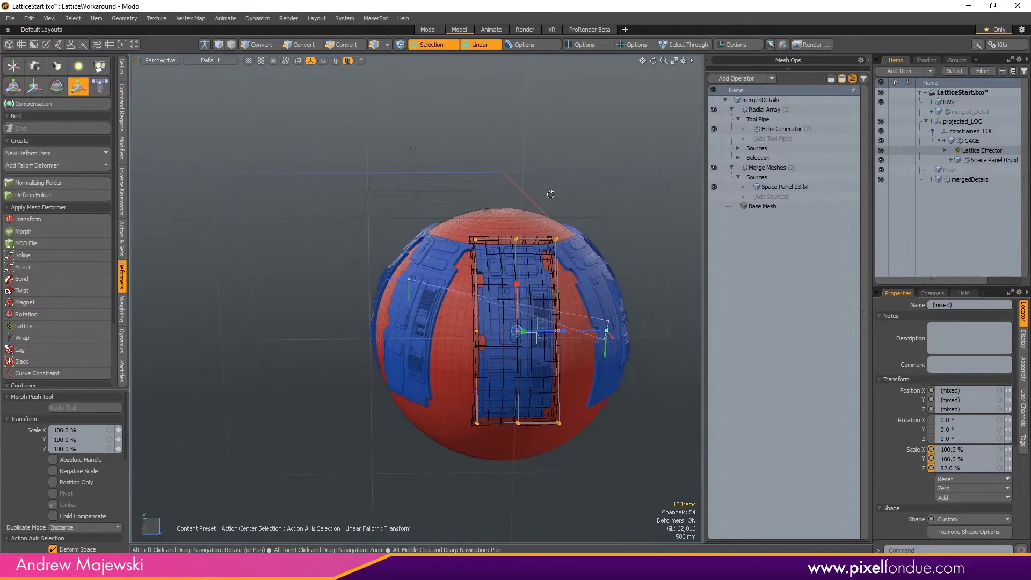
{"action": "scroll", "coordinate": [401, 181], "scroll_direction": "up", "scroll_amount": 3}
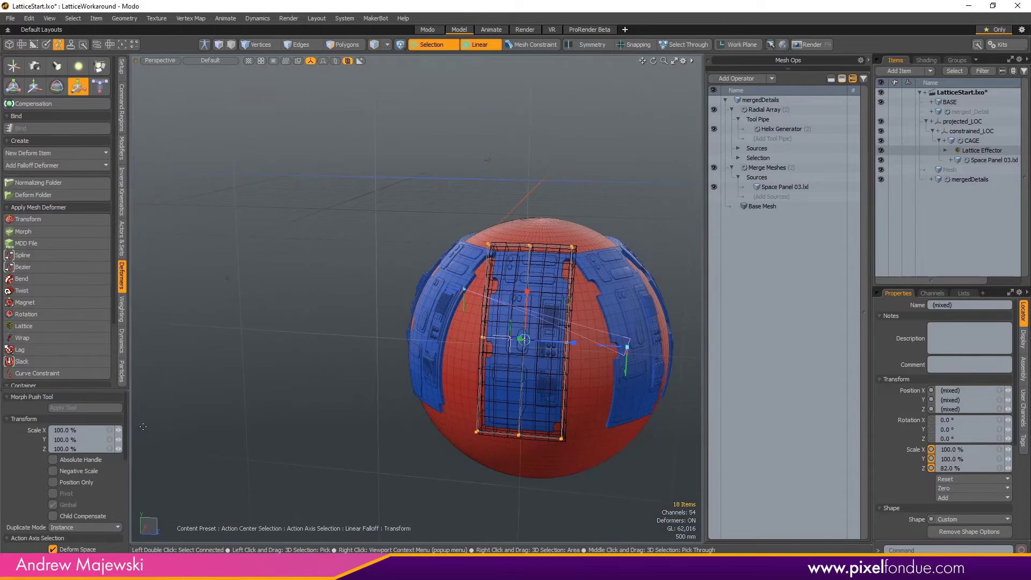
{"action": "scroll", "coordinate": [78, 484], "scroll_direction": "down", "scroll_amount": 3}
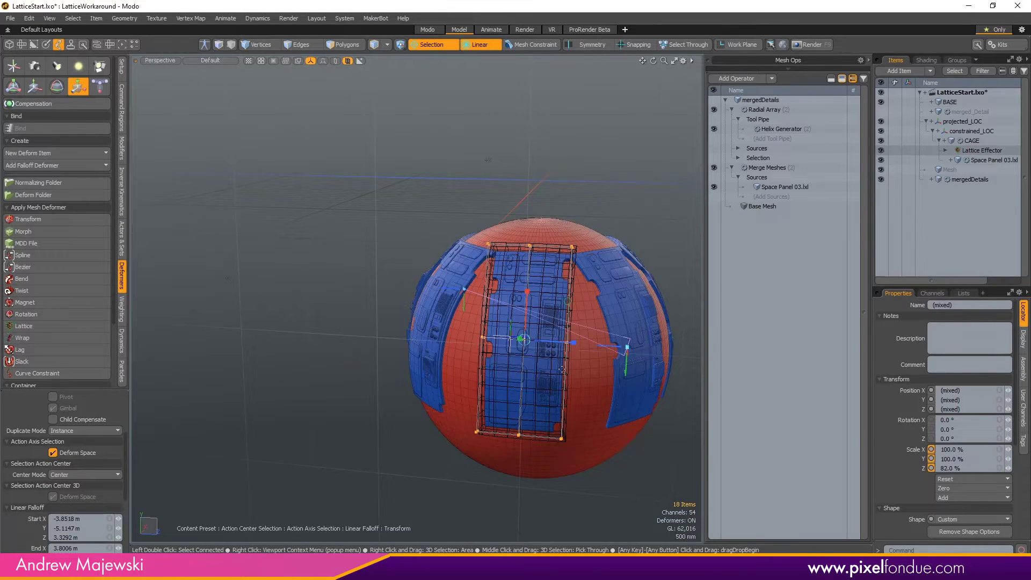
{"action": "left_click_drag", "start_coordinate": [628, 349], "coordinate": [541, 412]}
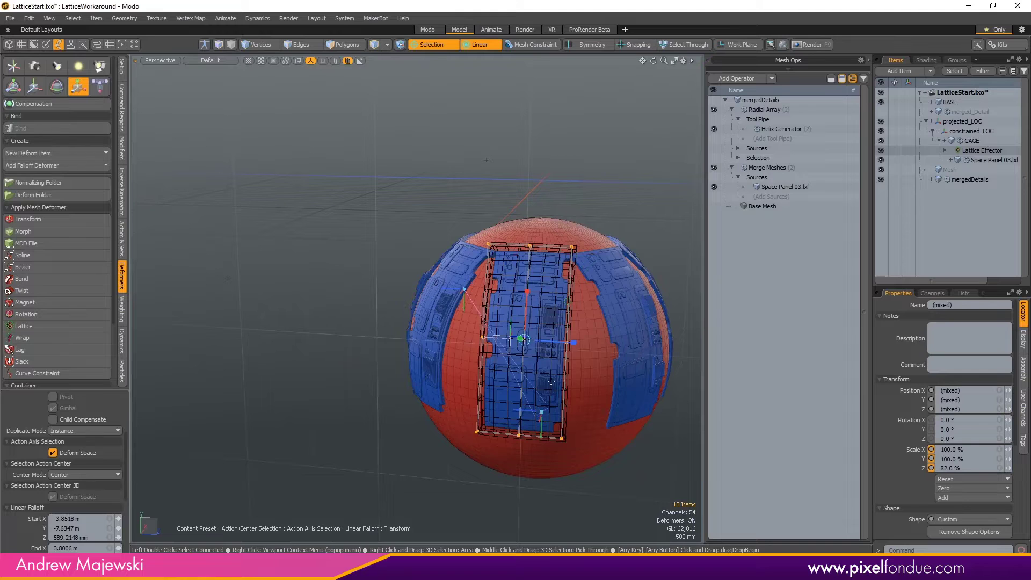
{"action": "left_click", "coordinate": [633, 45]}
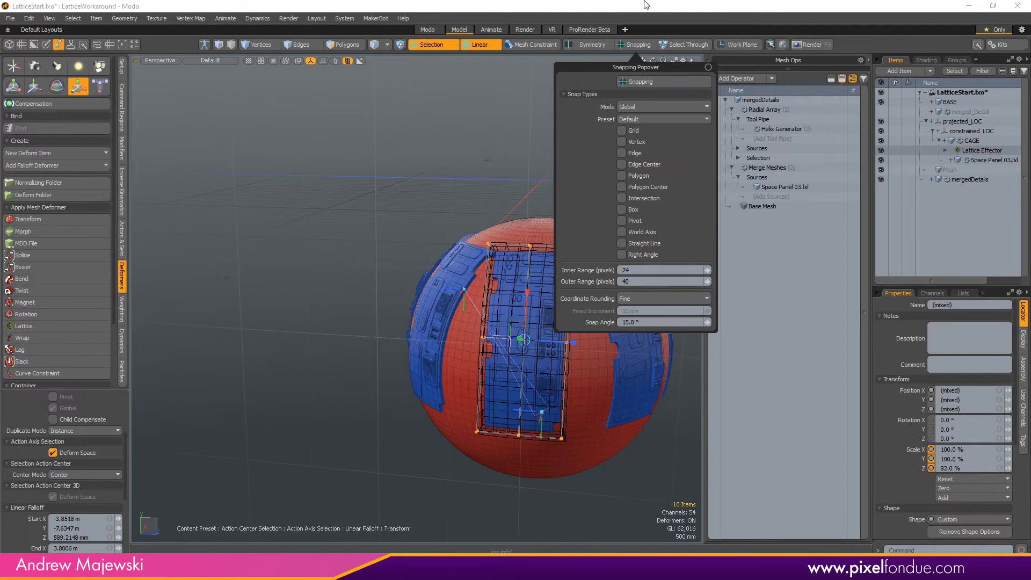
Clear the Selection action center and reapply the Linear falloff to reset its placement.
{"action": "left_click", "coordinate": [426, 44]}
{"action": "left_click", "coordinate": [424, 54]}
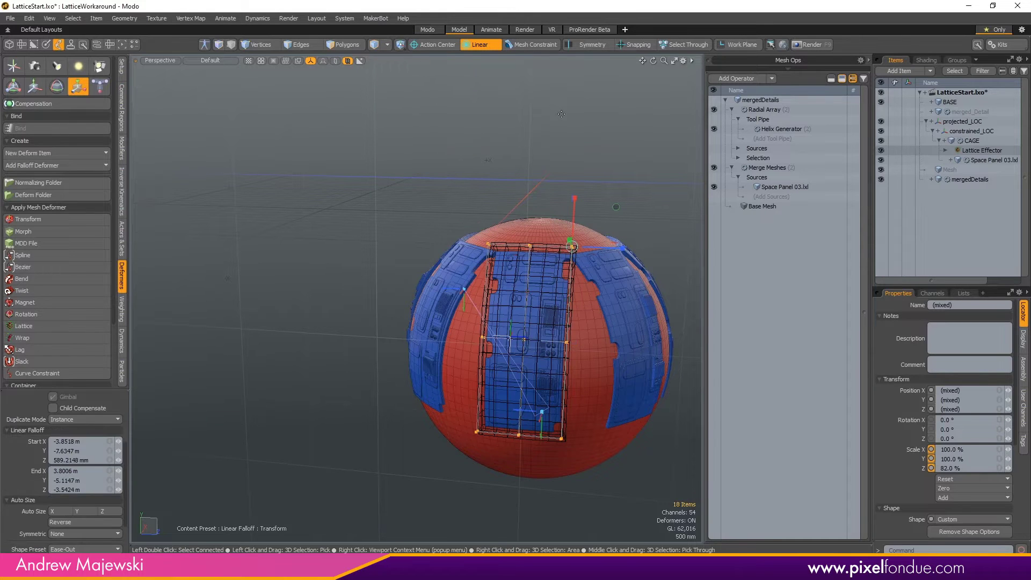
{"action": "left_click", "coordinate": [491, 43]}
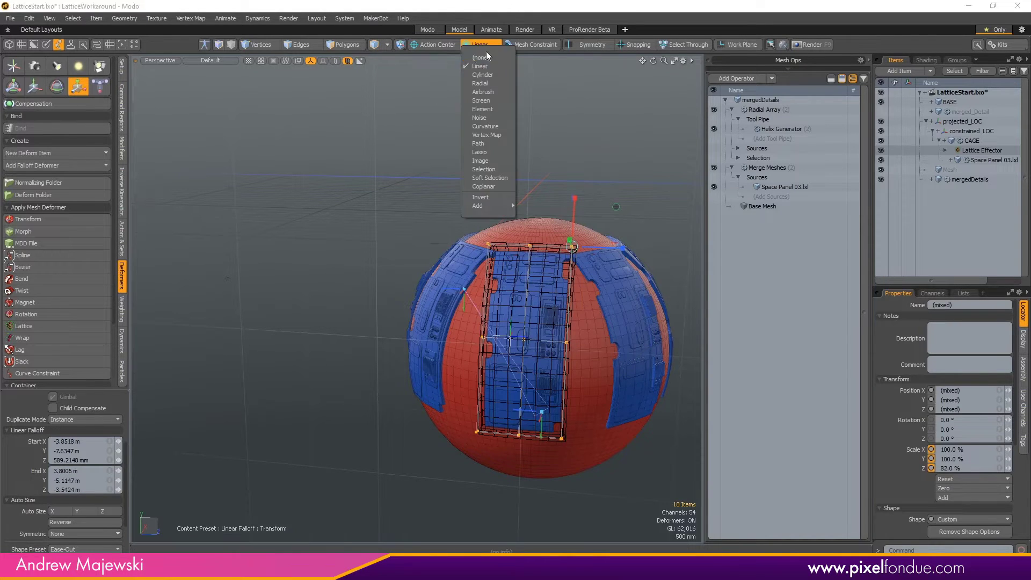
{"action": "left_click", "coordinate": [484, 58]}
{"action": "left_click", "coordinate": [482, 46]}
{"action": "left_click", "coordinate": [484, 69]}
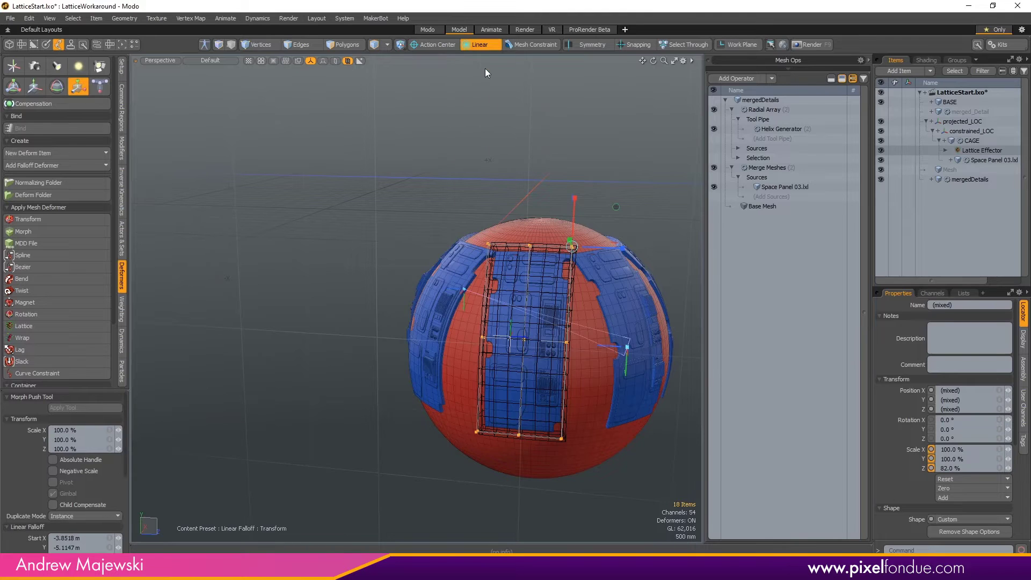
Configure the snapping options to snap to Vertex instead of Grid.
{"action": "left_click_drag", "start_coordinate": [573, 140], "coordinate": [383, 189], "text": "alt"}
{"action": "left_click_drag", "start_coordinate": [502, 264], "coordinate": [532, 204], "text": "alt"}
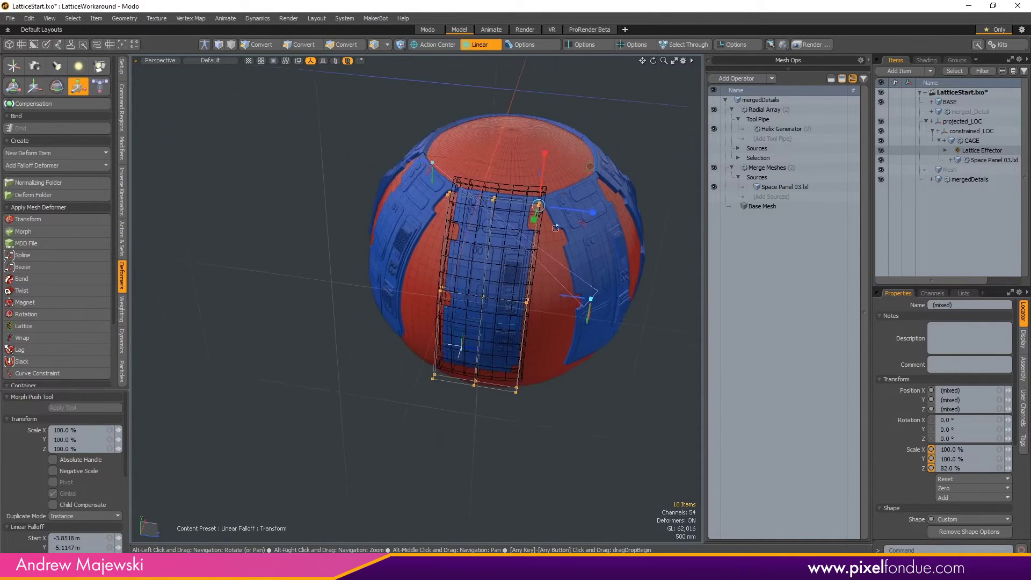
{"action": "right_click_drag", "start_coordinate": [553, 301], "coordinate": [566, 320], "text": "alt"}
{"action": "left_click_drag", "start_coordinate": [566, 319], "coordinate": [610, 287], "text": "alt"}
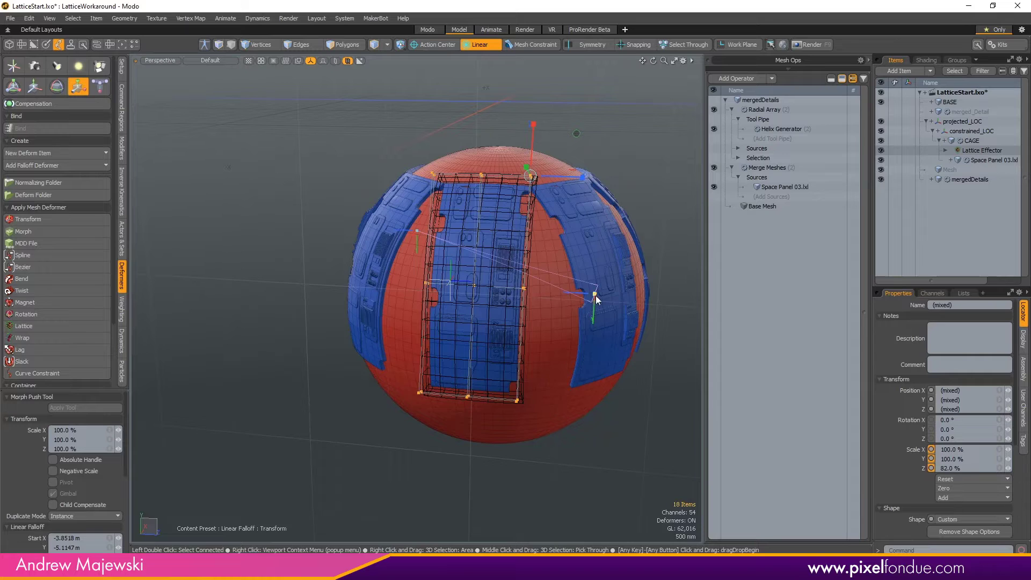
{"action": "left_click", "coordinate": [633, 44]}
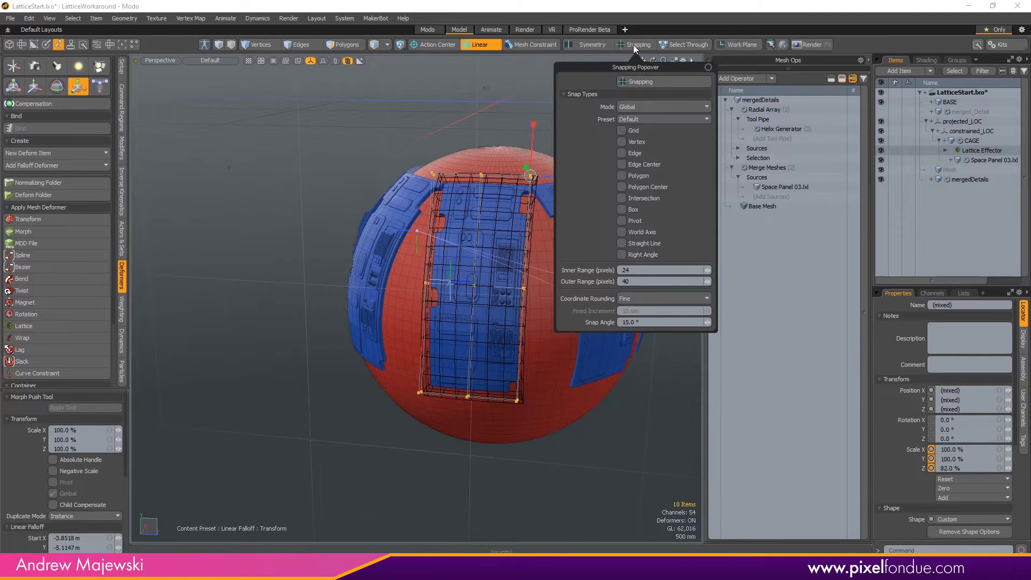
{"action": "left_click", "coordinate": [623, 130]}
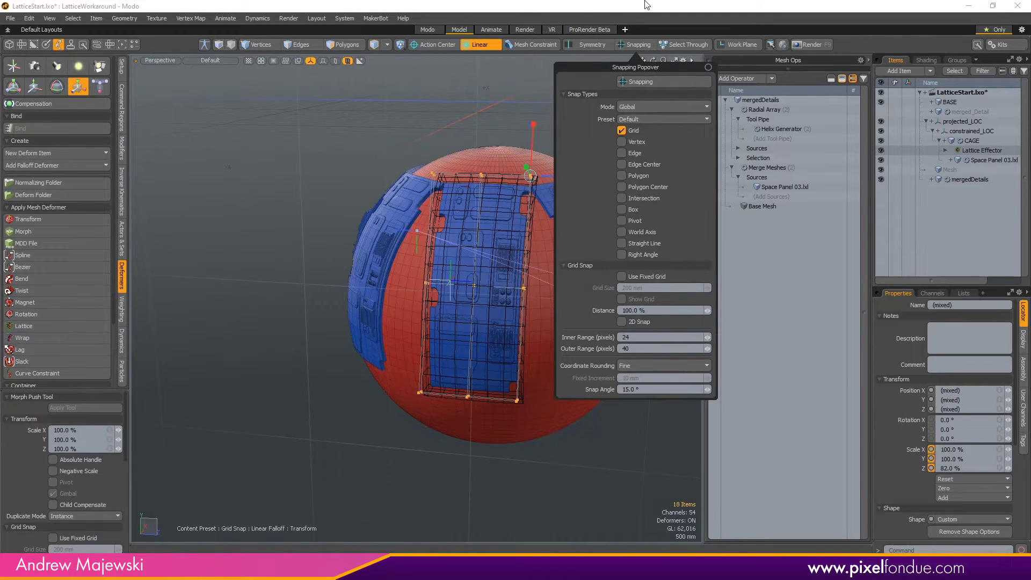
{"action": "left_click", "coordinate": [621, 142]}
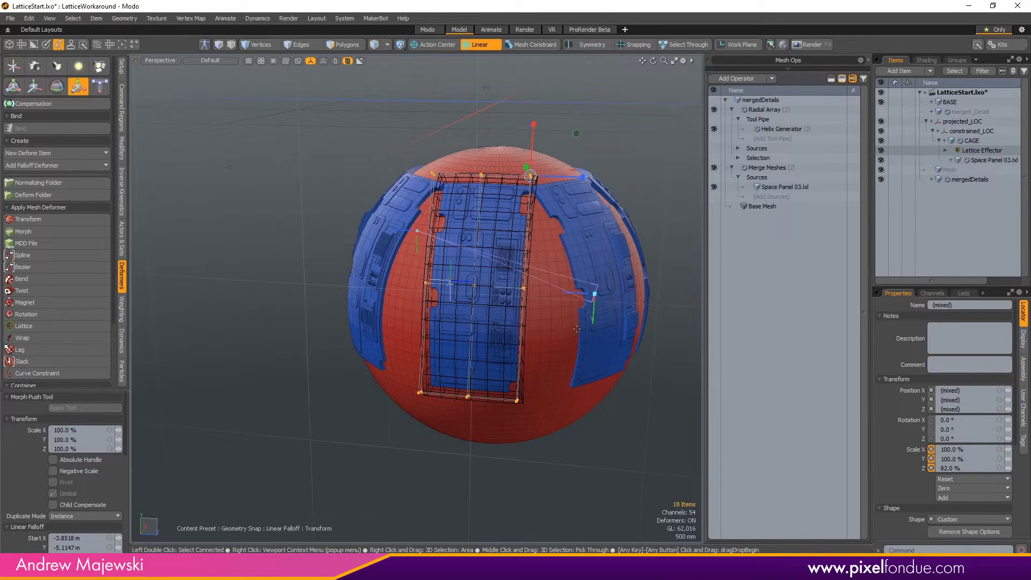
In the Front view, snap the Linear falloff's start handle to the lowest outer control locator of the lattice.
{"action": "left_click_drag", "start_coordinate": [594, 295], "coordinate": [493, 366]}
{"action": "key", "text": "ctrl+space"}
{"action": "left_click", "coordinate": [510, 363]}
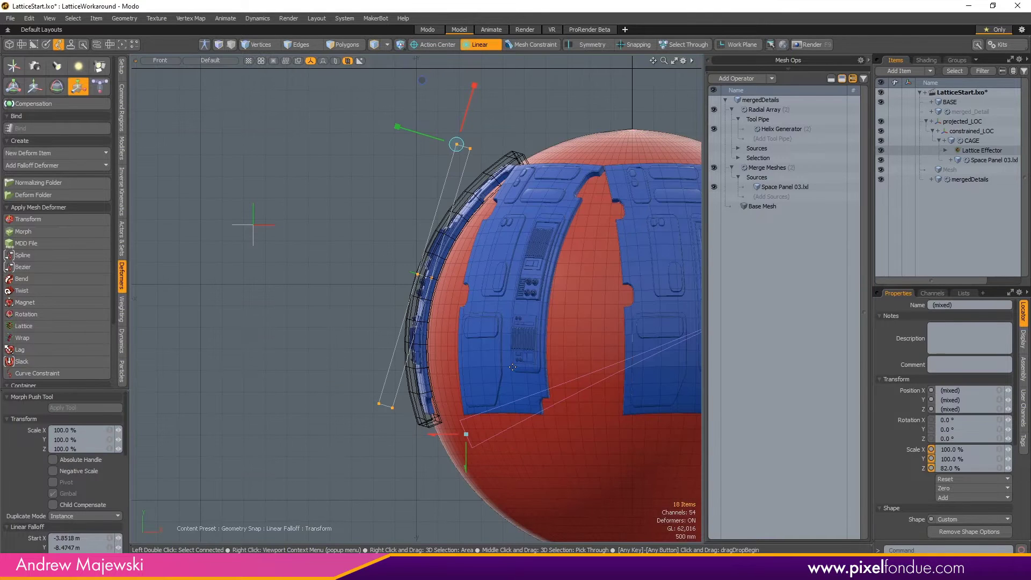
{"action": "scroll", "coordinate": [511, 367], "scroll_direction": "up", "scroll_amount": 5}
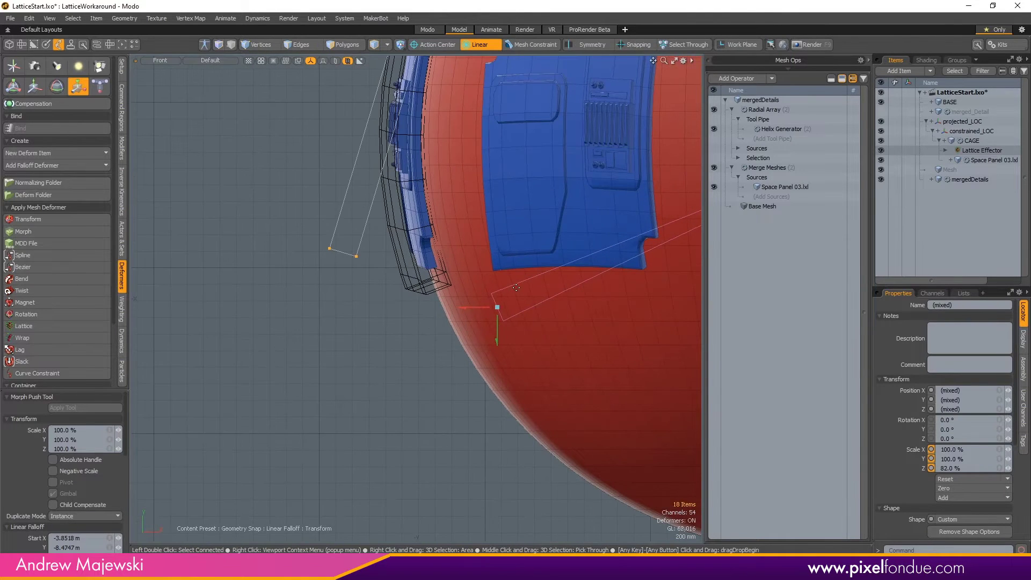
{"action": "key", "text": "x"}
{"action": "left_click_drag", "start_coordinate": [501, 309], "coordinate": [329, 250]}
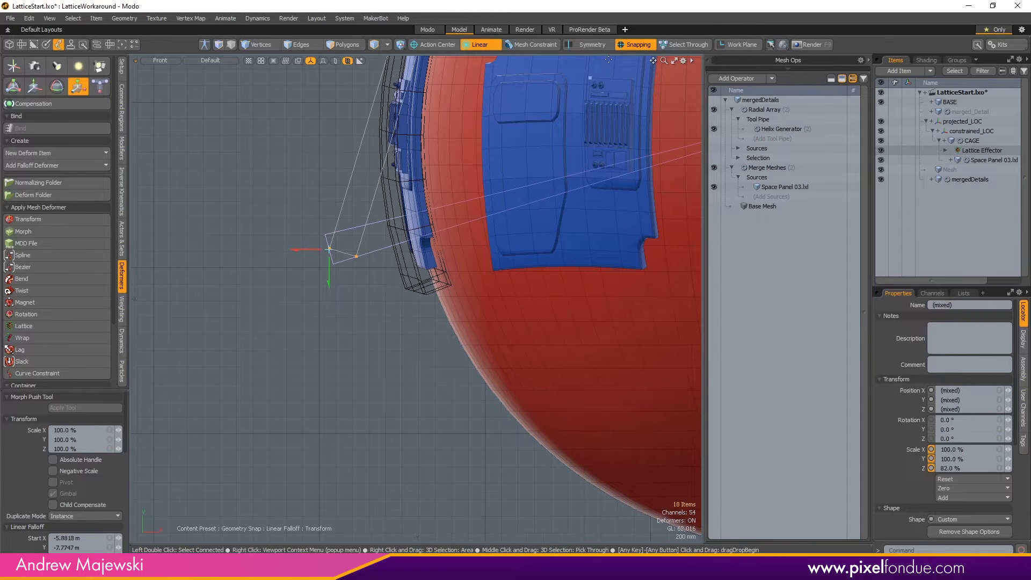
{"action": "right_click_drag", "start_coordinate": [376, 258], "coordinate": [440, 284], "text": "alt"}
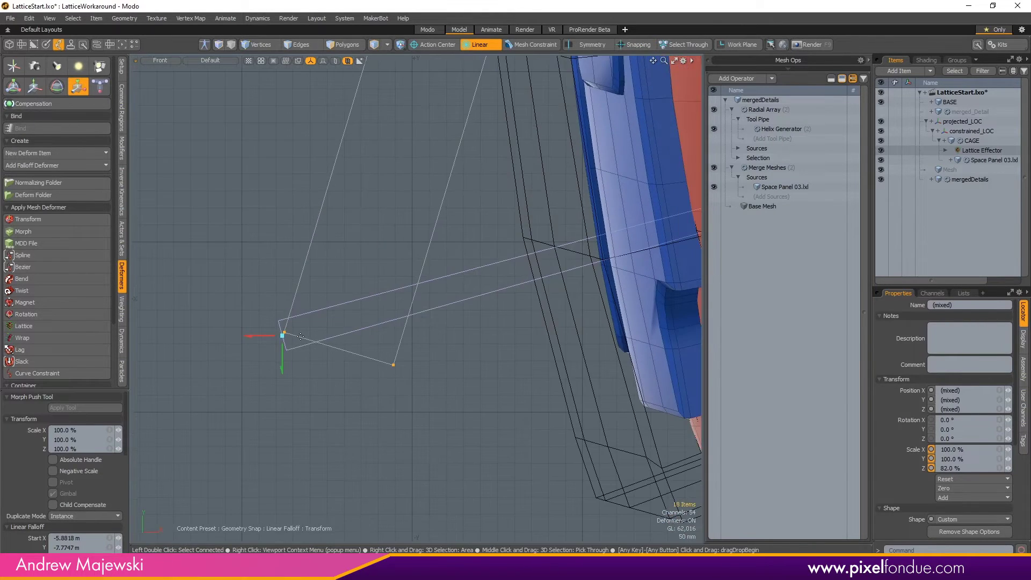
{"action": "left_click_drag", "start_coordinate": [285, 338], "coordinate": [284, 334]}
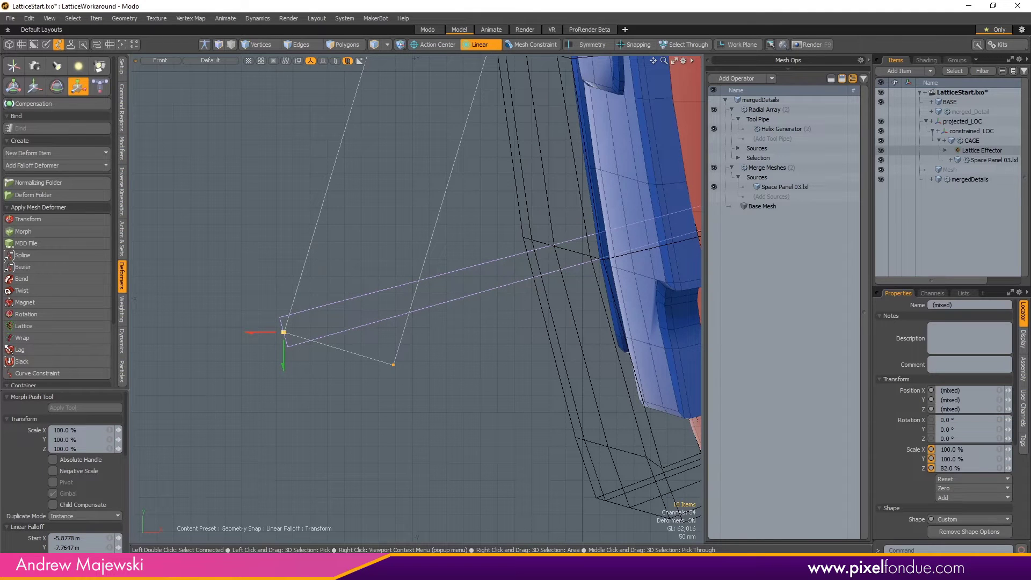
Snap the falloff's end handle to the uppermost outer lattice locator and set the action center to Selection.
{"action": "key", "text": "a"}
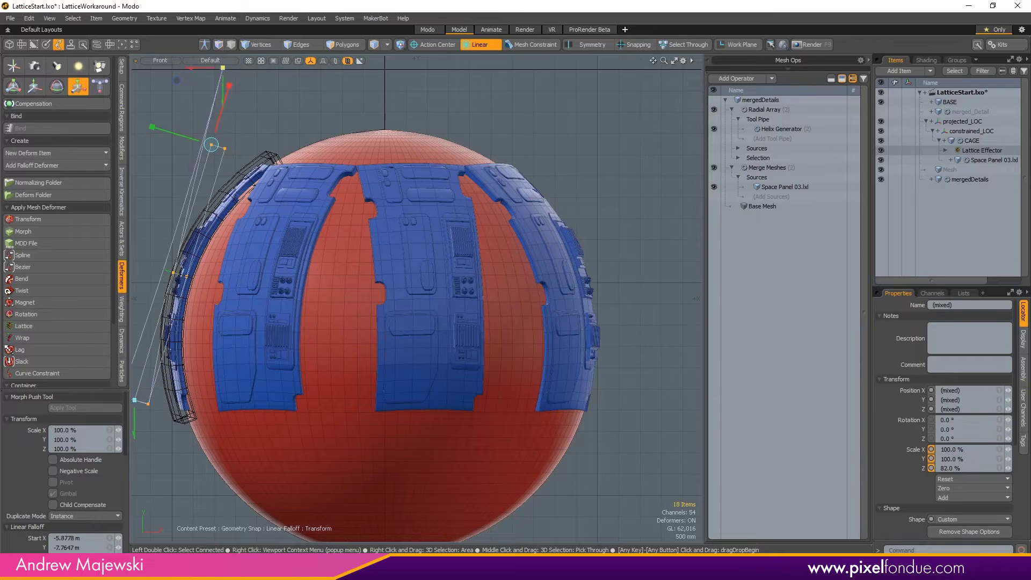
{"action": "left_click", "coordinate": [211, 145]}
{"action": "key", "text": "alt"}
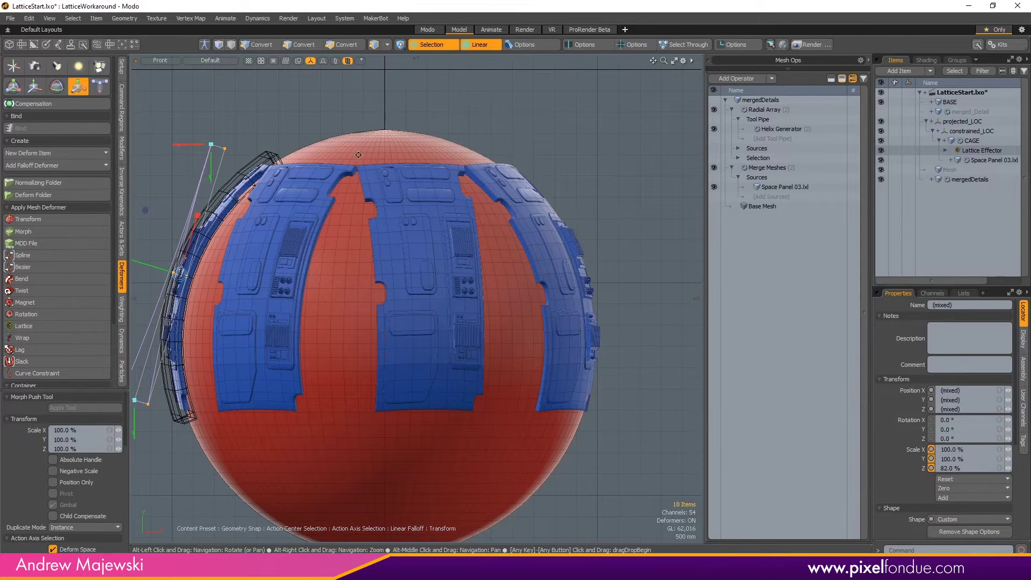
In the Top view, align the falloff's end and start handles with the centerline of the lattice panel.
{"action": "middle_click_drag", "start_coordinate": [399, 120], "coordinate": [570, 125], "text": "alt"}
{"action": "key", "text": "ctrl+space"}
{"action": "left_click", "coordinate": [563, 85]}
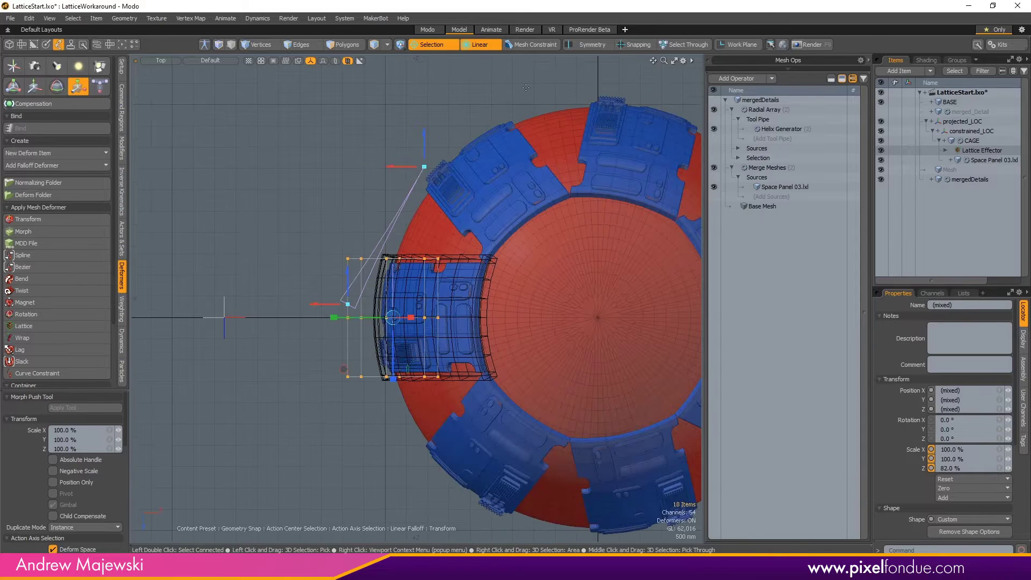
{"action": "middle_click_drag", "start_coordinate": [361, 213], "coordinate": [422, 281], "text": "alt"}
{"action": "key", "text": "ctrl+space"}
{"action": "left_click", "coordinate": [421, 233]}
{"action": "scroll", "coordinate": [448, 242], "scroll_direction": "up", "scroll_amount": 5}
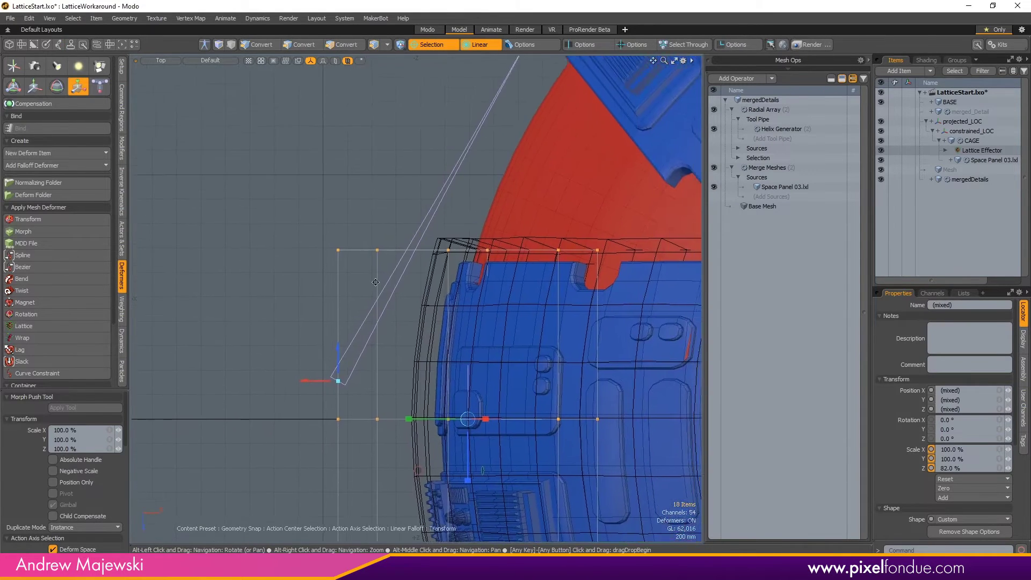
{"action": "scroll", "coordinate": [430, 191], "scroll_direction": "down", "scroll_amount": 2}
{"action": "left_click_drag", "start_coordinate": [508, 98], "coordinate": [507, 375]}
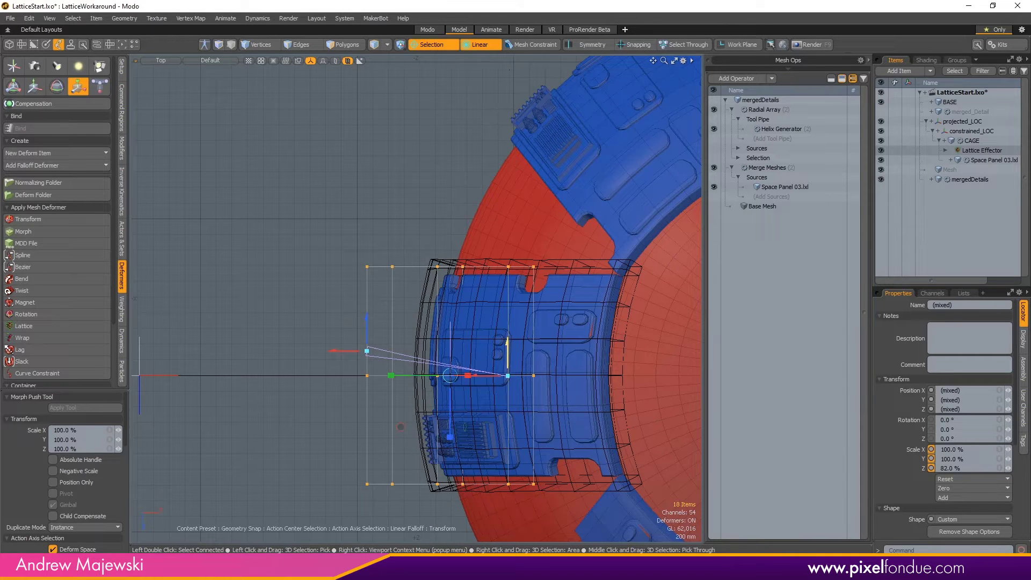
{"action": "left_click_drag", "start_coordinate": [366, 331], "coordinate": [366, 357]}
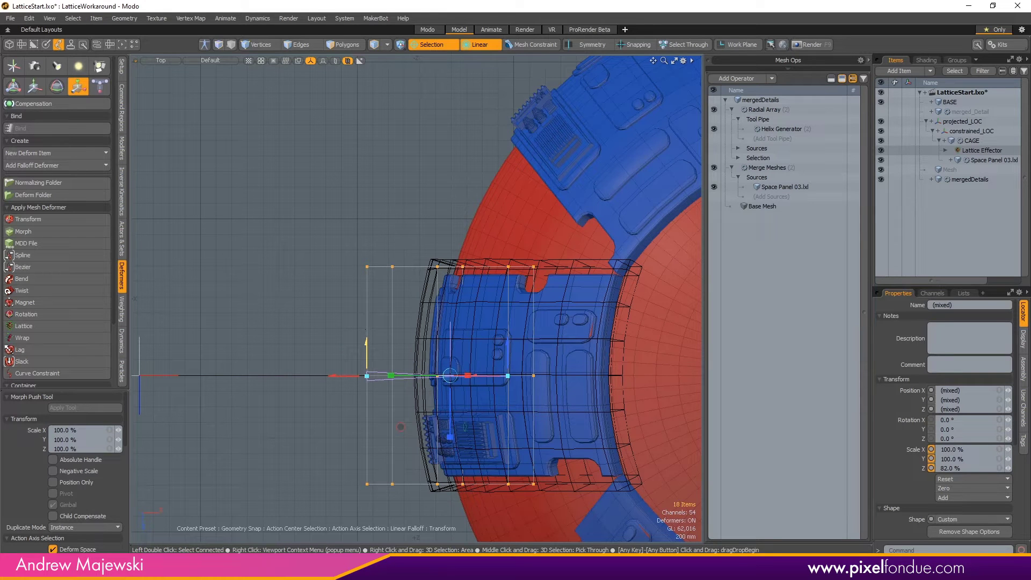
Scale the lattice locators along Z to 166% through the falloff so the panel widens towards its lower end.
{"action": "key", "text": "ctrl+space"}
{"action": "left_click", "coordinate": [541, 267]}
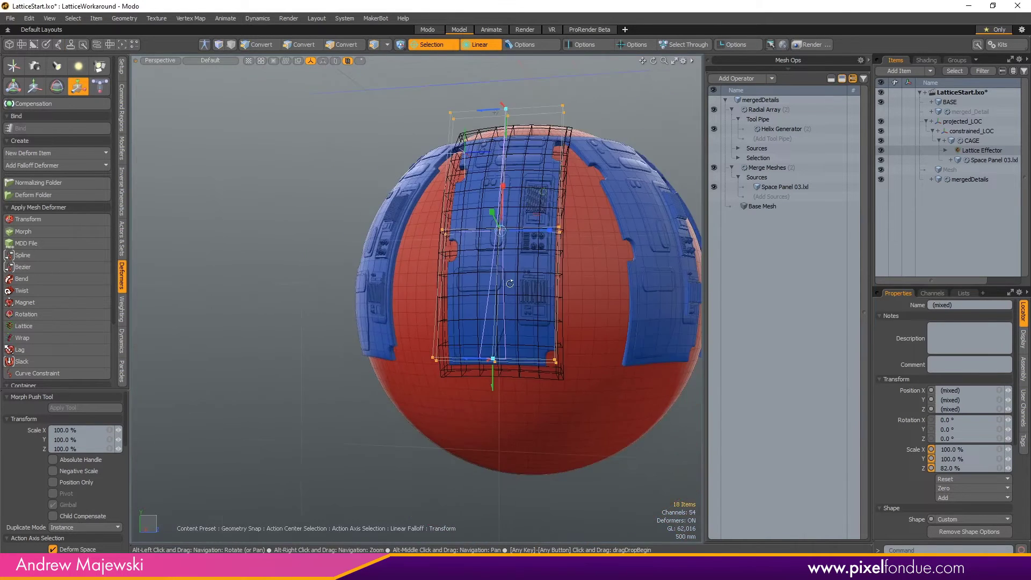
{"action": "left_click_drag", "start_coordinate": [509, 283], "coordinate": [589, 216], "text": "alt"}
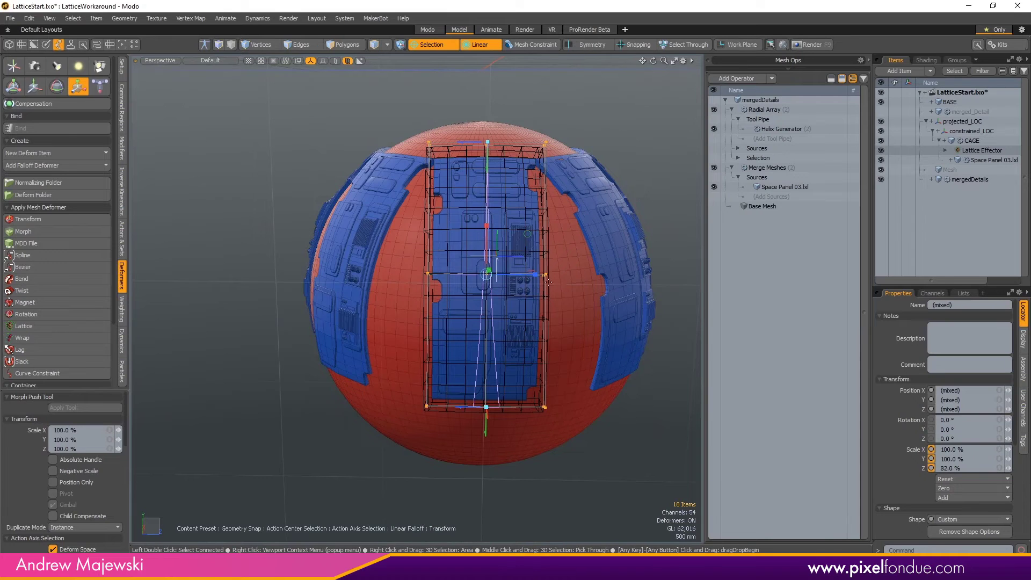
{"action": "left_click_drag", "start_coordinate": [534, 274], "coordinate": [563, 342]}
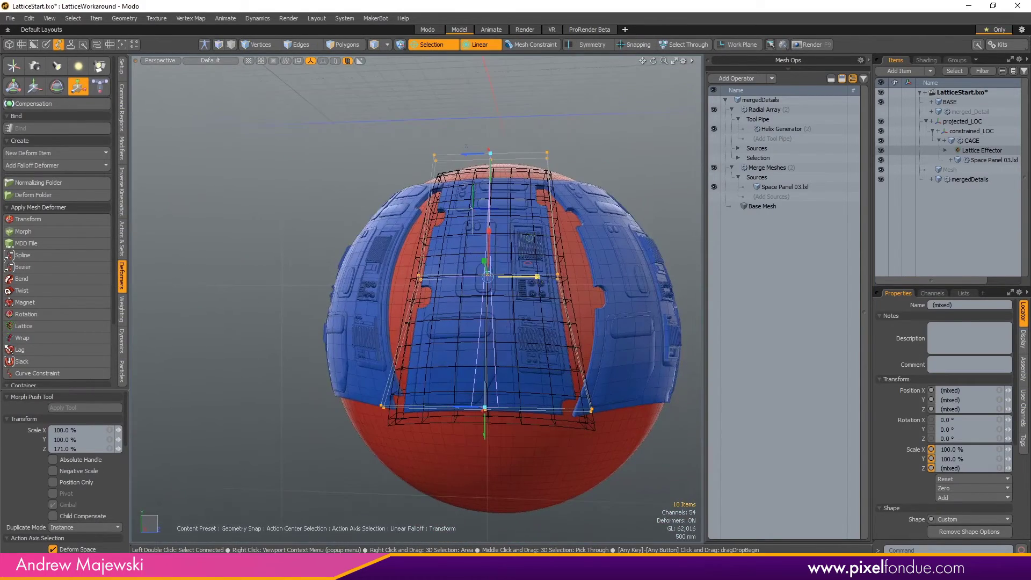
{"action": "left_click_drag", "start_coordinate": [537, 276], "coordinate": [533, 277]}
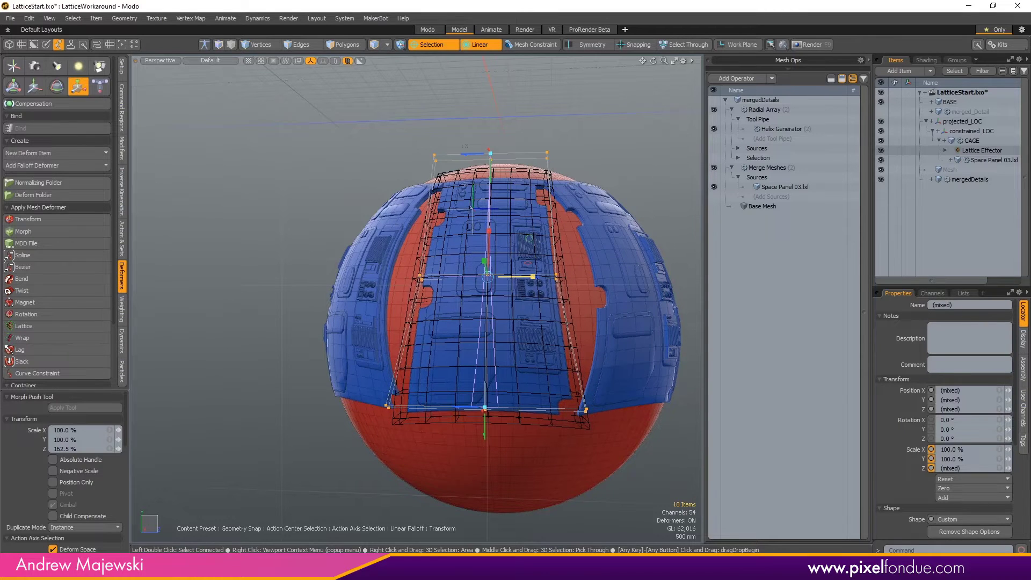
{"action": "left_click_drag", "start_coordinate": [534, 277], "coordinate": [537, 276]}
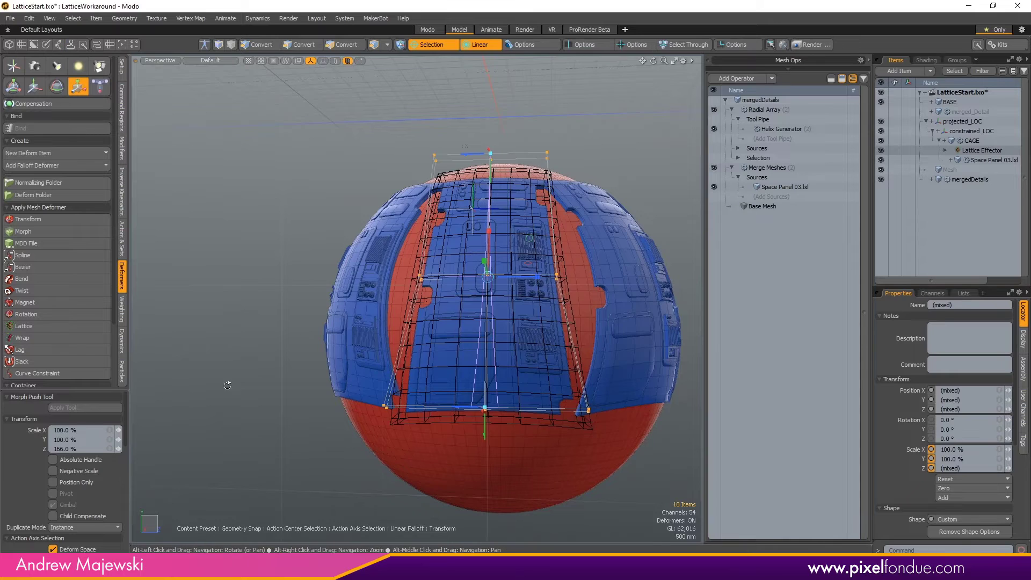
Change the falloff's Shape Preset to Linear.
{"action": "left_click_drag", "start_coordinate": [230, 381], "coordinate": [194, 444], "text": "alt"}
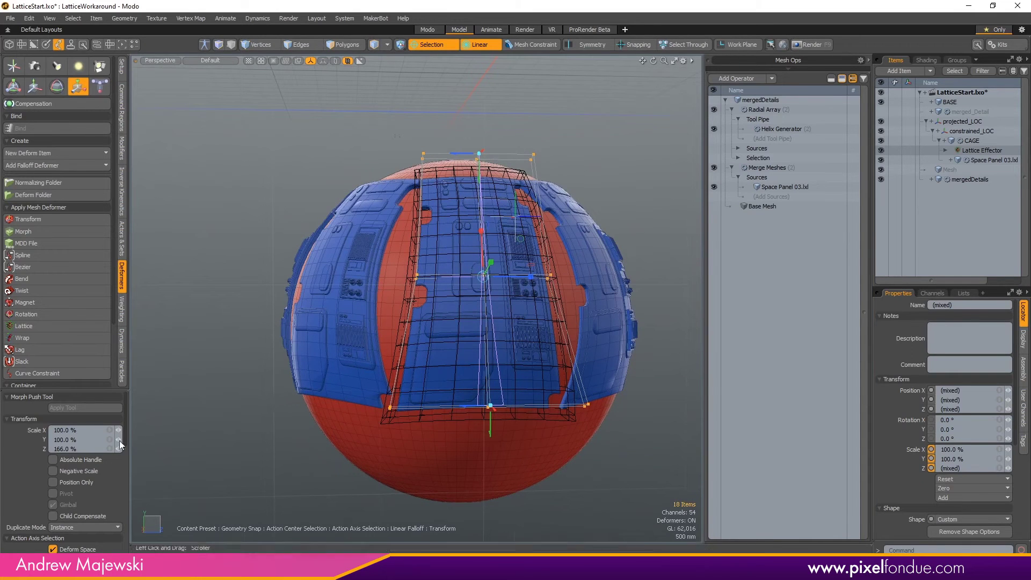
{"action": "scroll", "coordinate": [43, 467], "scroll_direction": "down", "scroll_amount": 3}
{"action": "scroll", "coordinate": [53, 446], "scroll_direction": "down", "scroll_amount": 5}
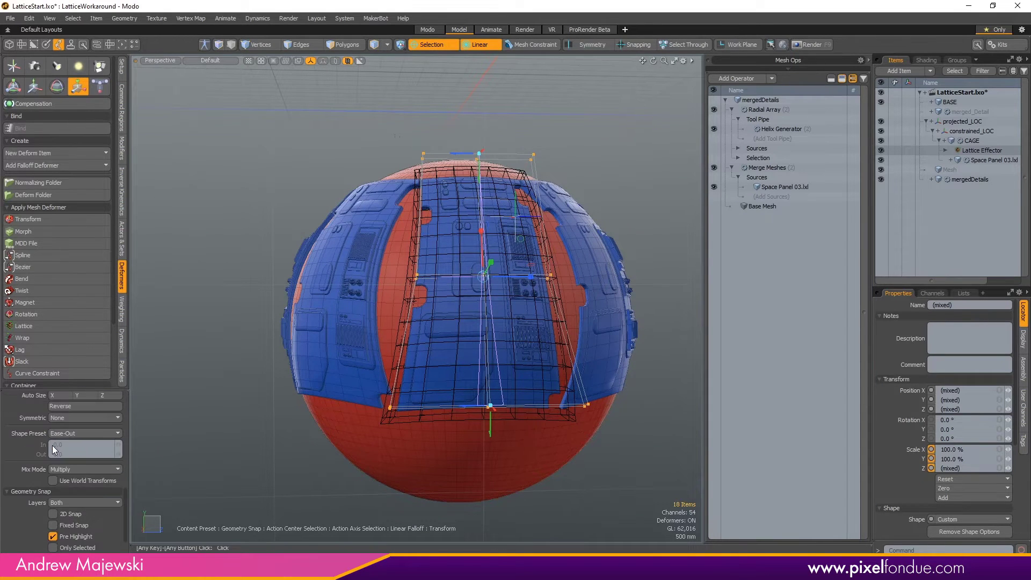
{"action": "scroll", "coordinate": [101, 463], "scroll_direction": "up", "scroll_amount": 3}
{"action": "scroll", "coordinate": [101, 464], "scroll_direction": "down", "scroll_amount": 3}
{"action": "left_click", "coordinate": [94, 433]}
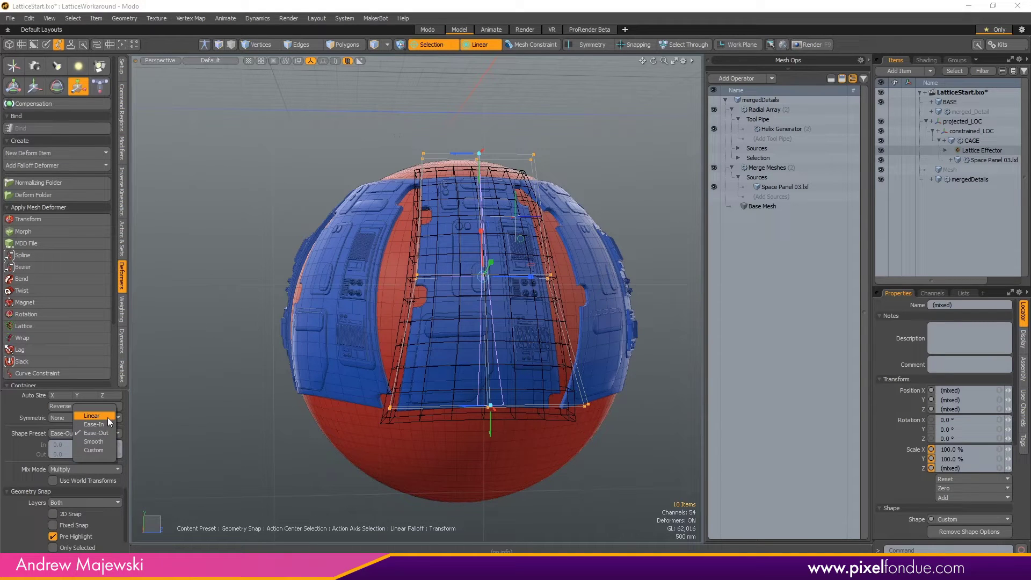
{"action": "left_click", "coordinate": [107, 417]}
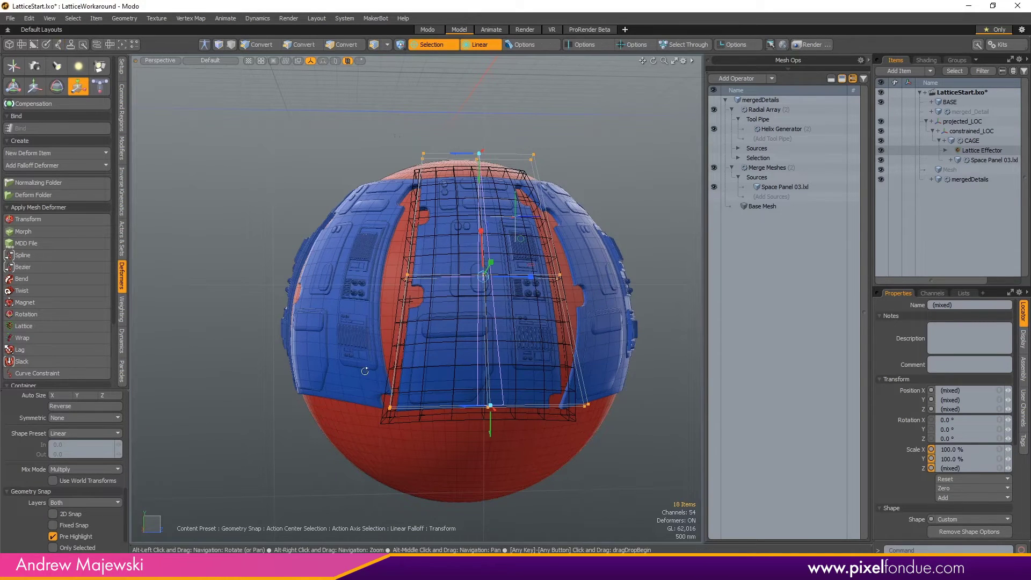
Drop the Scale tool and set the falloff to none.
{"action": "left_click_drag", "start_coordinate": [364, 371], "coordinate": [538, 272], "text": "alt"}
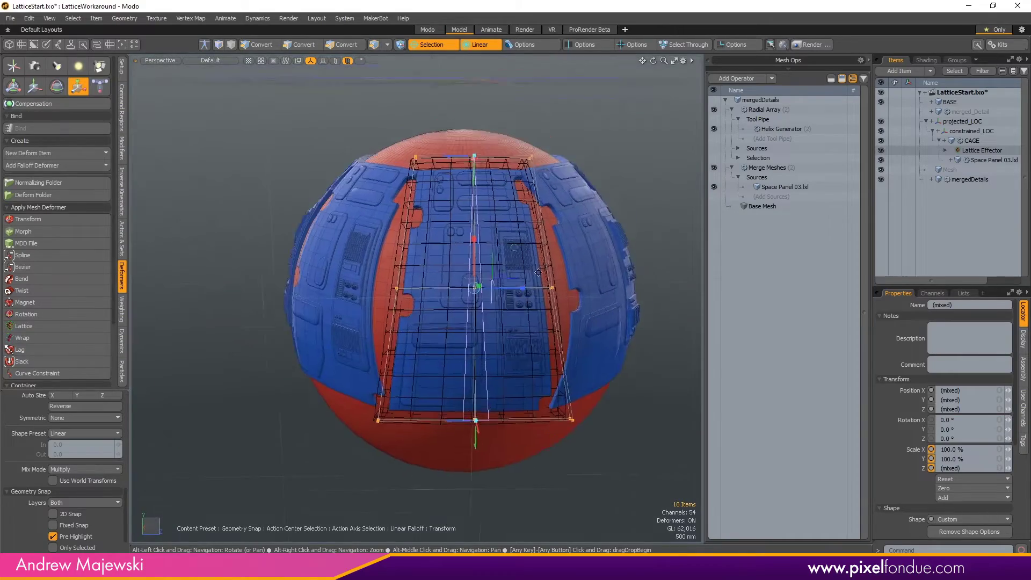
{"action": "middle_click_drag", "start_coordinate": [538, 272], "coordinate": [504, 301], "text": "alt"}
{"action": "key", "text": "q"}
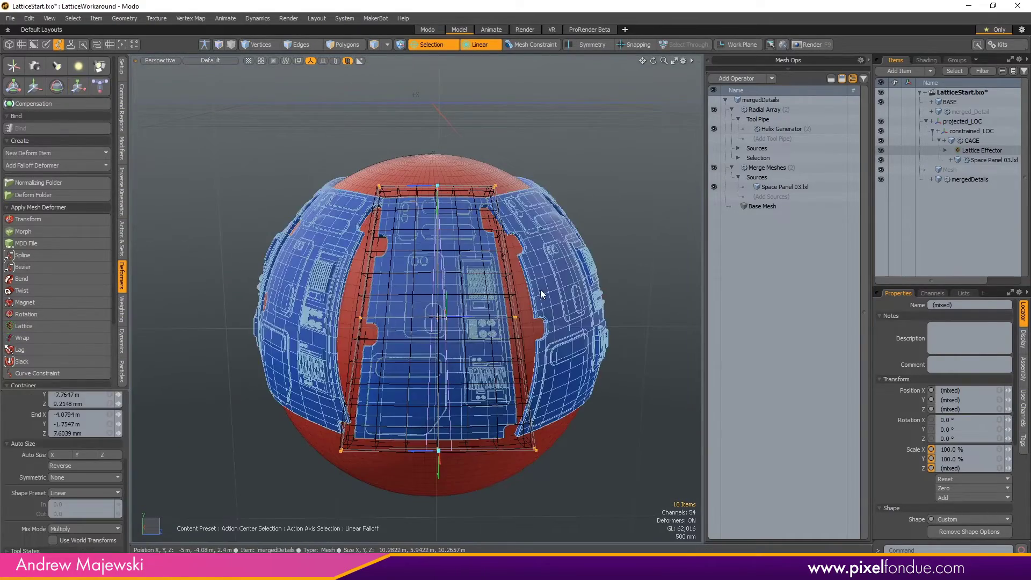
{"action": "left_click", "coordinate": [483, 45]}
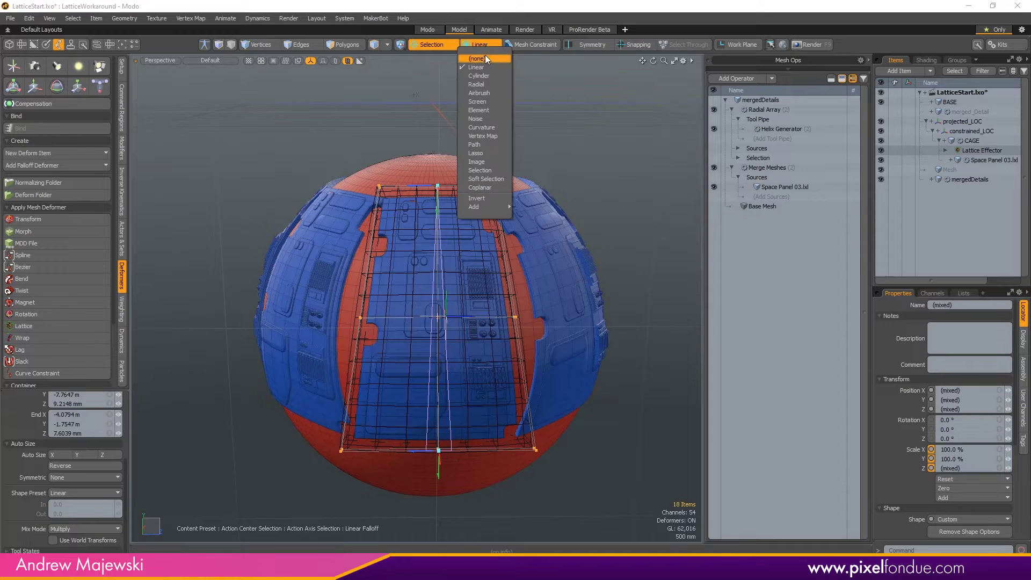
{"action": "left_click", "coordinate": [485, 59]}
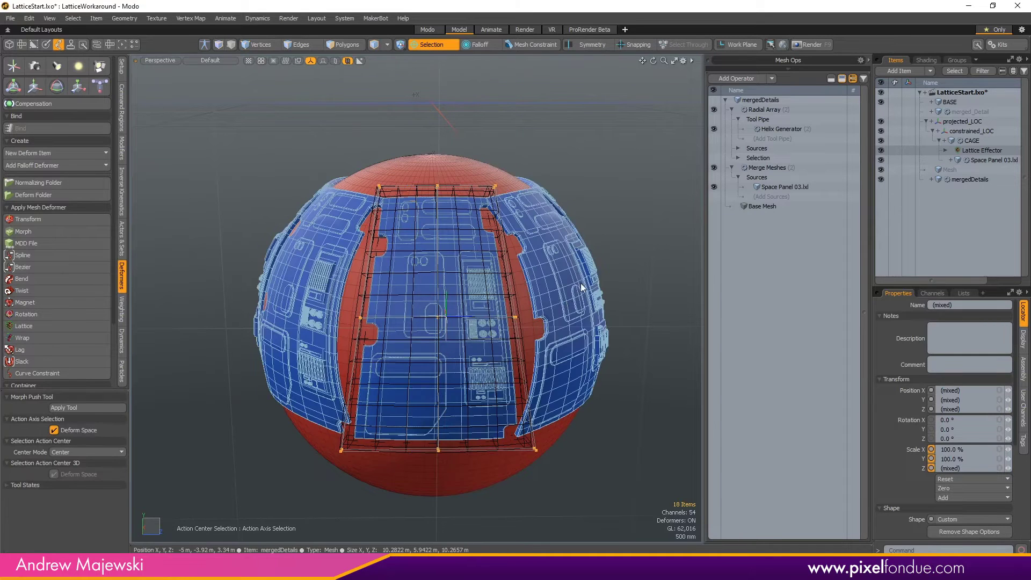
Select the middle row of lattice locators and scale it along Z to 146.5%.
{"action": "key", "text": "y"}
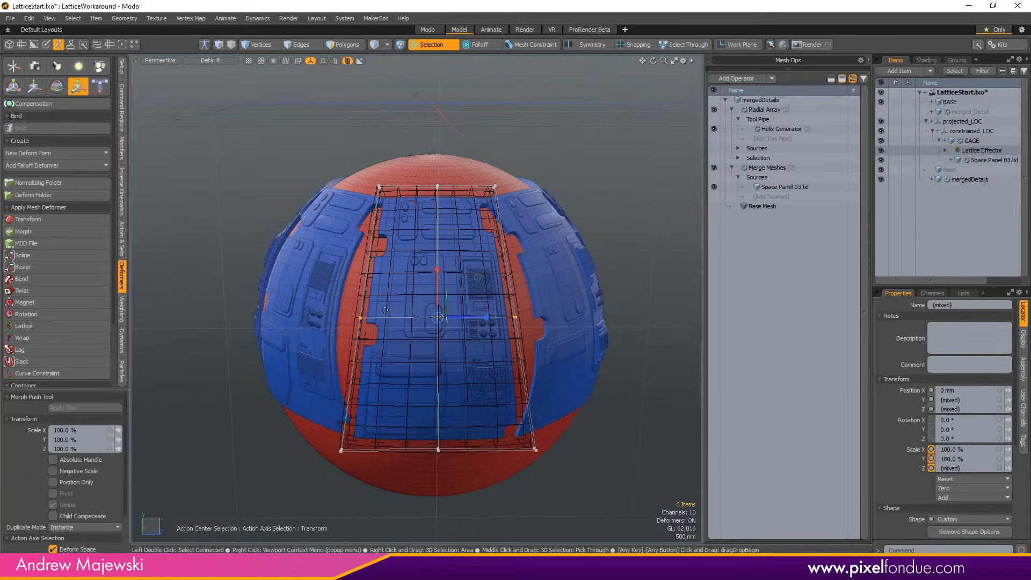
{"action": "left_click_drag", "start_coordinate": [486, 318], "coordinate": [513, 318]}
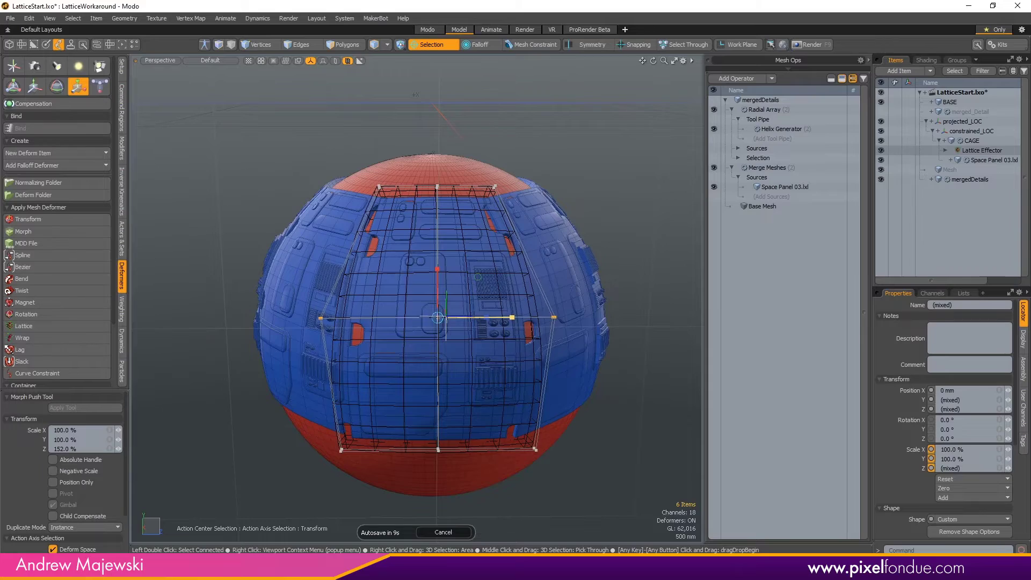
{"action": "left_click_drag", "start_coordinate": [511, 317], "coordinate": [607, 413]}
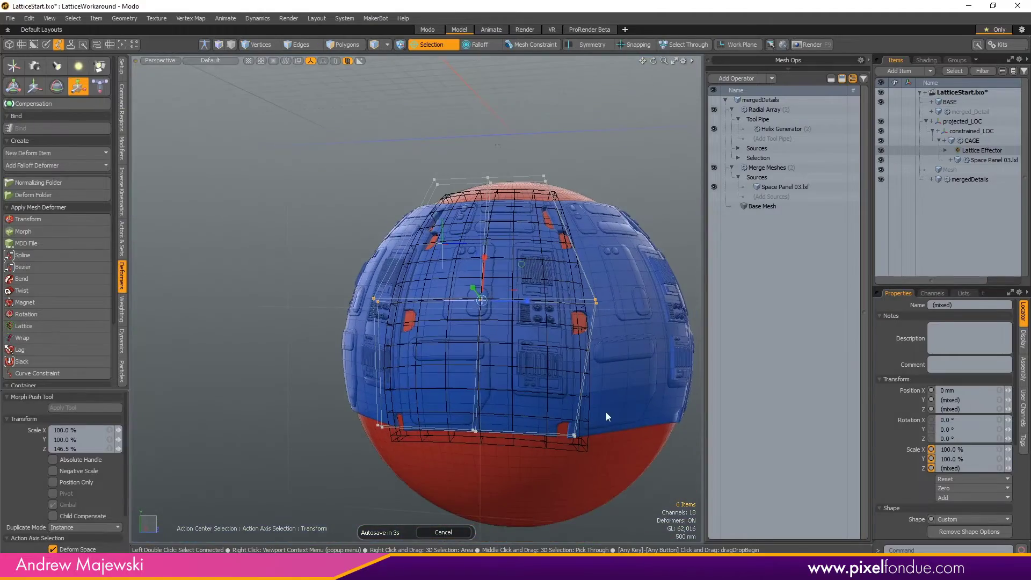
Select the bottom row of lattice locators and scale it along Z to 96.5%.
{"action": "key", "text": "space"}
{"action": "right_click_drag", "start_coordinate": [620, 401], "coordinate": [351, 489]}
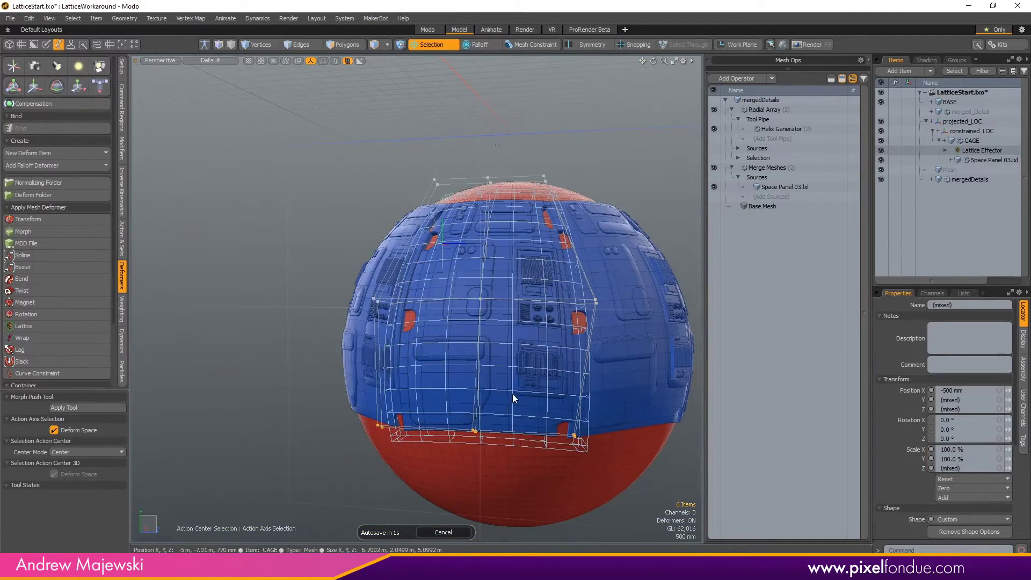
{"action": "key", "text": "r"}
{"action": "left_click_drag", "start_coordinate": [503, 437], "coordinate": [366, 416], "text": "ctrl+alt"}
{"action": "left_click_drag", "start_coordinate": [472, 325], "coordinate": [459, 444], "text": "alt+shift"}
{"action": "left_click_drag", "start_coordinate": [508, 346], "coordinate": [578, 309], "text": "ctrl+alt"}
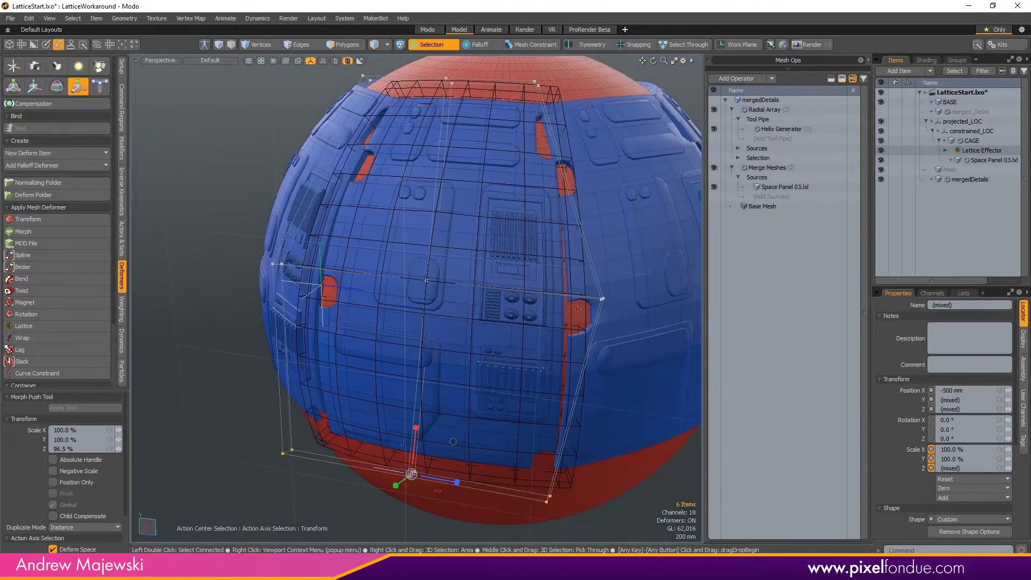
Select the top row of lattice locators and scale it along Z to 93%.
{"action": "key", "text": "q"}
{"action": "left_click_drag", "start_coordinate": [591, 164], "coordinate": [678, 390], "text": "alt"}
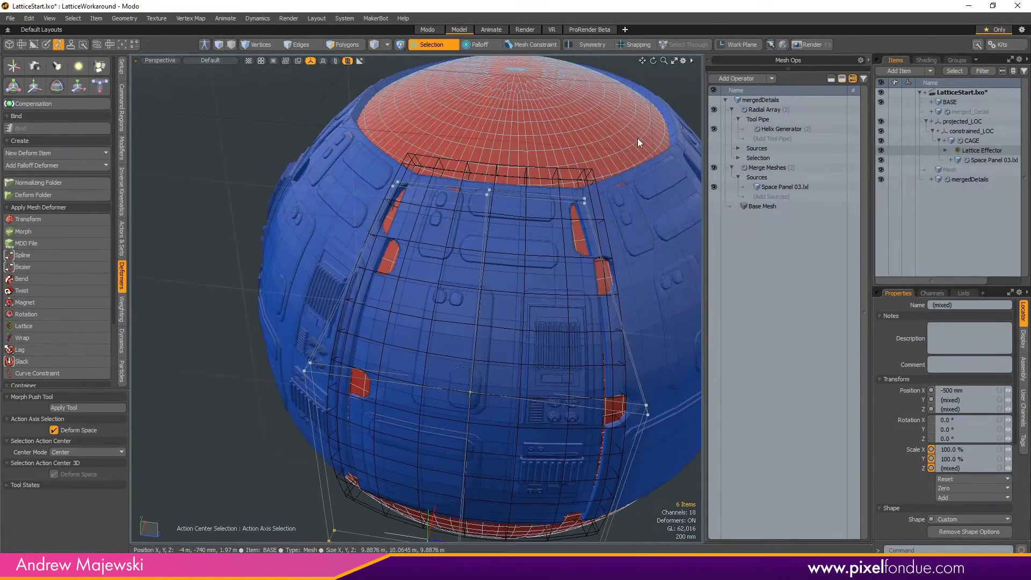
{"action": "right_click_drag", "start_coordinate": [638, 139], "coordinate": [360, 233]}
{"action": "key", "text": "y"}
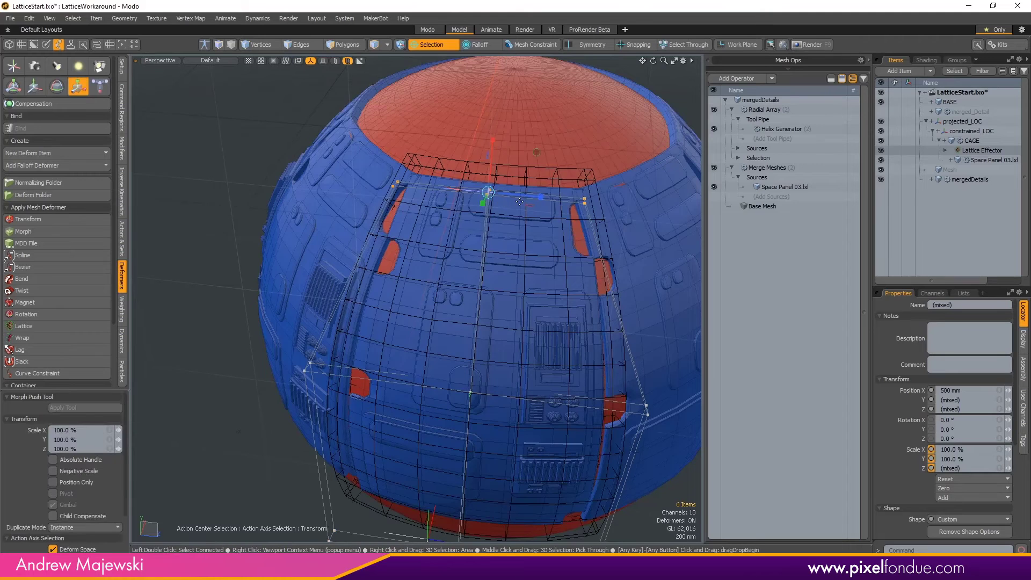
{"action": "left_click_drag", "start_coordinate": [522, 192], "coordinate": [518, 195]}
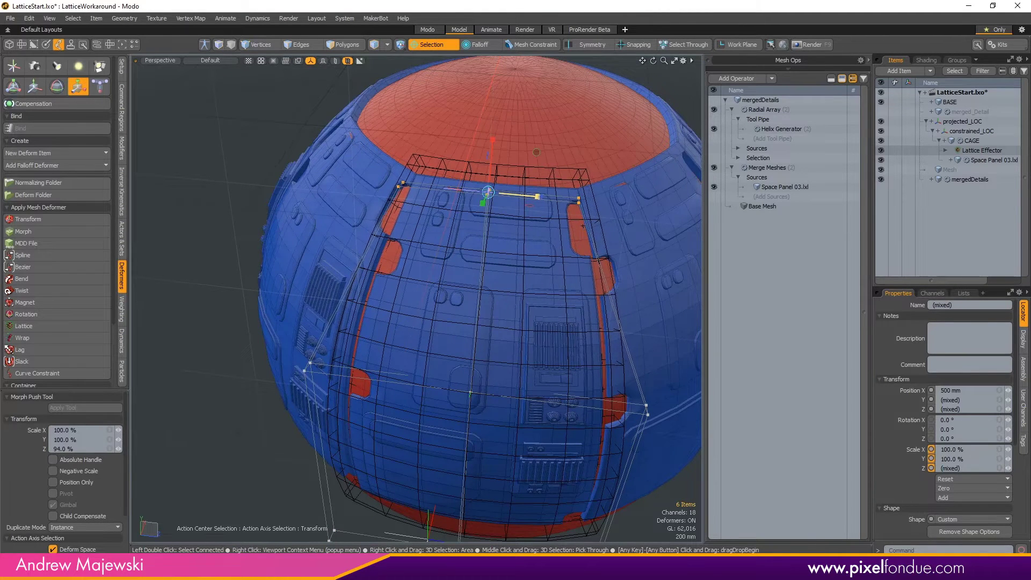
Reselect the middle row of lattice locators and widen it along Z to 104.5%.
{"action": "left_click_drag", "start_coordinate": [682, 414], "coordinate": [670, 258], "text": "alt+shift"}
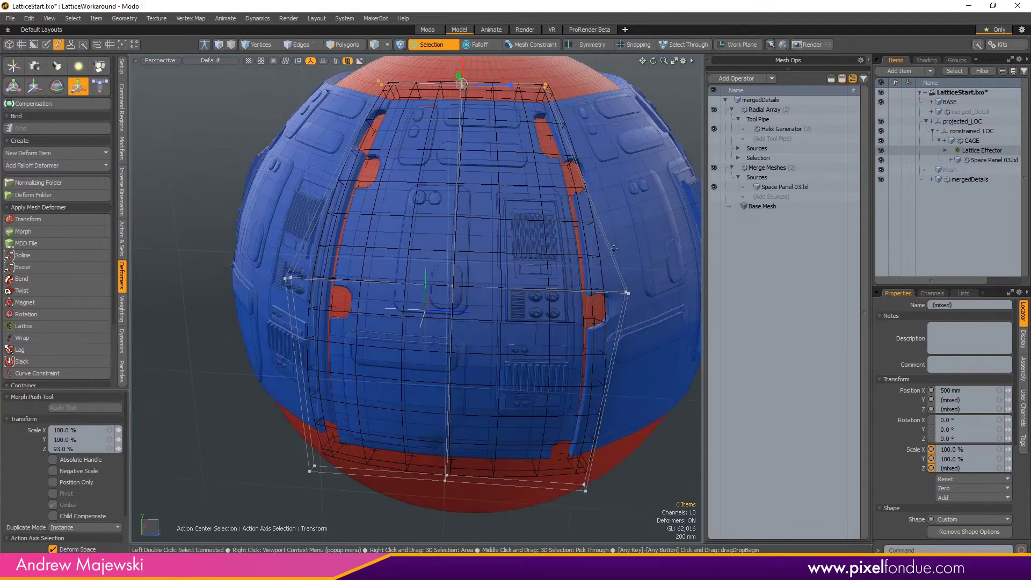
{"action": "key", "text": "q"}
{"action": "right_click_drag", "start_coordinate": [670, 257], "coordinate": [230, 344]}
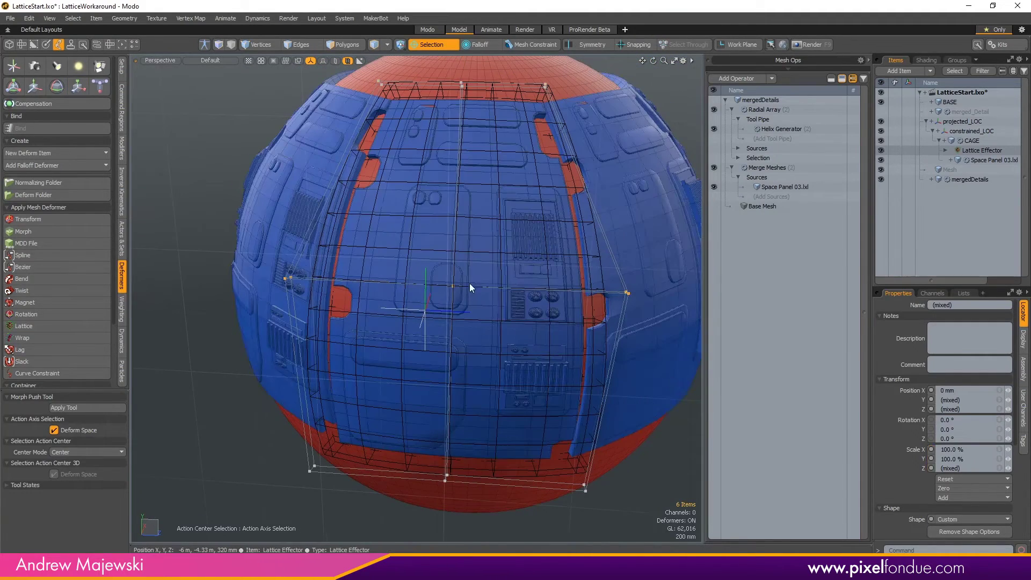
{"action": "key", "text": "y"}
{"action": "left_click_drag", "start_coordinate": [501, 287], "coordinate": [504, 287]}
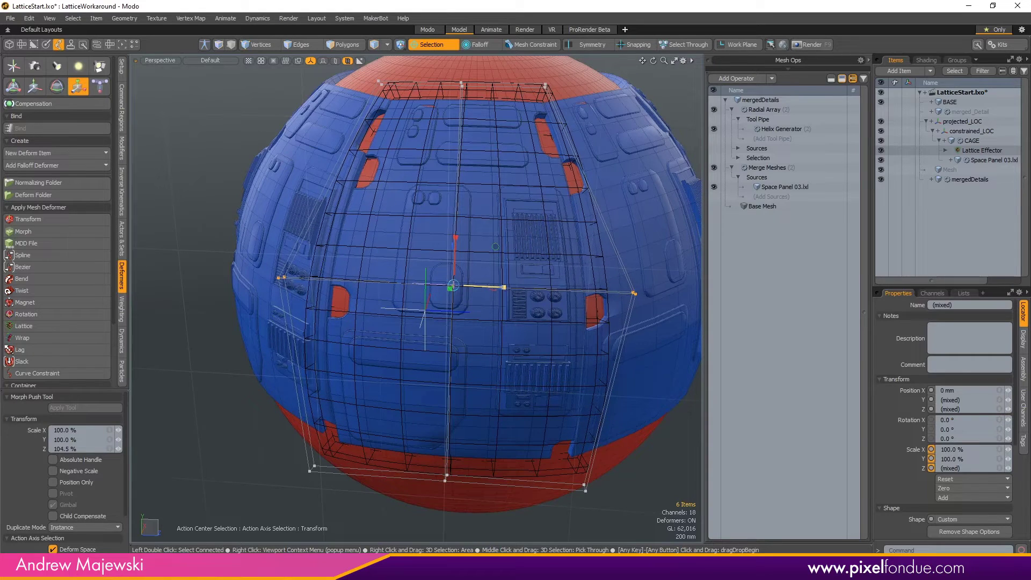
Select the projected_LOC locator and move it to about X -8.8 m, Y -2.38 m to reposition the panels on the sphere.
{"action": "scroll", "coordinate": [543, 285], "scroll_direction": "down", "scroll_amount": 2}
{"action": "left_click_drag", "start_coordinate": [542, 286], "coordinate": [329, 297], "text": "alt"}
{"action": "scroll", "coordinate": [435, 269], "scroll_direction": "down", "scroll_amount": 5}
{"action": "key", "text": "space"}
{"action": "left_click", "coordinate": [533, 181]}
{"action": "left_click_drag", "start_coordinate": [561, 161], "coordinate": [424, 221], "text": "alt"}
{"action": "left_click", "coordinate": [331, 300]}
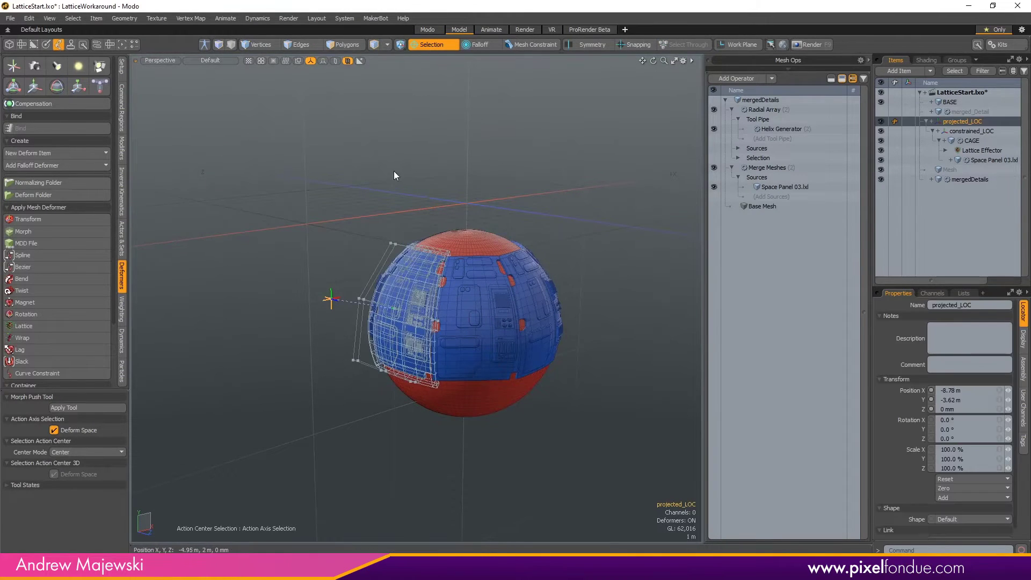
{"action": "key", "text": "w"}
{"action": "left_click_drag", "start_coordinate": [349, 319], "coordinate": [297, 194], "text": "alt+shift"}
{"action": "left_click_drag", "start_coordinate": [271, 237], "coordinate": [192, 415]}
{"action": "left_click_drag", "start_coordinate": [256, 412], "coordinate": [443, 353], "text": "alt"}
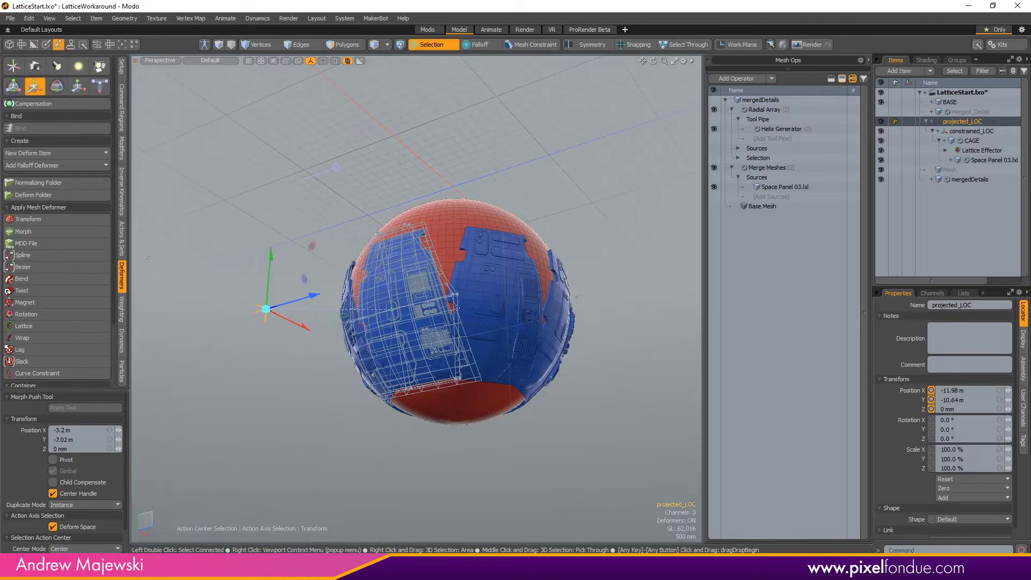
{"action": "left_click_drag", "start_coordinate": [468, 342], "coordinate": [529, 155], "text": "alt"}
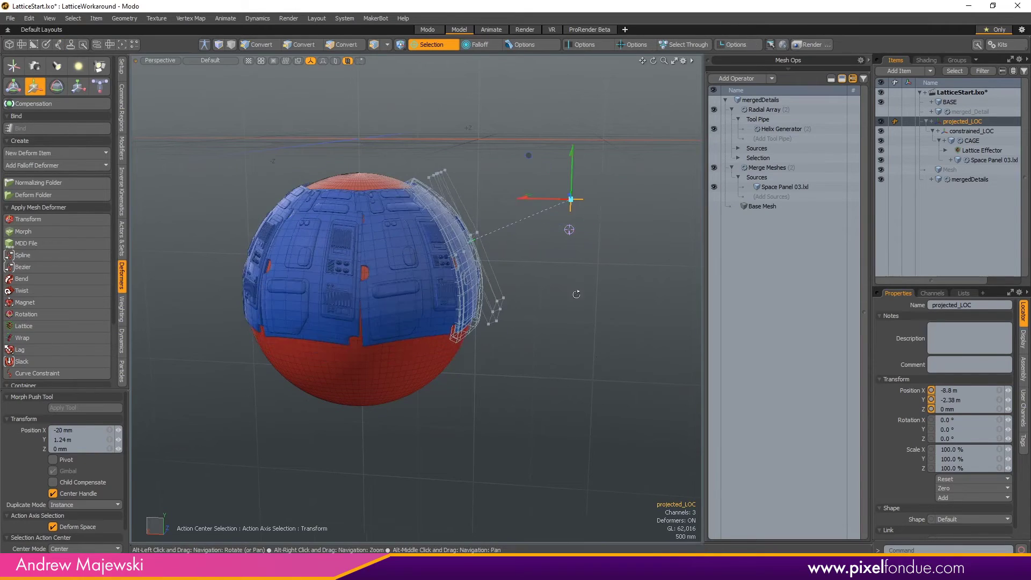
{"action": "left_click_drag", "start_coordinate": [576, 294], "coordinate": [564, 266], "text": "alt"}
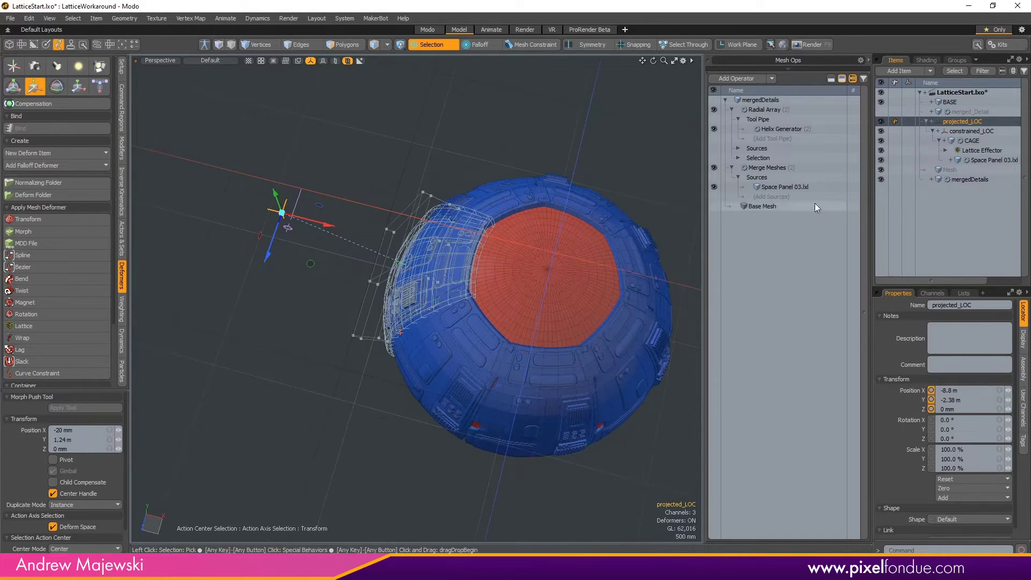
Hide the mergedDetails mesh and move the projected_LOC locator closer to the sphere, to about X -5.9 m, Y -2.04 m.
{"action": "left_click", "coordinate": [880, 180]}
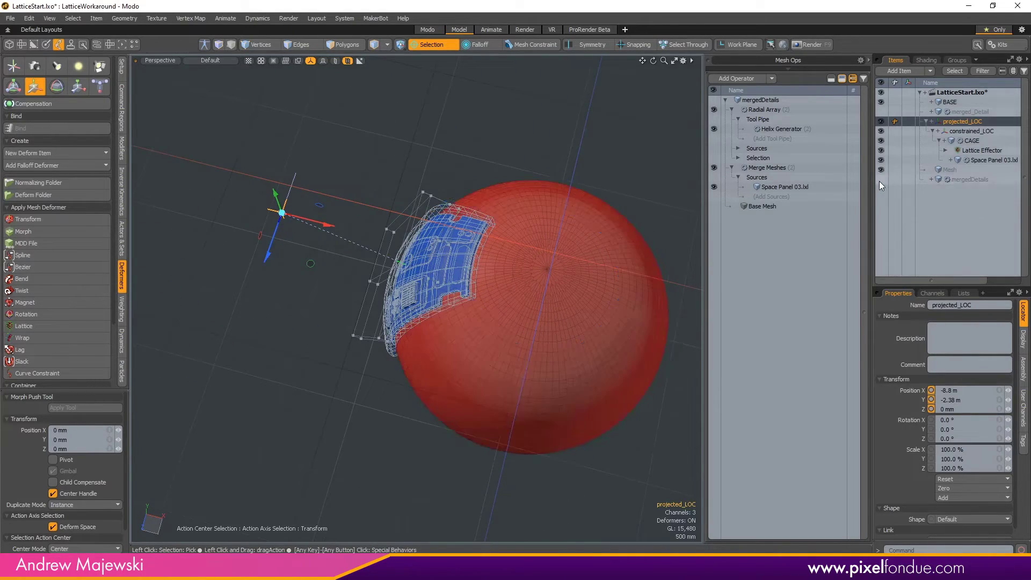
{"action": "left_click_drag", "start_coordinate": [597, 267], "coordinate": [651, 205], "text": "alt"}
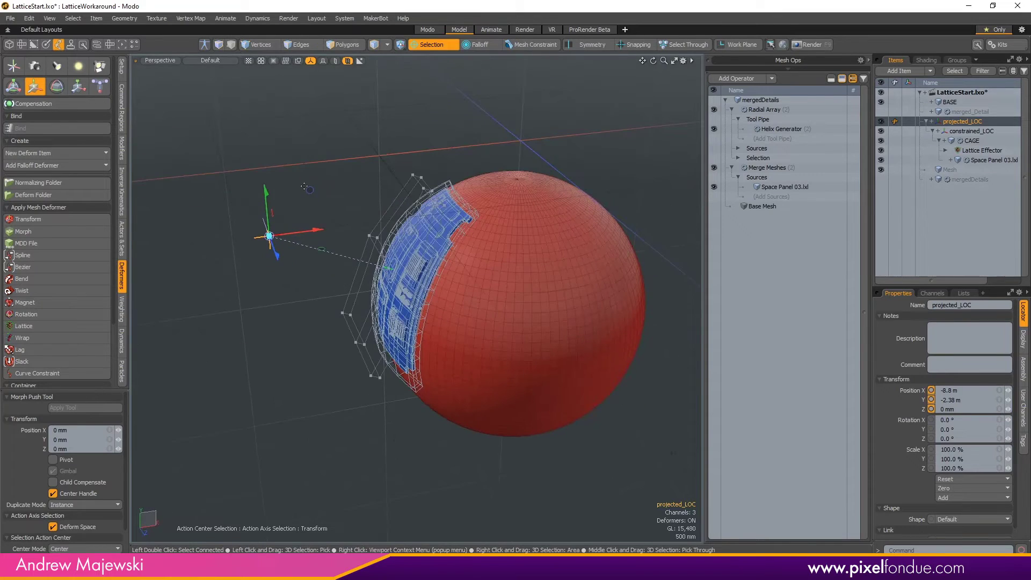
{"action": "left_click_drag", "start_coordinate": [310, 190], "coordinate": [438, 158]}
{"action": "left_click_drag", "start_coordinate": [570, 226], "coordinate": [545, 286], "text": "alt"}
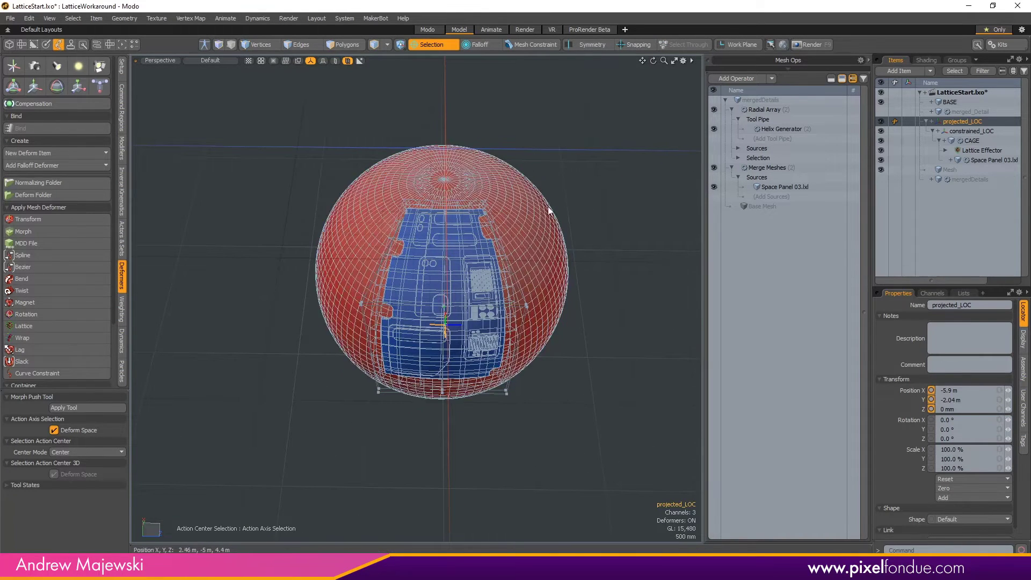
Select the CAGE mesh and scale it uniformly to 55%.
{"action": "right_click_drag", "start_coordinate": [615, 277], "coordinate": [324, 327]}
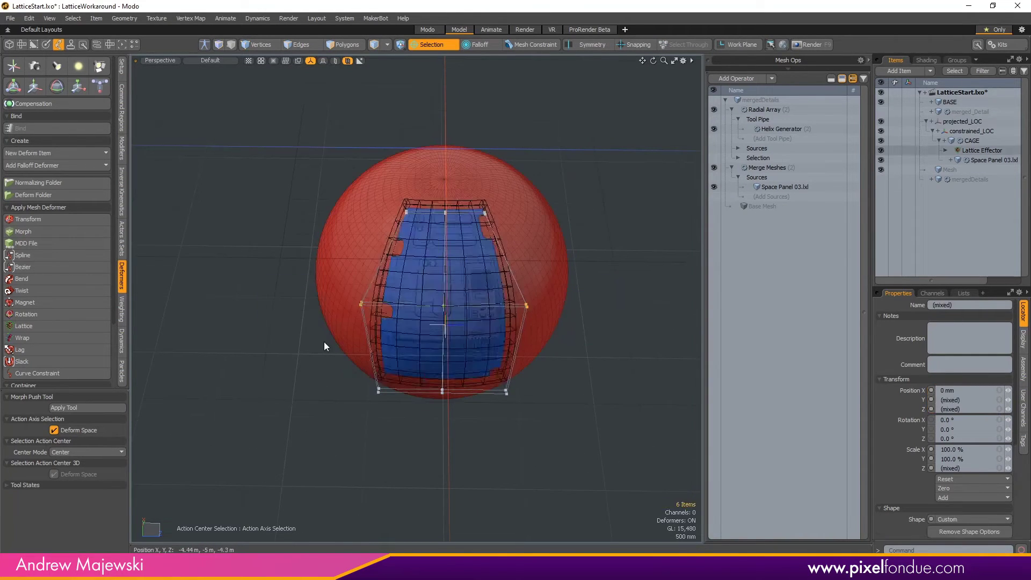
{"action": "mouse_move", "coordinate": [324, 341]}
{"action": "left_mouse_down", "text": "alt"}
{"action": "mouse_move", "coordinate": [399, 244]}
{"action": "mouse_move", "coordinate": [413, 290]}
{"action": "mouse_move", "coordinate": [542, 303]}
{"action": "mouse_move", "coordinate": [582, 237]}
{"action": "left_mouse_up", "text": "alt"}
{"action": "scroll", "coordinate": [399, 244], "scroll_direction": "up", "scroll_amount": 5}
{"action": "scroll", "coordinate": [399, 244], "scroll_direction": "down", "scroll_amount": 2}
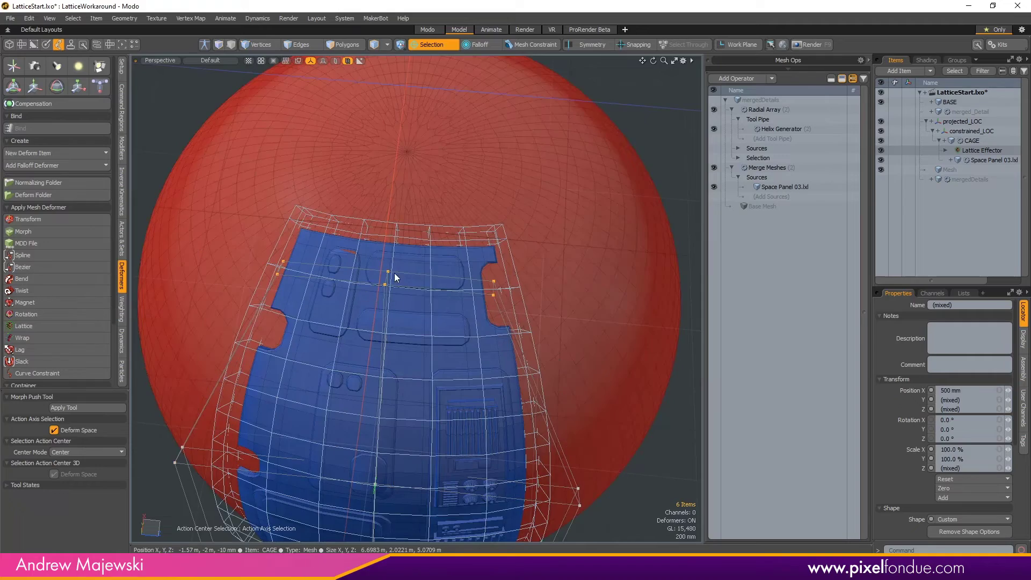
{"action": "left_click", "coordinate": [432, 227]}
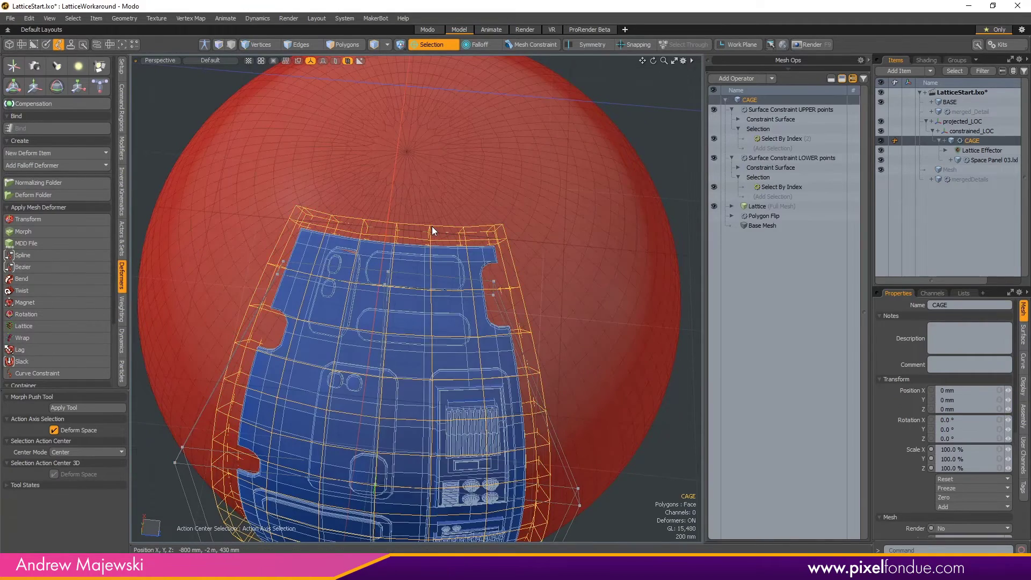
{"action": "key", "text": "r"}
{"action": "left_click_drag", "start_coordinate": [433, 226], "coordinate": [336, 321], "text": "alt"}
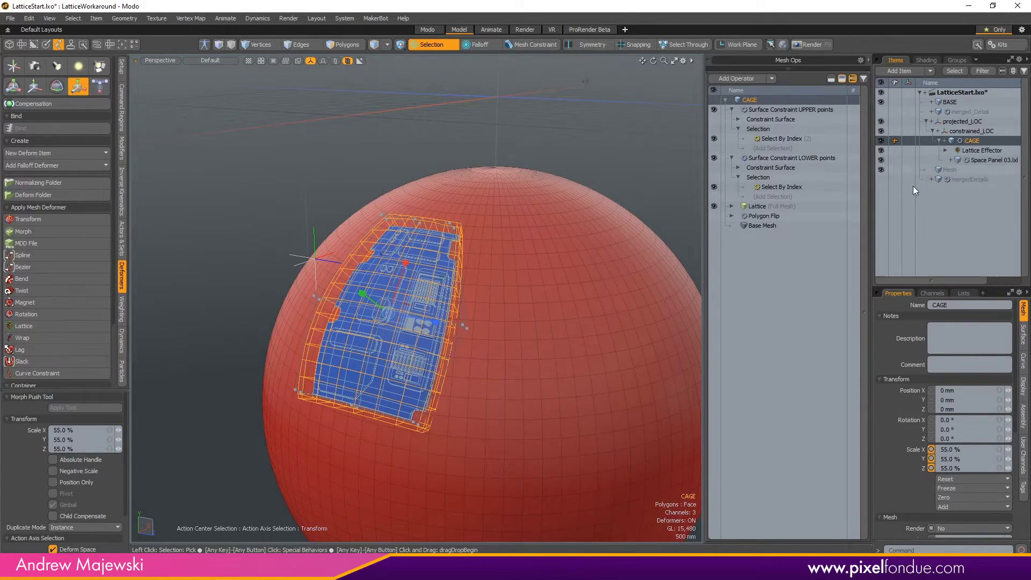
Show the mergedDetails mesh and examine the spacing between the smaller arrayed panels around the sphere.
{"action": "left_click", "coordinate": [880, 179]}
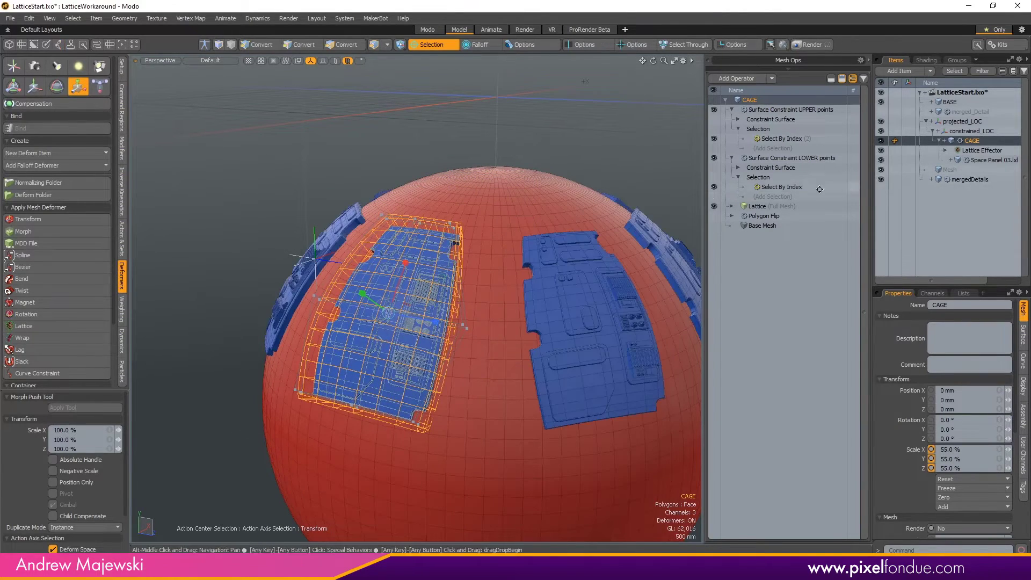
{"action": "left_click_drag", "start_coordinate": [553, 279], "coordinate": [616, 325], "text": "alt"}
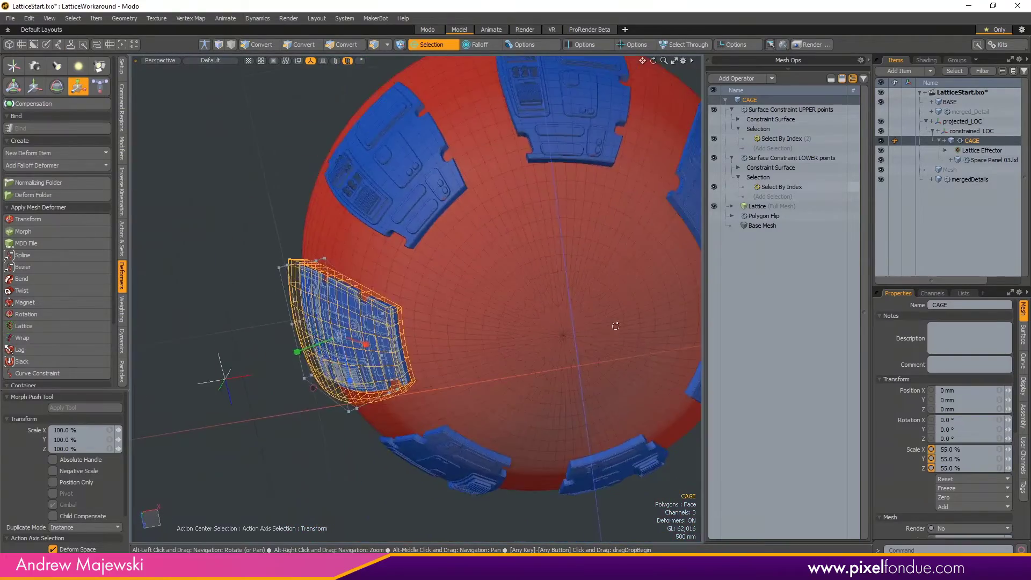
{"action": "right_click_drag", "start_coordinate": [615, 325], "coordinate": [510, 306], "text": "alt"}
{"action": "mouse_move", "coordinate": [510, 307]}
{"action": "left_mouse_down", "text": "alt"}
{"action": "mouse_move", "coordinate": [518, 242]}
{"action": "mouse_move", "coordinate": [510, 289]}
{"action": "left_mouse_up", "text": "alt"}
{"action": "scroll", "coordinate": [518, 242], "scroll_direction": "up", "scroll_amount": 3}
{"action": "scroll", "coordinate": [510, 289], "scroll_direction": "up", "scroll_amount": 4}
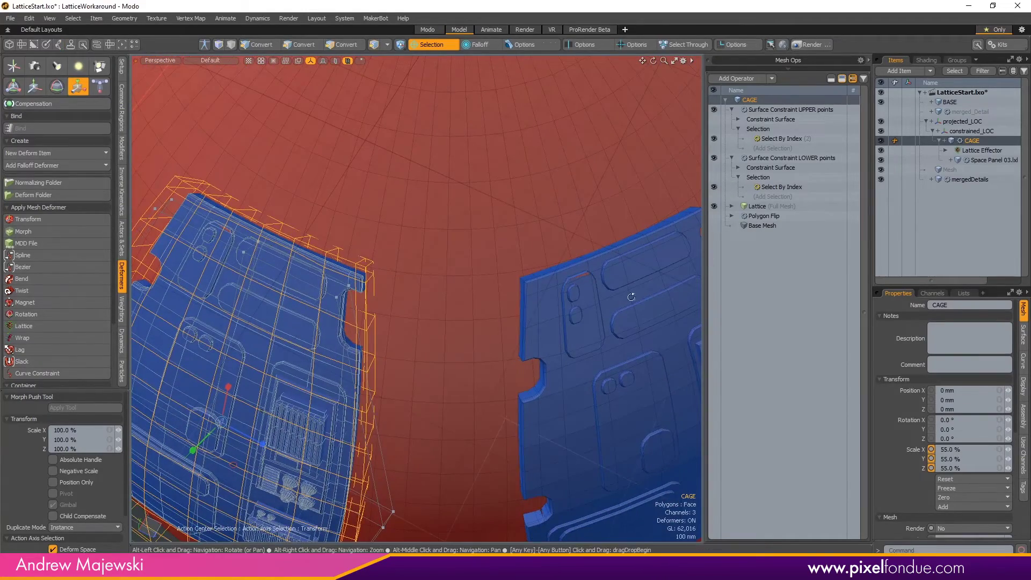
{"action": "scroll", "coordinate": [612, 278], "scroll_direction": "down", "scroll_amount": 4}
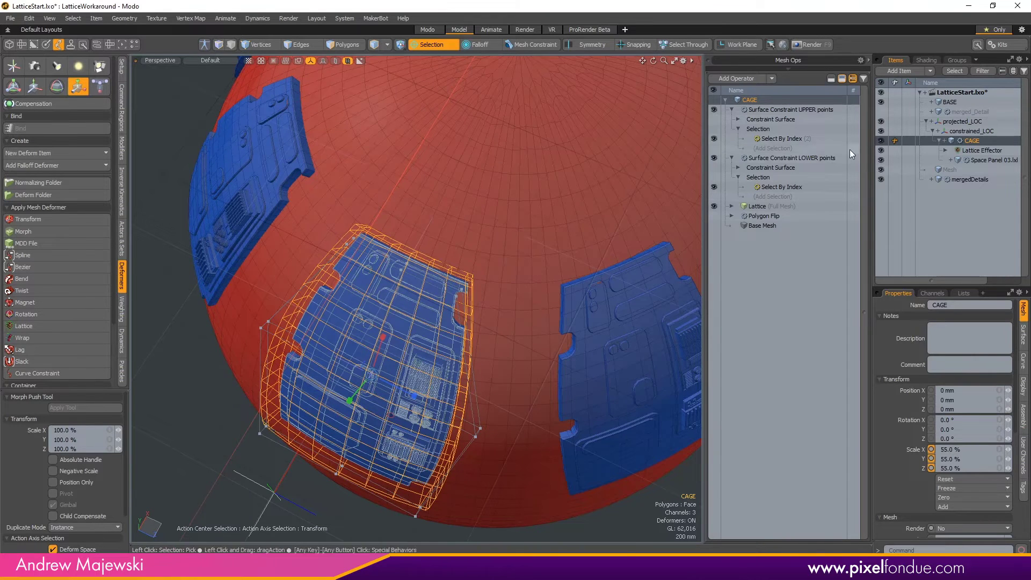
{"action": "left_click_drag", "start_coordinate": [602, 223], "coordinate": [661, 180], "text": "alt+shift"}
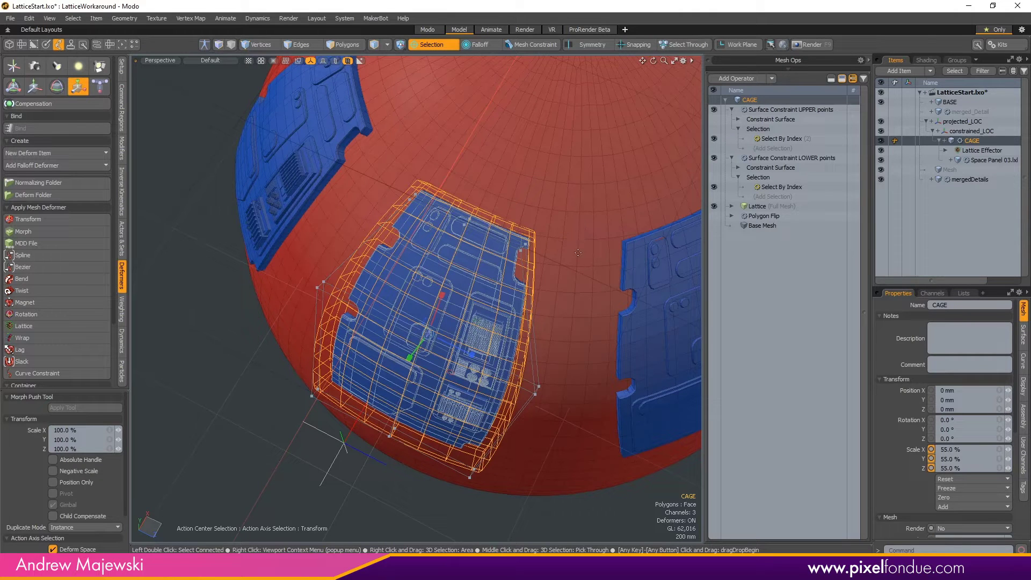
Hide the mergedDetails mesh and undo the last scaling of the cage.
{"action": "left_click", "coordinate": [881, 181]}
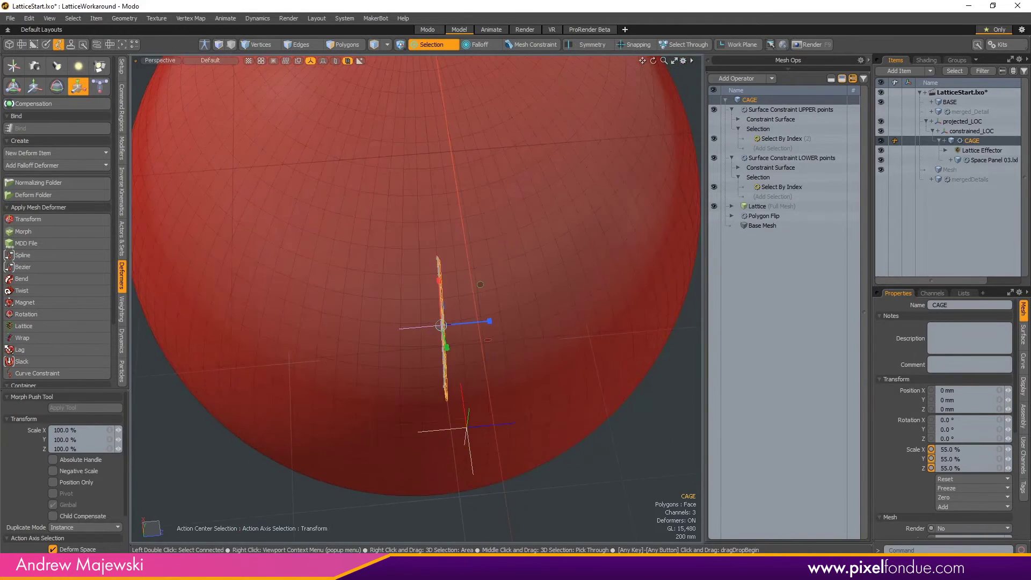
{"action": "key", "text": "ctrl+z"}
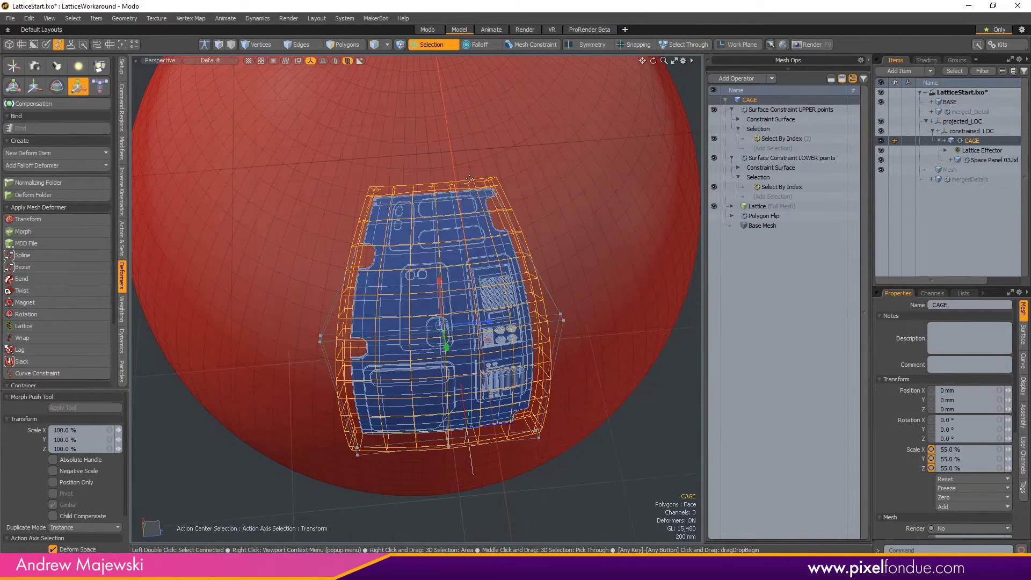
{"action": "key", "text": "space"}
Select the top row of lattice locators and widen it along Z.
{"action": "left_click_drag", "start_coordinate": [565, 144], "coordinate": [279, 240]}
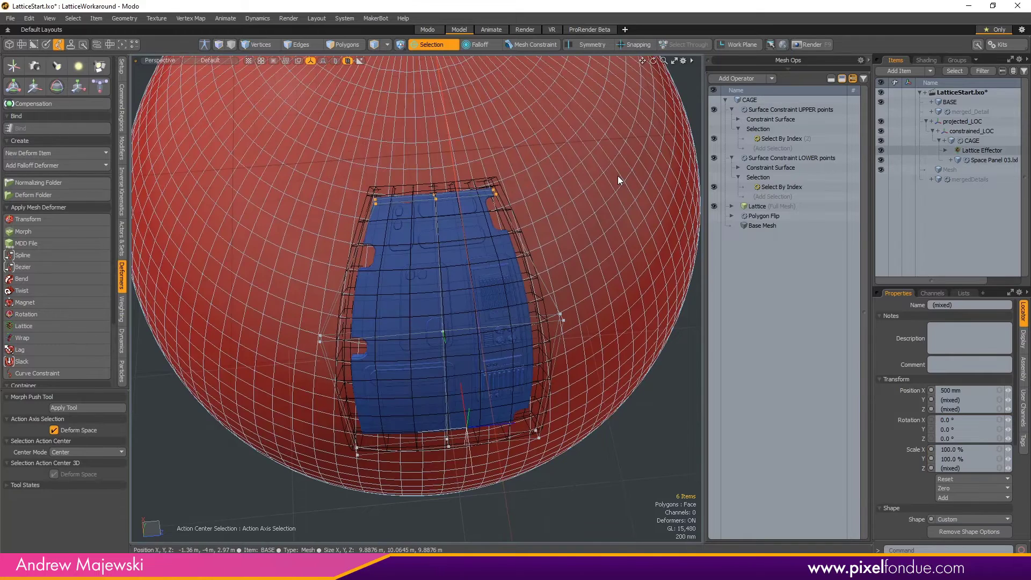
{"action": "key", "text": "r"}
{"action": "key", "text": "ctrl+alt+q"}
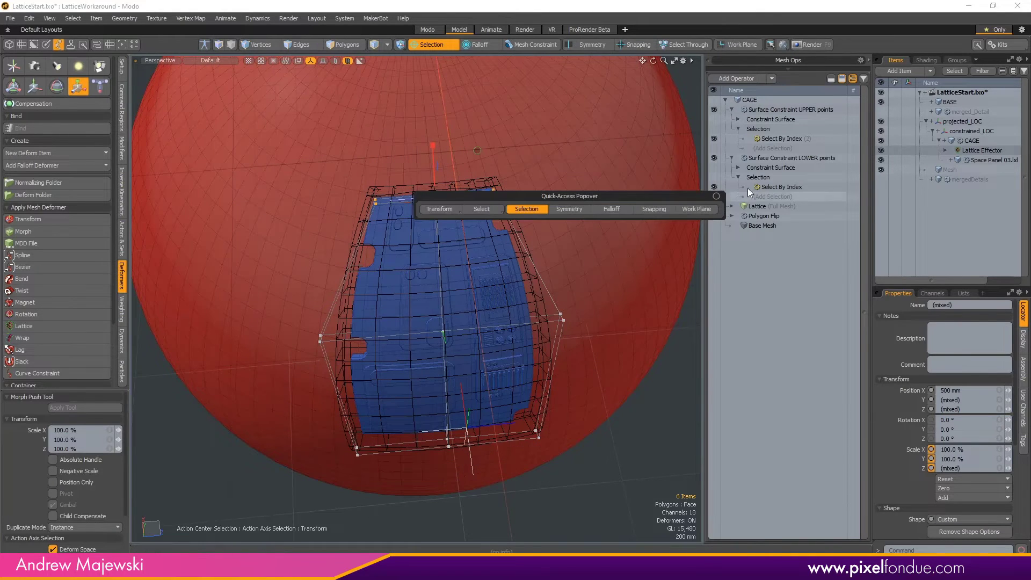
{"action": "left_click", "coordinate": [716, 197]}
{"action": "left_click_drag", "start_coordinate": [607, 209], "coordinate": [545, 217], "text": "alt"}
{"action": "left_click_drag", "start_coordinate": [554, 344], "coordinate": [546, 305], "text": "alt"}
{"action": "key", "text": "q"}
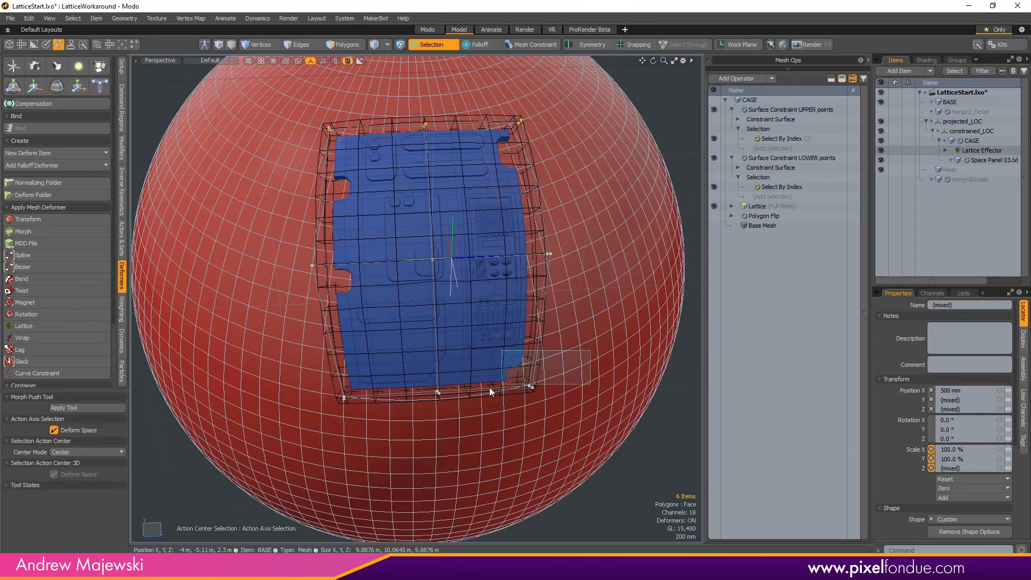
Select the middle row of lattice locators and widen it along Z beyond the panel's side edges.
{"action": "left_click_drag", "start_coordinate": [488, 388], "coordinate": [241, 454]}
{"action": "left_click_drag", "start_coordinate": [591, 209], "coordinate": [271, 297]}
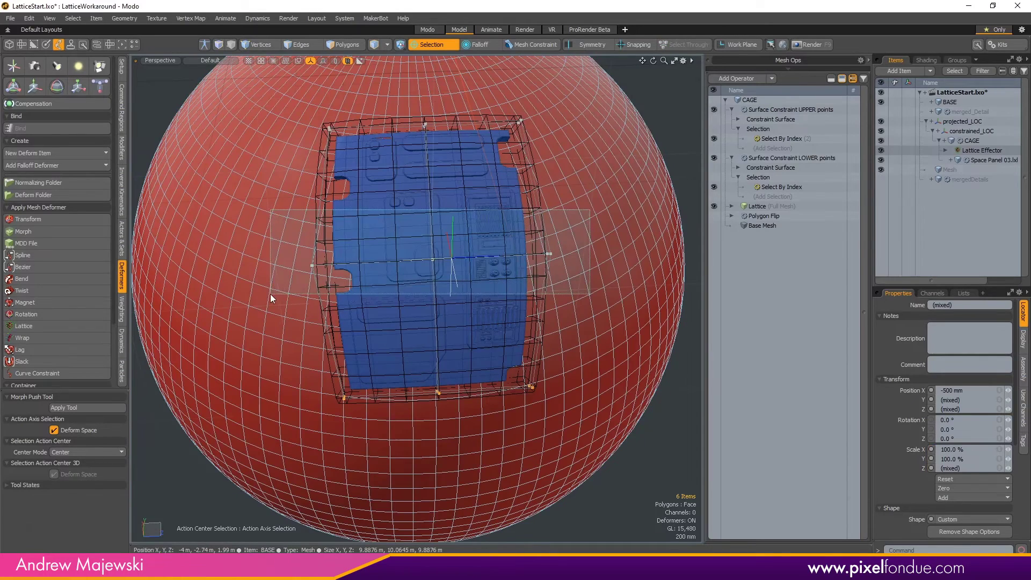
{"action": "right_click_drag", "start_coordinate": [269, 295], "coordinate": [270, 294]}
{"action": "key", "text": "r"}
{"action": "mouse_move", "coordinate": [529, 269]}
{"action": "left_mouse_down", "text": "alt"}
{"action": "mouse_move", "coordinate": [492, 275]}
{"action": "mouse_move", "coordinate": [520, 275]}
{"action": "left_mouse_up", "text": "alt"}
{"action": "key", "text": "space"}
Select the bottom row of lattice locators and scale it along Z to 214.5%.
{"action": "right_click_drag", "start_coordinate": [616, 363], "coordinate": [240, 430]}
{"action": "key", "text": "r"}
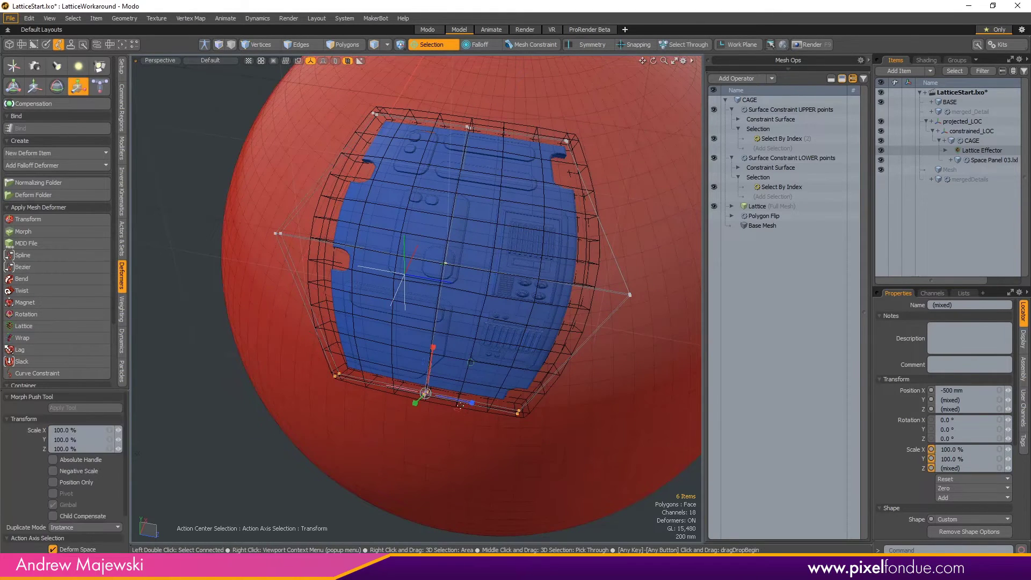
{"action": "left_click_drag", "start_coordinate": [472, 402], "coordinate": [529, 415]}
{"action": "left_click_drag", "start_coordinate": [424, 370], "coordinate": [340, 386], "text": "alt"}
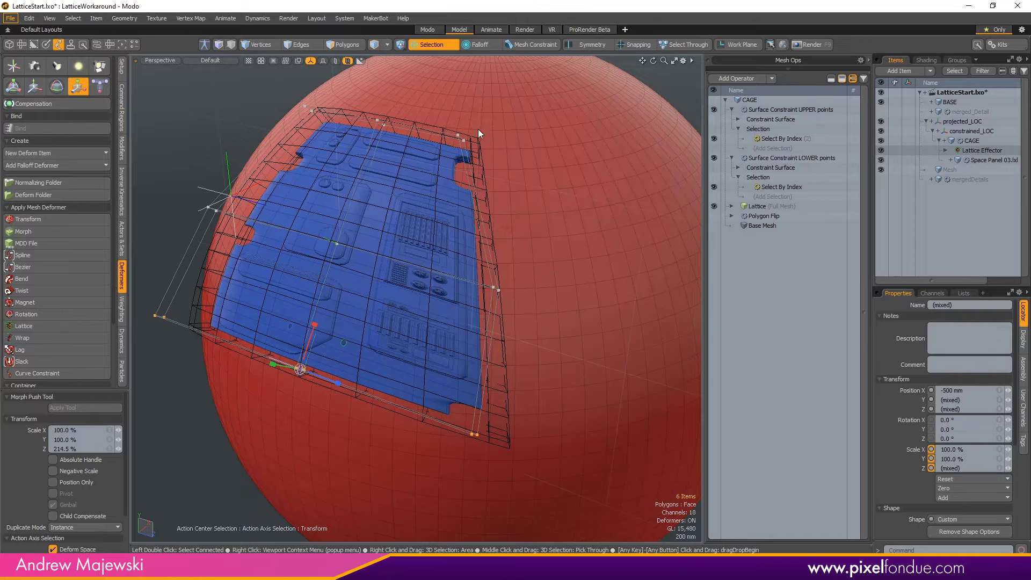
{"action": "key", "text": "space"}
Select the top row of lattice locators and scale it to 123% along Y and 126% along Z.
{"action": "left_click_drag", "start_coordinate": [478, 129], "coordinate": [497, 93], "text": "alt"}
{"action": "right_click_drag", "start_coordinate": [167, 159], "coordinate": [167, 159]}
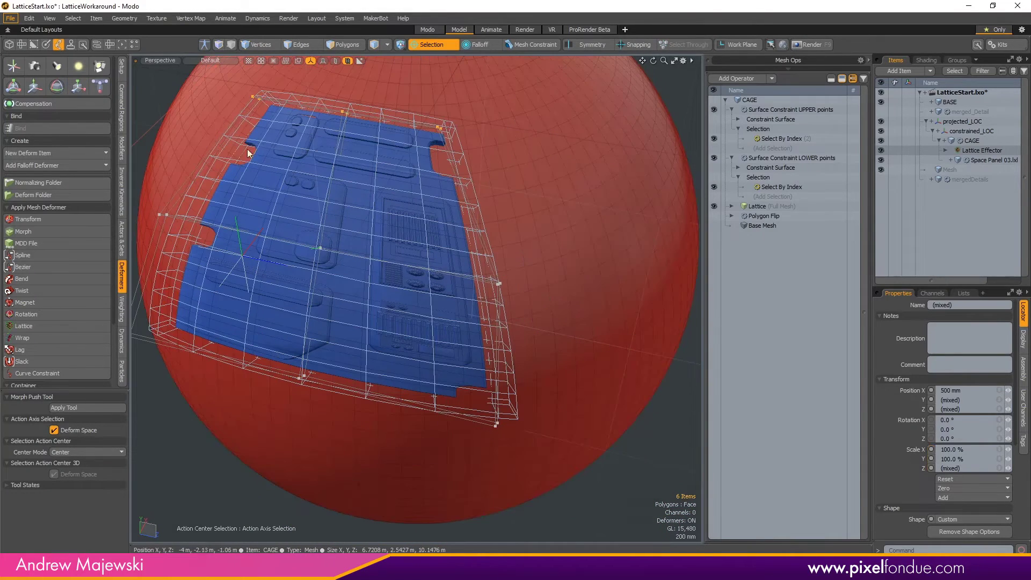
{"action": "key", "text": "y"}
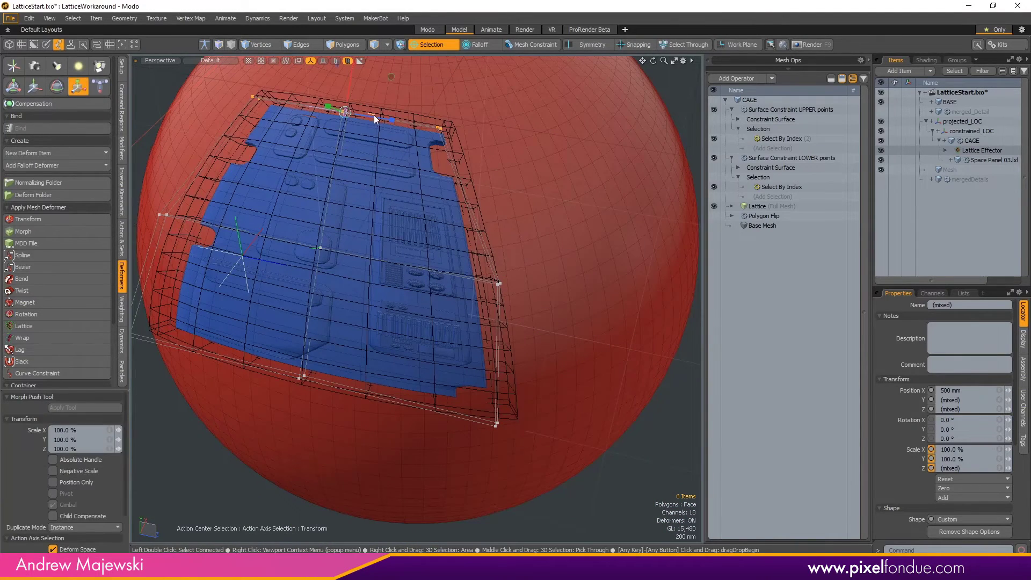
{"action": "left_click_drag", "start_coordinate": [375, 119], "coordinate": [412, 139]}
{"action": "scroll", "coordinate": [514, 133], "scroll_direction": "up", "scroll_amount": 3}
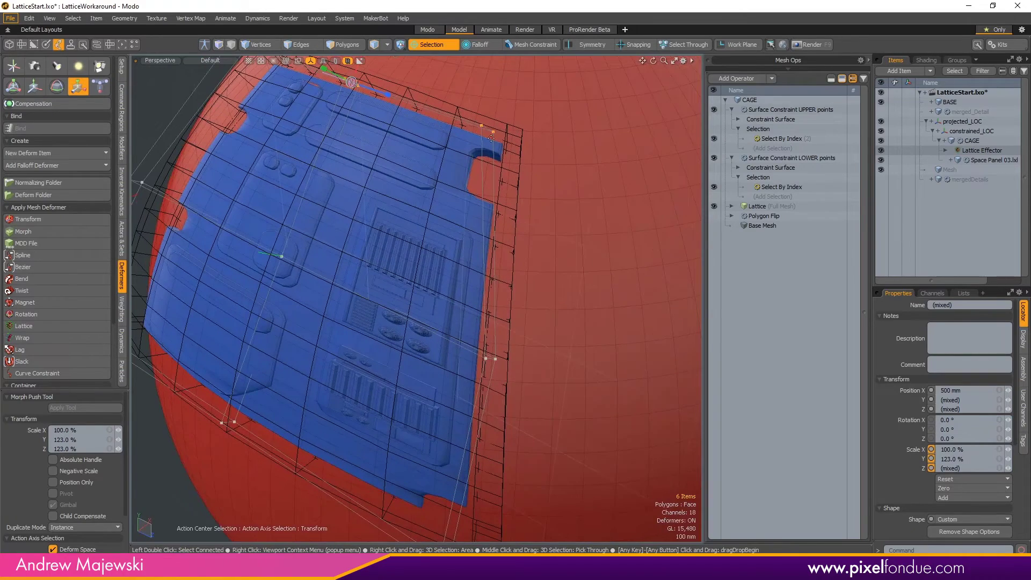
{"action": "left_click_drag", "start_coordinate": [381, 91], "coordinate": [389, 94]}
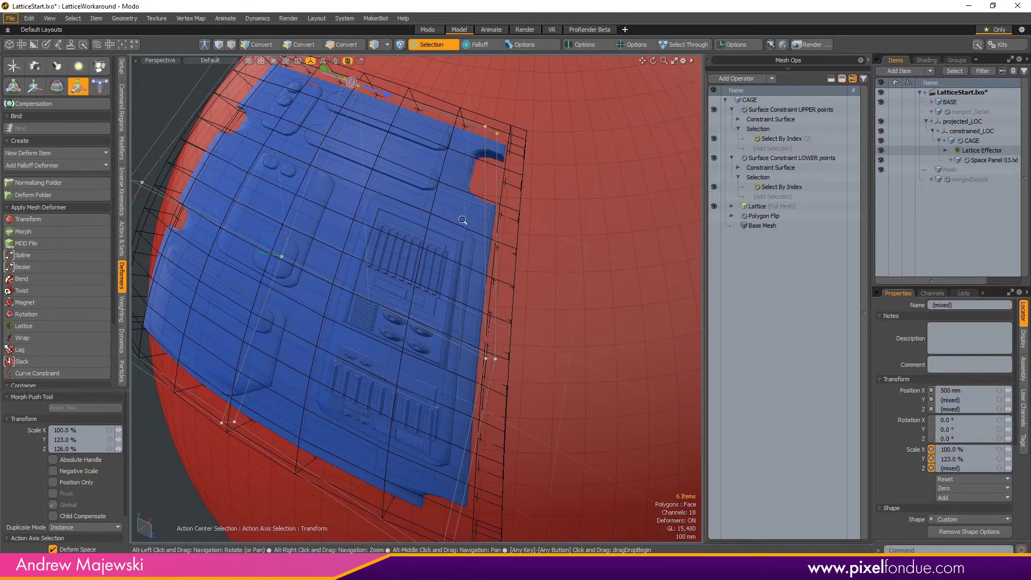
Reselect the middle row of lattice locators and scale it slightly wider along Z.
{"action": "scroll", "coordinate": [429, 161], "scroll_direction": "down", "scroll_amount": 5}
{"action": "left_click_drag", "start_coordinate": [430, 161], "coordinate": [473, 167], "text": "alt"}
{"action": "key", "text": "space"}
{"action": "right_click_drag", "start_coordinate": [535, 237], "coordinate": [134, 318]}
{"action": "key", "text": "r"}
{"action": "left_click_drag", "start_coordinate": [388, 271], "coordinate": [371, 258], "text": "alt"}
{"action": "key", "text": "space"}
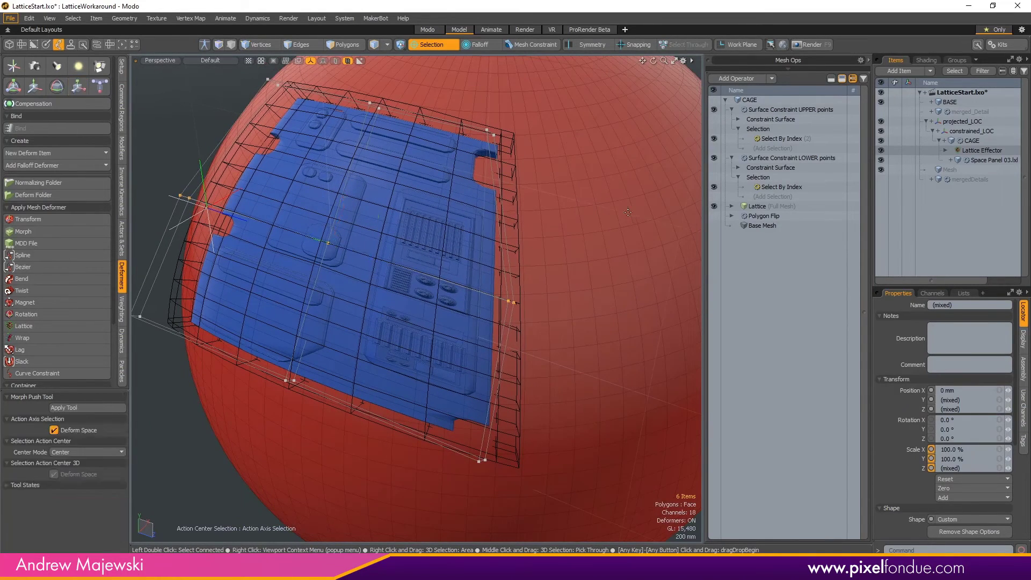
Show the mergedDetails mesh, select all 18 lattice locators and examine the seam at the panels' upper corners.
{"action": "left_click", "coordinate": [885, 180]}
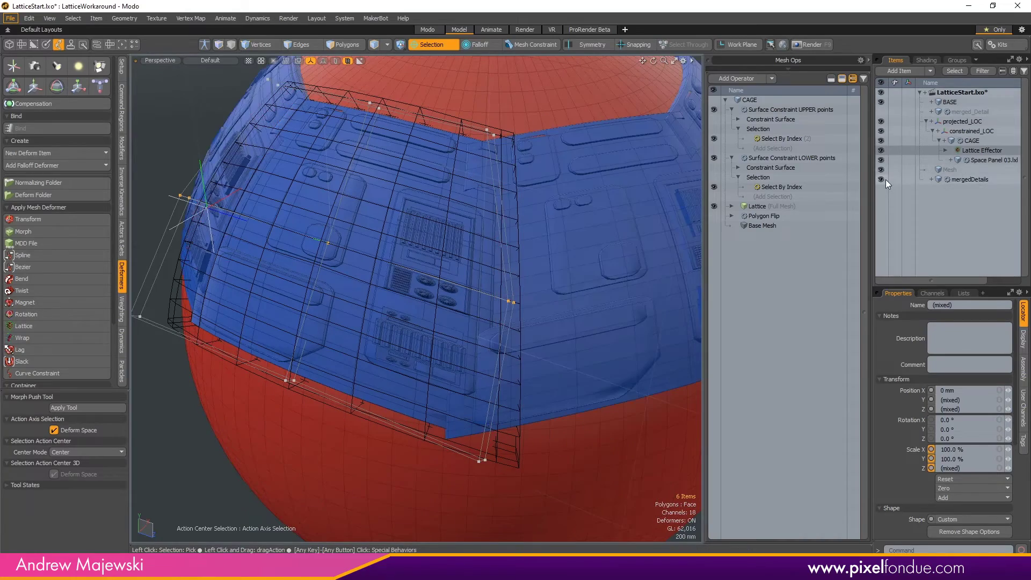
{"action": "left_click_drag", "start_coordinate": [618, 201], "coordinate": [619, 271], "text": "alt"}
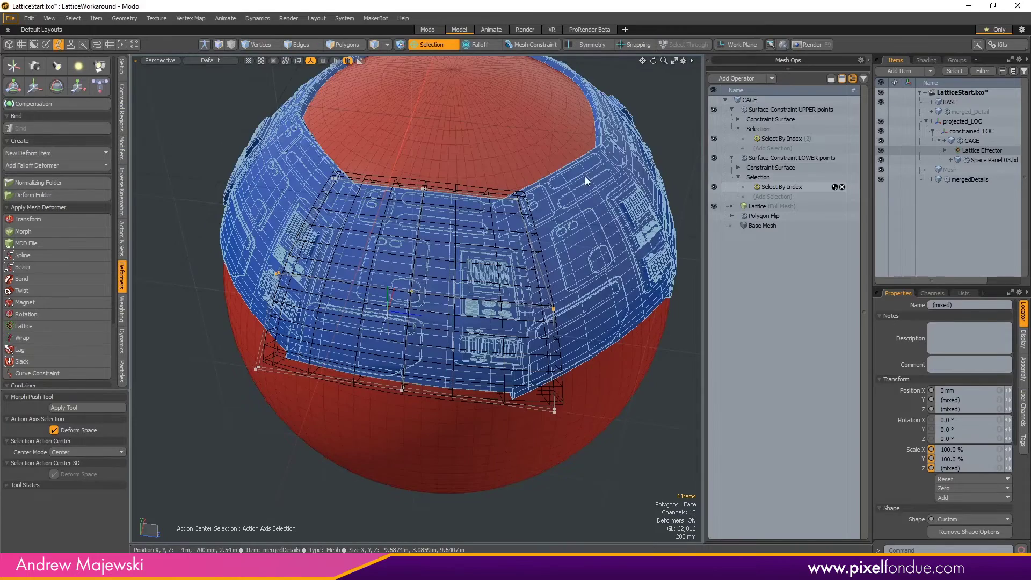
{"action": "mouse_move", "coordinate": [576, 161]}
{"action": "right_mouse_down"}
{"action": "mouse_move", "coordinate": [307, 216]}
{"action": "mouse_move", "coordinate": [222, 428]}
{"action": "mouse_move", "coordinate": [222, 455]}
{"action": "right_mouse_up"}
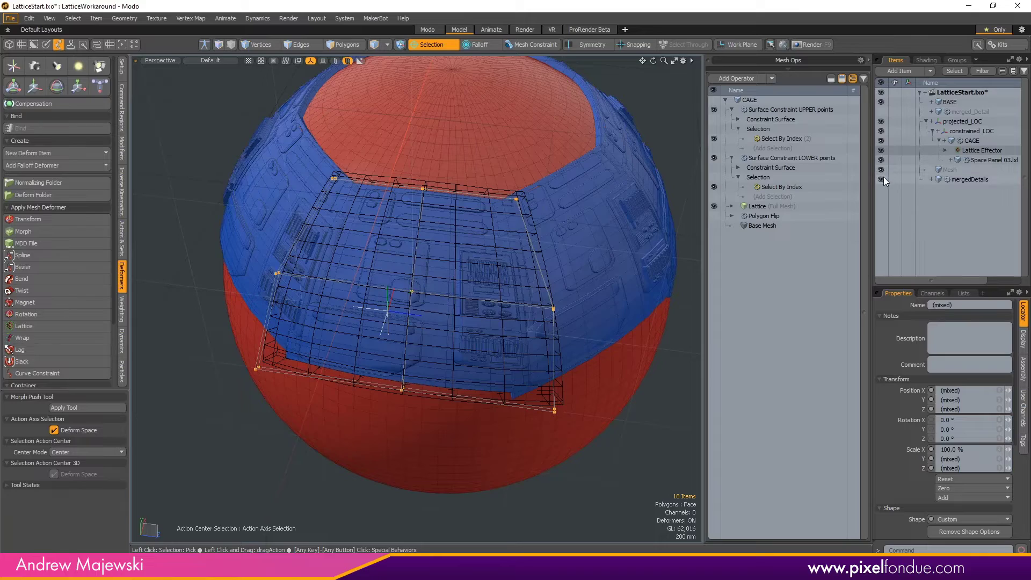
{"action": "scroll", "coordinate": [538, 183], "scroll_direction": "up", "scroll_amount": 5}
{"action": "left_click_drag", "start_coordinate": [445, 232], "coordinate": [446, 240], "text": "alt"}
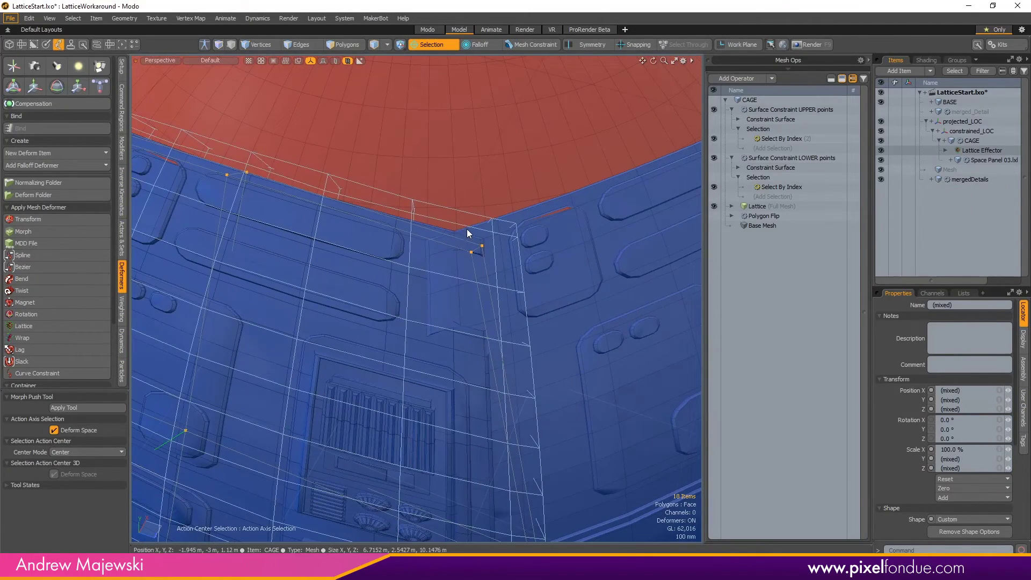
Scale all 18 lattice locators slightly narrower along Z with mergedDetails hidden, show mergedDetails again and clear the selection.
{"action": "left_click", "coordinate": [881, 178]}
{"action": "key", "text": "a"}
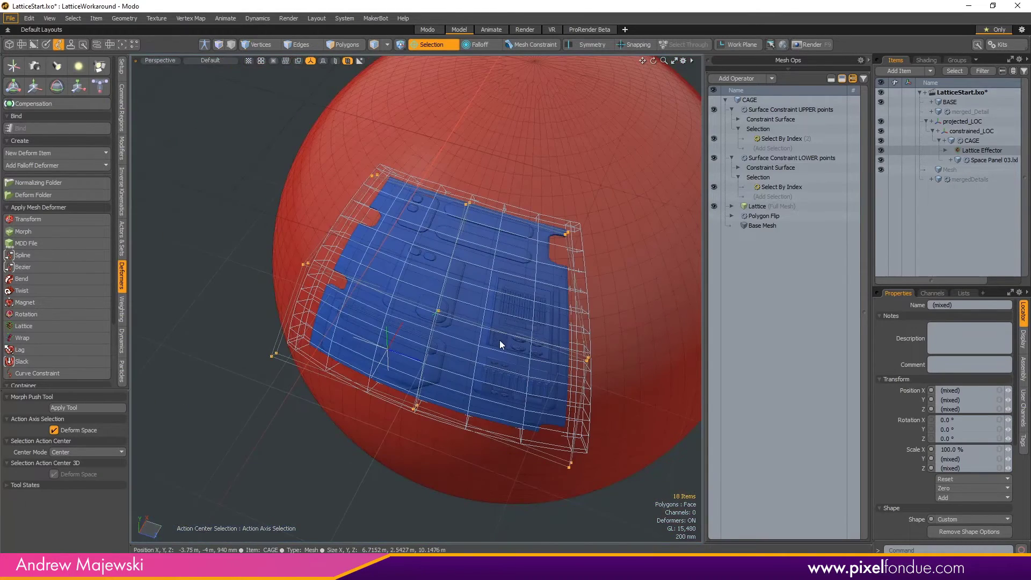
{"action": "key", "text": "r"}
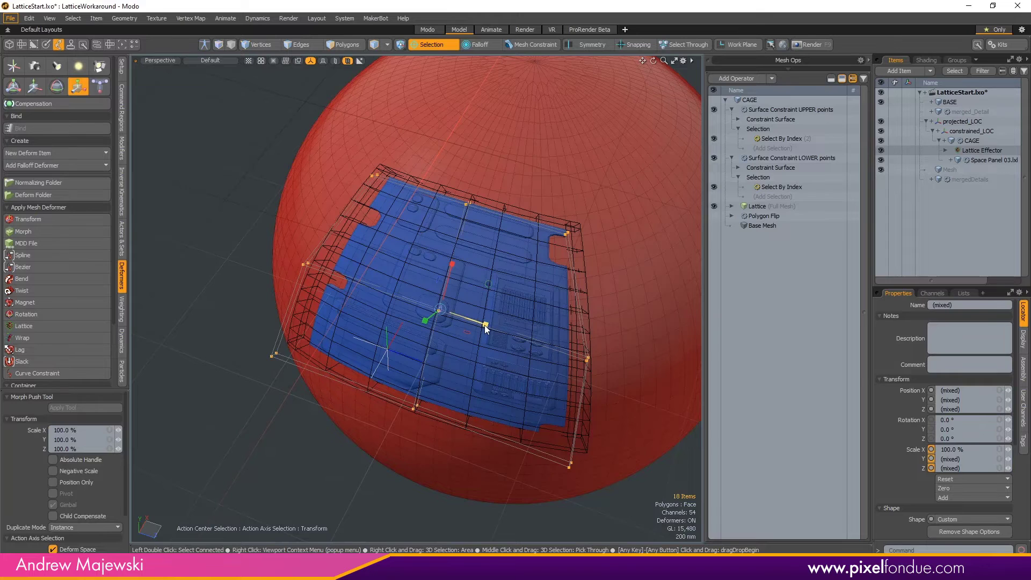
{"action": "left_click_drag", "start_coordinate": [485, 325], "coordinate": [485, 324]}
{"action": "left_click", "coordinate": [881, 179]}
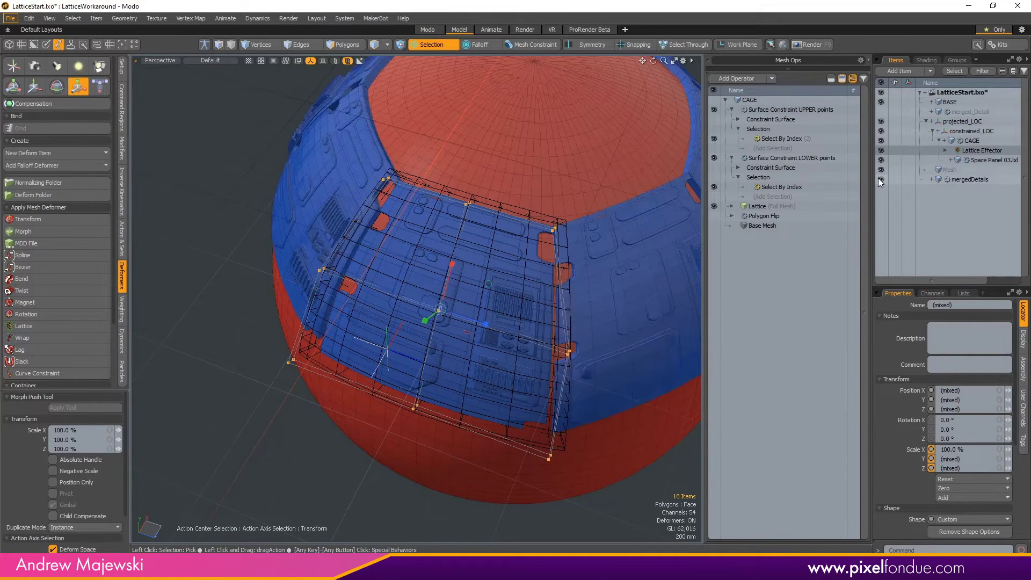
{"action": "right_click_drag", "start_coordinate": [614, 218], "coordinate": [694, 273], "text": "alt"}
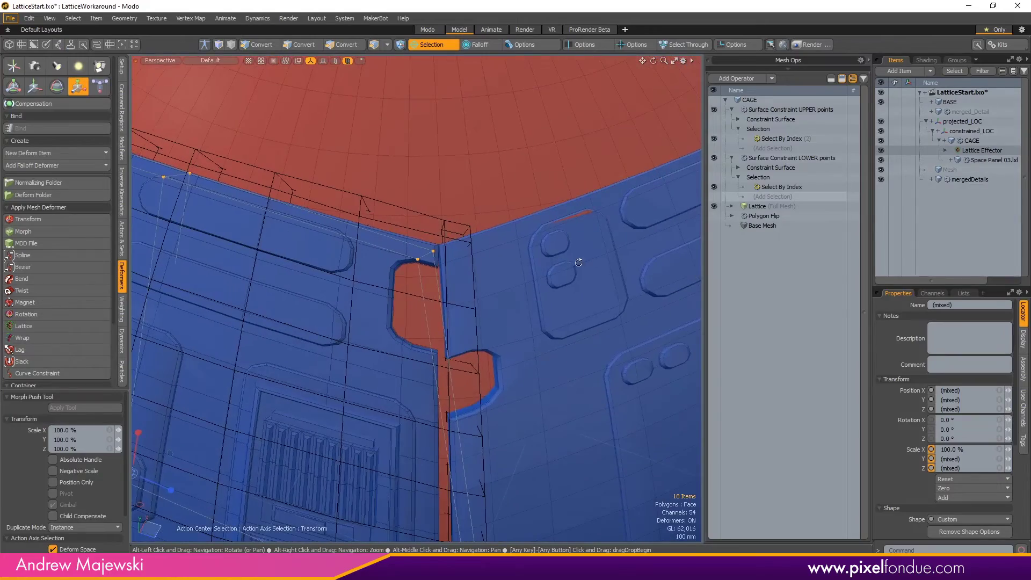
{"action": "scroll", "coordinate": [578, 263], "scroll_direction": "down", "scroll_amount": 6}
{"action": "left_click_drag", "start_coordinate": [579, 262], "coordinate": [591, 185], "text": "alt"}
{"action": "key", "text": "space"}
{"action": "left_click", "coordinate": [583, 93]}
Select the bottom row of lattice locators and scale it along Z to 102.5%.
{"action": "scroll", "coordinate": [580, 124], "scroll_direction": "down", "scroll_amount": 4}
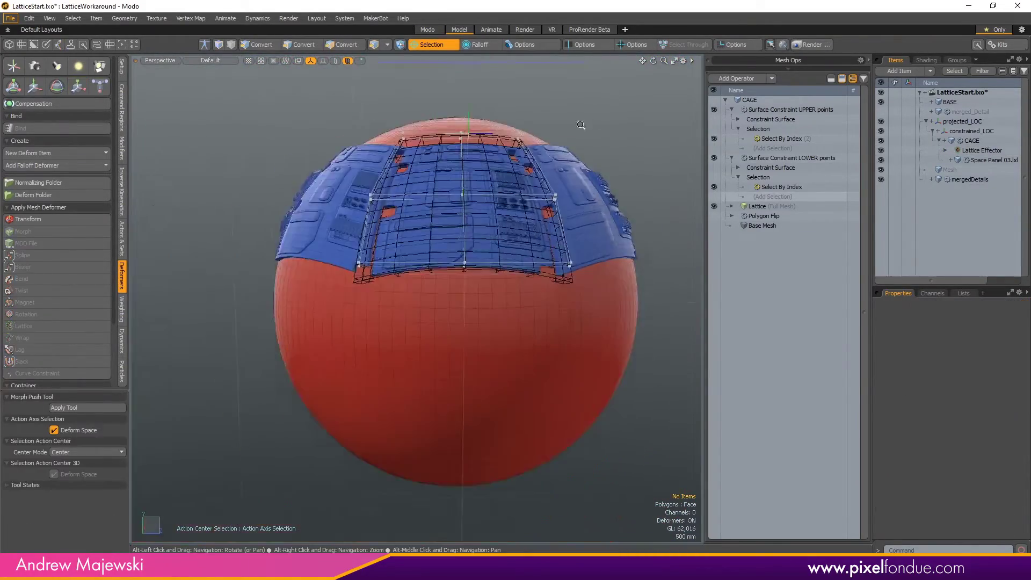
{"action": "mouse_move", "coordinate": [580, 124]}
{"action": "left_mouse_down", "text": "alt"}
{"action": "mouse_move", "coordinate": [577, 216]}
{"action": "mouse_move", "coordinate": [576, 136]}
{"action": "left_mouse_up", "text": "alt"}
{"action": "middle_click_drag", "start_coordinate": [594, 151], "coordinate": [600, 310], "text": "alt"}
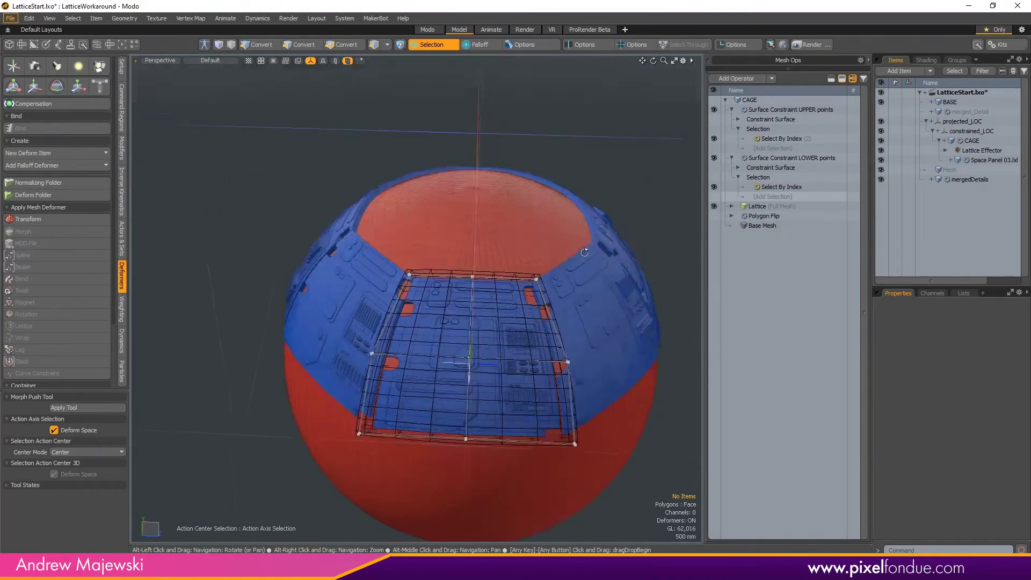
{"action": "right_click_drag", "start_coordinate": [633, 391], "coordinate": [250, 479]}
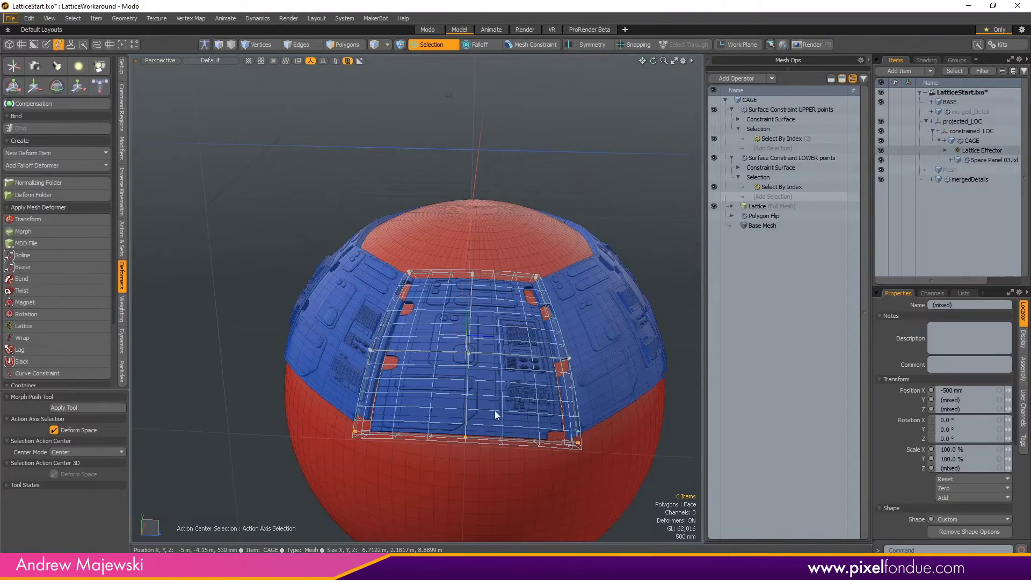
{"action": "key", "text": "r"}
{"action": "left_click_drag", "start_coordinate": [517, 440], "coordinate": [490, 447]}
{"action": "scroll", "coordinate": [489, 447], "scroll_direction": "up", "scroll_amount": 3}
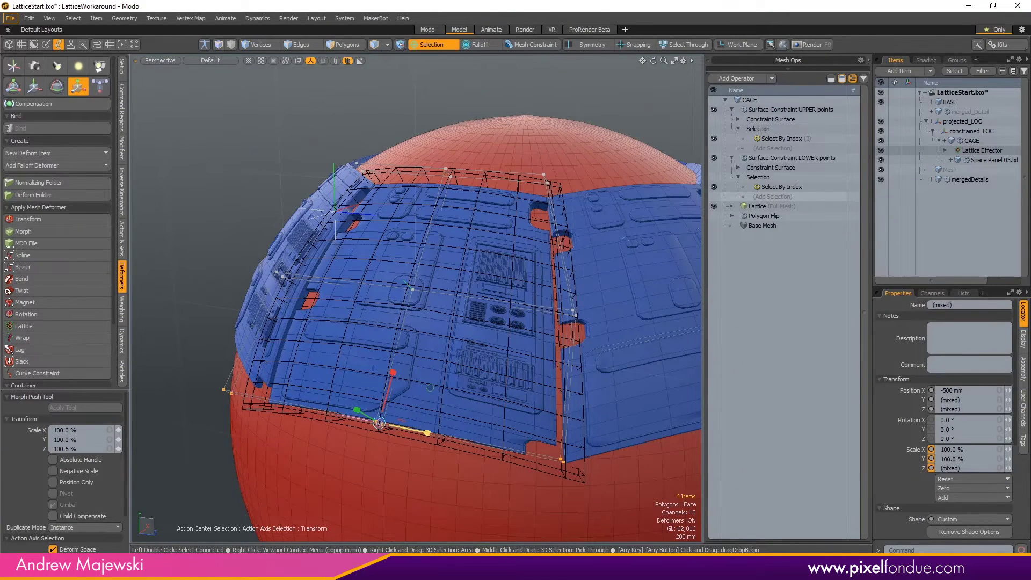
{"action": "left_click_drag", "start_coordinate": [427, 433], "coordinate": [429, 433]}
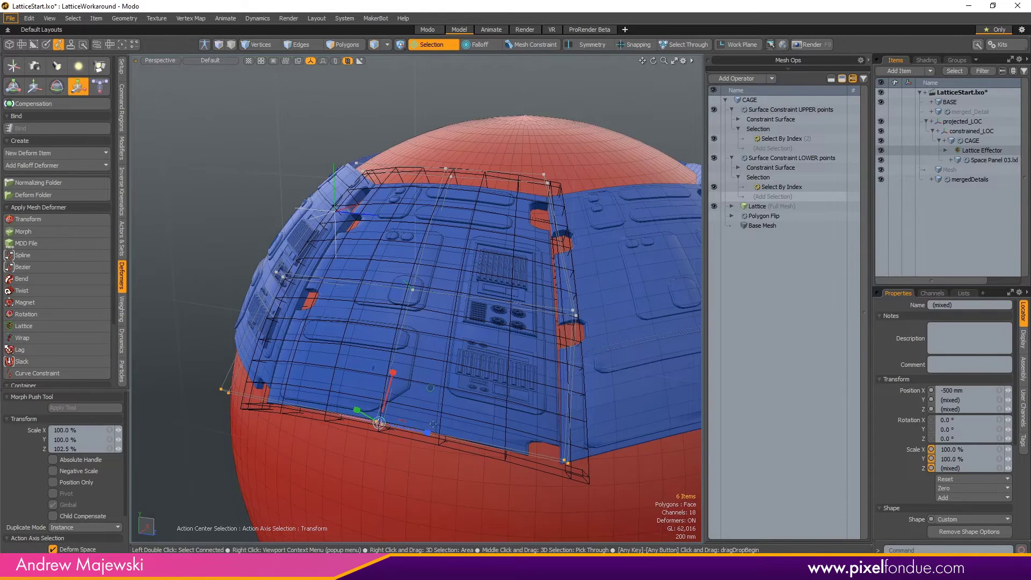
{"action": "left_click_drag", "start_coordinate": [580, 301], "coordinate": [603, 321], "text": "alt"}
{"action": "key", "text": "space"}
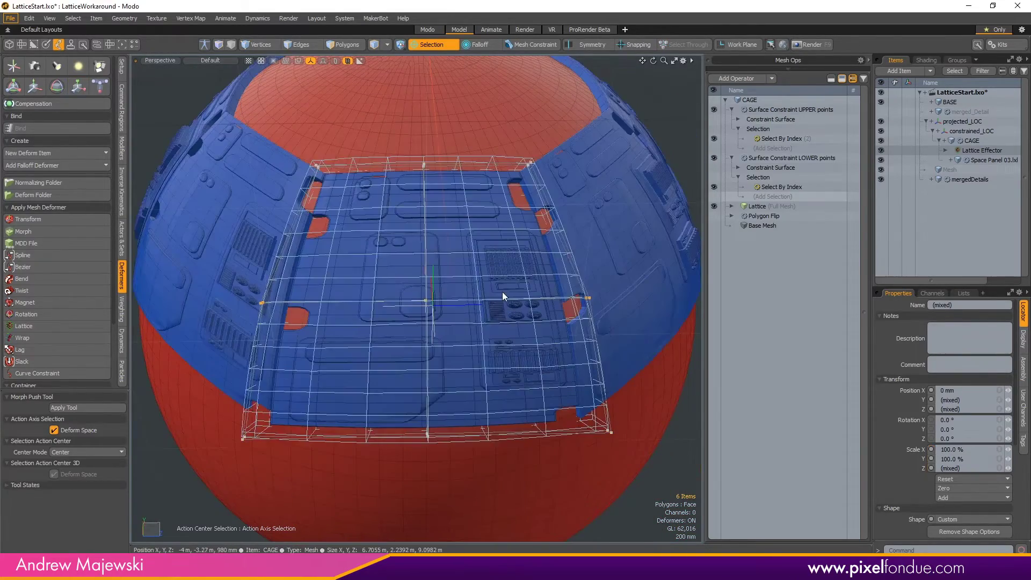
Select the middle row of lattice locators and scale it along Z to about 103%.
{"action": "key", "text": "y"}
{"action": "left_click_drag", "start_coordinate": [503, 294], "coordinate": [440, 315], "text": "alt"}
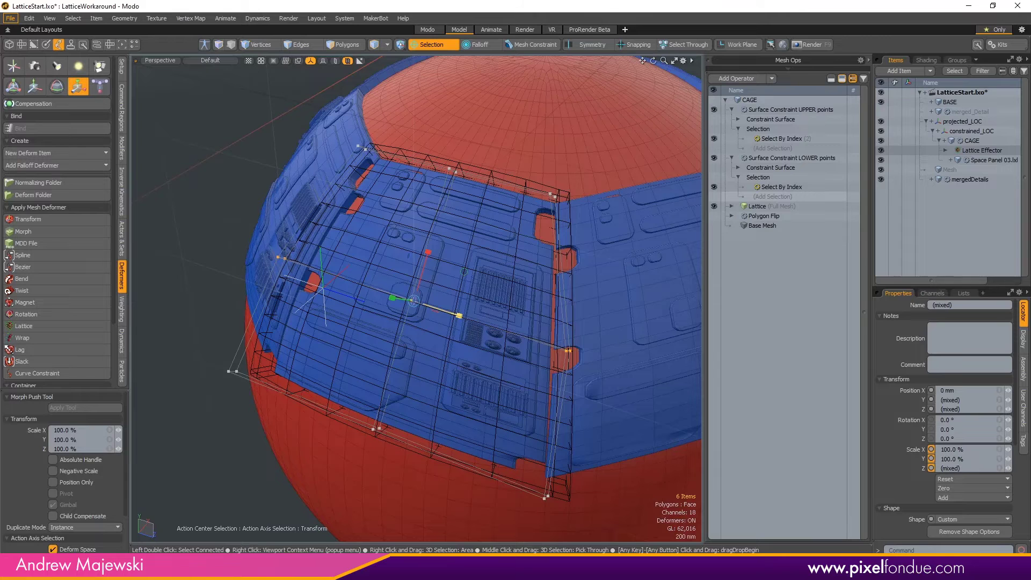
{"action": "left_click_drag", "start_coordinate": [459, 316], "coordinate": [460, 316]}
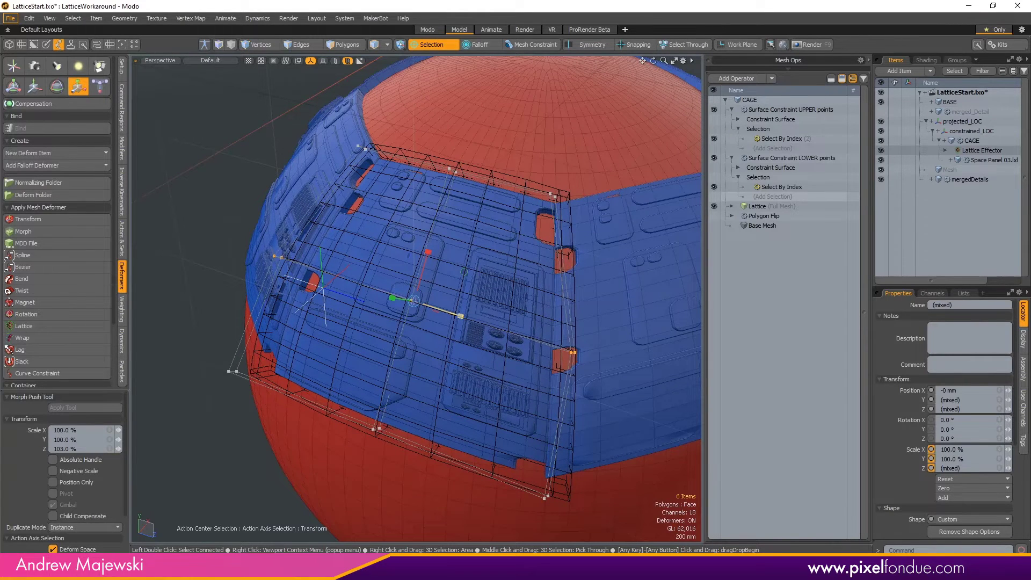
{"action": "left_click_drag", "start_coordinate": [461, 315], "coordinate": [599, 242]}
{"action": "key", "text": "space"}
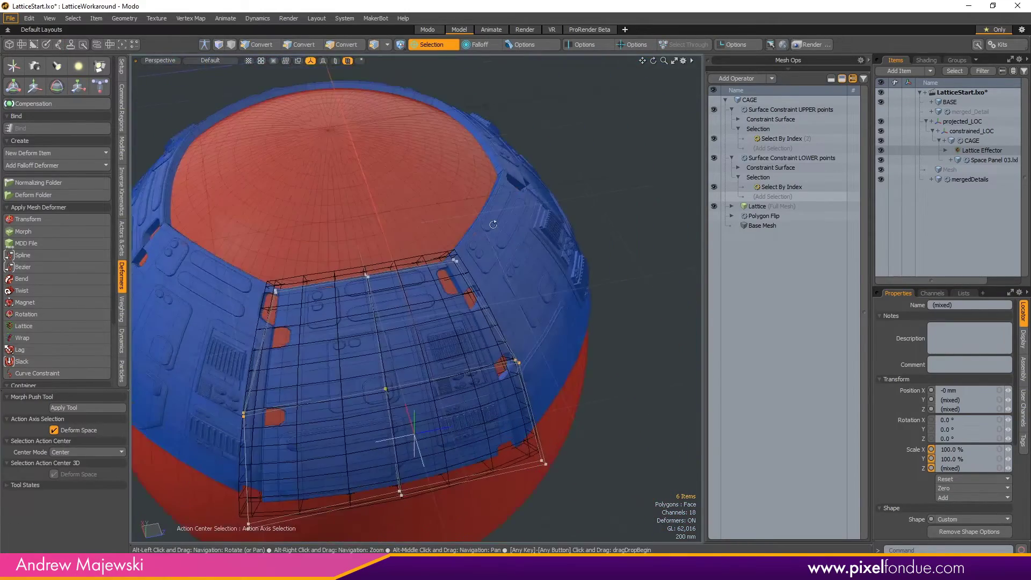
Examine from several angles how the radially arrayed panels meet around the sphere.
{"action": "scroll", "coordinate": [518, 236], "scroll_direction": "down", "scroll_amount": 3}
{"action": "left_click_drag", "start_coordinate": [518, 237], "coordinate": [464, 252], "text": "alt+shift"}
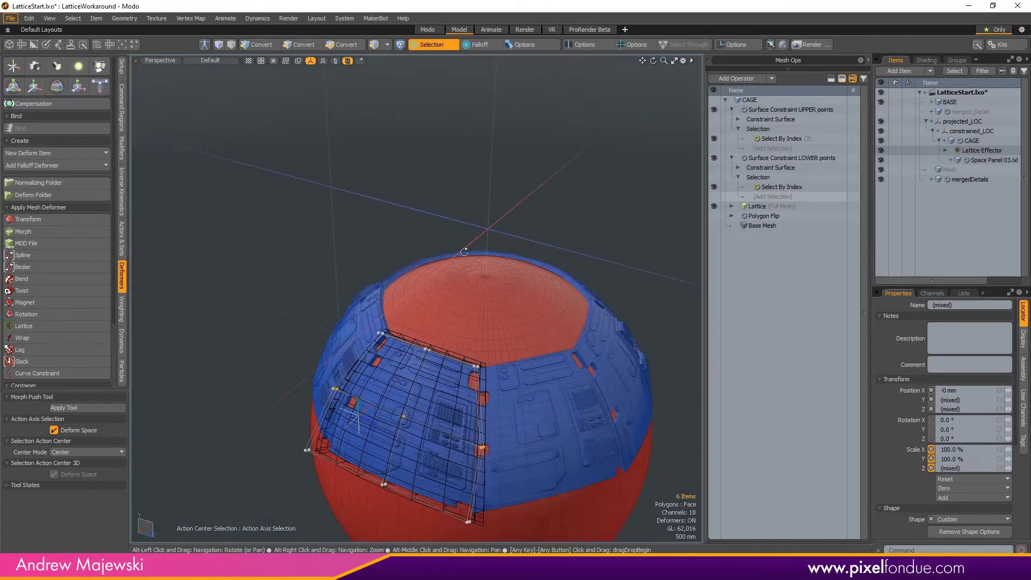
{"action": "left_click_drag", "start_coordinate": [513, 364], "coordinate": [477, 251], "text": "alt+shift"}
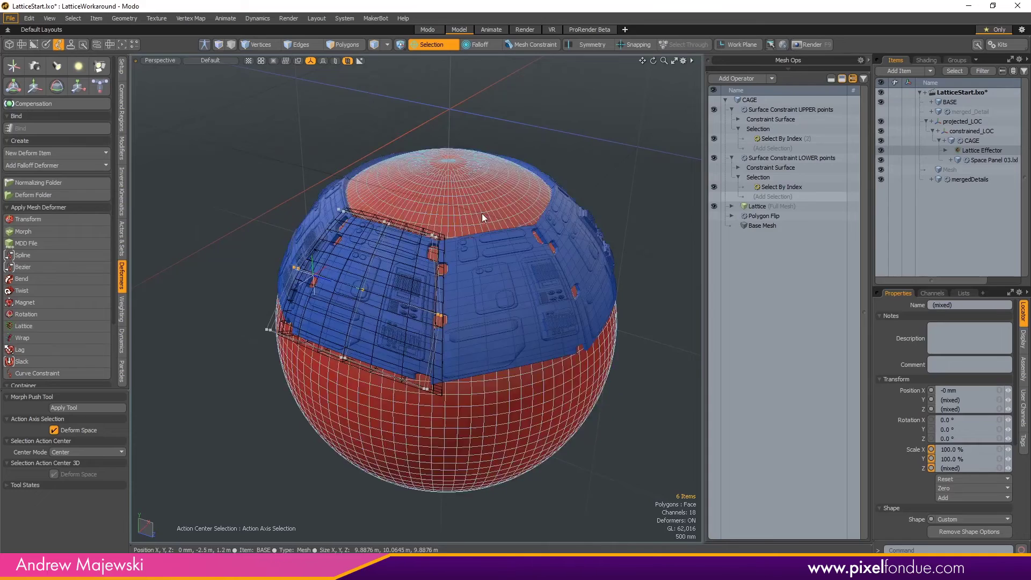
{"action": "left_click_drag", "start_coordinate": [578, 267], "coordinate": [512, 268], "text": "ctrl+alt"}
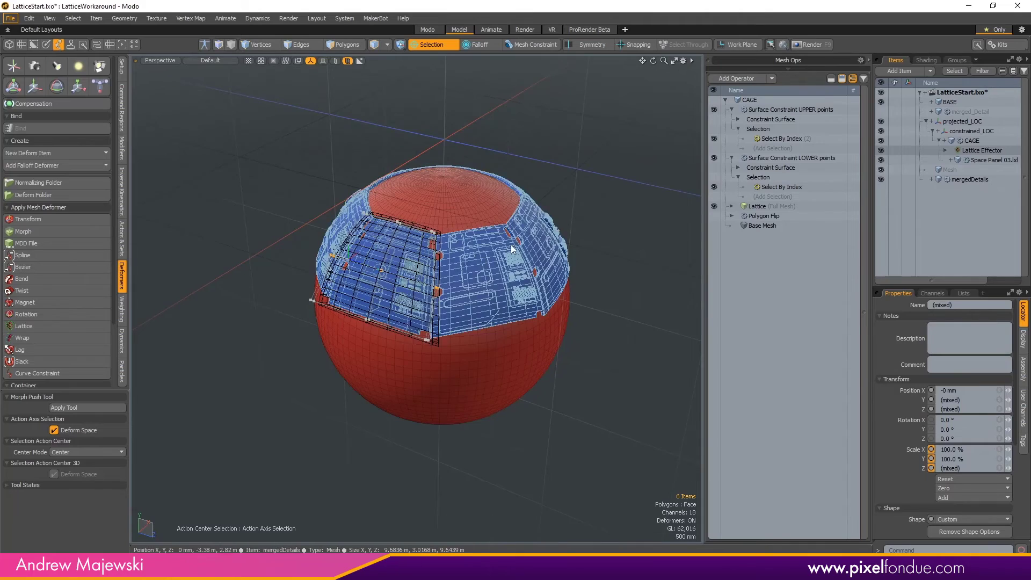
{"action": "scroll", "coordinate": [462, 221], "scroll_direction": "up", "scroll_amount": 3}
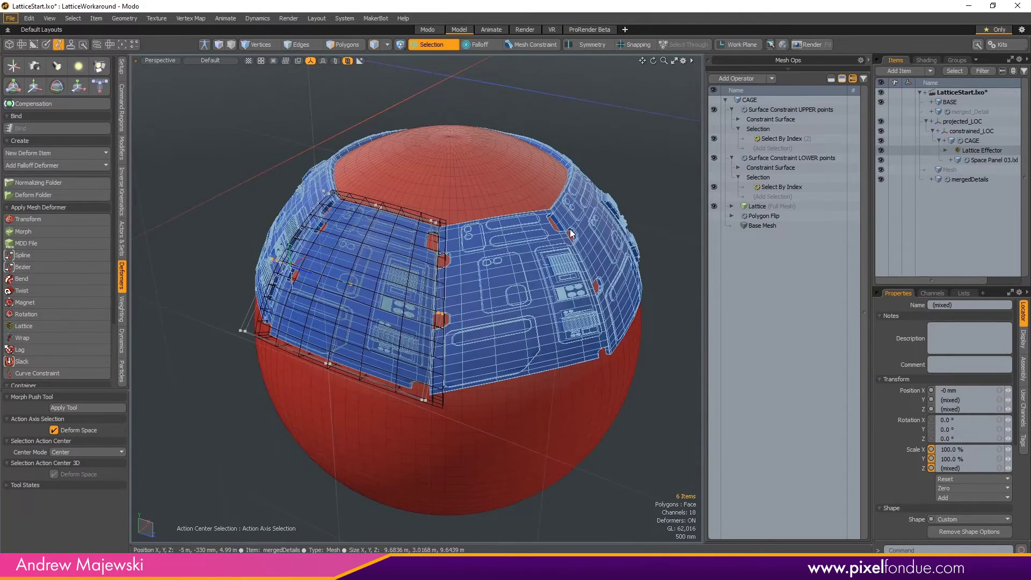
{"action": "left_click_drag", "start_coordinate": [489, 259], "coordinate": [413, 206], "text": "alt"}
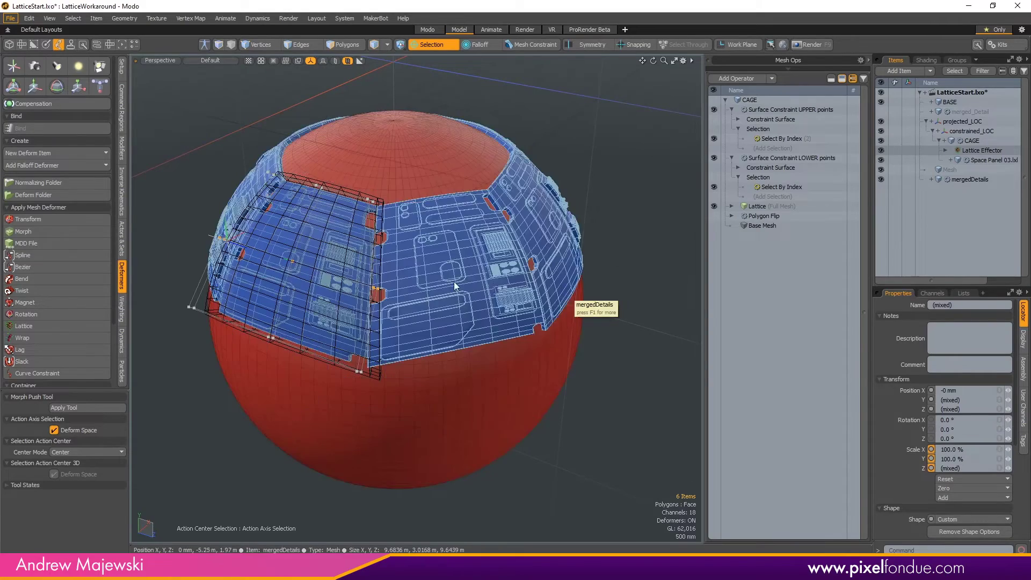
{"action": "left_click_drag", "start_coordinate": [438, 259], "coordinate": [457, 249], "text": "alt"}
{"action": "right_click_drag", "start_coordinate": [449, 206], "coordinate": [415, 414]}
{"action": "key", "text": "w"}
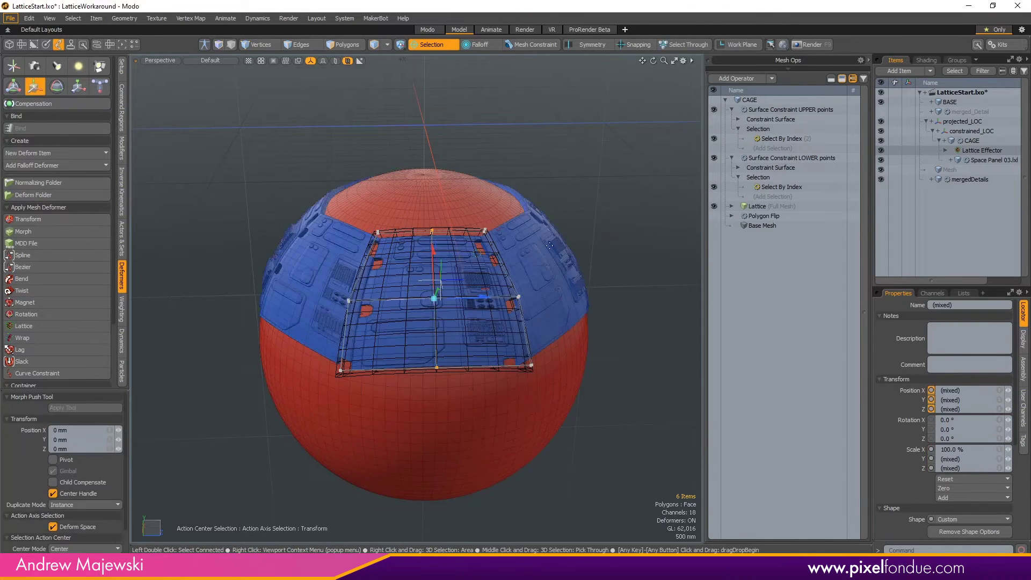
{"action": "left_click_drag", "start_coordinate": [462, 266], "coordinate": [475, 391], "text": "alt"}
{"action": "key", "text": "space"}
{"action": "left_click", "coordinate": [636, 213]}
Inspect the projected_LOC locator beside the lattice panel and clear the selection.
{"action": "left_click_drag", "start_coordinate": [636, 212], "coordinate": [404, 175], "text": "alt"}
{"action": "left_click_drag", "start_coordinate": [324, 195], "coordinate": [347, 263], "text": "alt"}
{"action": "left_click", "coordinate": [190, 181]}
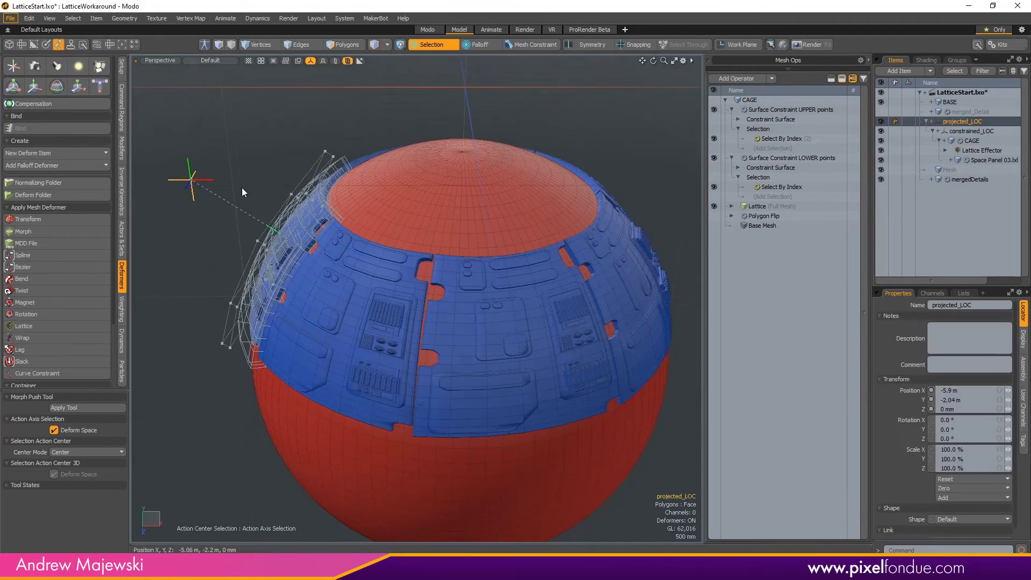
{"action": "right_click_drag", "start_coordinate": [242, 188], "coordinate": [215, 193], "text": "alt"}
{"action": "left_click_drag", "start_coordinate": [461, 177], "coordinate": [476, 208], "text": "alt"}
{"action": "left_click", "coordinate": [476, 207]}
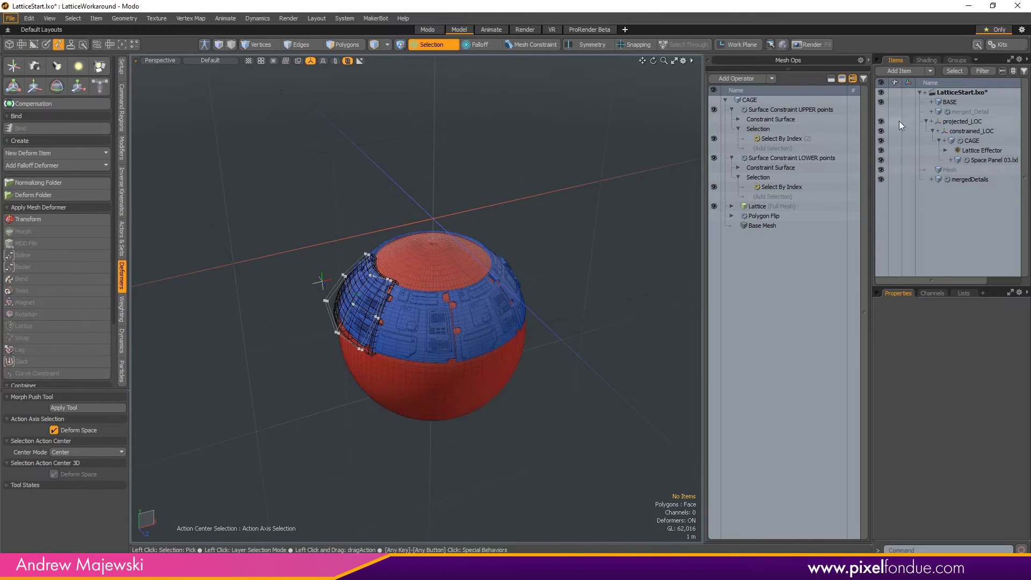
Try moving the BASE sphere 2.65 m down along Y, and undo the move.
{"action": "left_click", "coordinate": [950, 102]}
{"action": "key", "text": "w"}
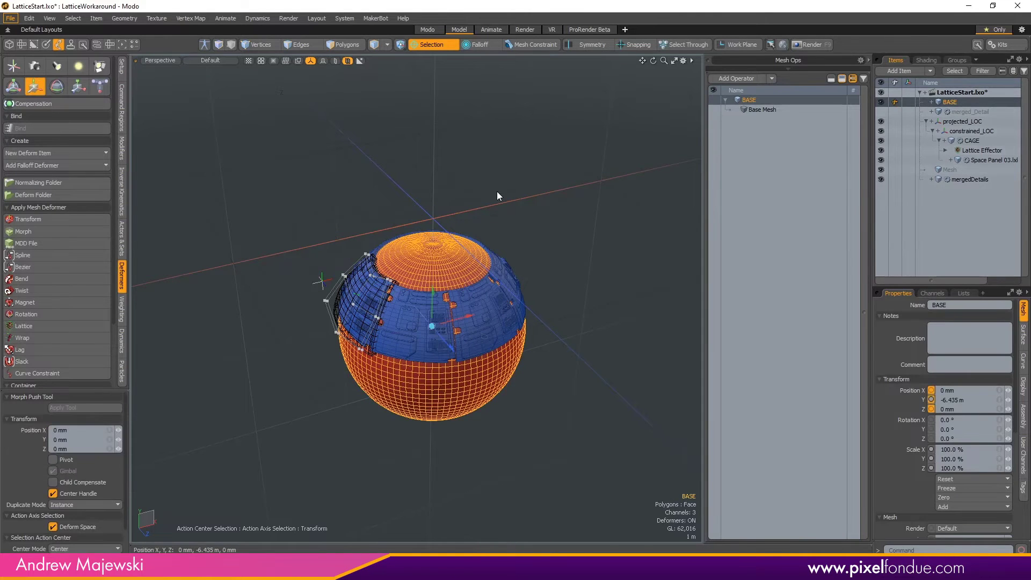
{"action": "mouse_move", "coordinate": [432, 317]}
{"action": "left_mouse_down"}
{"action": "mouse_move", "coordinate": [432, 349]}
{"action": "mouse_move", "coordinate": [432, 332]}
{"action": "left_mouse_up"}
{"action": "left_click_drag", "start_coordinate": [511, 239], "coordinate": [504, 240], "text": "alt"}
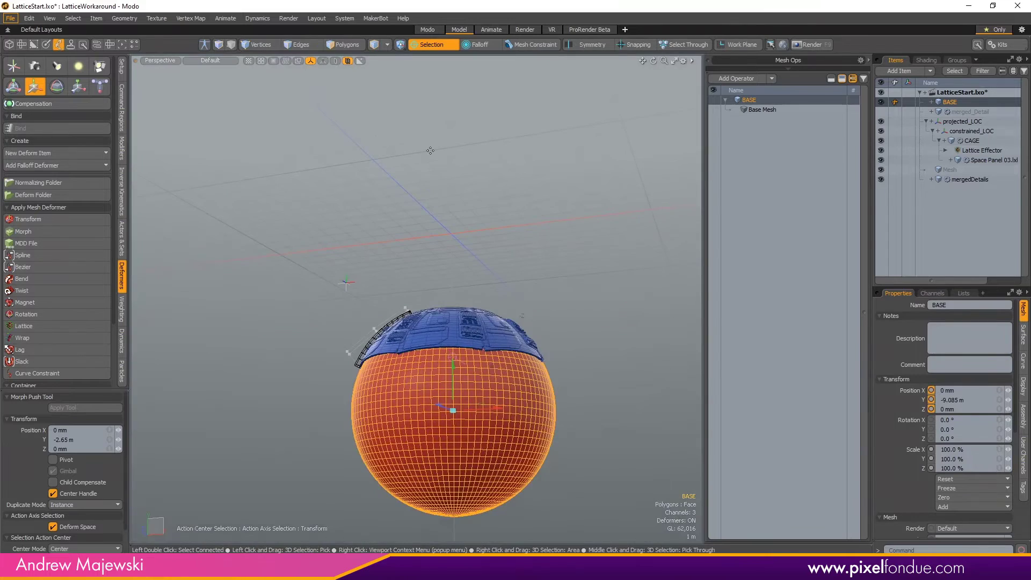
{"action": "key", "text": "ctrl+z"}
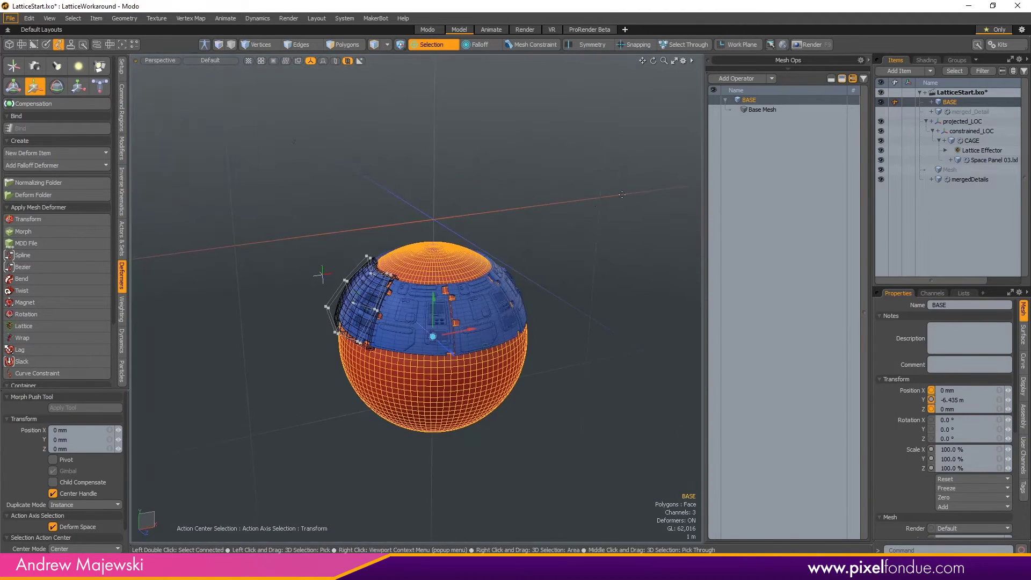
Parent the projected_LOC hierarchy under the BASE mesh.
{"action": "left_click", "coordinate": [958, 120]}
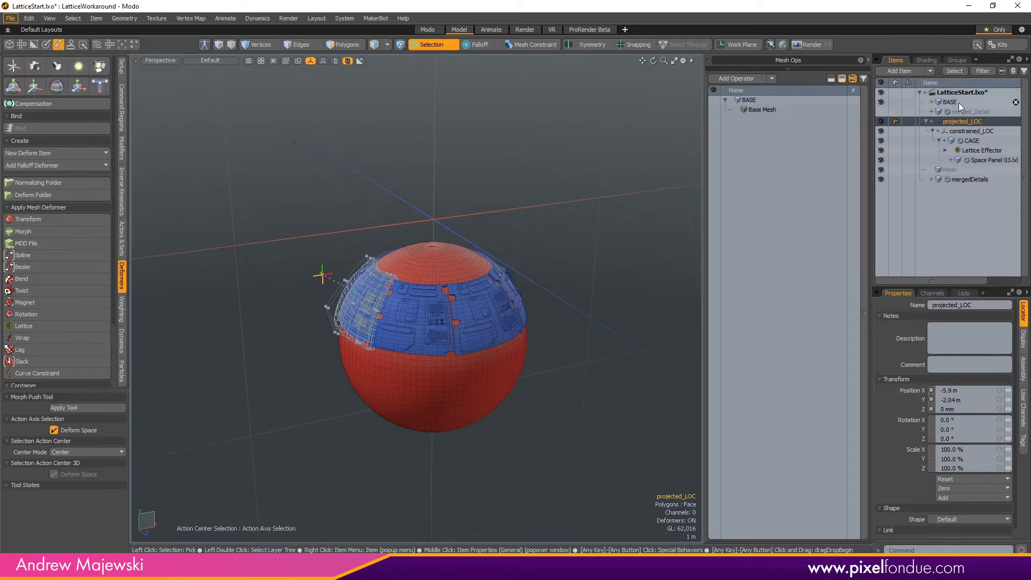
{"action": "left_click", "coordinate": [954, 101]}
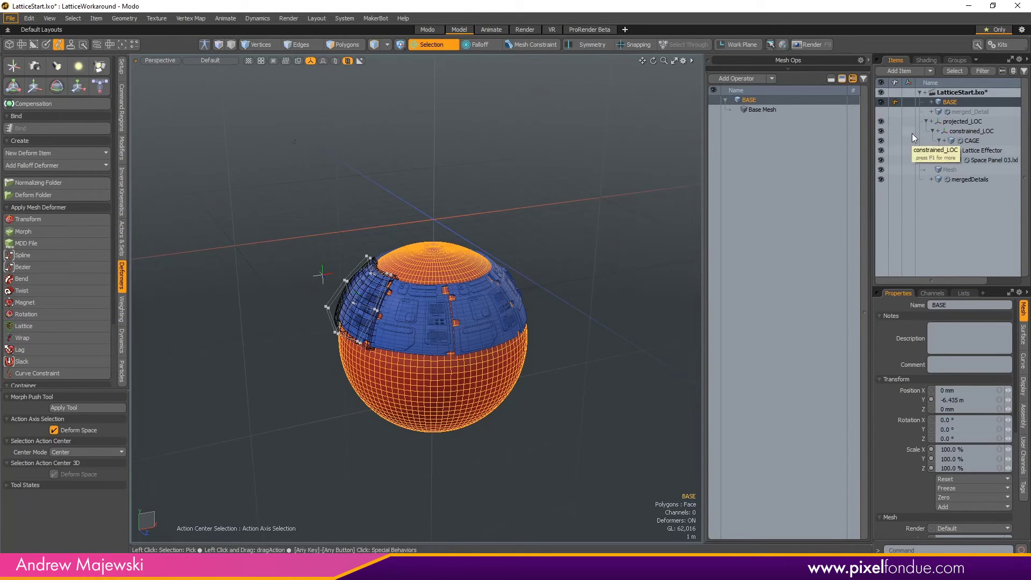
{"action": "left_click", "coordinate": [957, 121]}
{"action": "left_click_drag", "start_coordinate": [955, 121], "coordinate": [955, 104]}
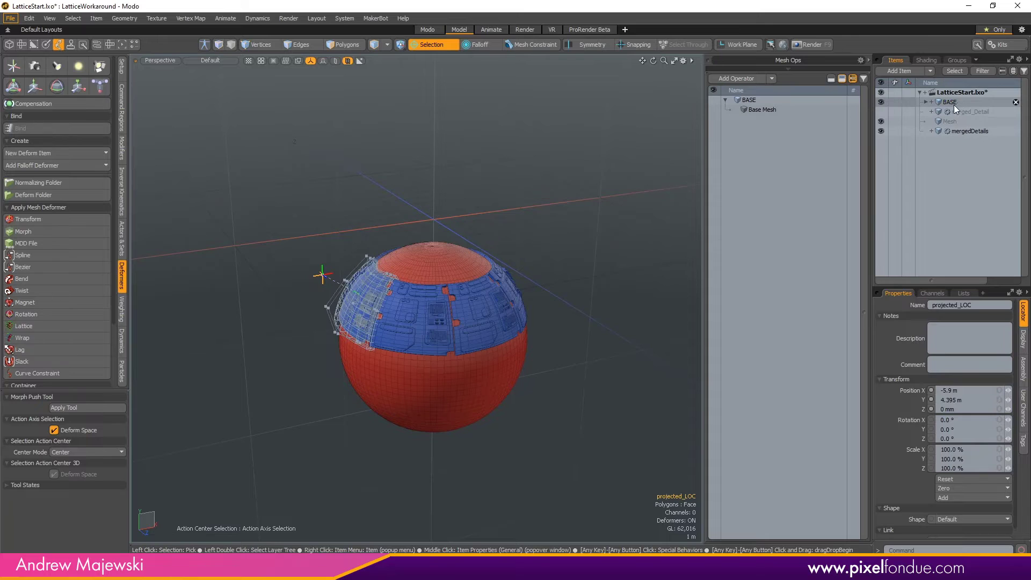
{"action": "left_click", "coordinate": [954, 105]}
With mergedDetails hidden, move the BASE sphere up along Y to 3.615 m, and show mergedDetails again.
{"action": "left_click", "coordinate": [972, 110]}
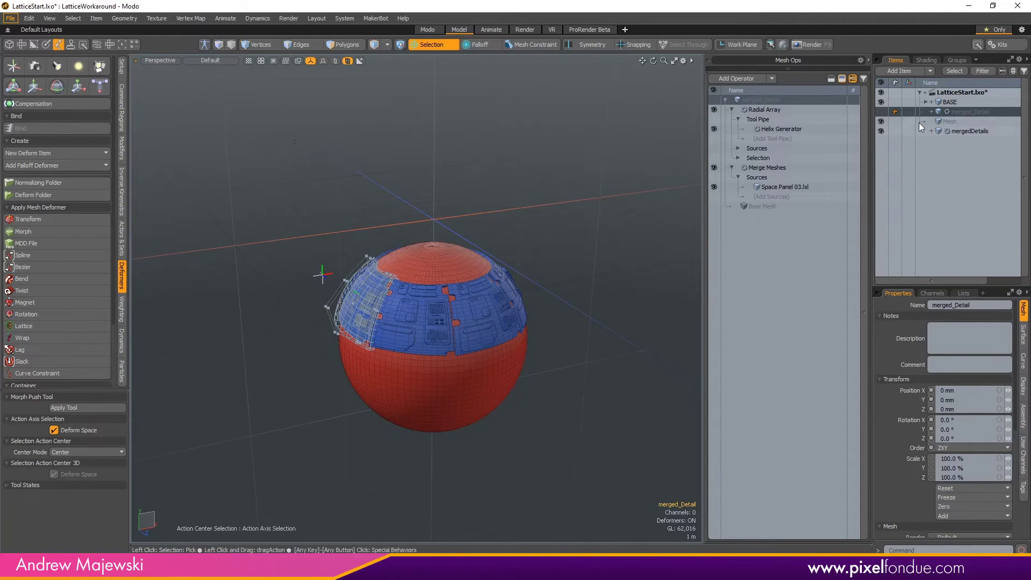
{"action": "left_click", "coordinate": [880, 131]}
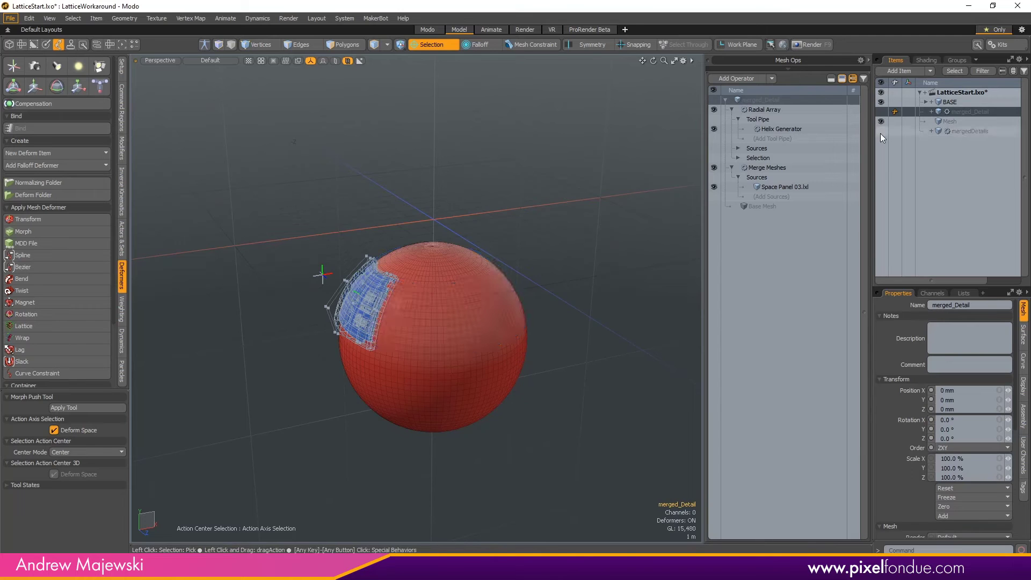
{"action": "left_click", "coordinate": [947, 102]}
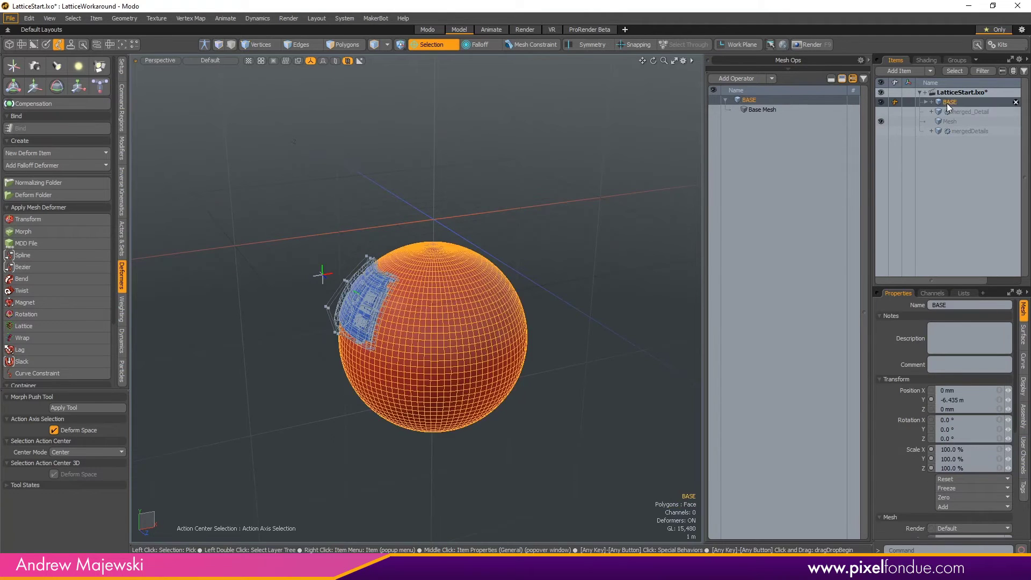
{"action": "left_click", "coordinate": [597, 159]}
{"action": "left_click", "coordinate": [455, 297]}
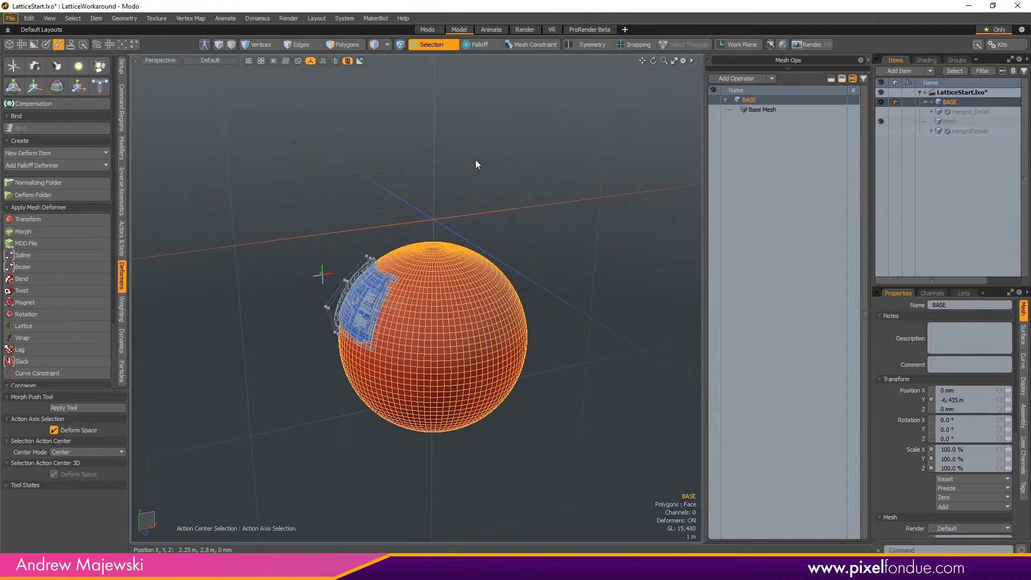
{"action": "key", "text": "w"}
{"action": "left_click_drag", "start_coordinate": [434, 295], "coordinate": [496, 265]}
{"action": "left_click", "coordinate": [881, 132]}
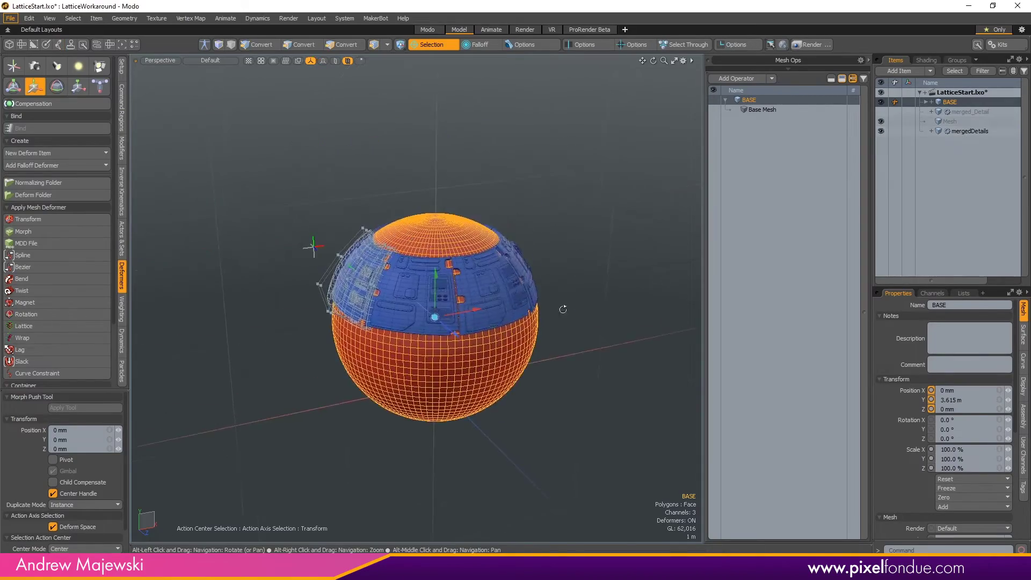
Rotate the BASE sphere about Z to -35.5°.
{"action": "scroll", "coordinate": [496, 266], "scroll_direction": "up", "scroll_amount": 5}
{"action": "scroll", "coordinate": [598, 305], "scroll_direction": "down", "scroll_amount": 6}
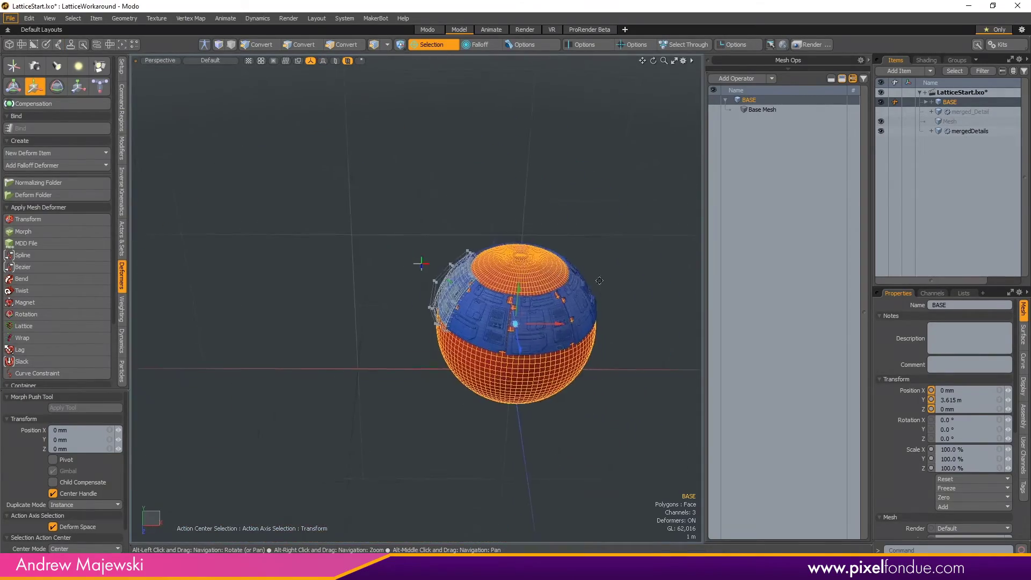
{"action": "key", "text": "e"}
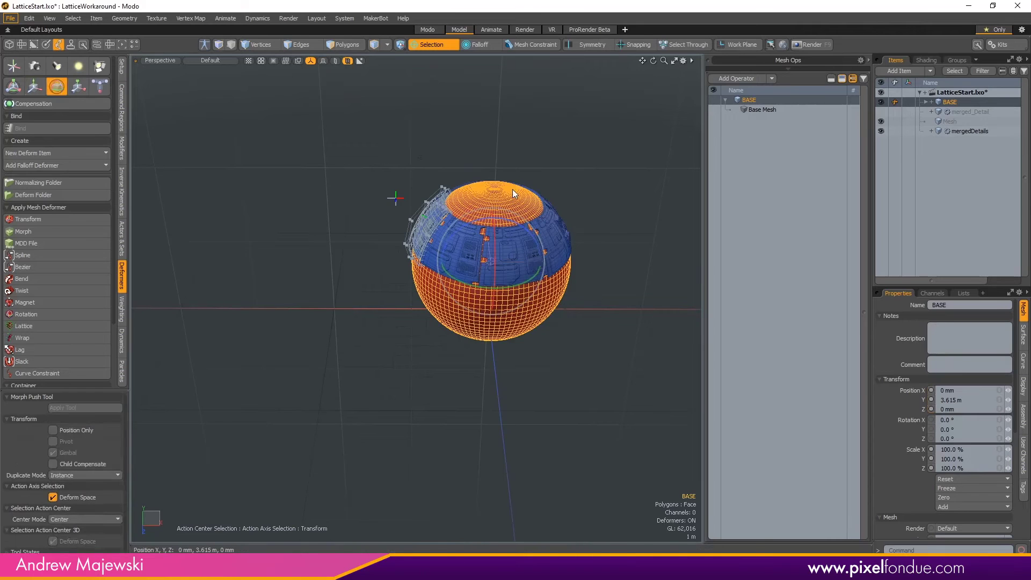
{"action": "left_click_drag", "start_coordinate": [505, 220], "coordinate": [543, 221]}
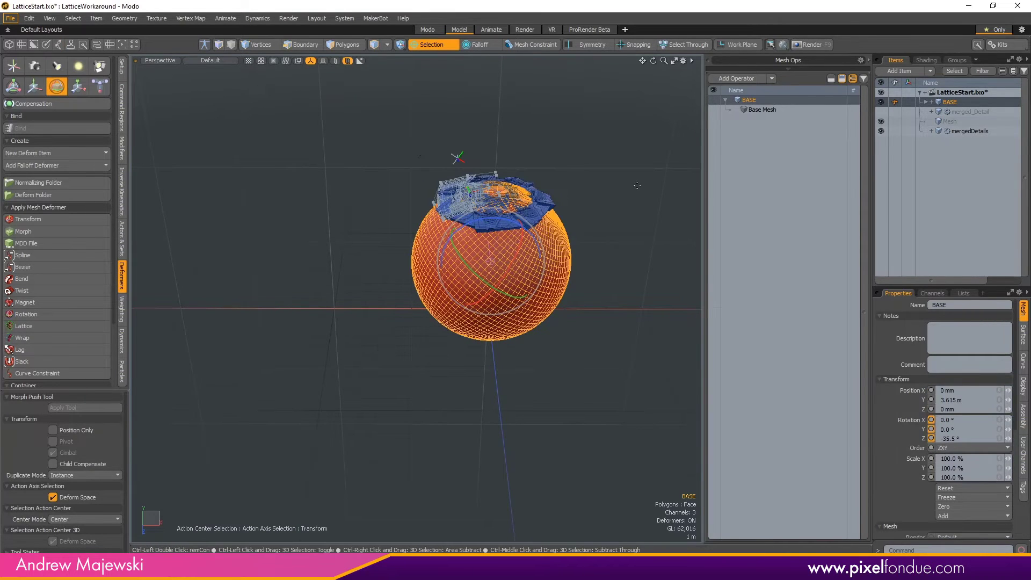
Undo the BASE sphere's rotation, then try rotating it about Z to 78° and undo that as well.
{"action": "key", "text": "ctrl+z"}
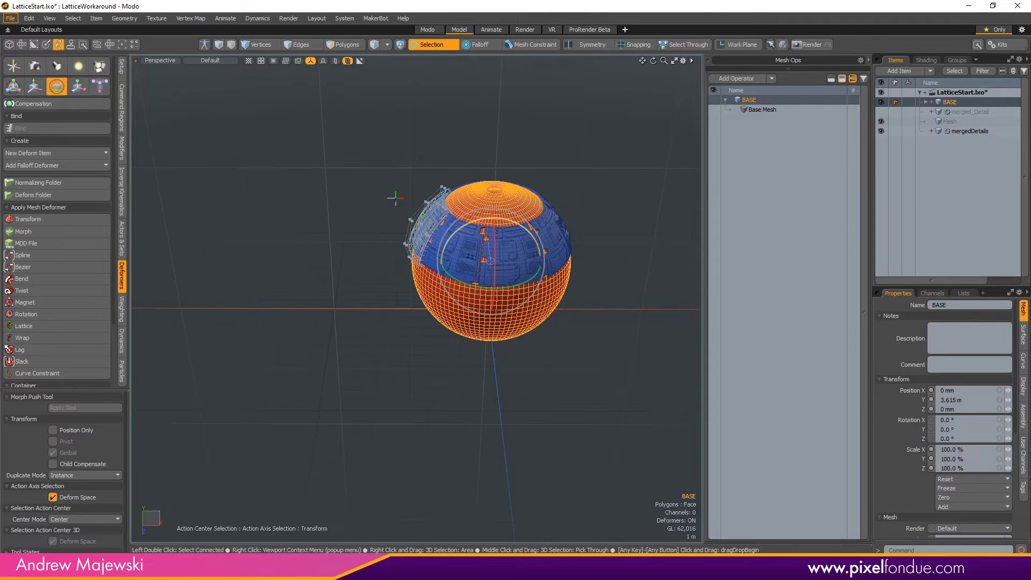
{"action": "left_click_drag", "start_coordinate": [502, 218], "coordinate": [404, 226]}
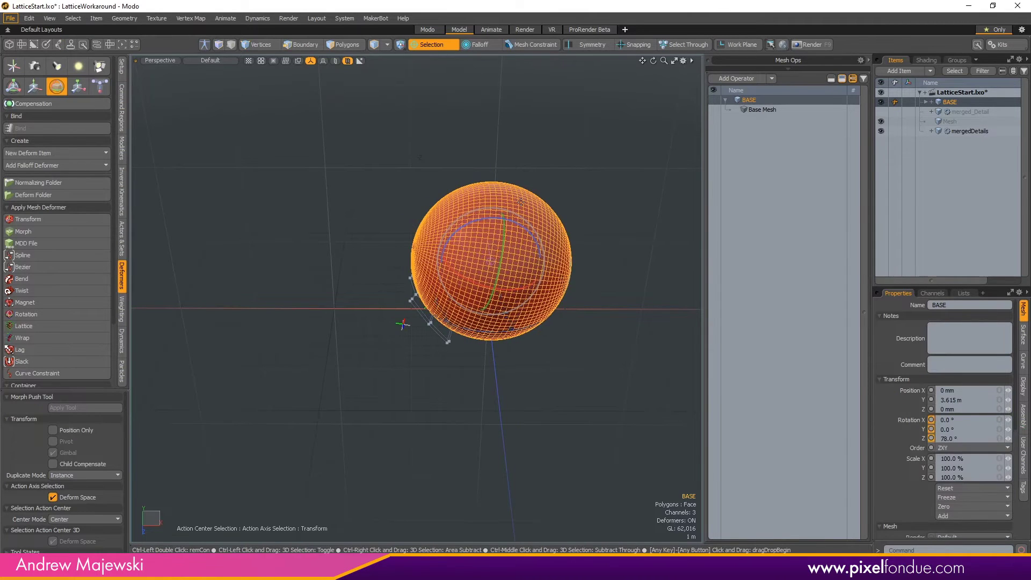
{"action": "key", "text": "ctrl+z"}
{"action": "left_click_drag", "start_coordinate": [521, 202], "coordinate": [601, 235], "text": "alt"}
{"action": "key", "text": "space"}
{"action": "left_click_drag", "start_coordinate": [566, 214], "coordinate": [611, 315], "text": "ctrl+alt"}
{"action": "left_click", "coordinate": [625, 279]}
{"action": "left_click_drag", "start_coordinate": [625, 279], "coordinate": [617, 273], "text": "alt"}
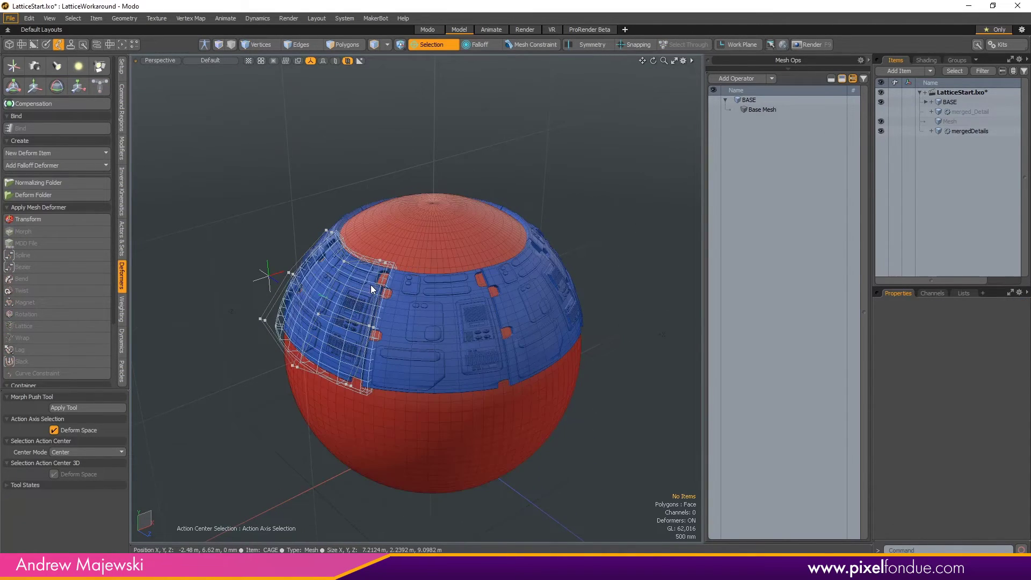
Set the axis of the Helix Generator in mergedDetails' Radial Array to X, and inspect the array around the sphere.
{"action": "left_click", "coordinate": [972, 113]}
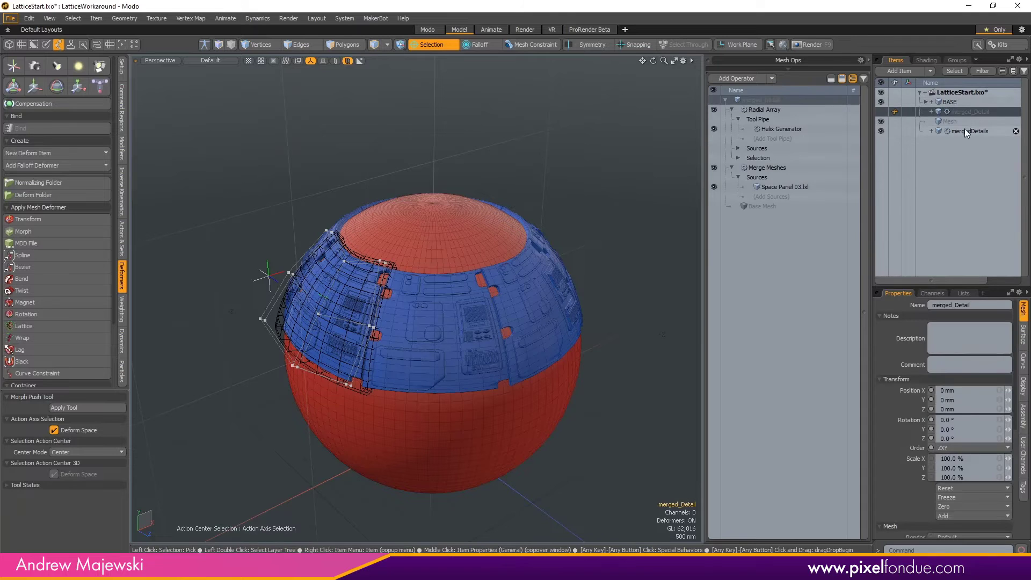
{"action": "left_click", "coordinate": [962, 132]}
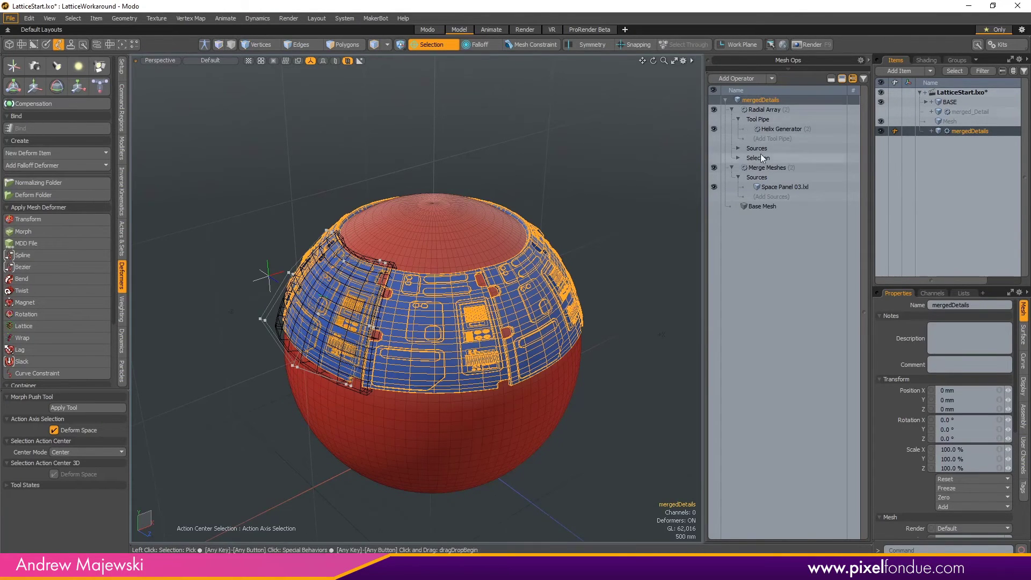
{"action": "left_click", "coordinate": [788, 128]}
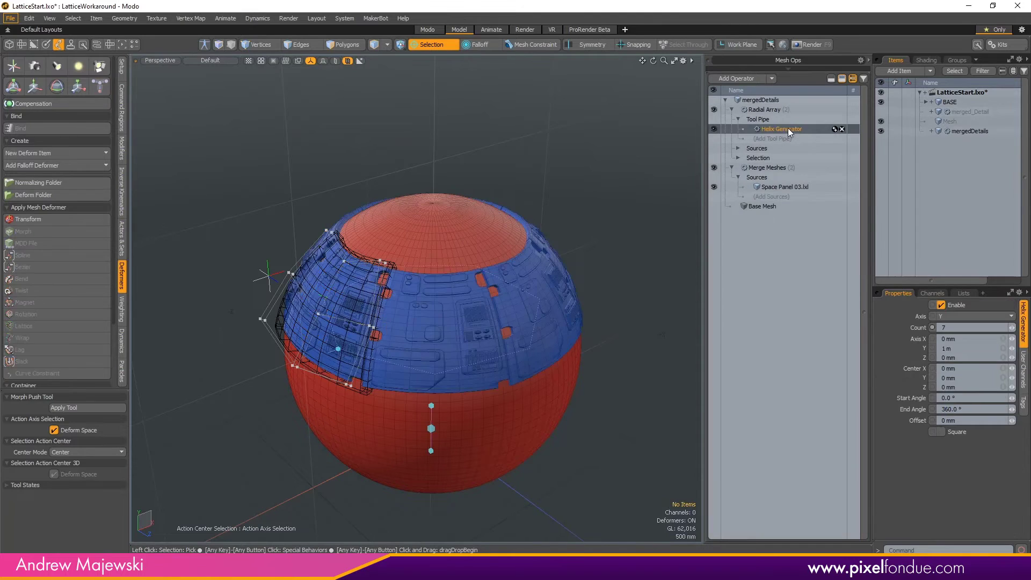
{"action": "left_click", "coordinate": [949, 316]}
{"action": "left_click", "coordinate": [949, 305]}
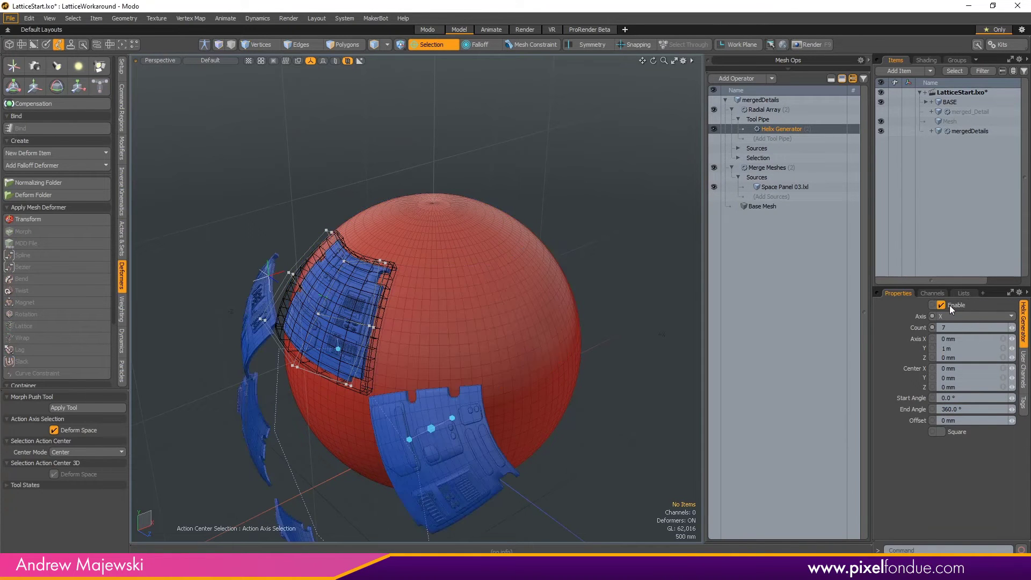
{"action": "left_click_drag", "start_coordinate": [666, 308], "coordinate": [545, 236], "text": "alt"}
{"action": "right_click_drag", "start_coordinate": [545, 236], "coordinate": [462, 252], "text": "alt"}
{"action": "left_click_drag", "start_coordinate": [462, 252], "coordinate": [497, 317], "text": "alt"}
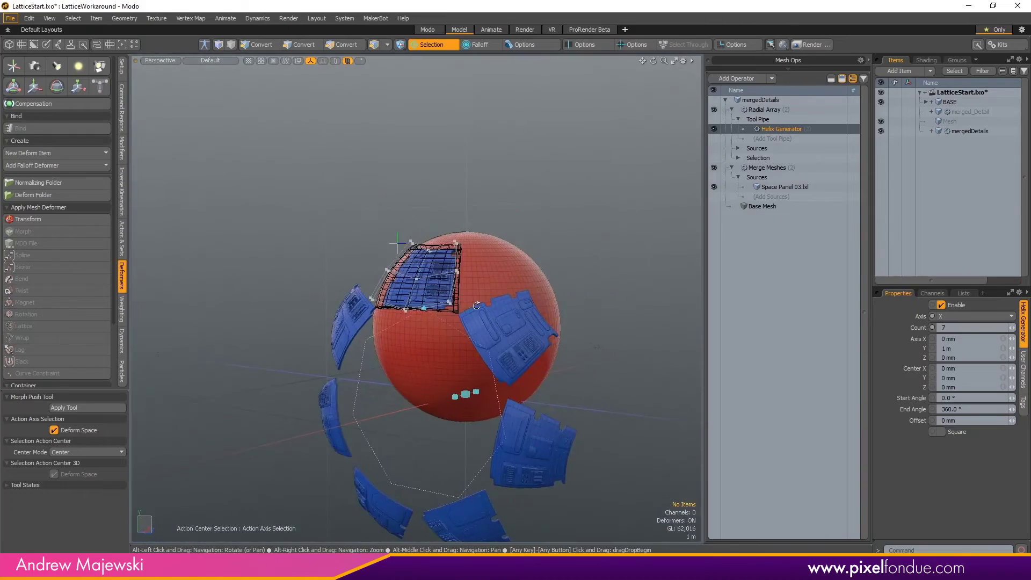
{"action": "middle_click_drag", "start_coordinate": [497, 317], "coordinate": [533, 217], "text": "alt"}
{"action": "left_click_drag", "start_coordinate": [533, 217], "coordinate": [491, 288], "text": "alt"}
{"action": "scroll", "coordinate": [491, 288], "scroll_direction": "up", "scroll_amount": 3}
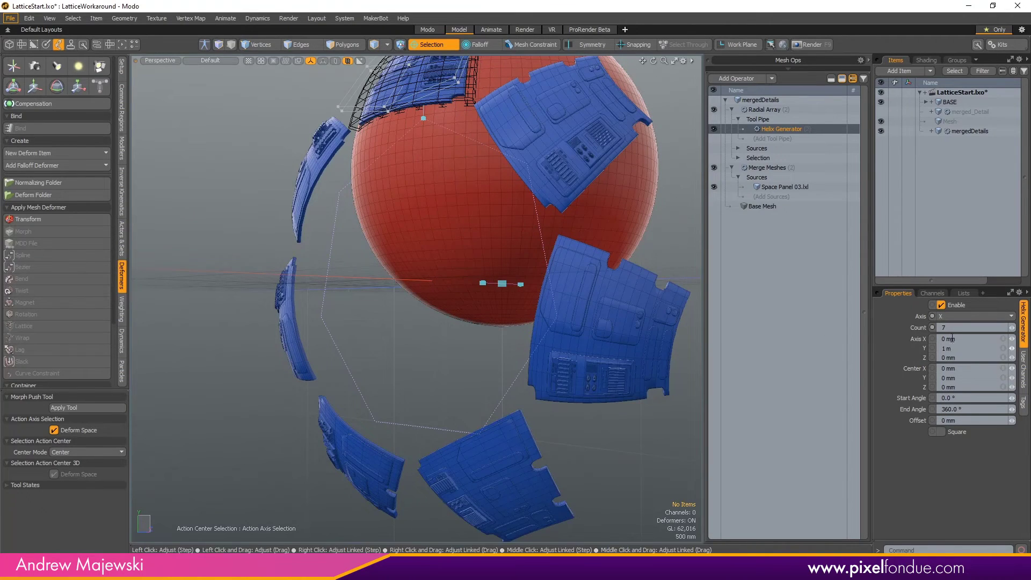
{"action": "left_click_drag", "start_coordinate": [504, 289], "coordinate": [478, 320], "text": "alt"}
{"action": "scroll", "coordinate": [572, 285], "scroll_direction": "down", "scroll_amount": 3}
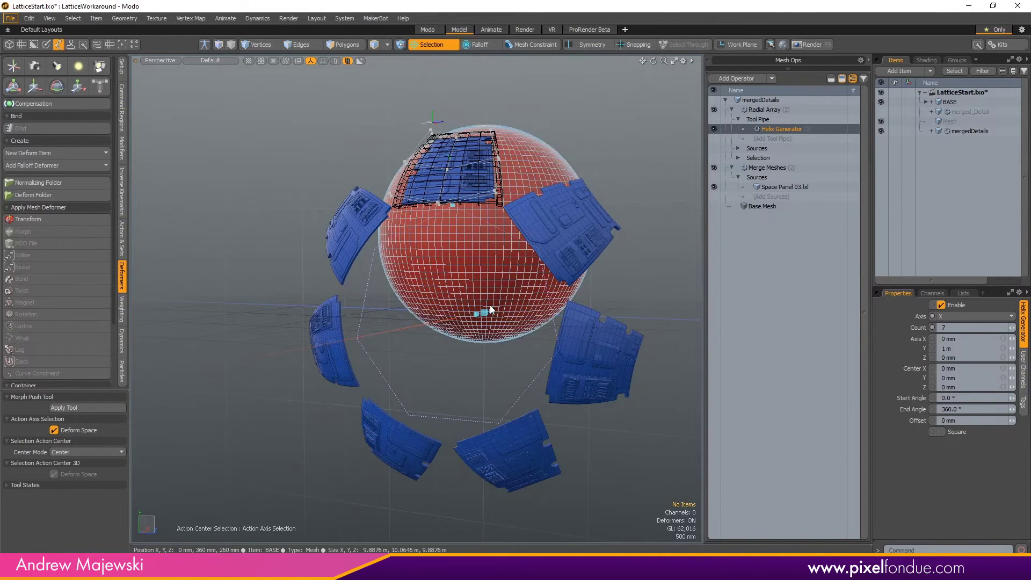
Try shifting the Helix Generator's center to 55 mm along Y.
{"action": "key", "text": "y"}
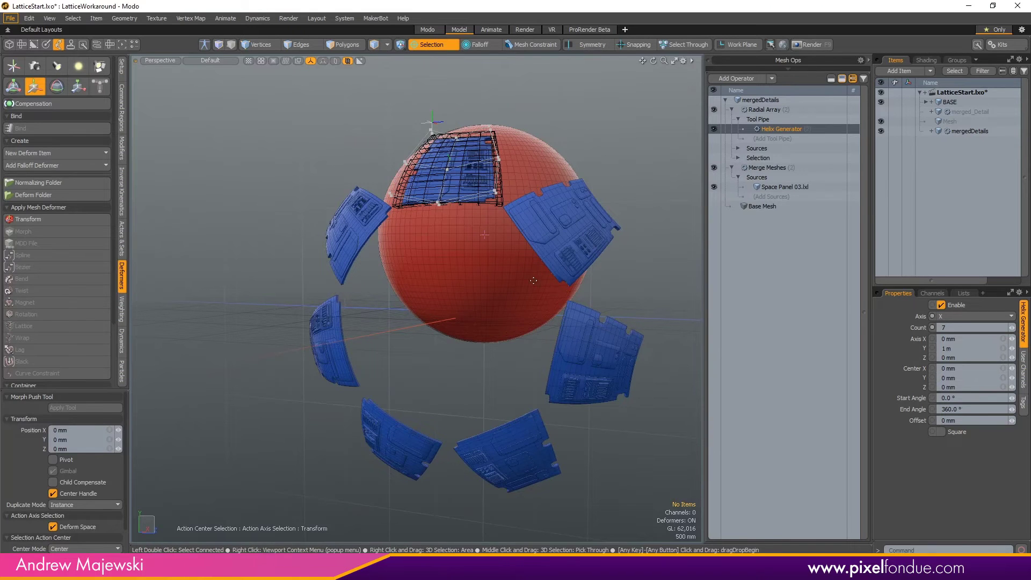
{"action": "double_click", "coordinate": [775, 128]}
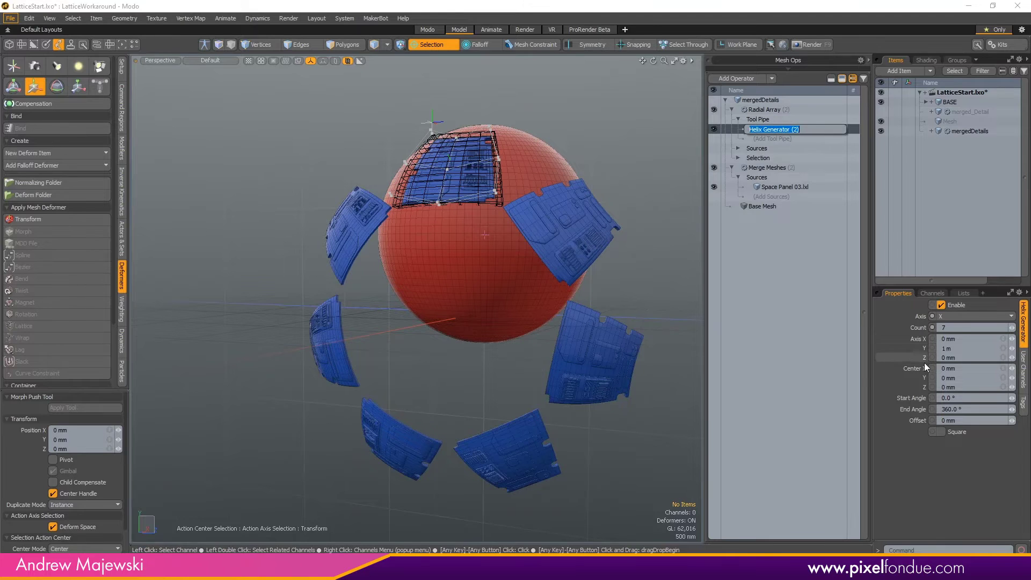
{"action": "left_click", "coordinate": [927, 377]}
{"action": "left_click", "coordinate": [909, 377]}
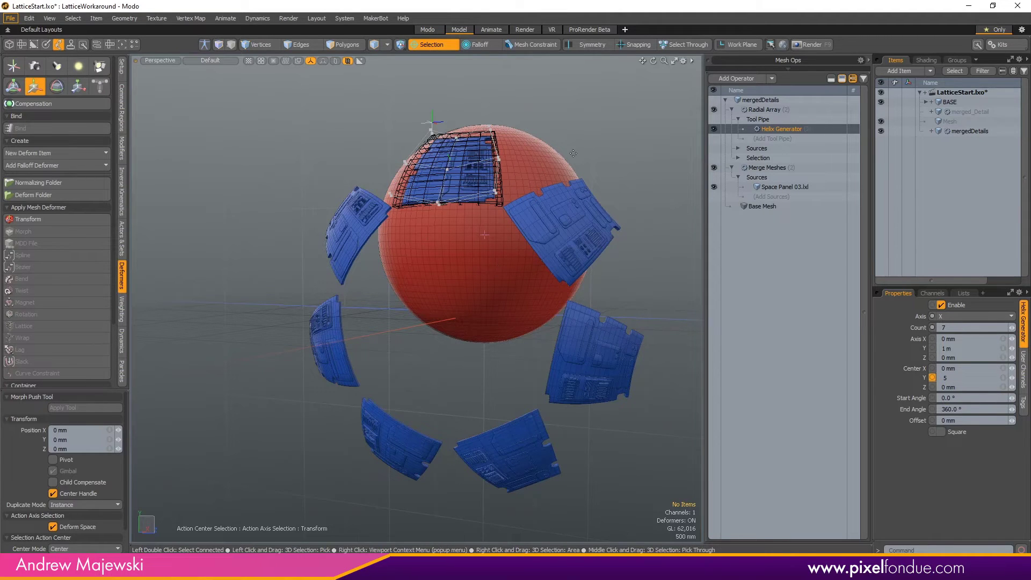
{"action": "key", "text": "space"}
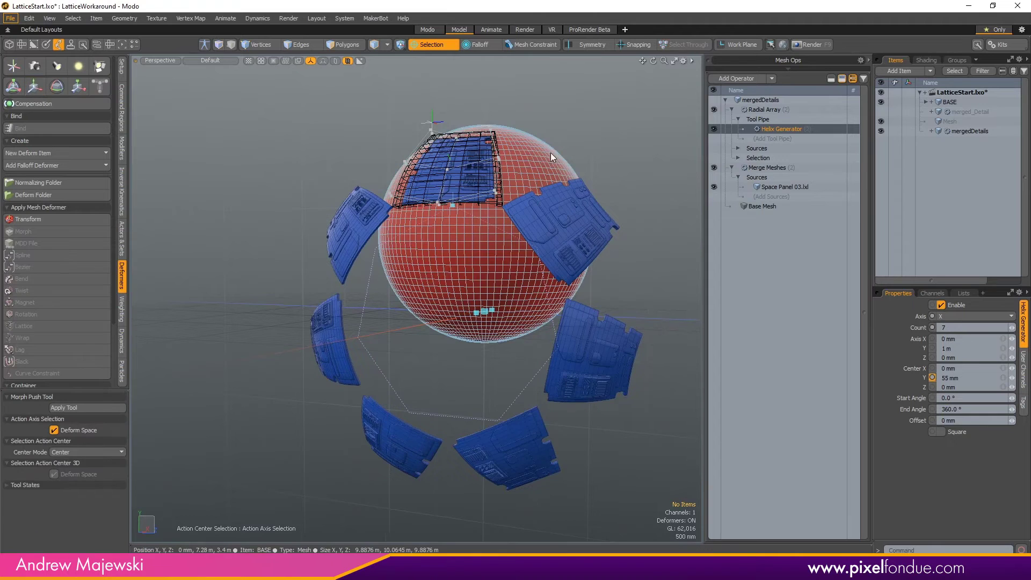
Copy the BASE sphere's Y position into the Helix Generator's Center Y, setting it to 3.615 m.
{"action": "left_click", "coordinate": [525, 163]}
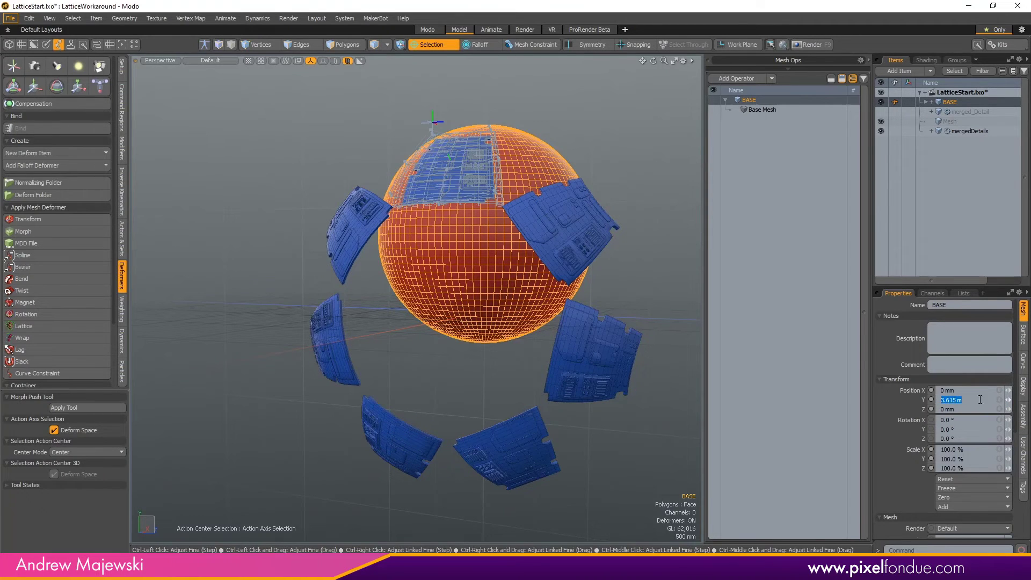
{"action": "left_click", "coordinate": [951, 131]}
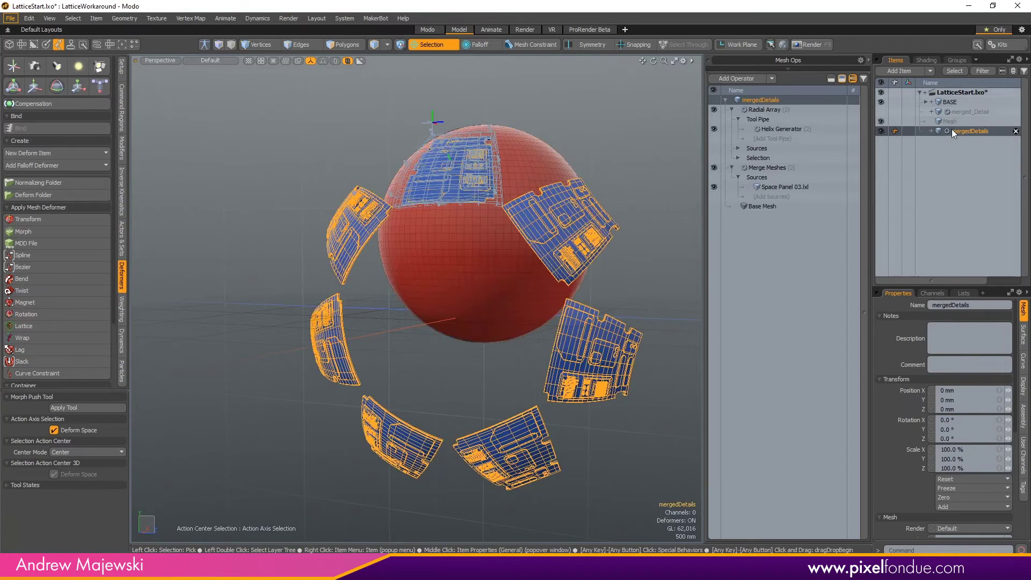
{"action": "left_click", "coordinate": [781, 130]}
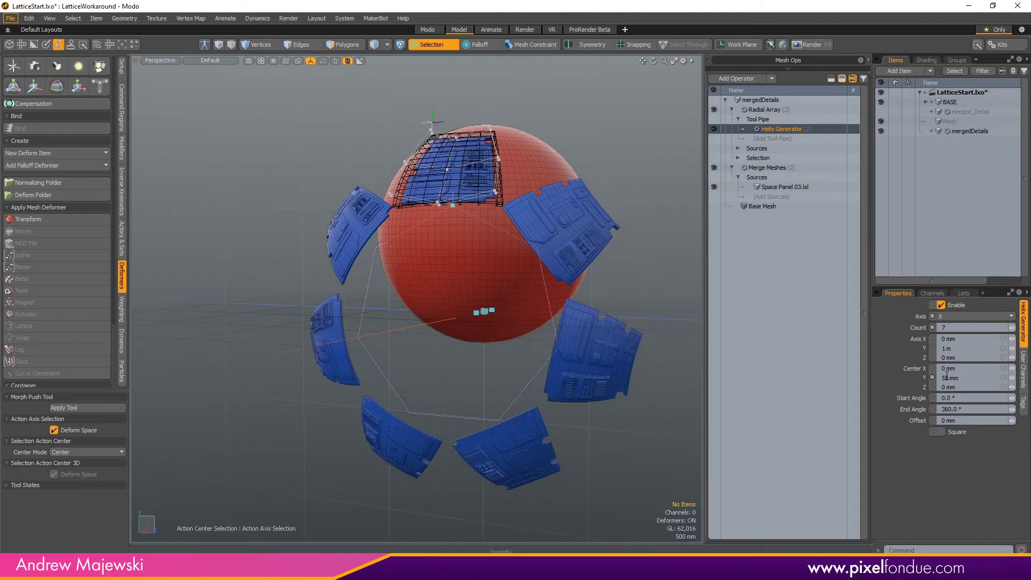
{"action": "left_click", "coordinate": [971, 379]}
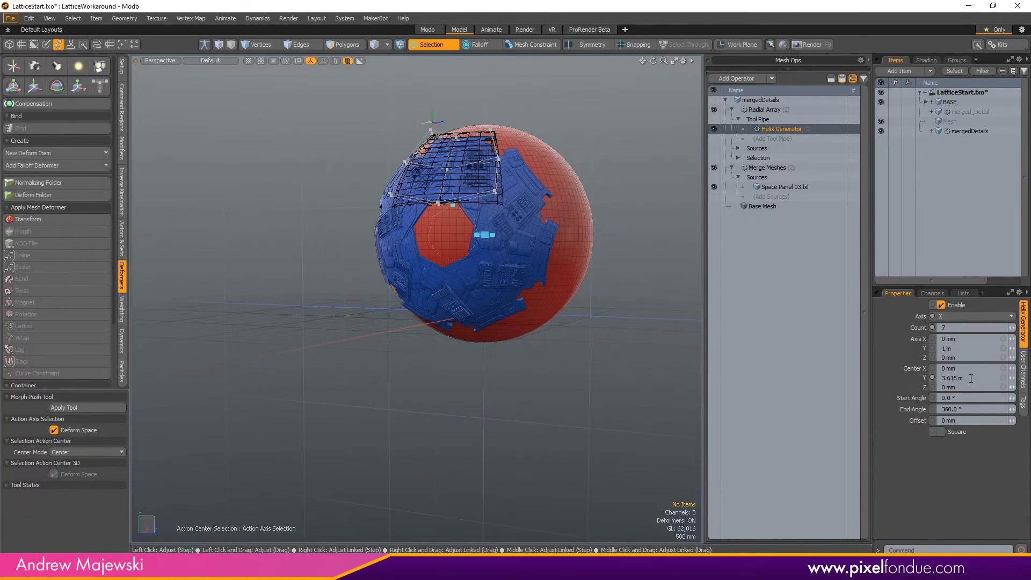
{"action": "left_click_drag", "start_coordinate": [397, 228], "coordinate": [491, 317], "text": "alt"}
{"action": "left_click_drag", "start_coordinate": [544, 282], "coordinate": [480, 265], "text": "ctrl+alt"}
{"action": "left_click_drag", "start_coordinate": [589, 229], "coordinate": [614, 294], "text": "alt"}
{"action": "left_click", "coordinate": [516, 250]}
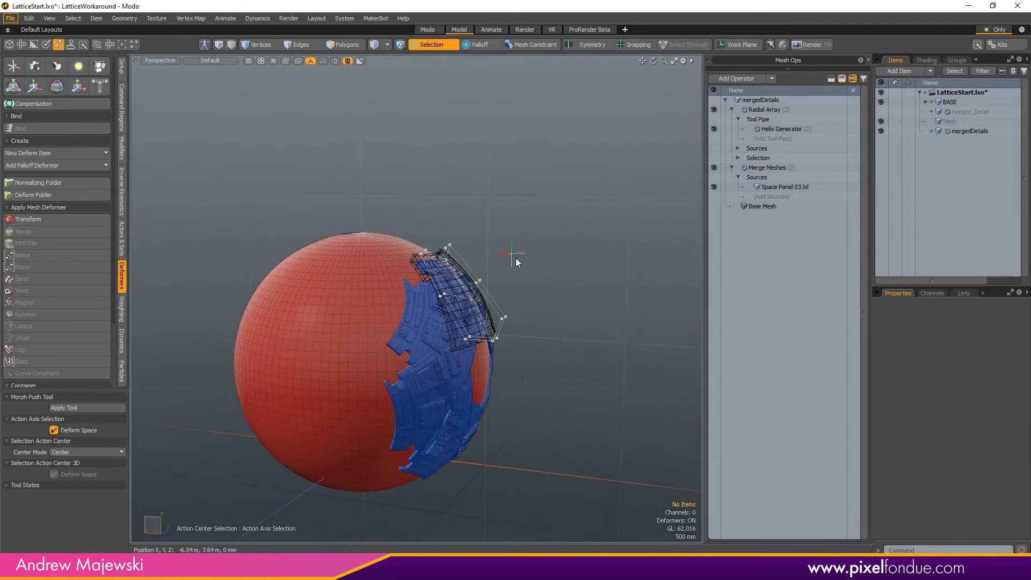
Move the projected_LOC locator over the top of the sphere, to X 2.26 m and Y 8.645 m, and deselect it.
{"action": "left_click", "coordinate": [511, 253]}
{"action": "key", "text": "w"}
{"action": "left_click_drag", "start_coordinate": [497, 221], "coordinate": [405, 135], "text": "alt+shift"}
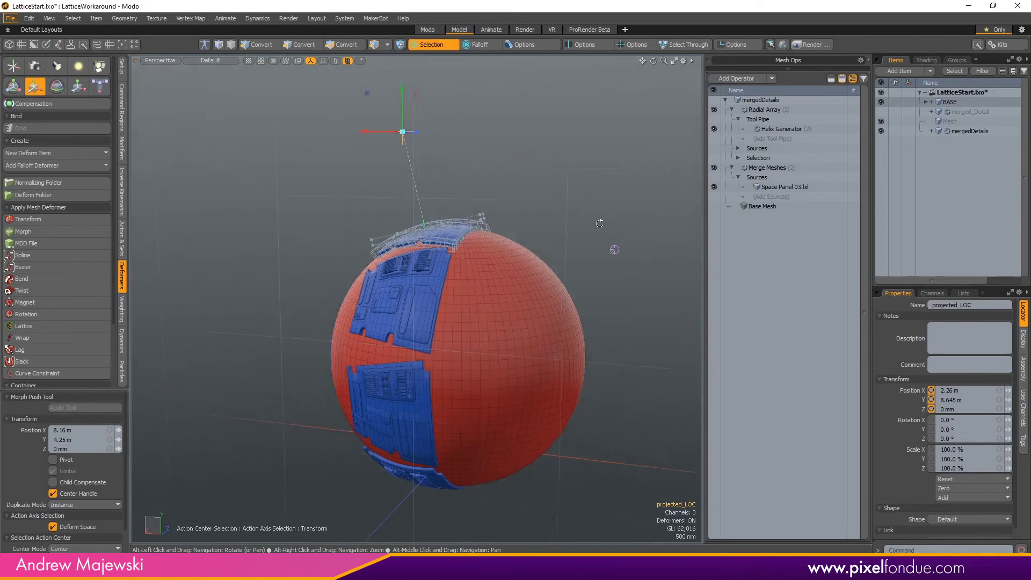
{"action": "left_click_drag", "start_coordinate": [601, 221], "coordinate": [499, 375], "text": "alt"}
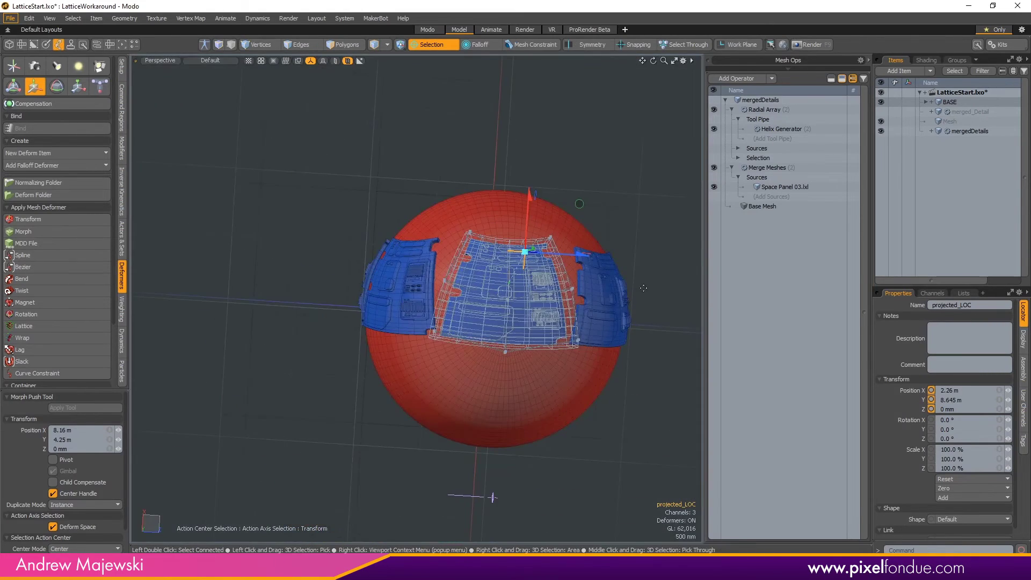
{"action": "key", "text": "space"}
{"action": "left_click", "coordinate": [623, 164]}
Move the four middle and lower locators on one side of the lattice 530 mm along Z, and hide mergedDetails.
{"action": "left_click_drag", "start_coordinate": [637, 361], "coordinate": [607, 296], "text": "alt"}
{"action": "scroll", "coordinate": [603, 322], "scroll_direction": "up", "scroll_amount": 5}
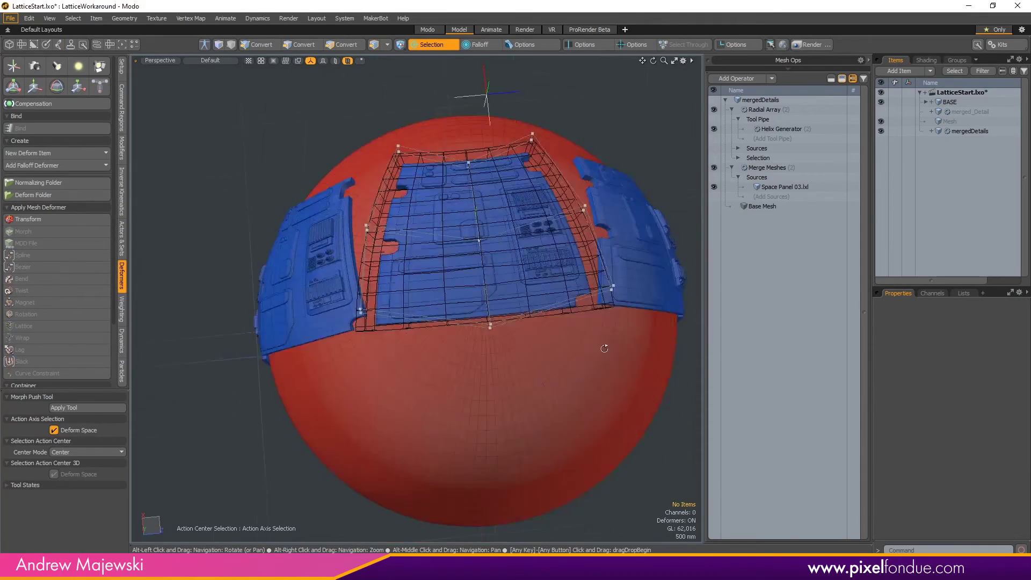
{"action": "left_click_drag", "start_coordinate": [603, 348], "coordinate": [438, 419], "text": "alt"}
{"action": "key", "text": "5"}
{"action": "key", "text": "w"}
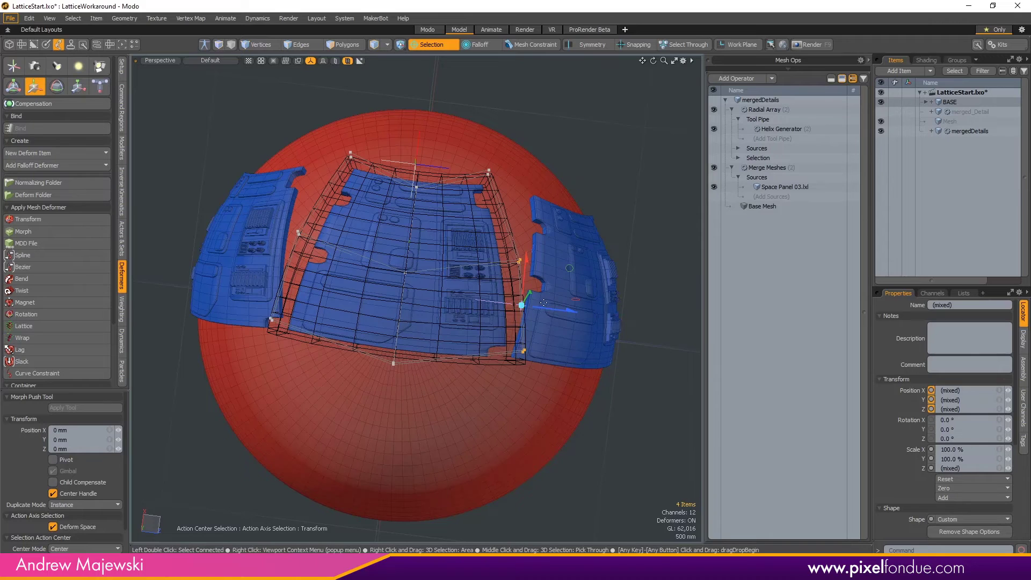
{"action": "left_click_drag", "start_coordinate": [568, 268], "coordinate": [576, 301]}
{"action": "left_click", "coordinate": [881, 131]}
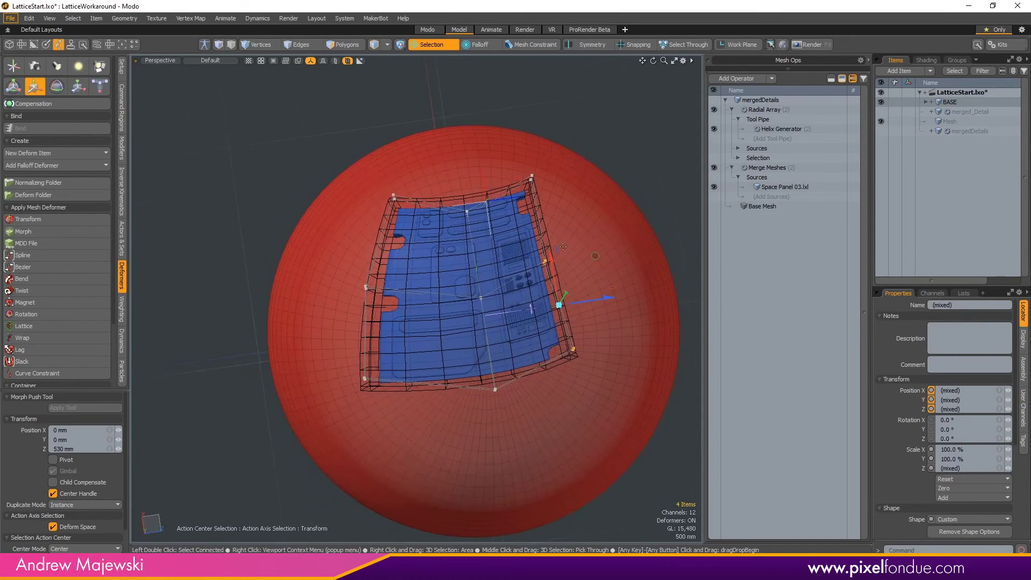
Straighten both side edges of the lattice by scaling each edge's six locators to 0% along Z.
{"action": "key", "text": "space"}
{"action": "left_click_drag", "start_coordinate": [632, 197], "coordinate": [627, 144], "text": "alt"}
{"action": "right_click_drag", "start_coordinate": [627, 143], "coordinate": [532, 437]}
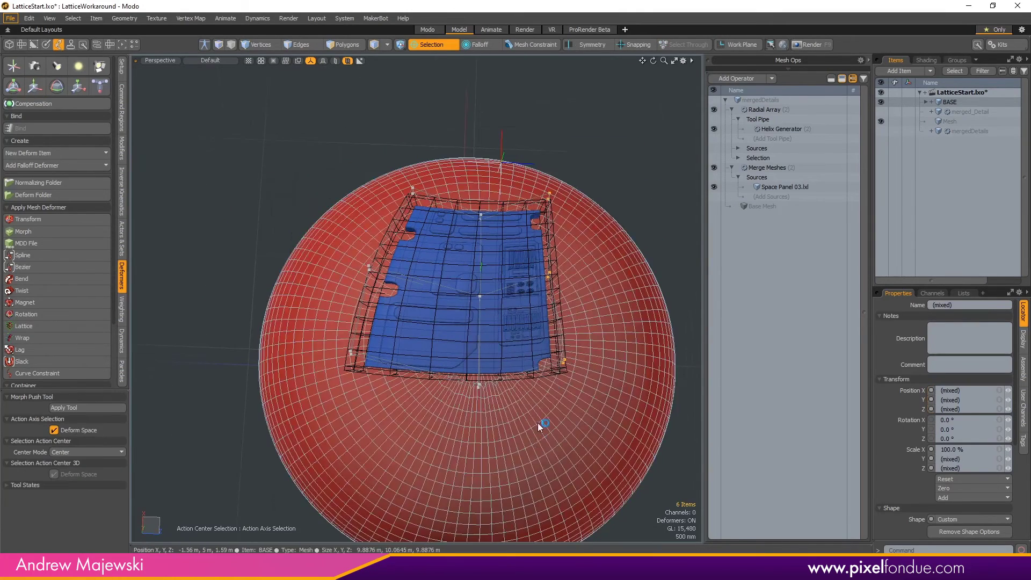
{"action": "key", "text": "r"}
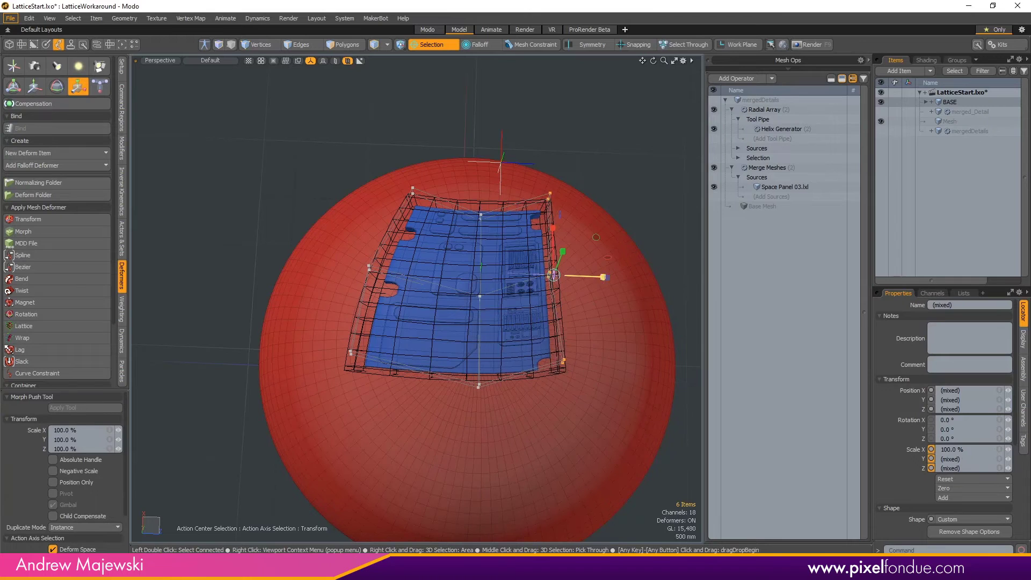
{"action": "left_click_drag", "start_coordinate": [553, 275], "coordinate": [554, 275]}
{"action": "right_click_drag", "start_coordinate": [443, 114], "coordinate": [190, 507]}
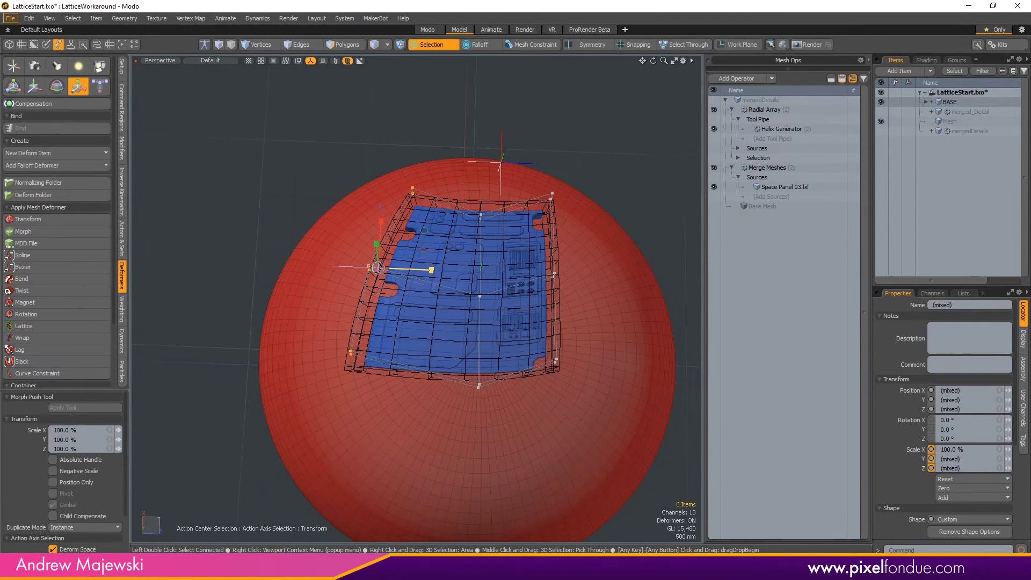
{"action": "left_click_drag", "start_coordinate": [378, 267], "coordinate": [434, 272]}
{"action": "key", "text": "w"}
{"action": "key", "text": "q"}
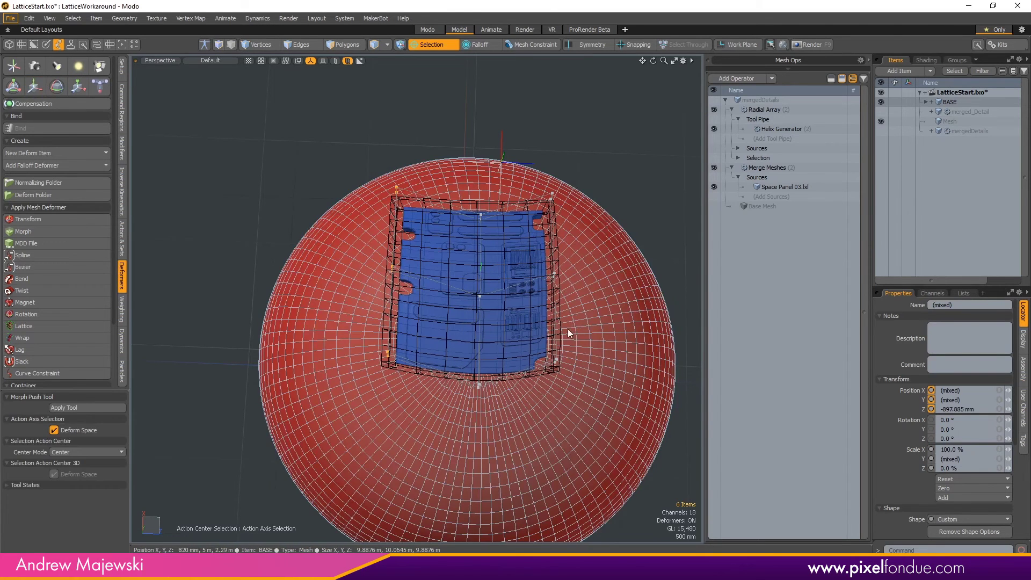
Try scaling the lattice's six middle-column locators along X, and undo the scaling.
{"action": "right_click_drag", "start_coordinate": [611, 316], "coordinate": [510, 427]}
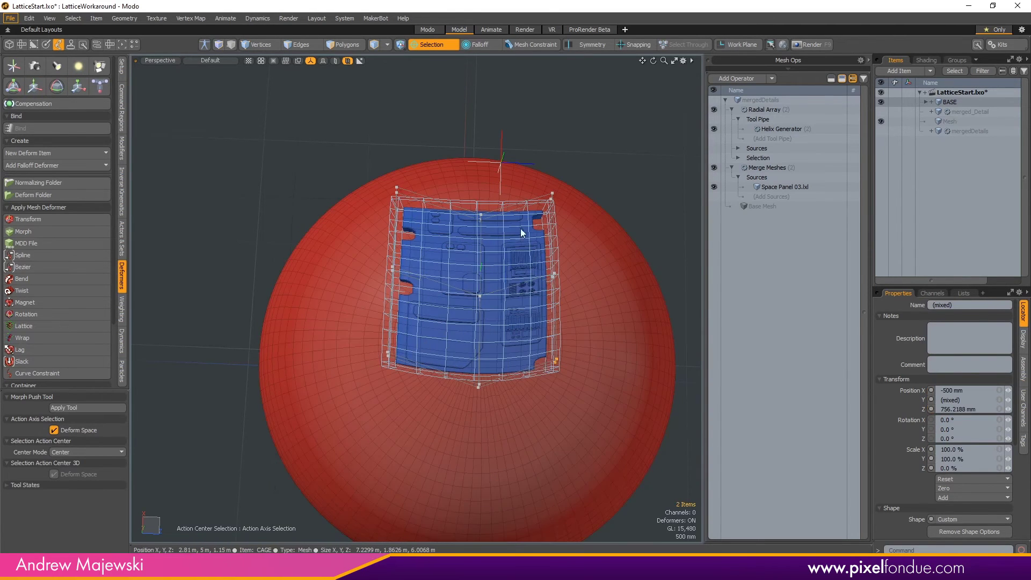
{"action": "right_click_drag", "start_coordinate": [489, 221], "coordinate": [443, 444], "text": "shift"}
{"action": "key", "text": "r"}
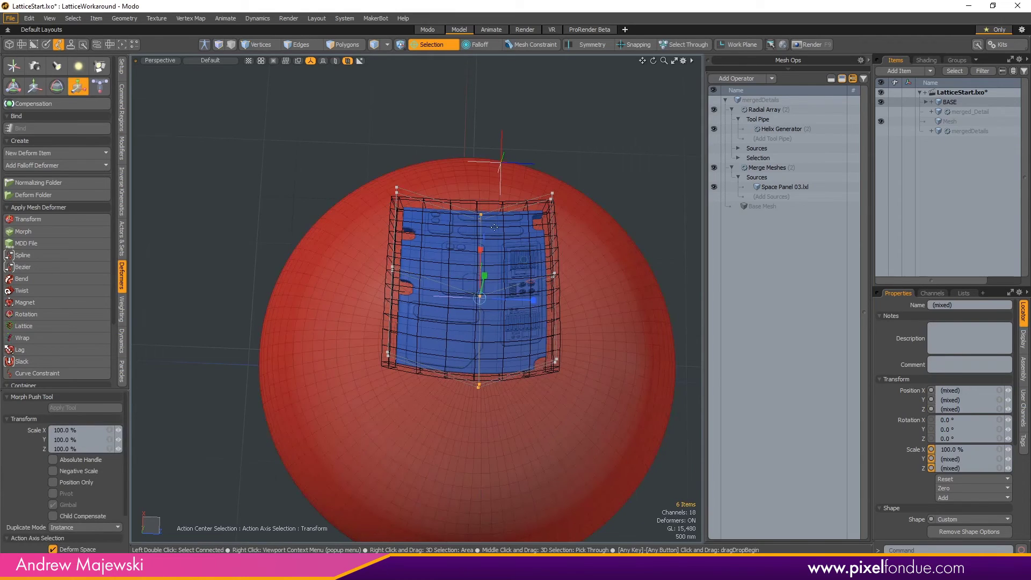
{"action": "left_click_drag", "start_coordinate": [481, 250], "coordinate": [684, 246]}
{"action": "key", "text": "ctrl+z"}
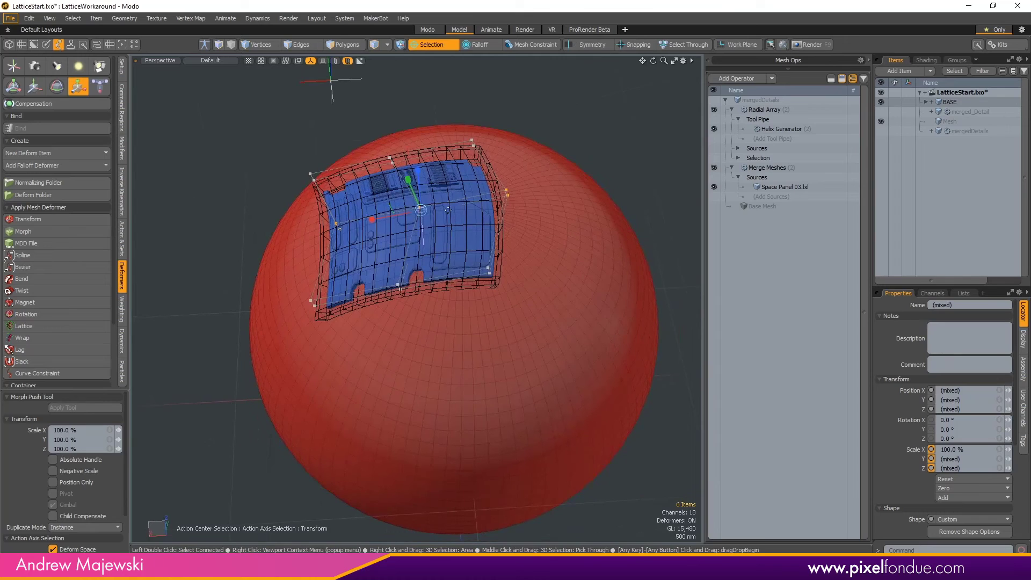
{"action": "key", "text": "w"}
{"action": "left_click_drag", "start_coordinate": [399, 217], "coordinate": [473, 164]}
{"action": "key", "text": "space"}
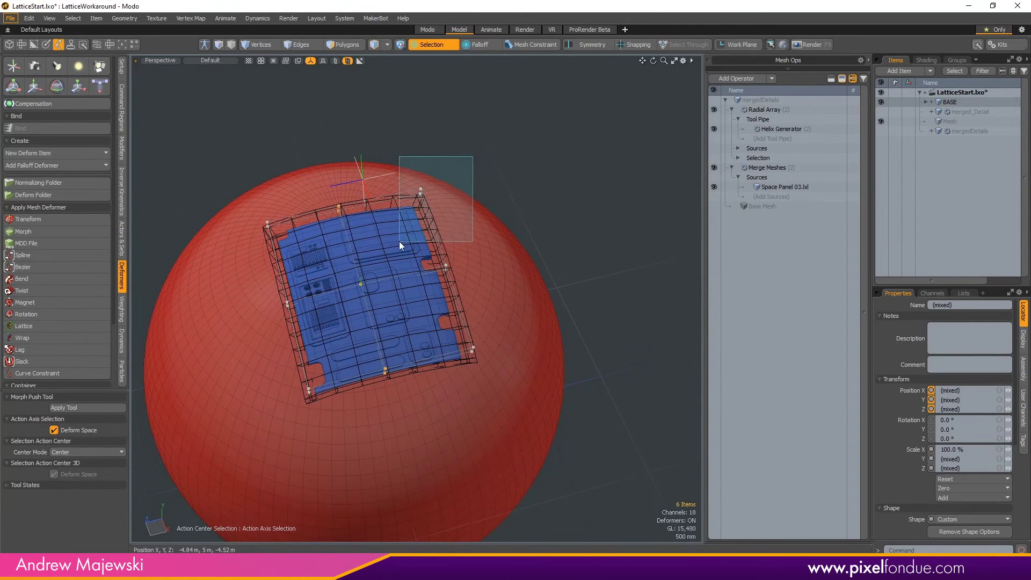
Taper the panel's upper end by moving one corner locator pair 1.62 m and the opposite pair -1.29 m along Z.
{"action": "right_click_drag", "start_coordinate": [399, 241], "coordinate": [399, 242]}
{"action": "key", "text": "w"}
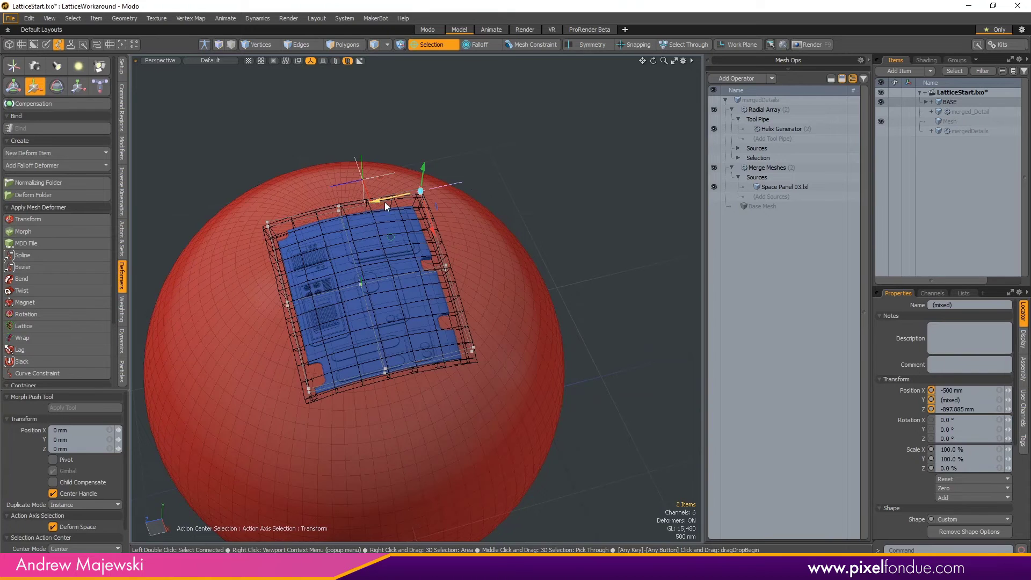
{"action": "left_click_drag", "start_coordinate": [384, 202], "coordinate": [302, 219]}
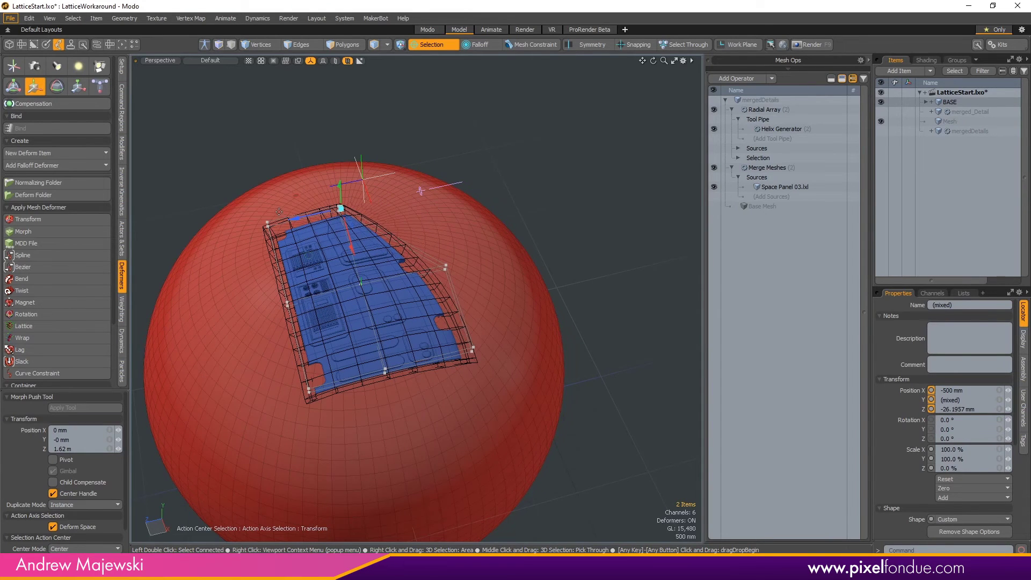
{"action": "key", "text": "space"}
{"action": "right_click_drag", "start_coordinate": [301, 264], "coordinate": [264, 220]}
{"action": "key", "text": "w"}
{"action": "left_click_drag", "start_coordinate": [244, 225], "coordinate": [311, 211]}
{"action": "left_click_drag", "start_coordinate": [413, 319], "coordinate": [405, 348], "text": "alt"}
{"action": "right_click_drag", "start_coordinate": [405, 348], "coordinate": [490, 343], "text": "alt"}
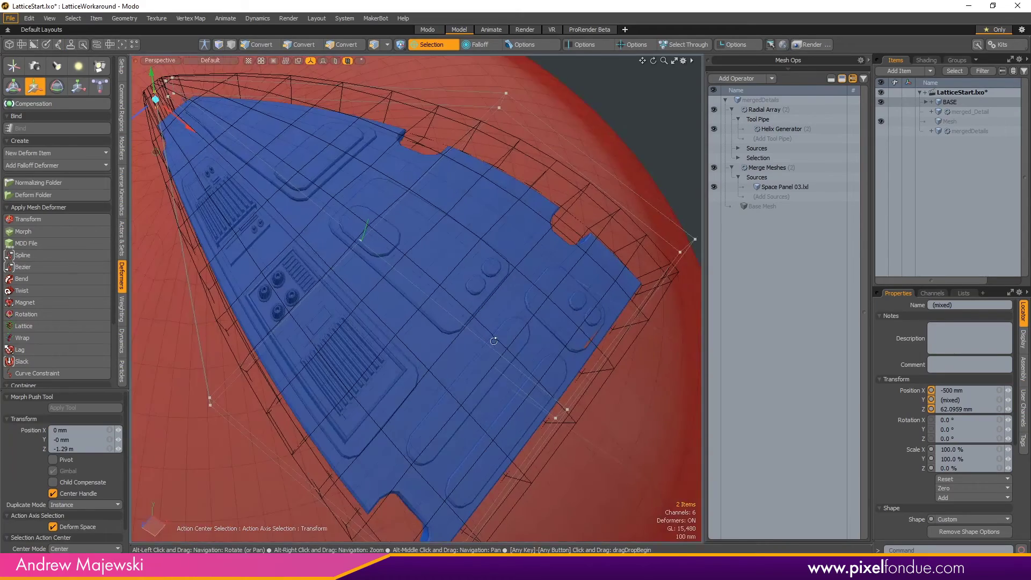
Examine the tapered panel's raised knobs, vents and narrow end up close from several angles.
{"action": "left_click_drag", "start_coordinate": [468, 281], "coordinate": [488, 348], "text": "alt"}
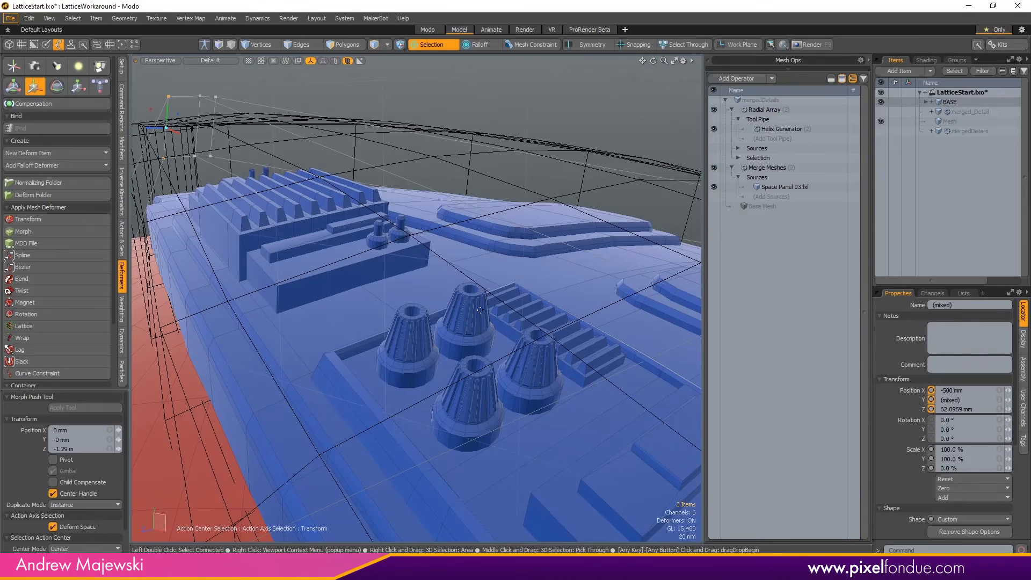
{"action": "left_click_drag", "start_coordinate": [480, 310], "coordinate": [603, 333], "text": "alt"}
{"action": "right_click_drag", "start_coordinate": [619, 291], "coordinate": [592, 304], "text": "alt"}
{"action": "left_click_drag", "start_coordinate": [592, 303], "coordinate": [621, 293], "text": "alt"}
{"action": "right_click_drag", "start_coordinate": [349, 361], "coordinate": [485, 386], "text": "alt"}
{"action": "left_click_drag", "start_coordinate": [486, 386], "coordinate": [375, 236], "text": "alt"}
{"action": "right_click_drag", "start_coordinate": [445, 290], "coordinate": [376, 299], "text": "alt"}
{"action": "left_click_drag", "start_coordinate": [521, 317], "coordinate": [436, 270], "text": "alt"}
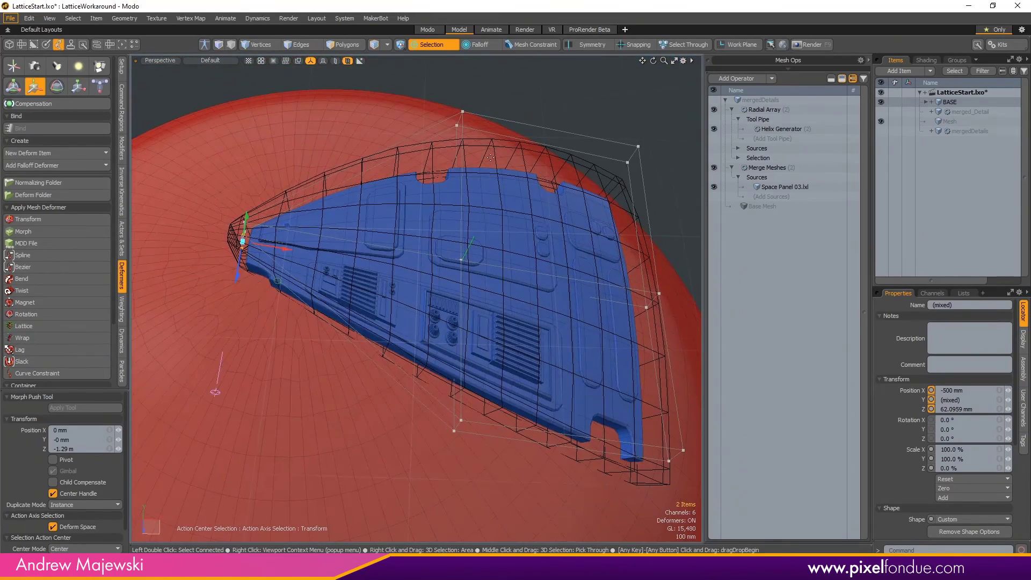
{"action": "key", "text": "space"}
{"action": "right_click_drag", "start_coordinate": [504, 88], "coordinate": [384, 514]}
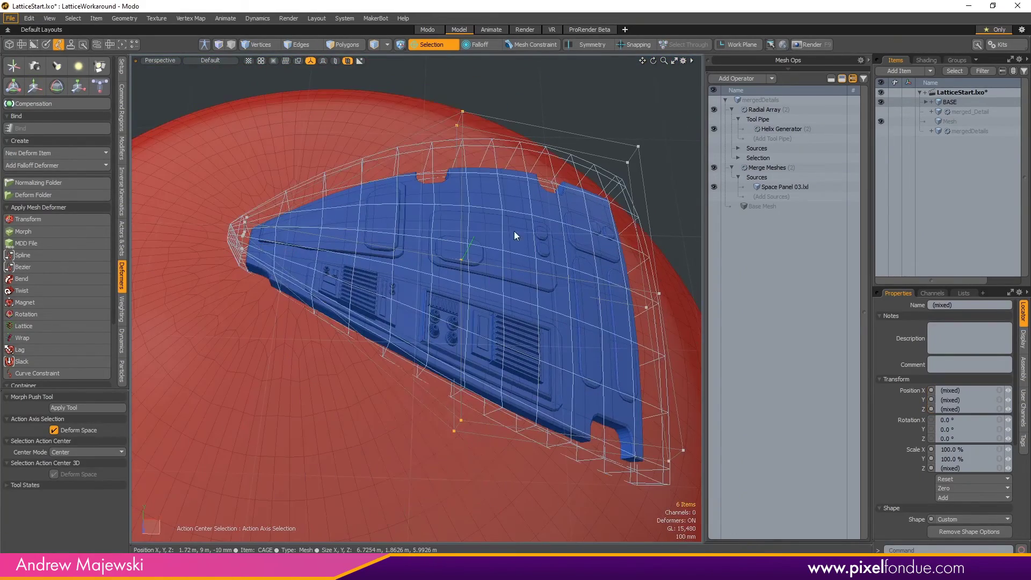
{"action": "key", "text": "y"}
{"action": "left_click_drag", "start_coordinate": [517, 252], "coordinate": [424, 236], "text": "alt"}
{"action": "key", "text": "space"}
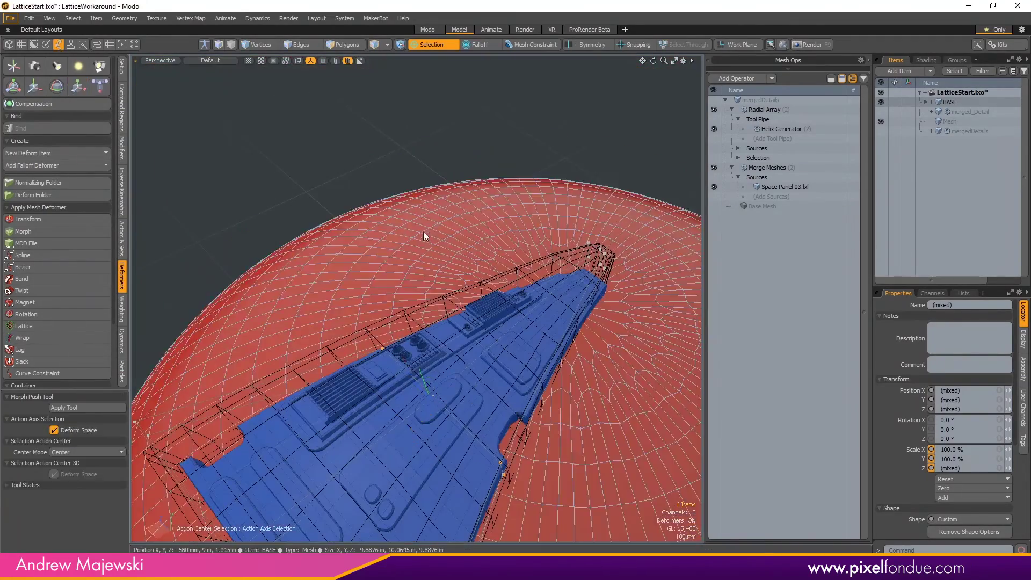
{"action": "left_click", "coordinate": [387, 153]}
Inspect the panel's grooves, knob cluster, vents and side edge for distortion along the lattice cage.
{"action": "middle_click_drag", "start_coordinate": [425, 348], "coordinate": [447, 173], "text": "alt"}
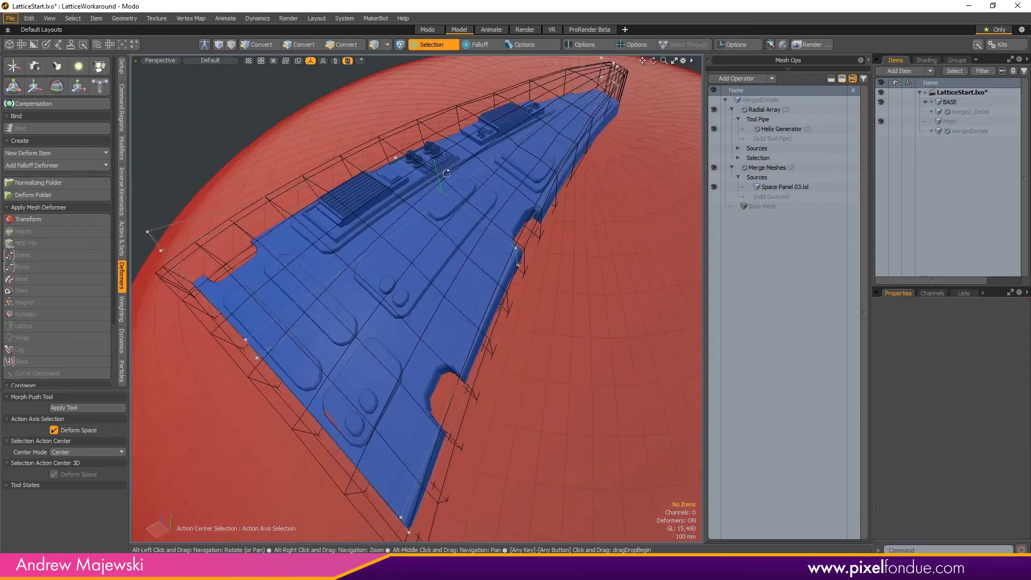
{"action": "right_click_drag", "start_coordinate": [431, 222], "coordinate": [382, 232], "text": "alt"}
{"action": "left_click_drag", "start_coordinate": [383, 232], "coordinate": [414, 275], "text": "alt"}
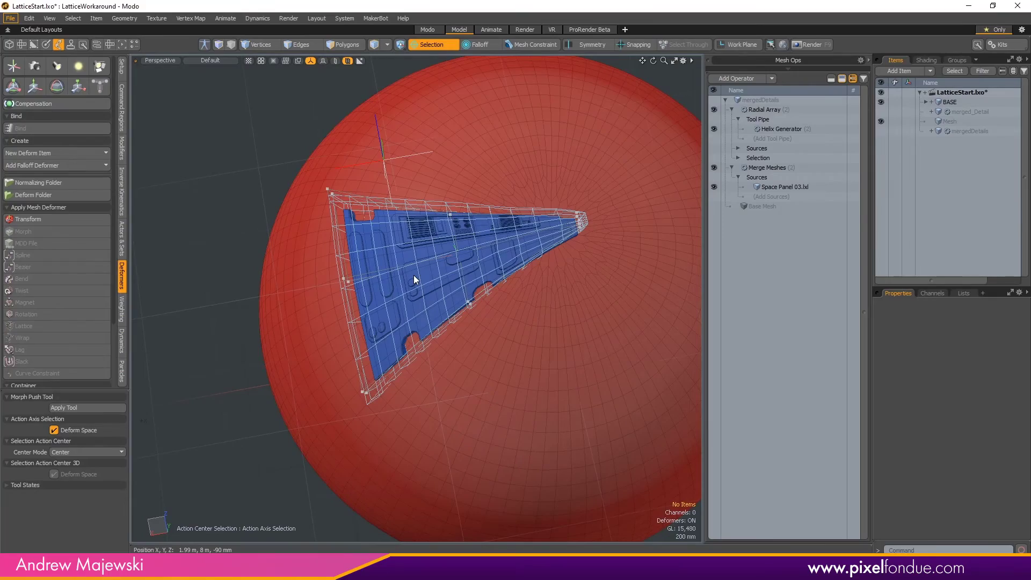
{"action": "right_click_drag", "start_coordinate": [427, 234], "coordinate": [583, 210], "text": "alt"}
{"action": "middle_click_drag", "start_coordinate": [582, 211], "coordinate": [371, 259], "text": "alt"}
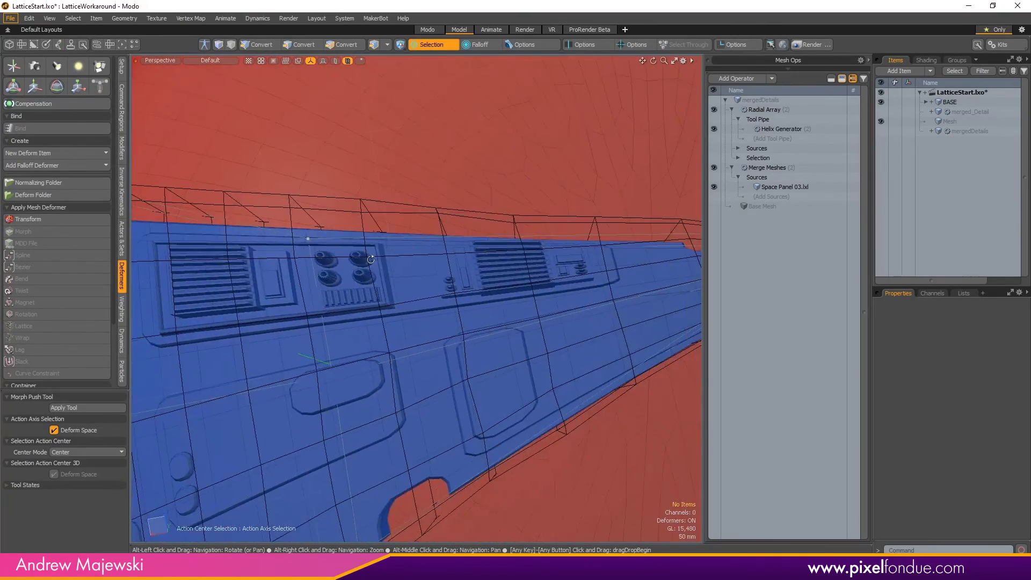
{"action": "left_click_drag", "start_coordinate": [371, 259], "coordinate": [499, 188], "text": "alt"}
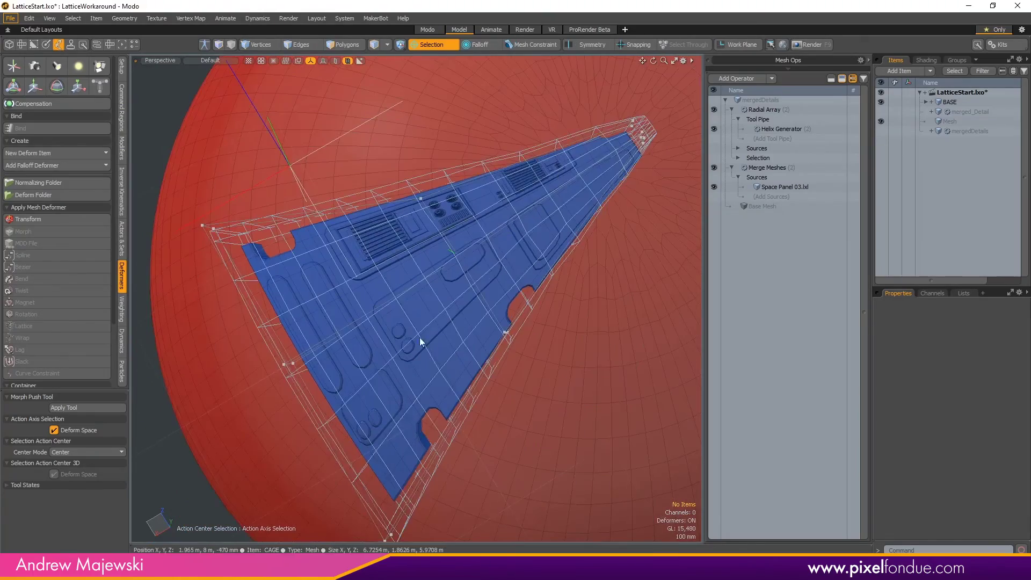
{"action": "left_click_drag", "start_coordinate": [381, 376], "coordinate": [416, 375], "text": "alt"}
{"action": "right_click_drag", "start_coordinate": [416, 375], "coordinate": [522, 379], "text": "alt"}
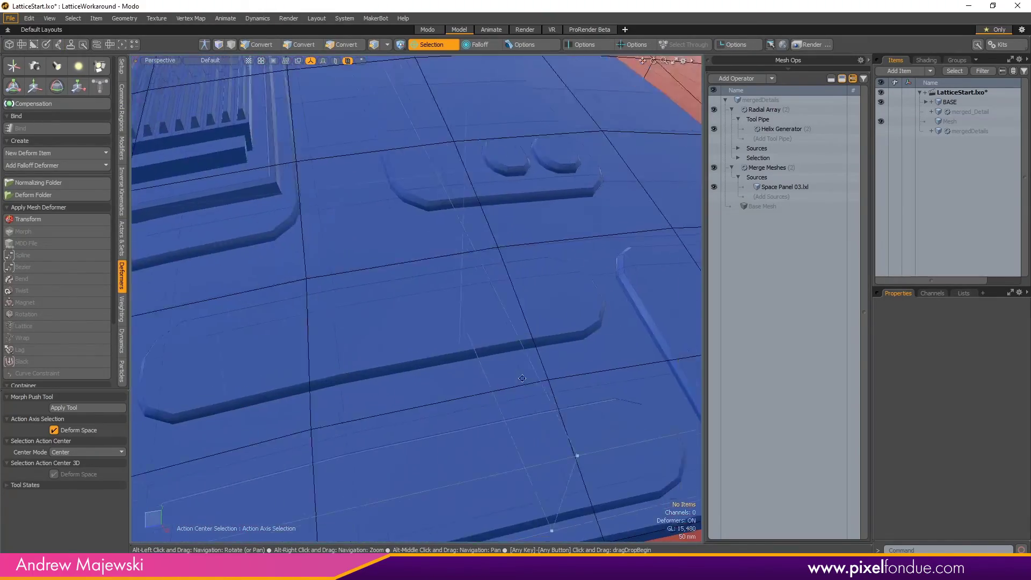
{"action": "middle_click_drag", "start_coordinate": [522, 378], "coordinate": [492, 349], "text": "alt"}
{"action": "left_click_drag", "start_coordinate": [491, 349], "coordinate": [485, 375], "text": "alt"}
{"action": "right_click_drag", "start_coordinate": [485, 375], "coordinate": [497, 328], "text": "alt"}
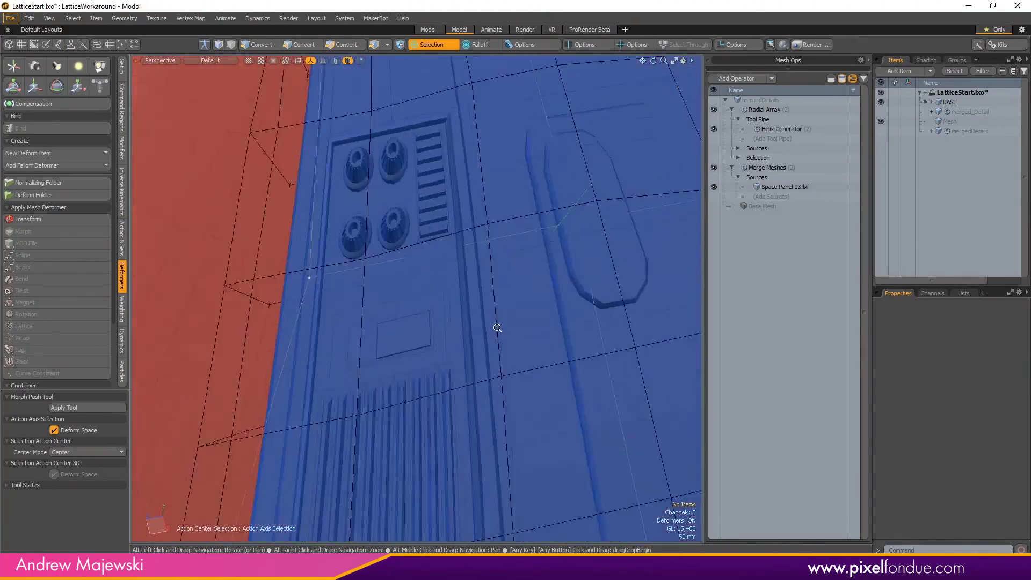
{"action": "left_click_drag", "start_coordinate": [497, 327], "coordinate": [456, 223], "text": "alt"}
{"action": "middle_click_drag", "start_coordinate": [456, 223], "coordinate": [493, 329], "text": "alt"}
{"action": "left_click_drag", "start_coordinate": [493, 329], "coordinate": [471, 266], "text": "alt"}
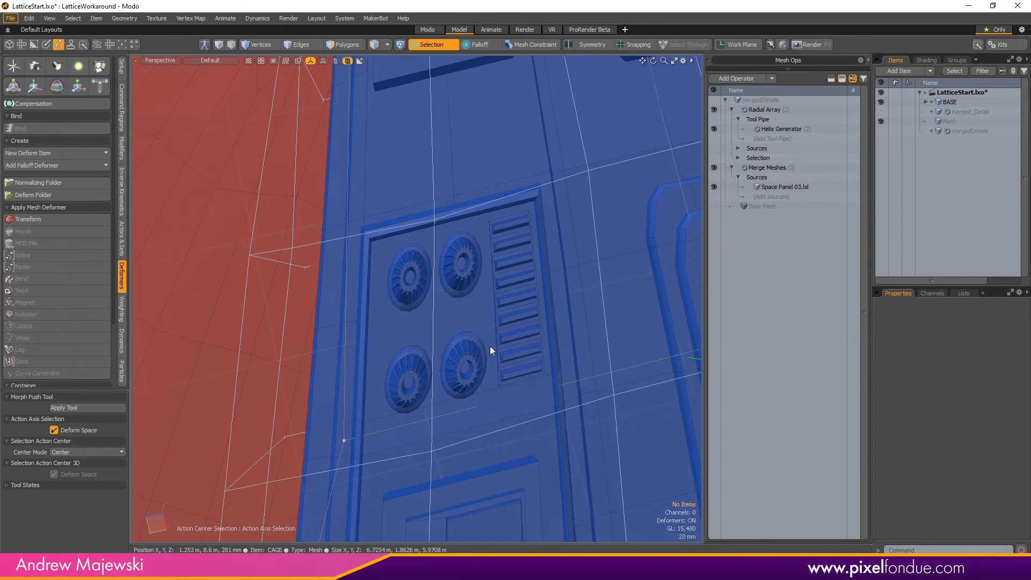
{"action": "left_click_drag", "start_coordinate": [529, 318], "coordinate": [582, 304], "text": "alt"}
{"action": "right_click_drag", "start_coordinate": [582, 304], "coordinate": [500, 304], "text": "alt"}
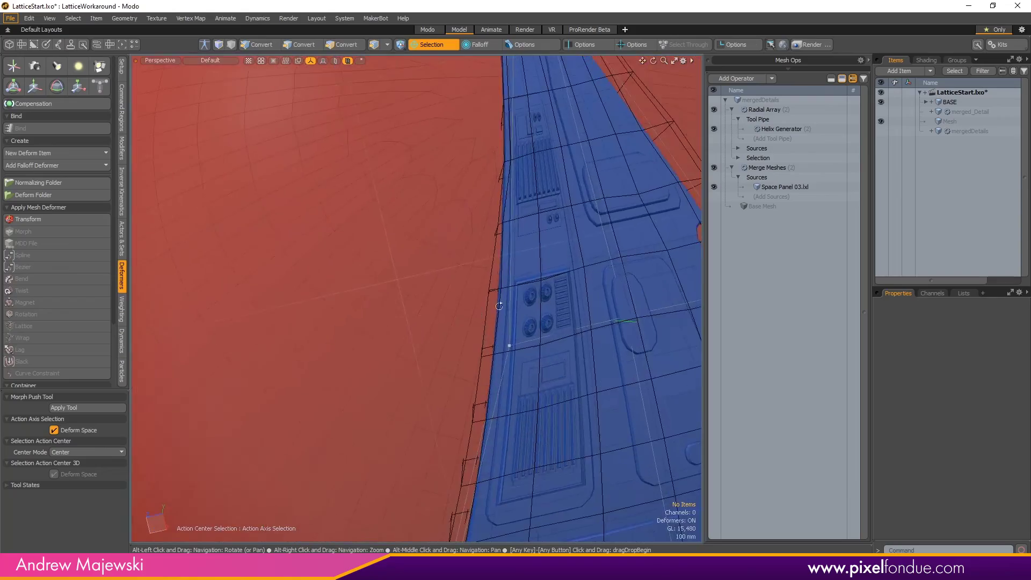
{"action": "left_click_drag", "start_coordinate": [500, 304], "coordinate": [438, 380], "text": "alt"}
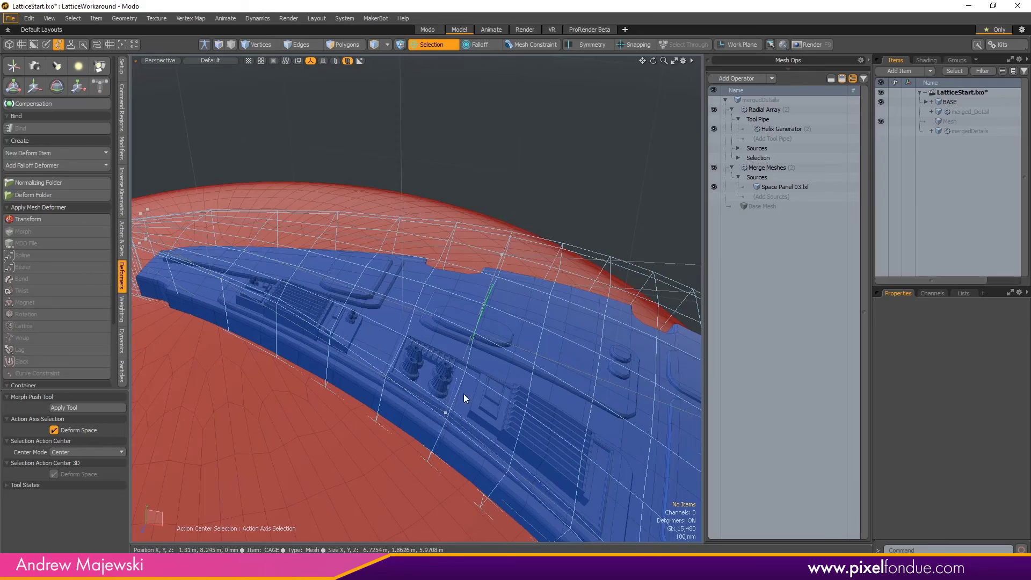
Examine the curved profile of the tapered panel and its placement on the whole BASE sphere.
{"action": "left_click_drag", "start_coordinate": [463, 394], "coordinate": [433, 364], "text": "alt"}
{"action": "left_click_drag", "start_coordinate": [520, 353], "coordinate": [561, 322], "text": "alt"}
{"action": "scroll", "coordinate": [515, 346], "scroll_direction": "down", "scroll_amount": 5}
{"action": "scroll", "coordinate": [397, 372], "scroll_direction": "down", "scroll_amount": 3}
{"action": "scroll", "coordinate": [562, 322], "scroll_direction": "down", "scroll_amount": 2, "text": "alt"}
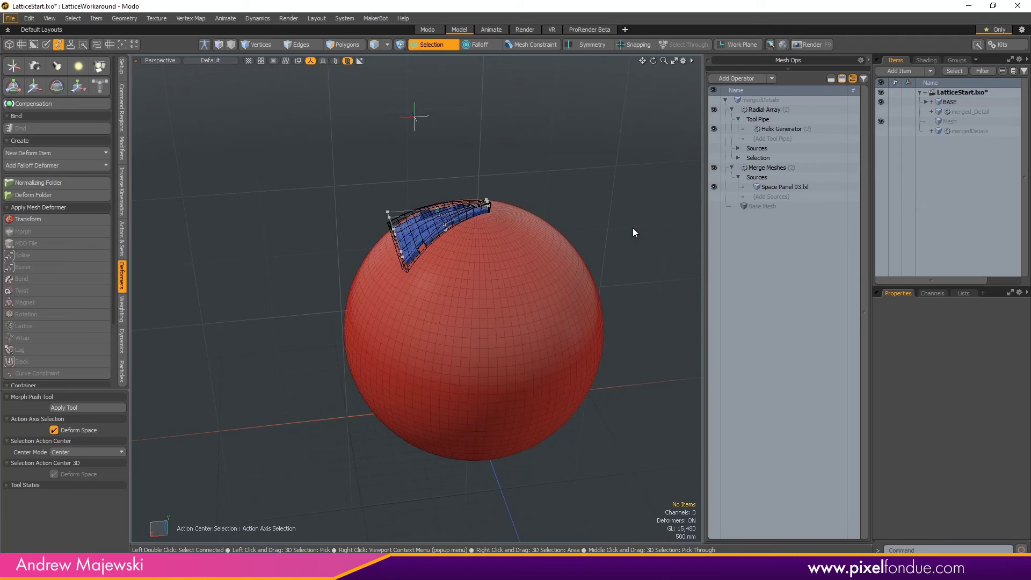
{"action": "left_click_drag", "start_coordinate": [452, 168], "coordinate": [438, 200], "text": "alt"}
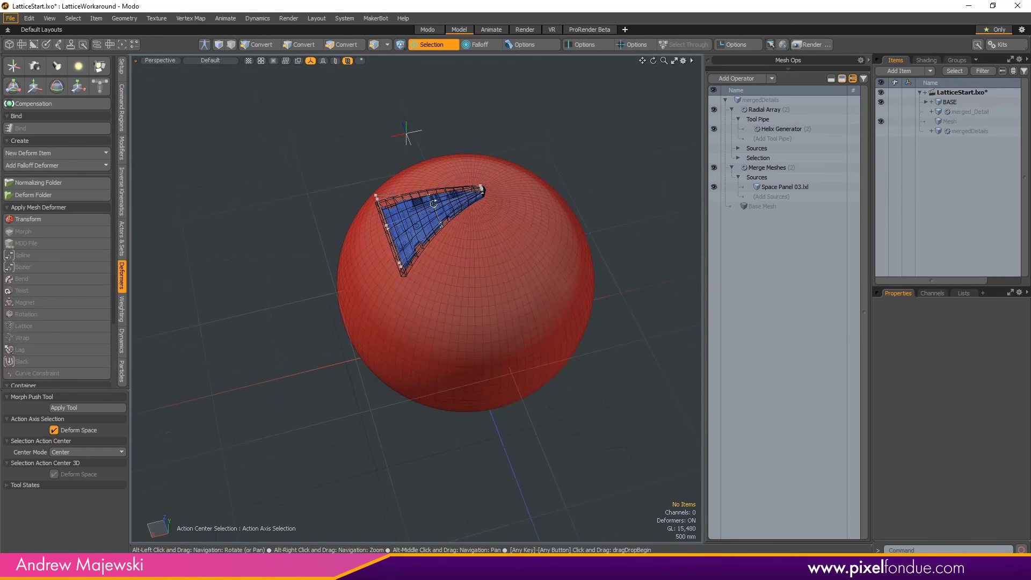
{"action": "right_click_drag", "start_coordinate": [438, 200], "coordinate": [473, 213], "text": "alt"}
{"action": "left_click_drag", "start_coordinate": [473, 213], "coordinate": [606, 224], "text": "alt"}
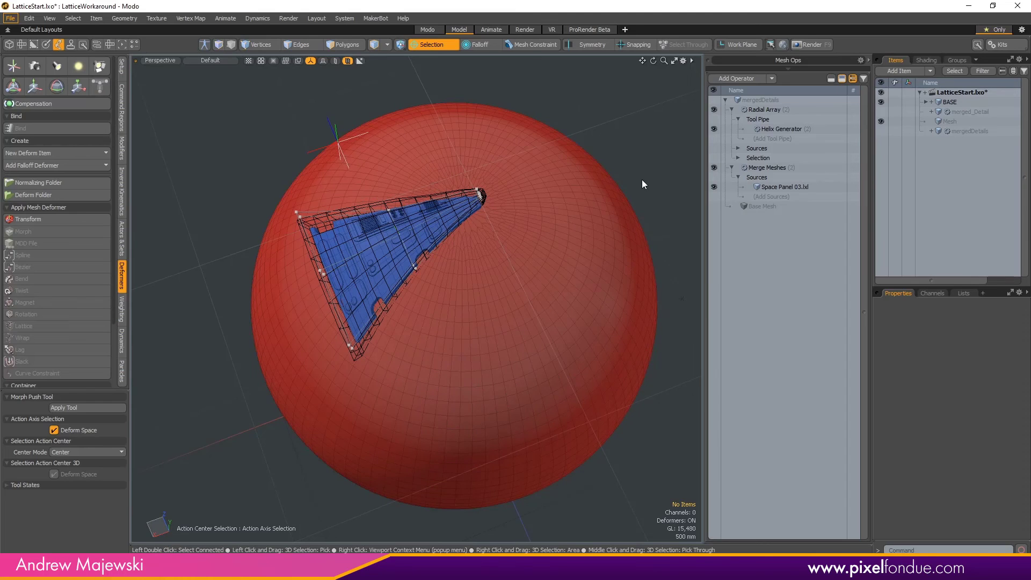